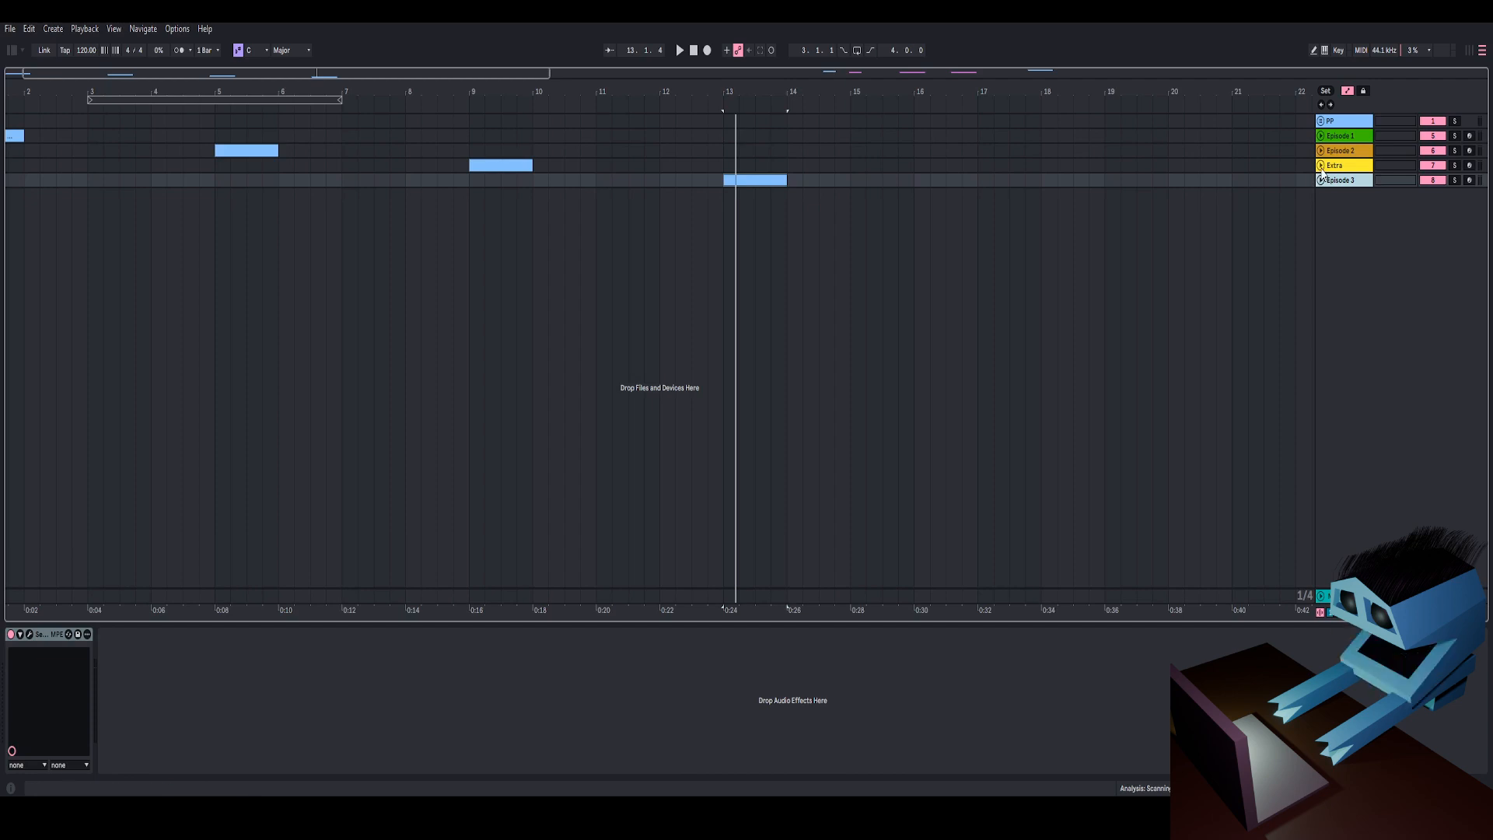
# Unfold the Extra track in the arrangement and select the Episode 1 track.
pyautogui.click(1321, 165)
pyautogui.click(494, 168)
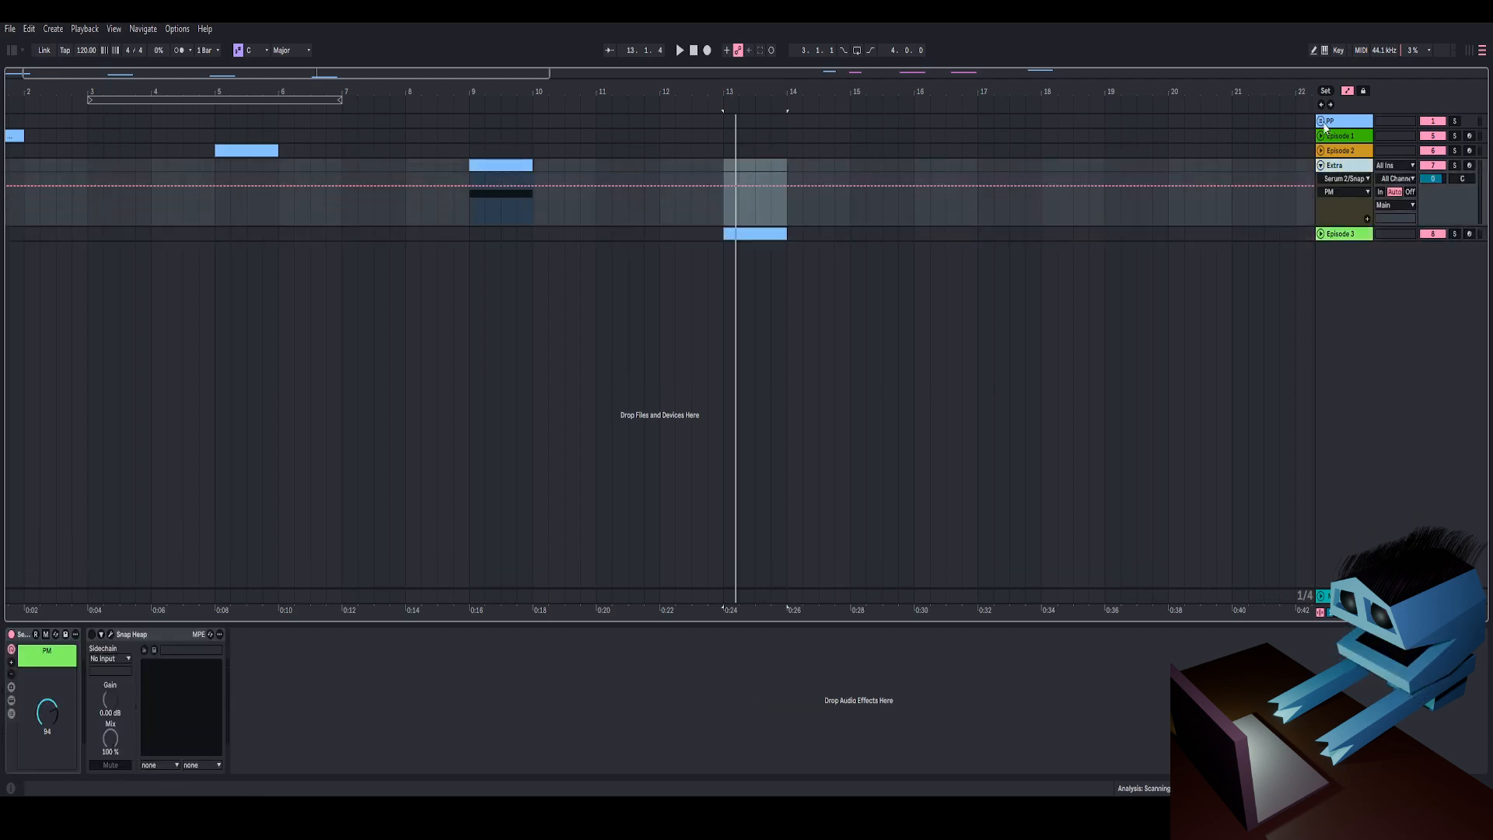
pyautogui.click(1322, 136)
pyautogui.click(1322, 136)
pyautogui.click(1334, 137)
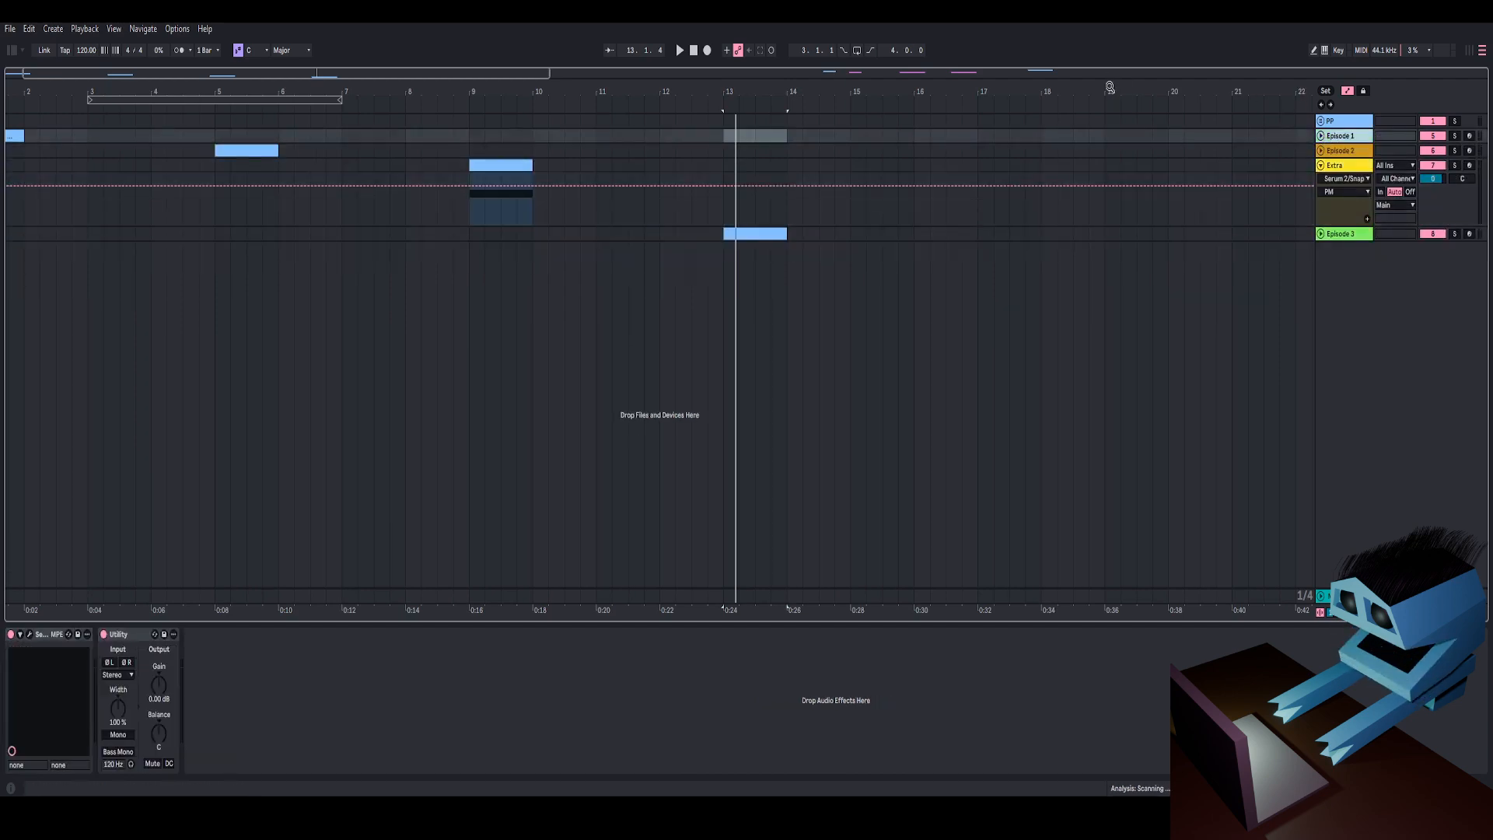
# Select the Episode 1 clip, open its Serum 2 and play the bass while sweeping the PM macro.
pyautogui.moveTo(1110, 92); pyautogui.dragTo(414, 93)
pyautogui.click(17, 135)
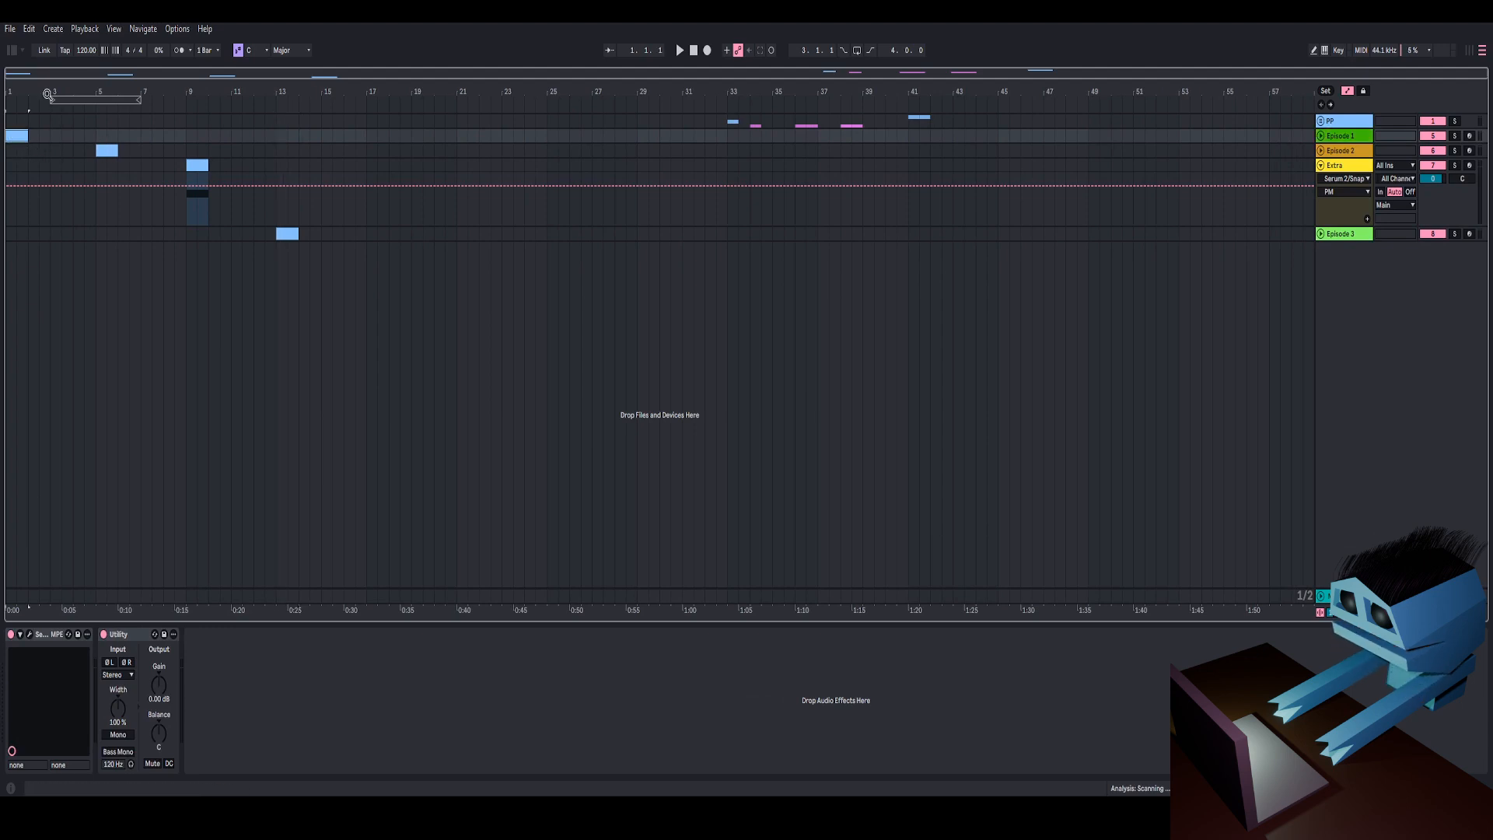
pyautogui.moveTo(48, 92); pyautogui.dragTo(171, 296)
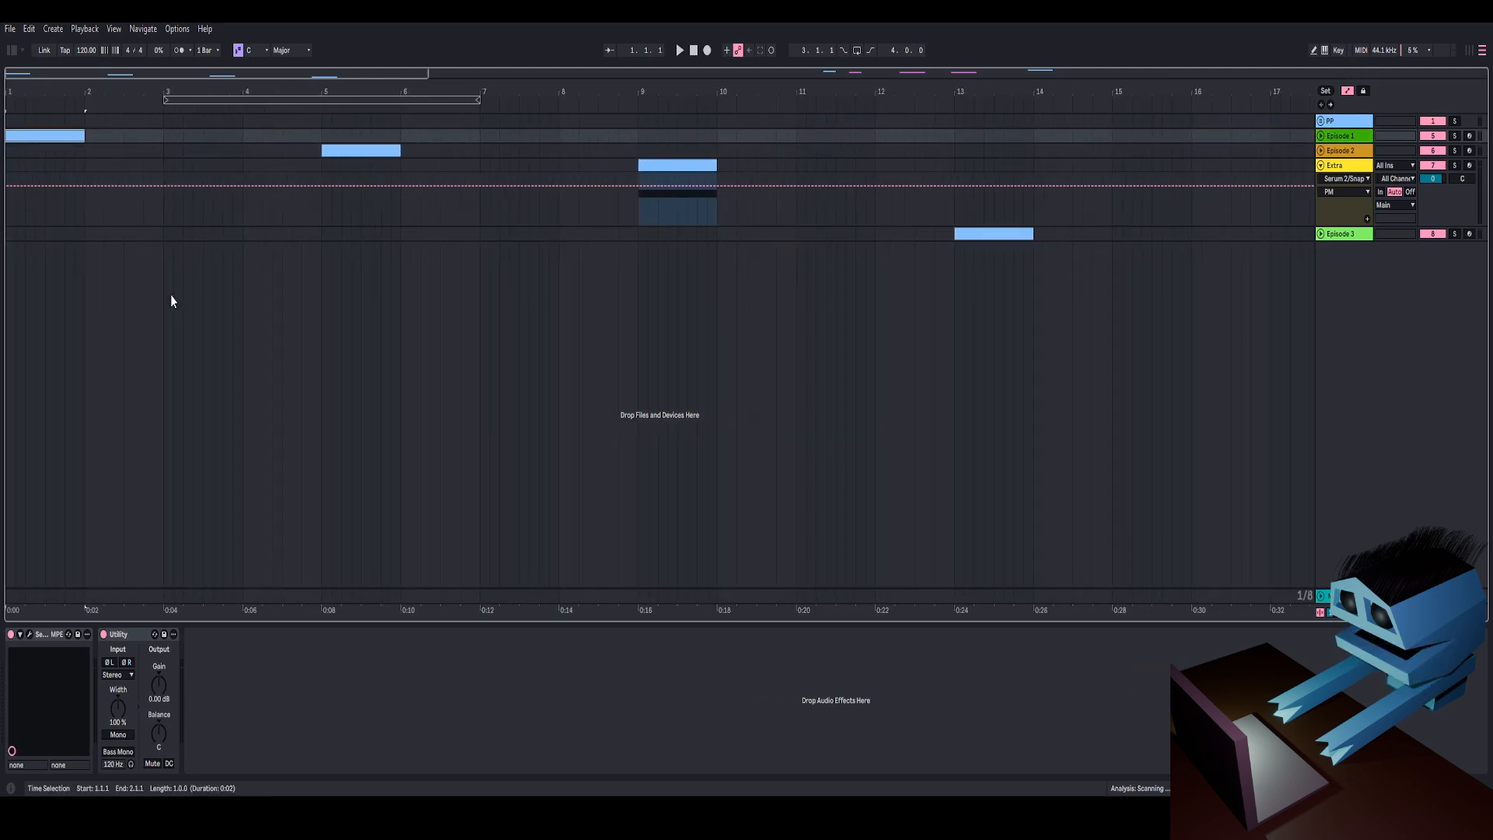
pyautogui.click(30, 635)
pyautogui.press('space')
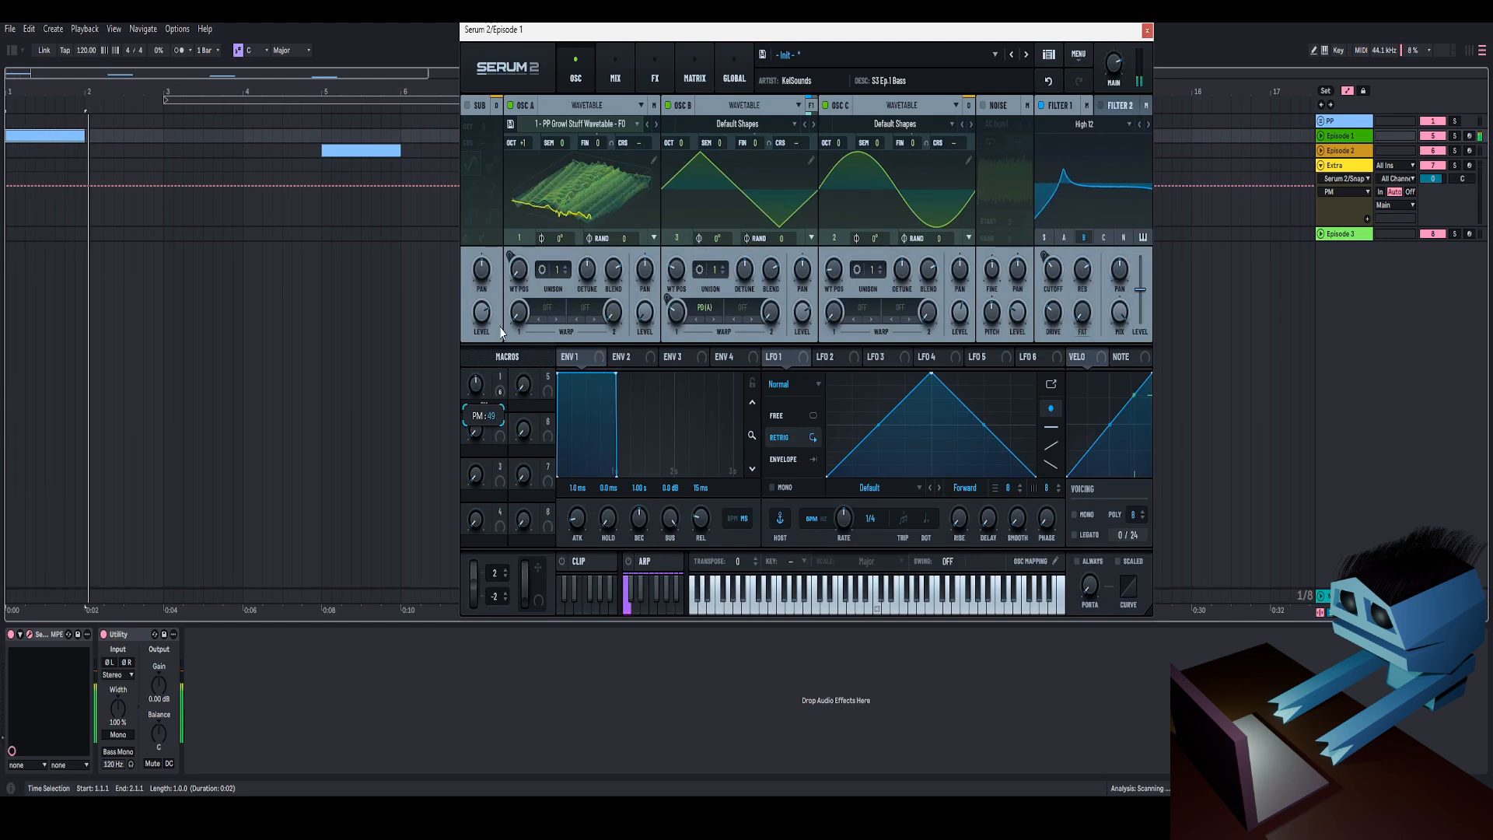
pyautogui.moveTo(487, 419); pyautogui.dragTo(519, 325)
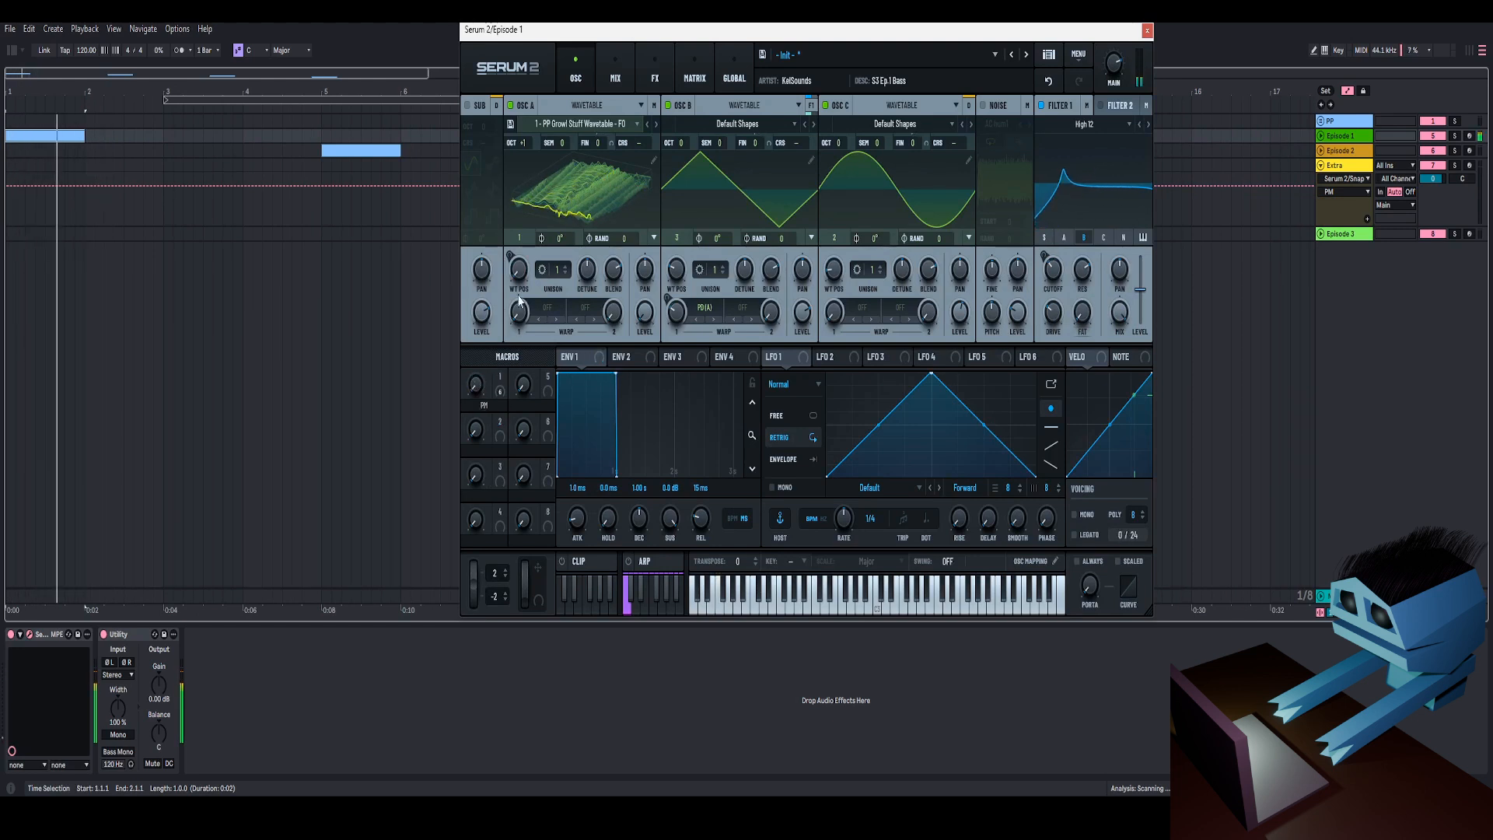
# Play the Episode 2 clip with its Serum 2 open, adjust the PM macro and close the synth.
pyautogui.click(361, 150)
pyautogui.press('space')
pyautogui.click(31, 635)
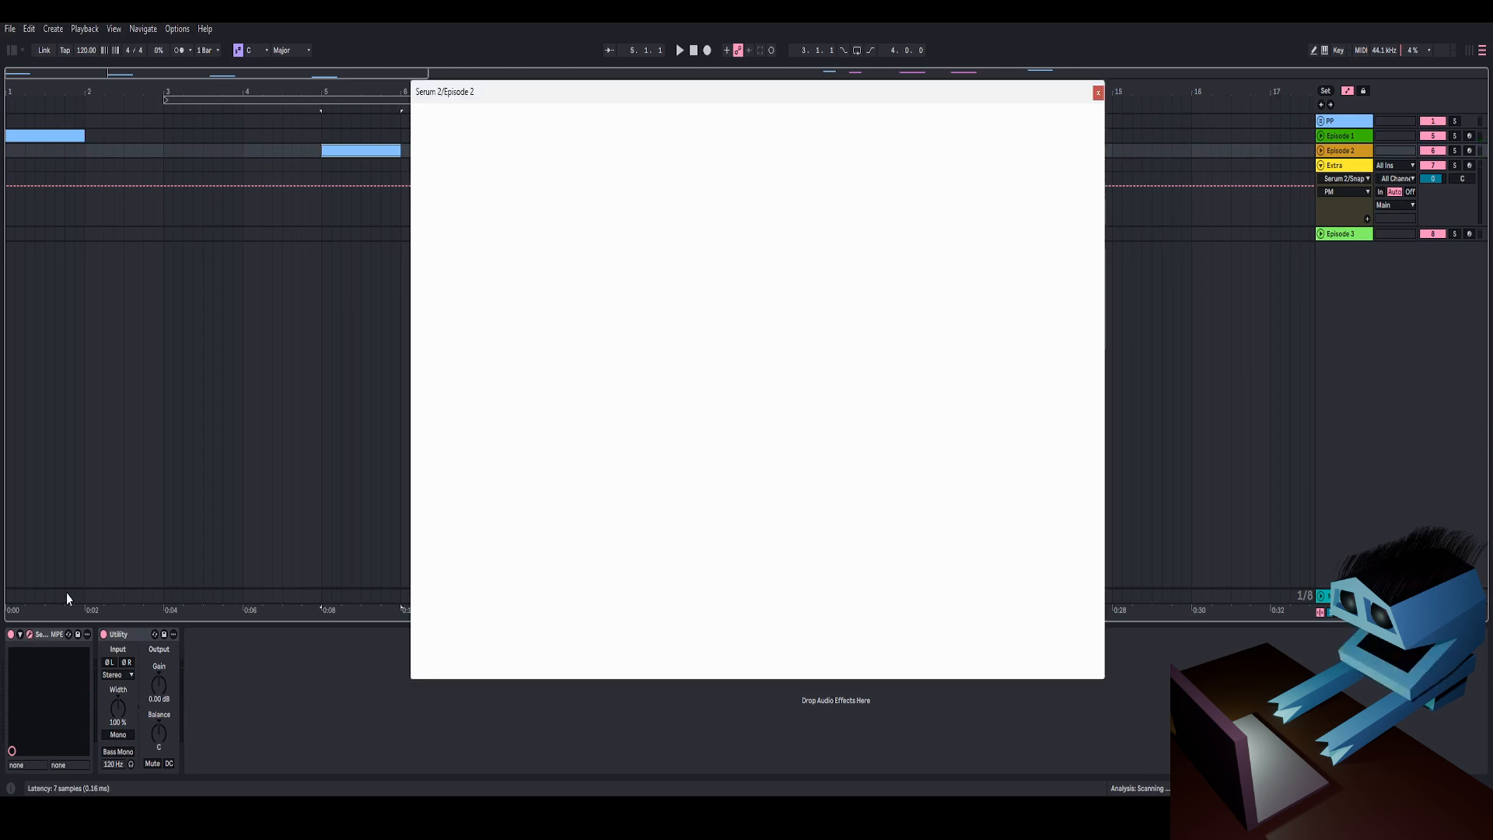
pyautogui.press('space')
pyautogui.moveTo(427, 496); pyautogui.dragTo(420, 556)
pyautogui.press('space')
pyautogui.press('space')
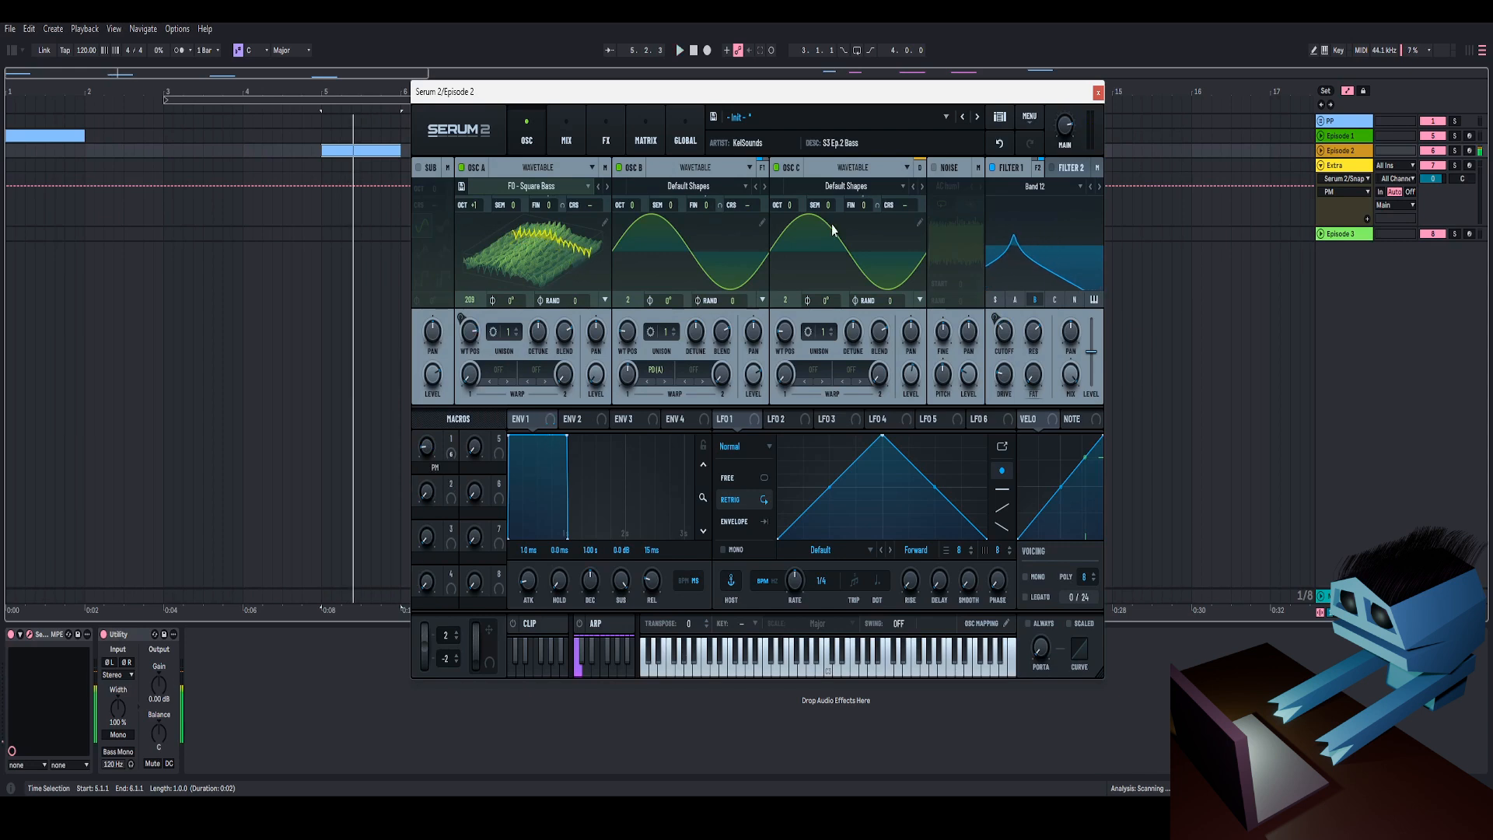
pyautogui.click(1098, 93)
# Audition the F0 - ep 3 bass sample at bar 25 of the arrangement.
pyautogui.click(1342, 168)
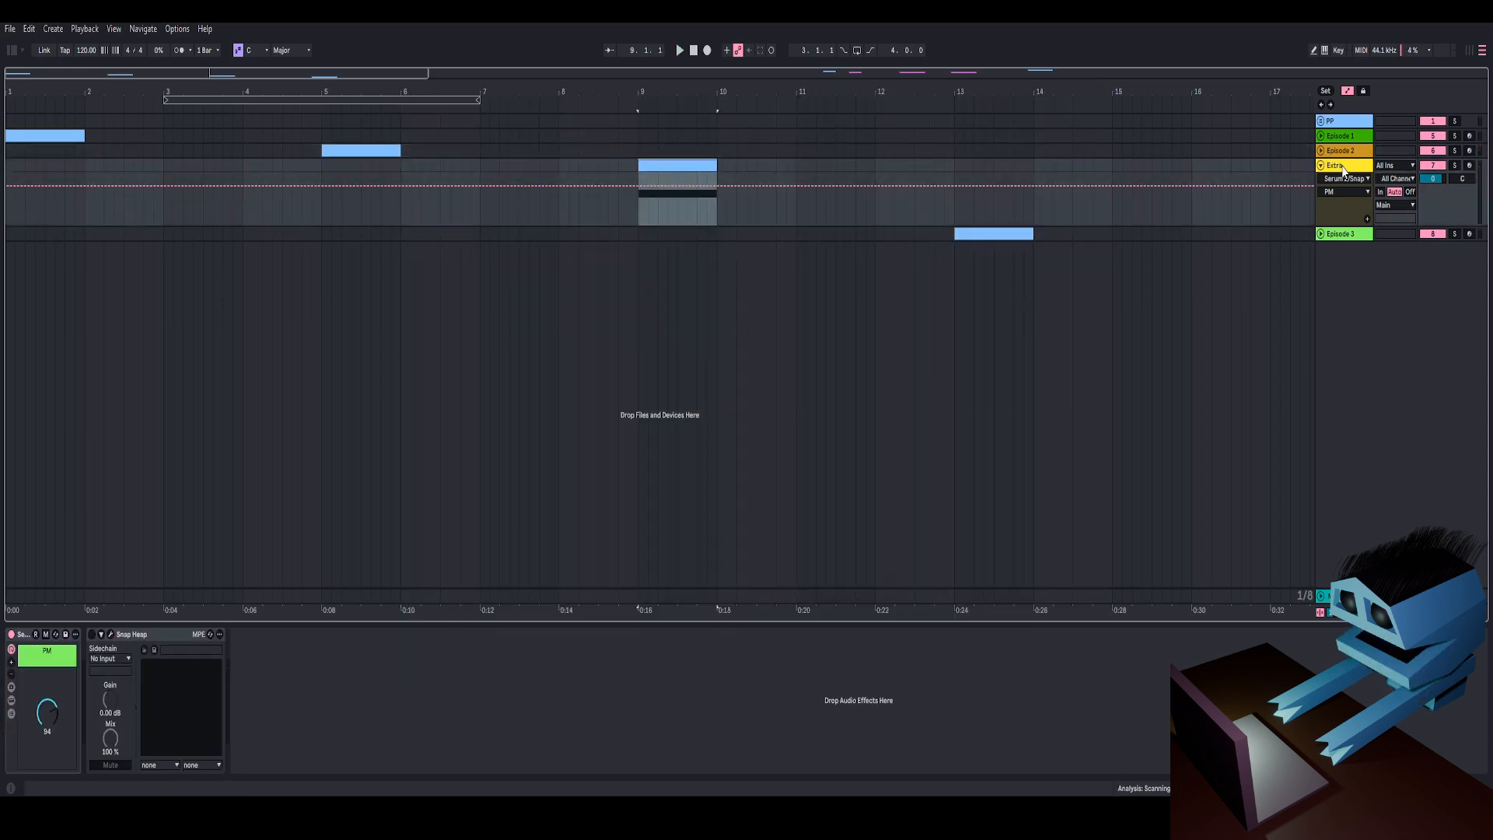
pyautogui.click(1343, 169)
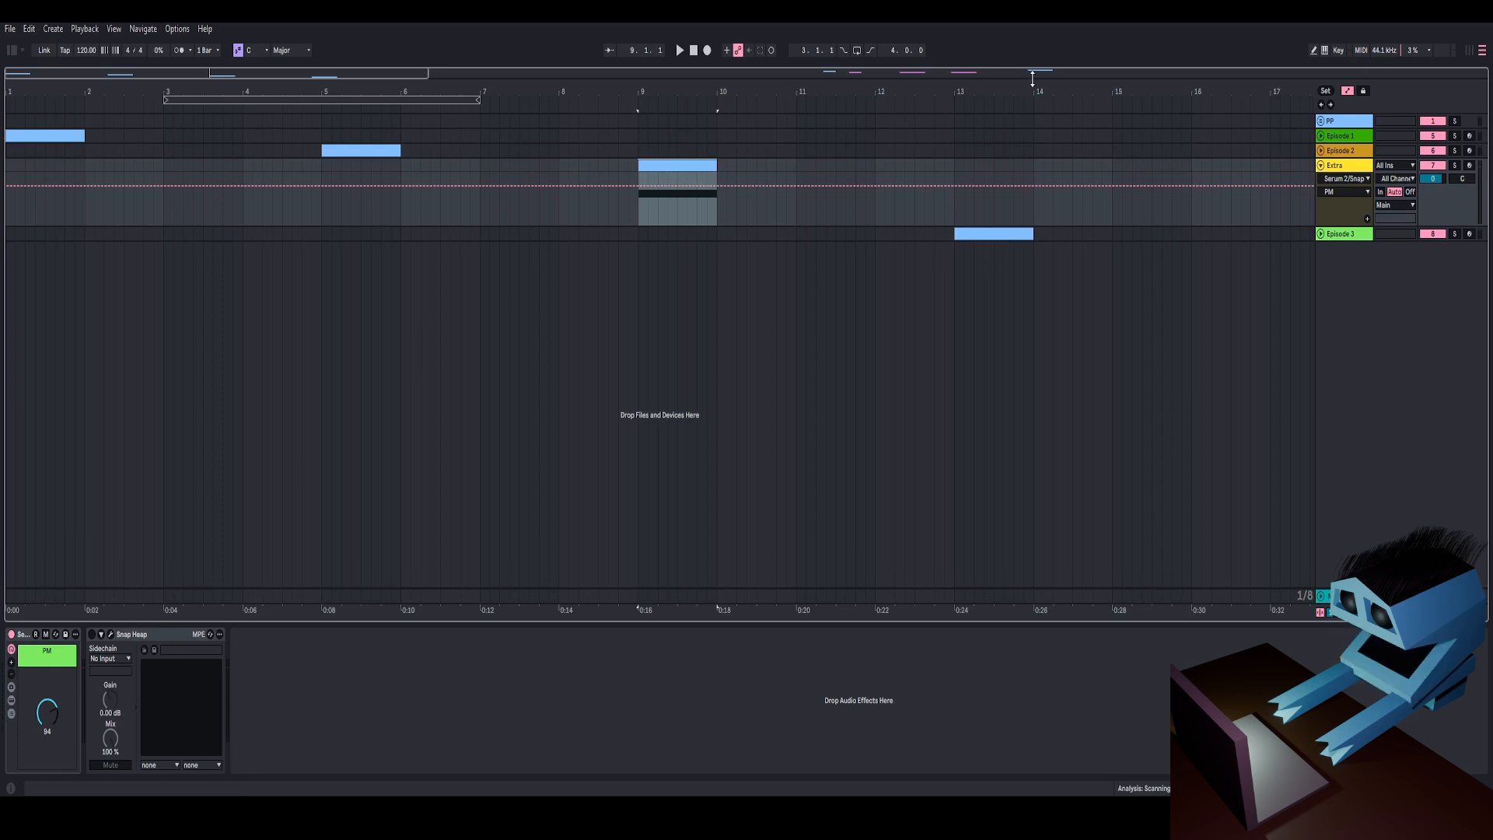
pyautogui.moveTo(1032, 91); pyautogui.dragTo(614, 89)
pyautogui.click(994, 232)
pyautogui.moveTo(784, 95); pyautogui.dragTo(383, 91)
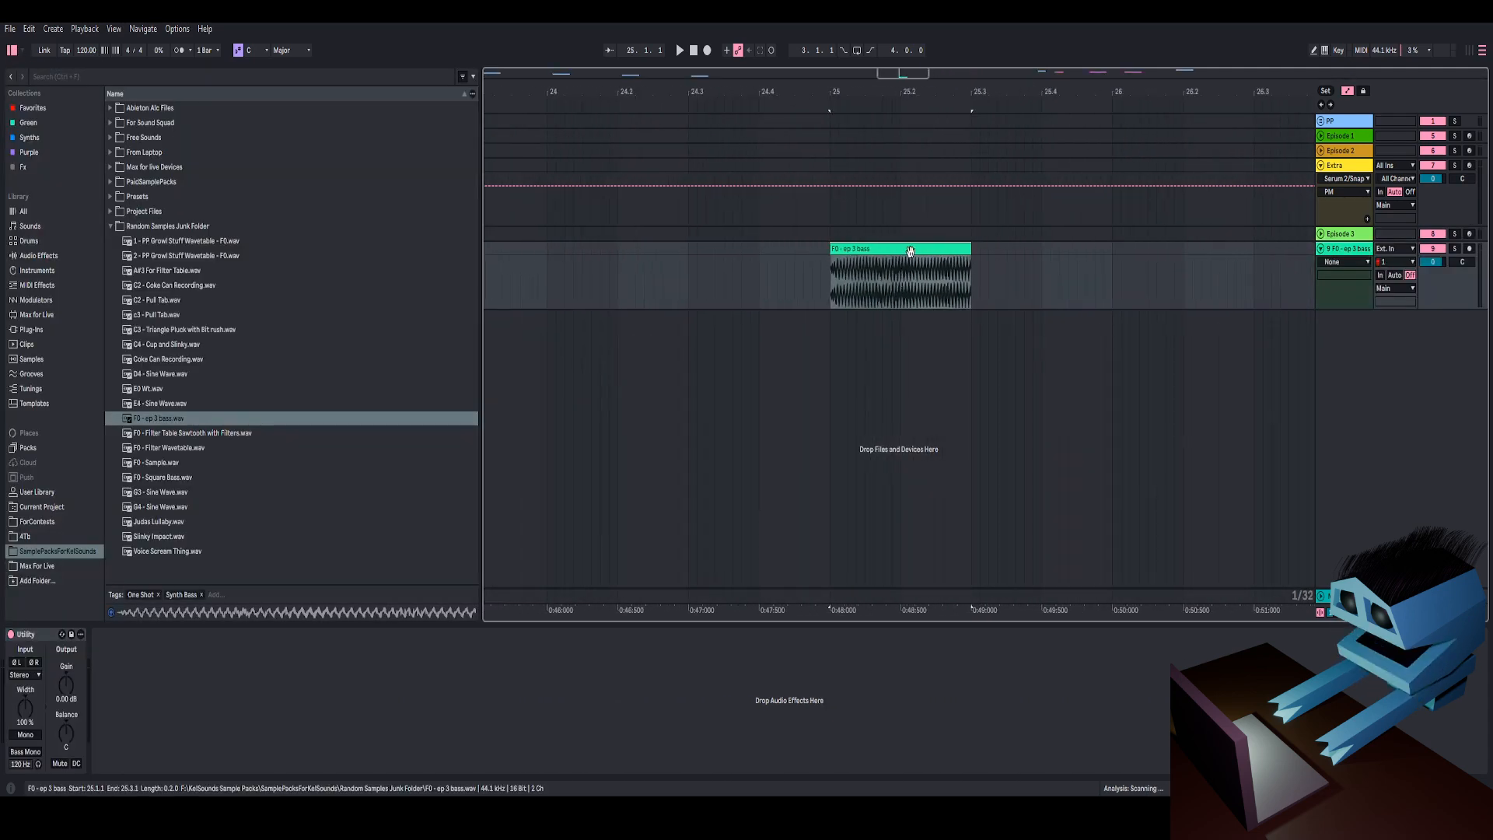
pyautogui.press('space')
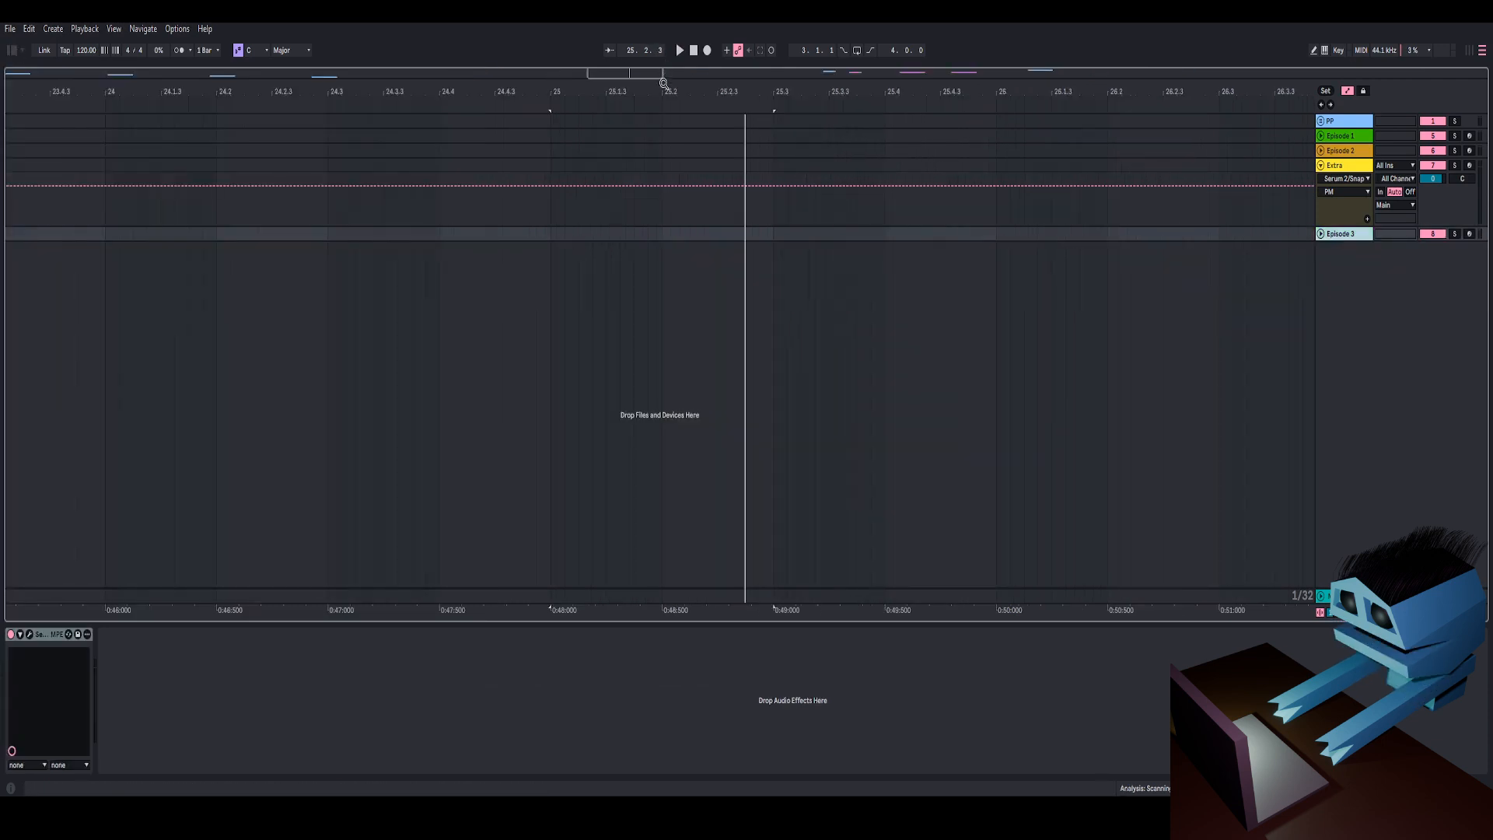
# Play the Extra clip repeatedly while raising its rack's PM macro to 101.
pyautogui.moveTo(663, 83); pyautogui.dragTo(618, 110)
pyautogui.moveTo(440, 87); pyautogui.dragTo(925, 125)
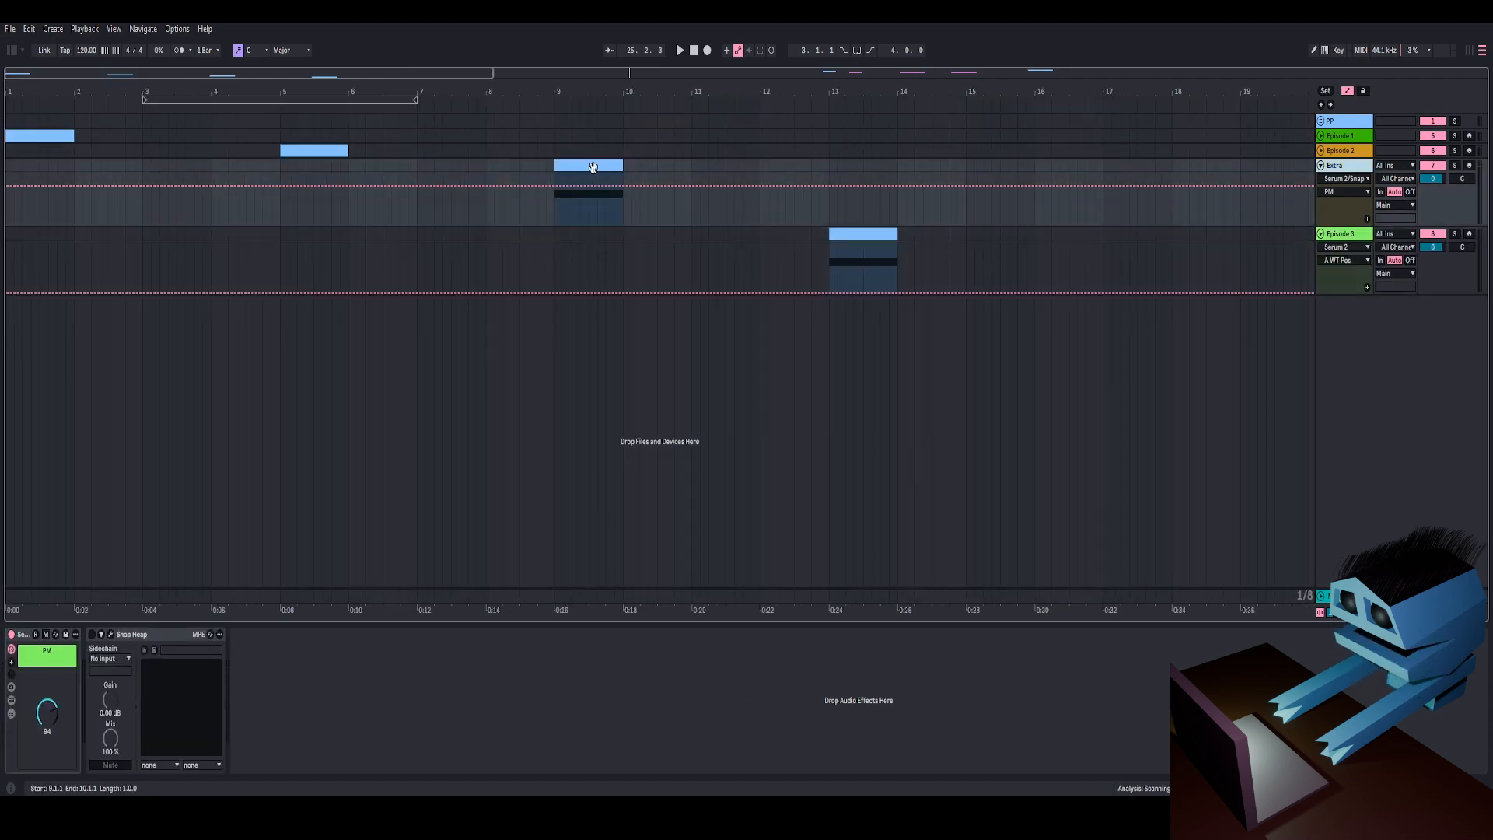
pyautogui.click(593, 166)
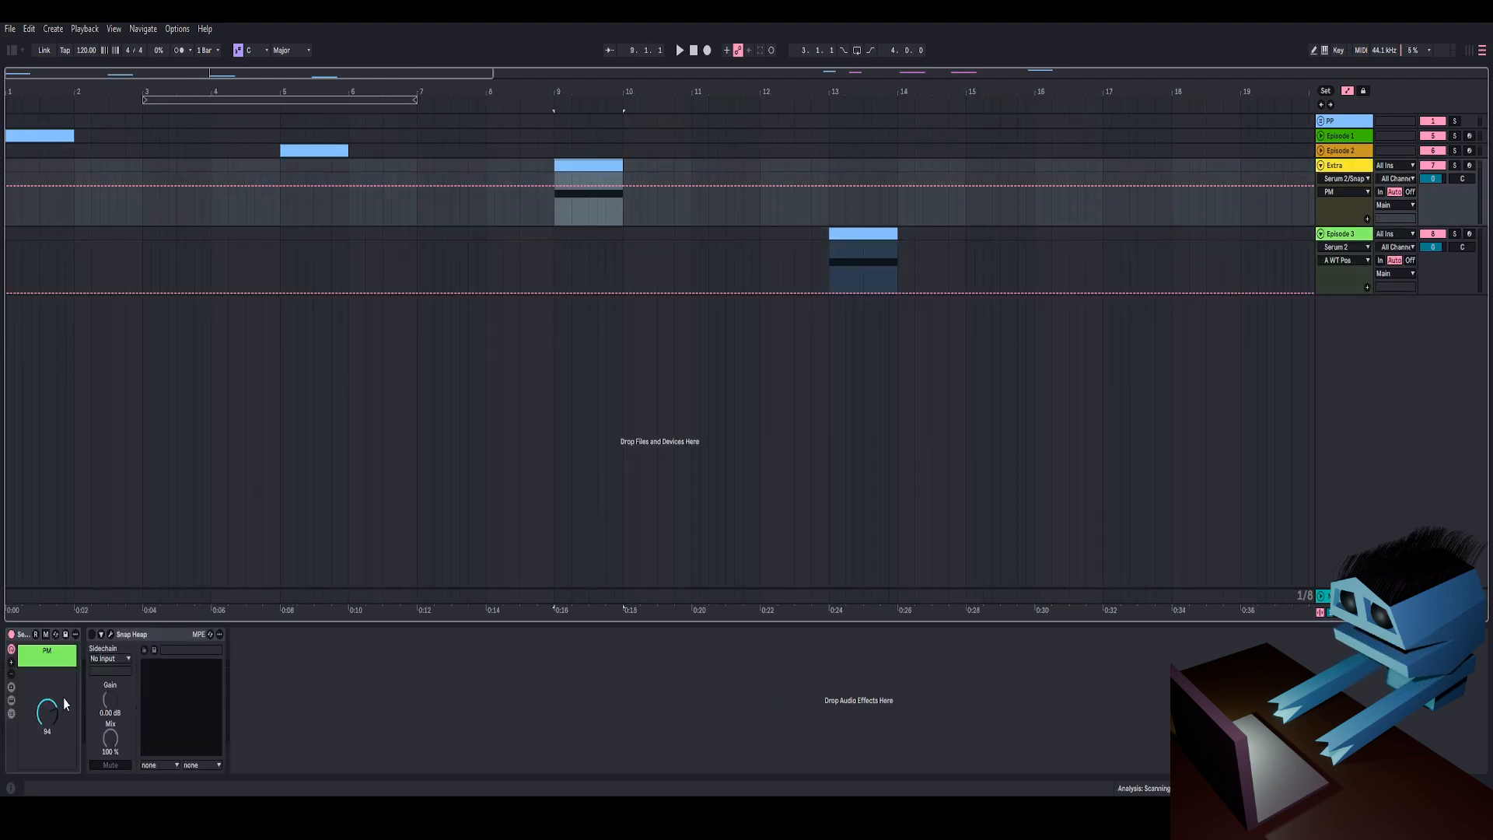
pyautogui.moveTo(51, 717)
pyautogui.mouseDown()
pyautogui.moveTo(52, 789)
pyautogui.moveTo(51, 696)
pyautogui.moveTo(52, 760)
pyautogui.moveTo(51, 710)
pyautogui.mouseUp()
pyautogui.press('space')
pyautogui.press('space')
pyautogui.press('space')
pyautogui.press('space')
pyautogui.press('space')
pyautogui.press('space')
# Show the devices inside the Extra rack, open its Serum 2 and expand the Snap Heap.
pyautogui.click(10, 700)
pyautogui.doubleClick(90, 694)
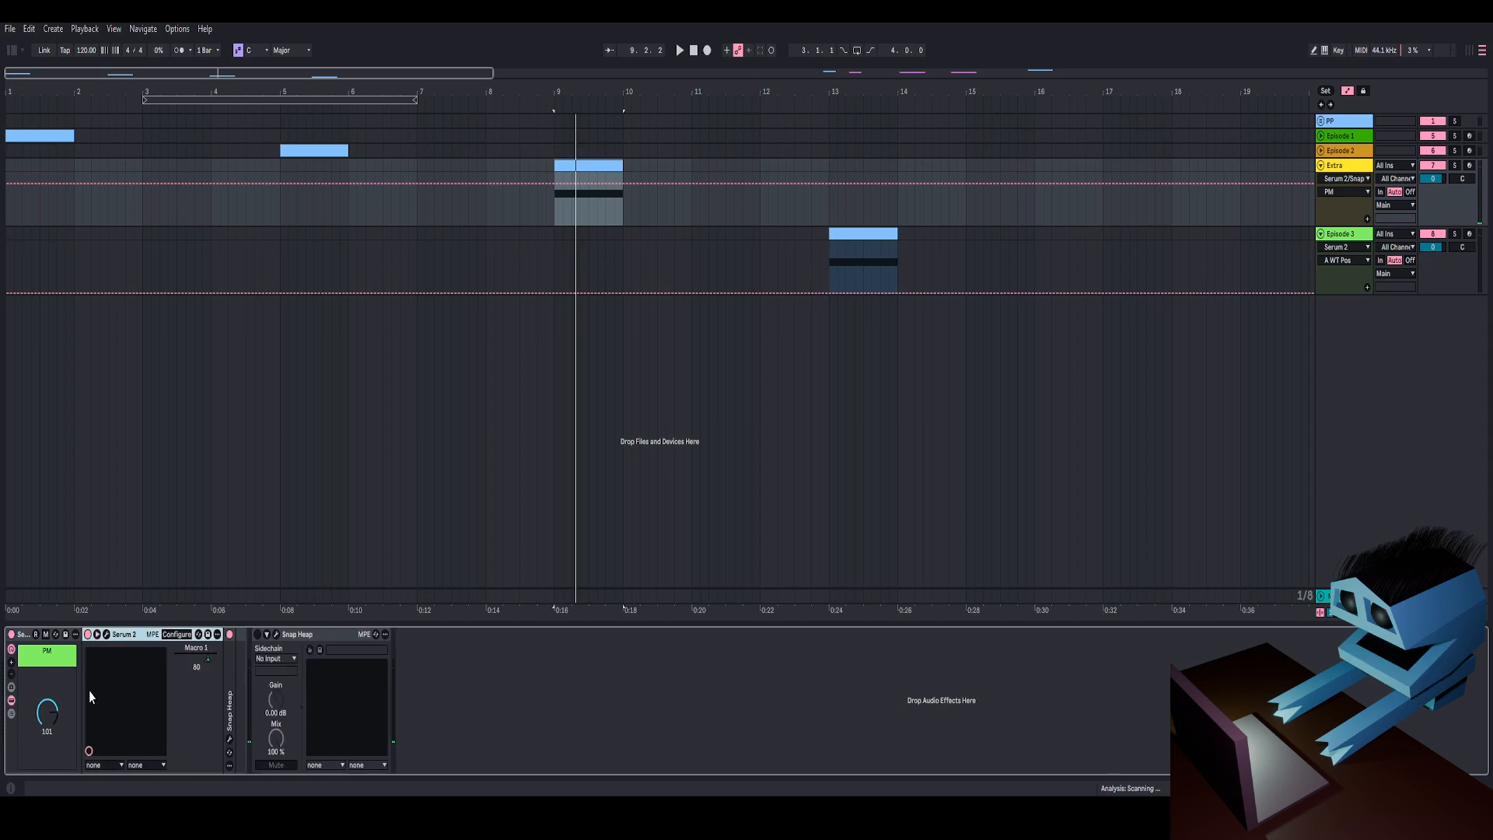
pyautogui.click(107, 635)
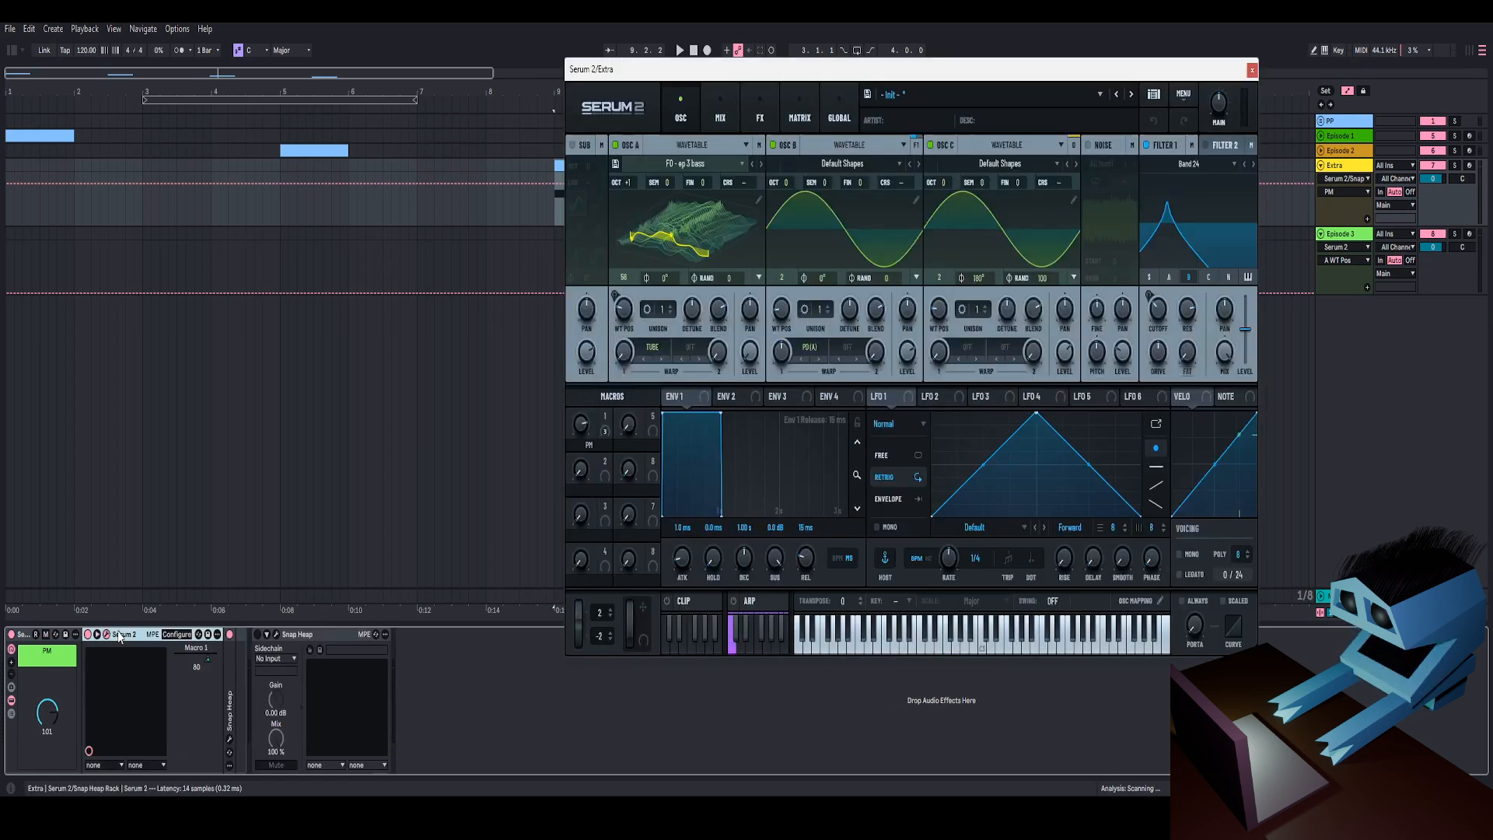
pyautogui.doubleClick(231, 656)
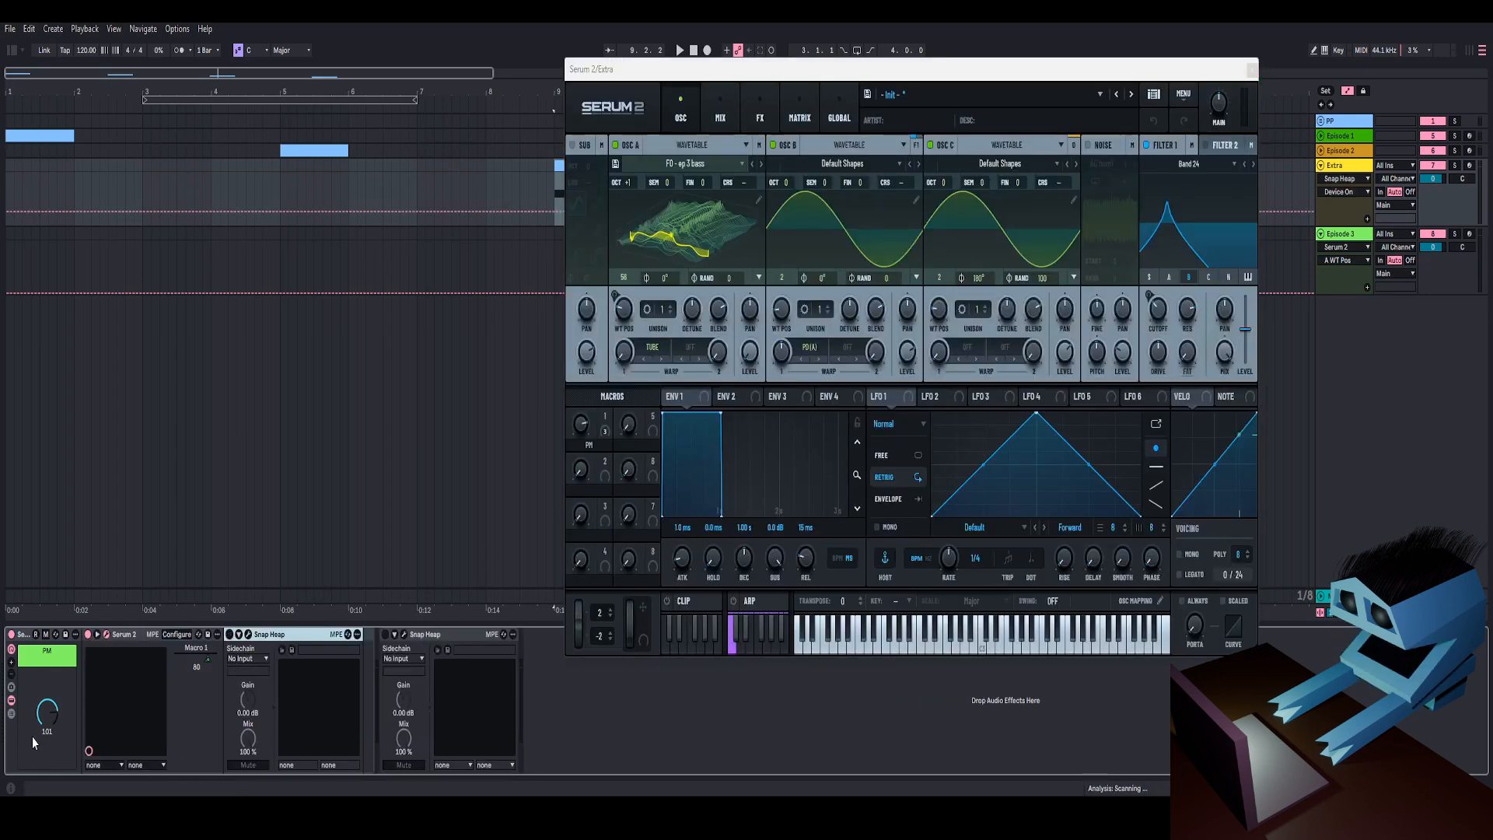
# Reset the Extra rack's PM macro, play the clip and adjust the macro to 65.
pyautogui.doubleClick(47, 712)
pyautogui.press('space')
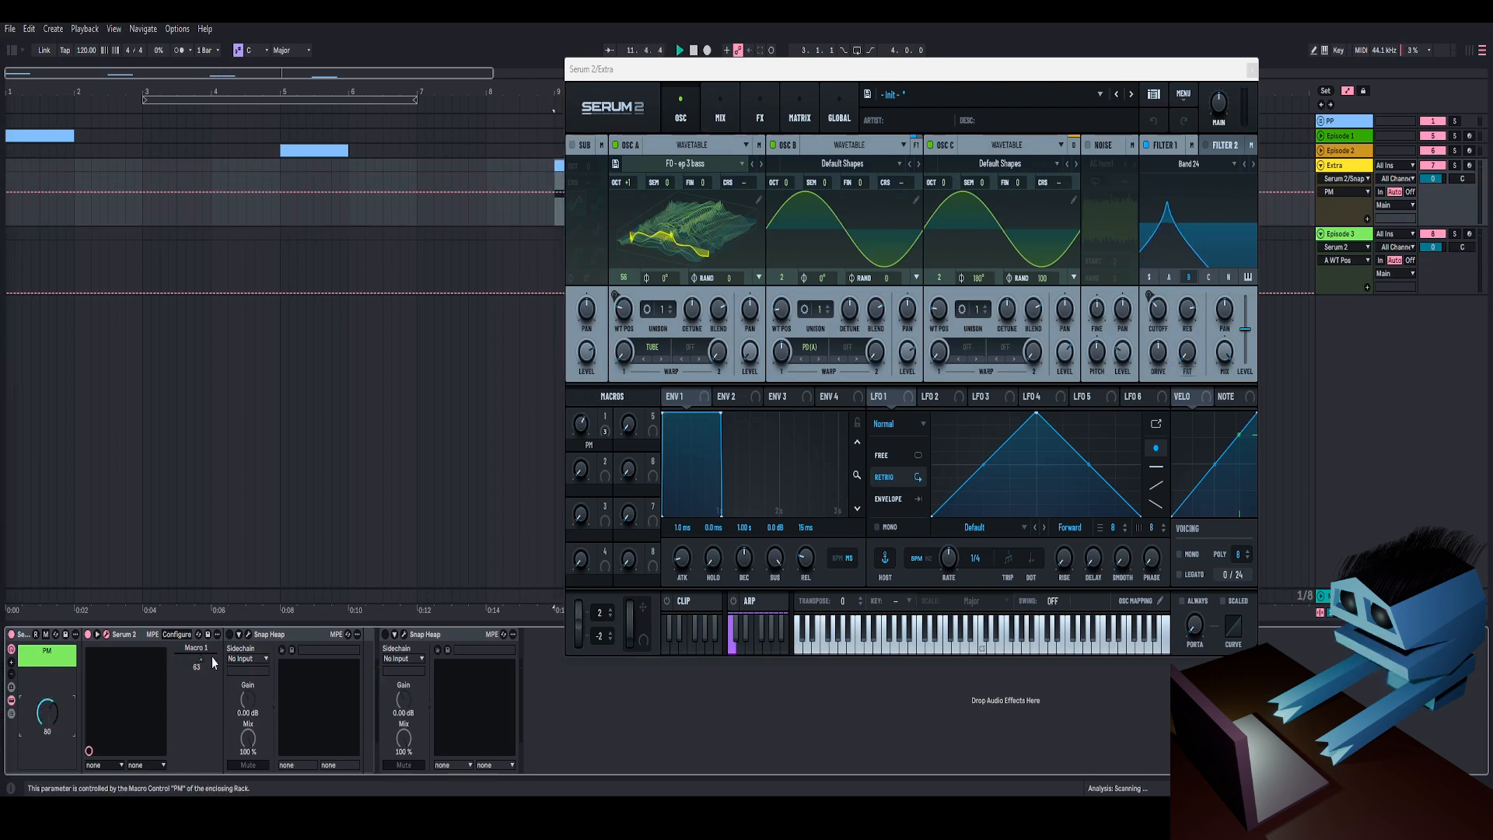
pyautogui.click(238, 654)
pyautogui.moveTo(35, 729)
pyautogui.mouseDown()
pyautogui.moveTo(35, 700)
pyautogui.moveTo(35, 769)
pyautogui.moveTo(35, 726)
pyautogui.mouseUp()
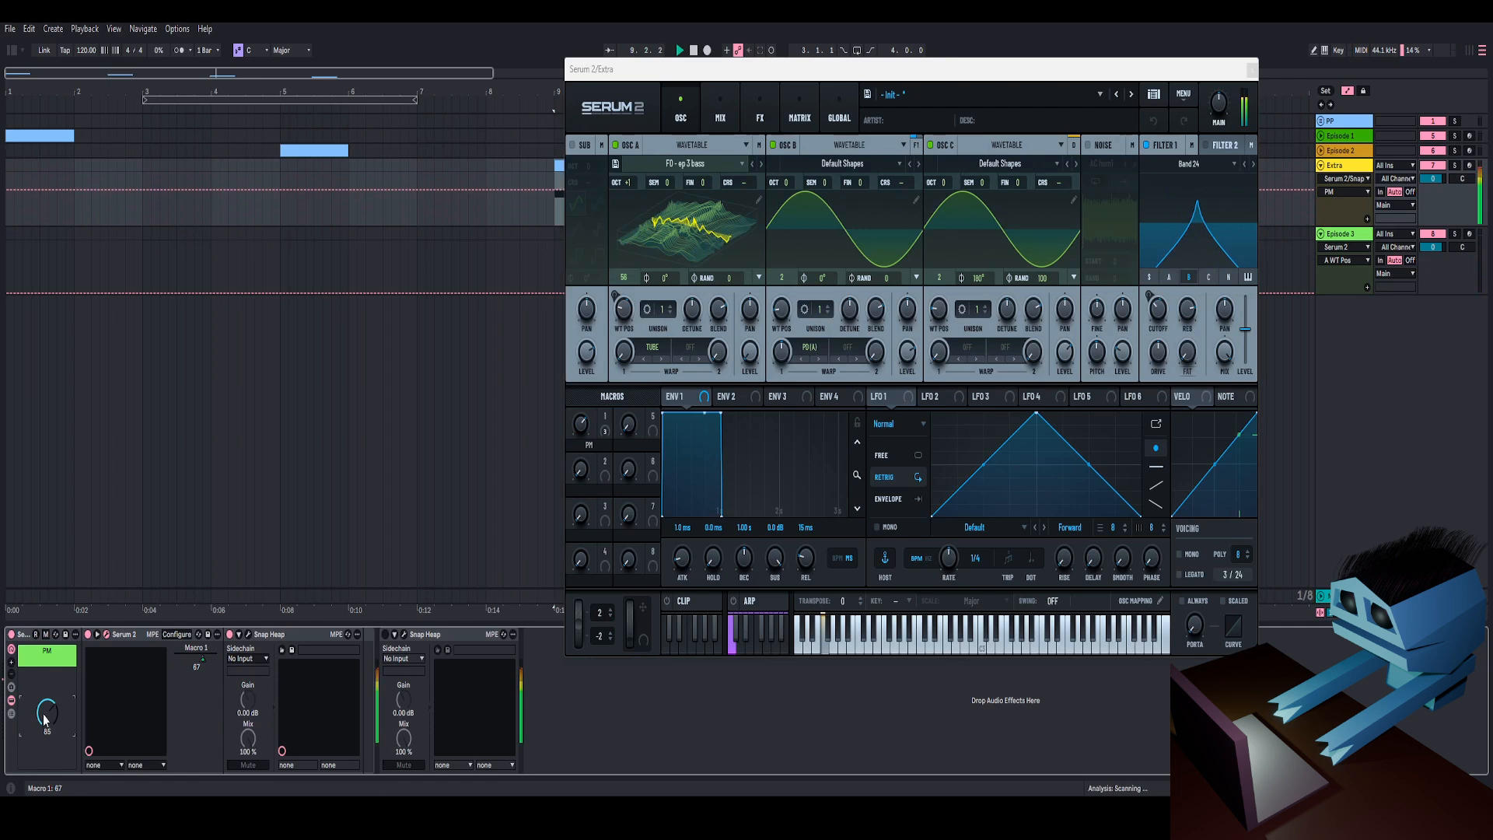
pyautogui.press('space')
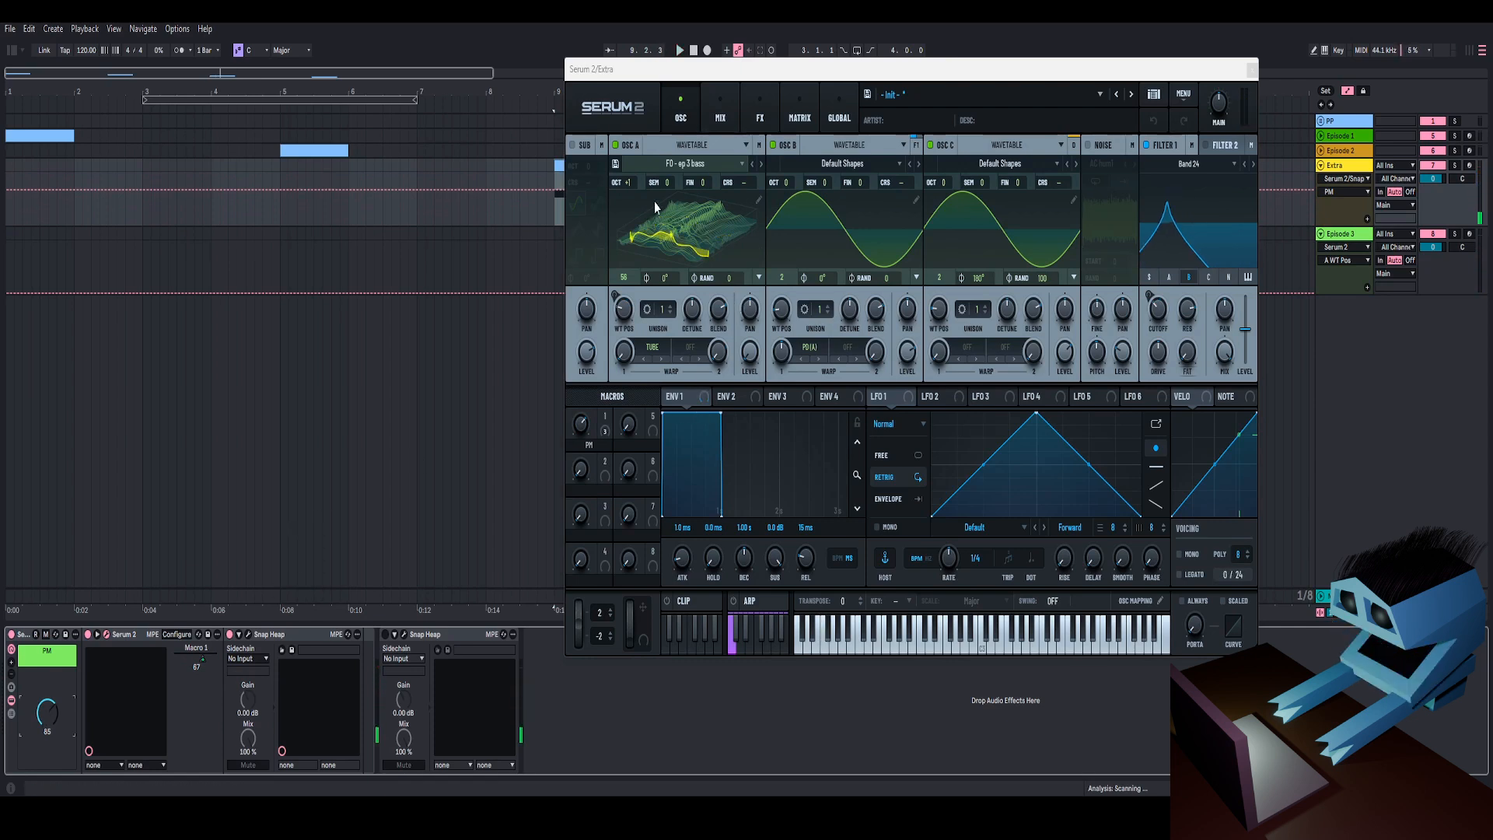
# Examine the mixer routing and effects chain of the Extra track's Serum 2, and close the synth.
pyautogui.click(733, 111)
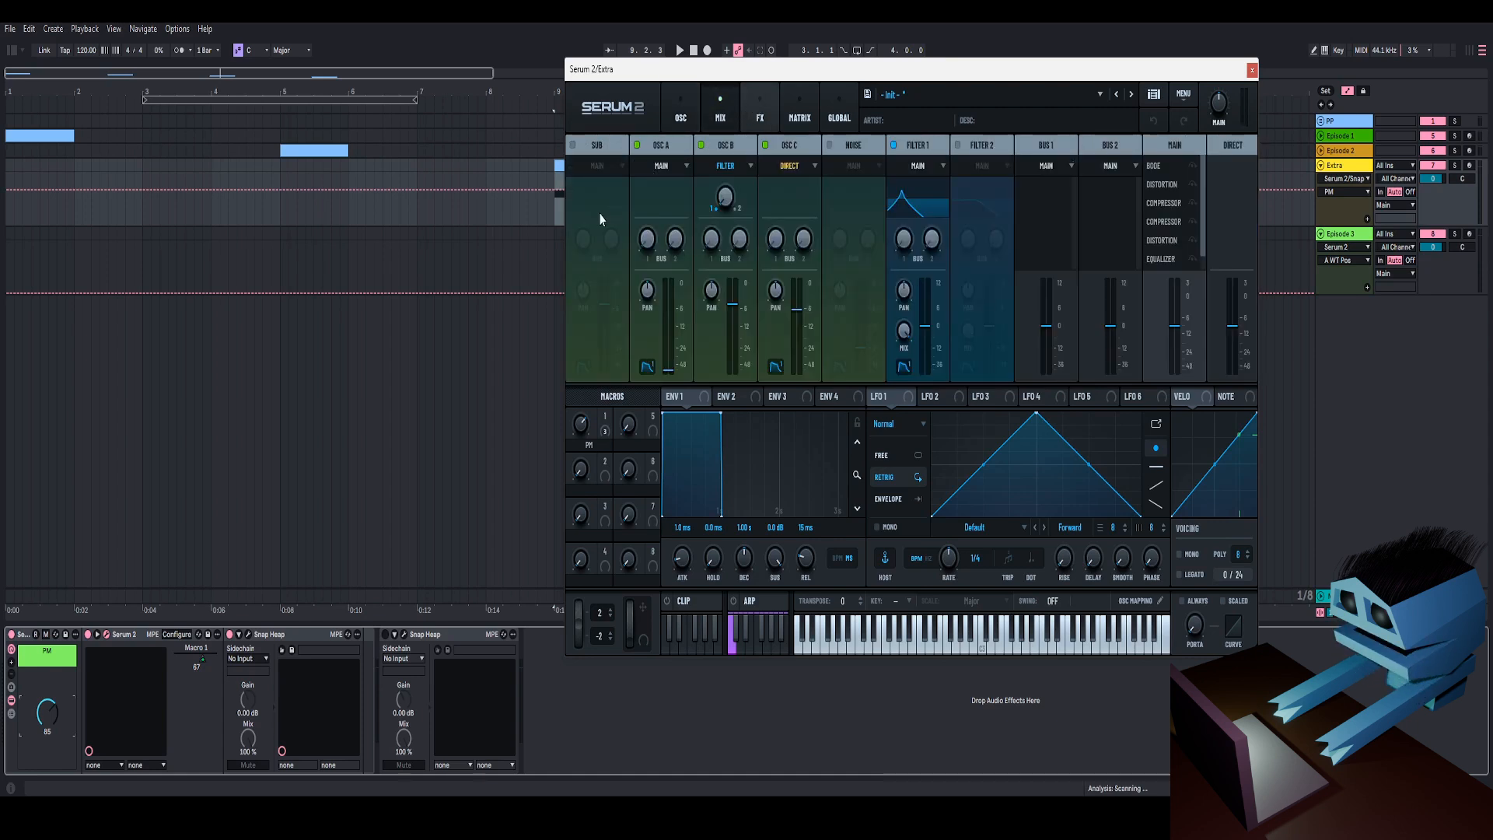
pyautogui.click(760, 112)
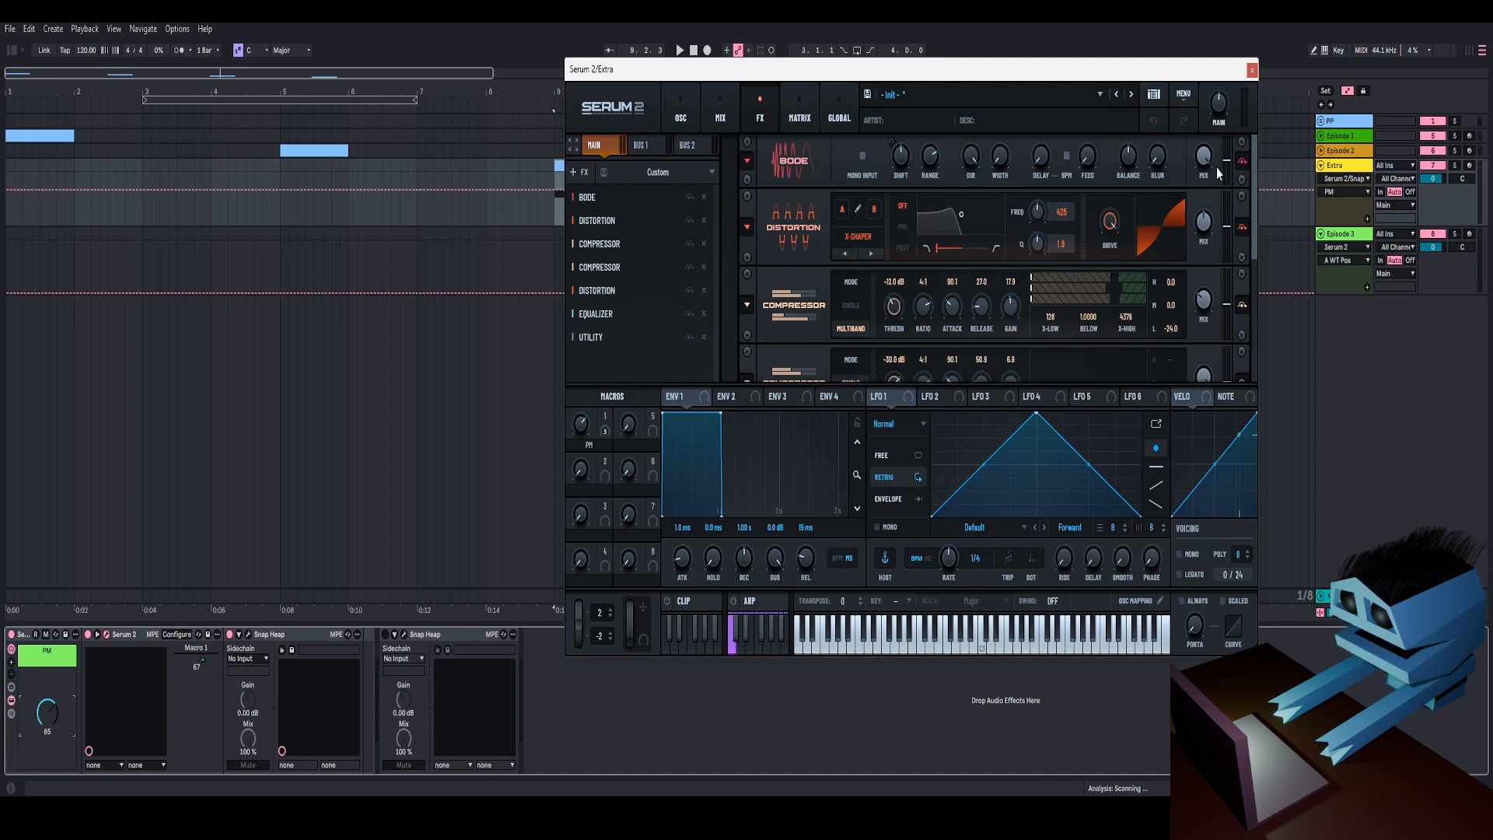
pyautogui.click(1251, 71)
# Fold the Extra track and open the Serum 2 on the Episode 3 track with the file browser shown.
pyautogui.click(1093, 240)
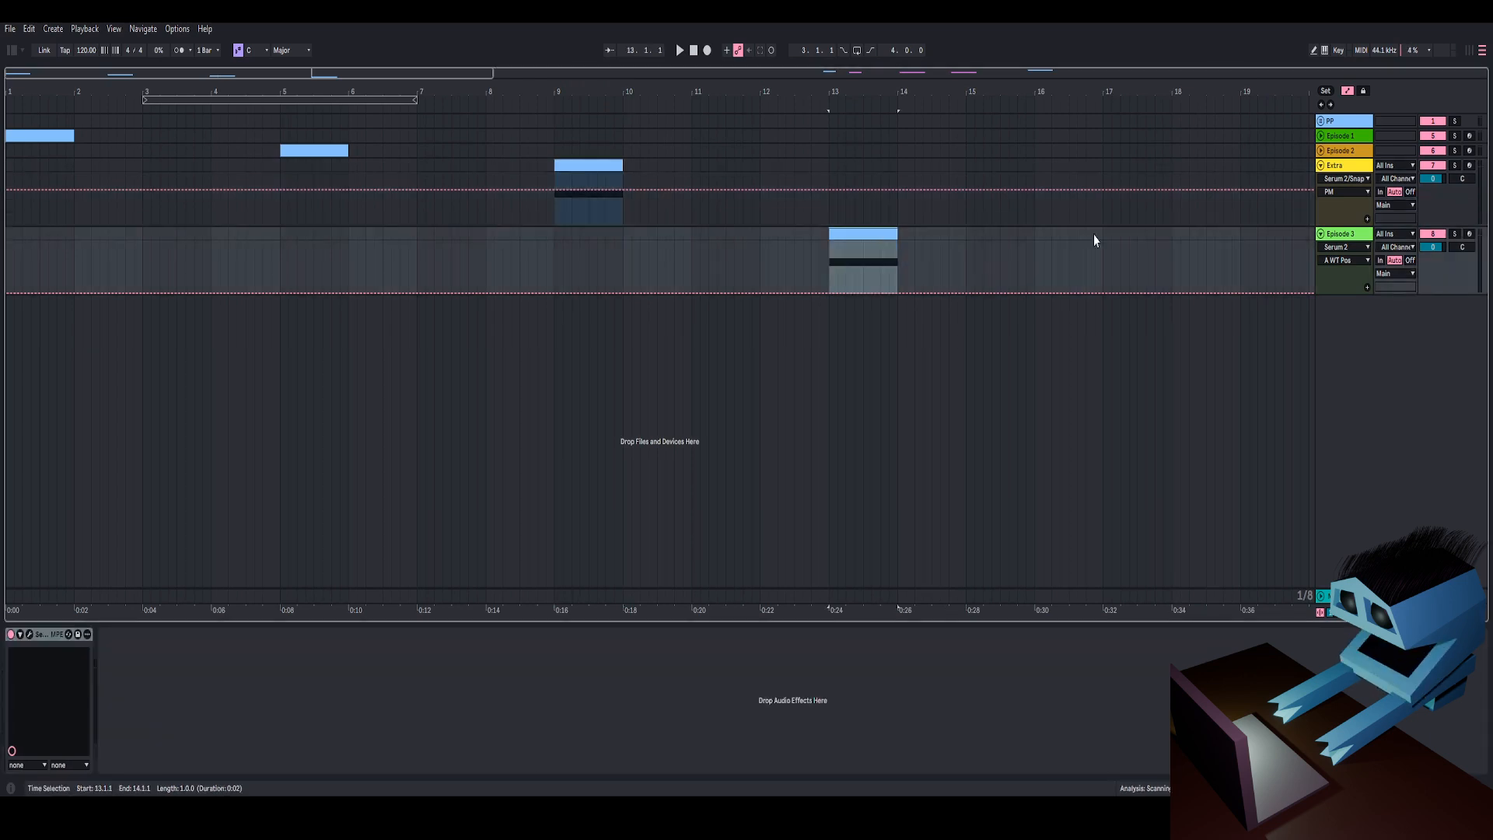
pyautogui.click(1320, 166)
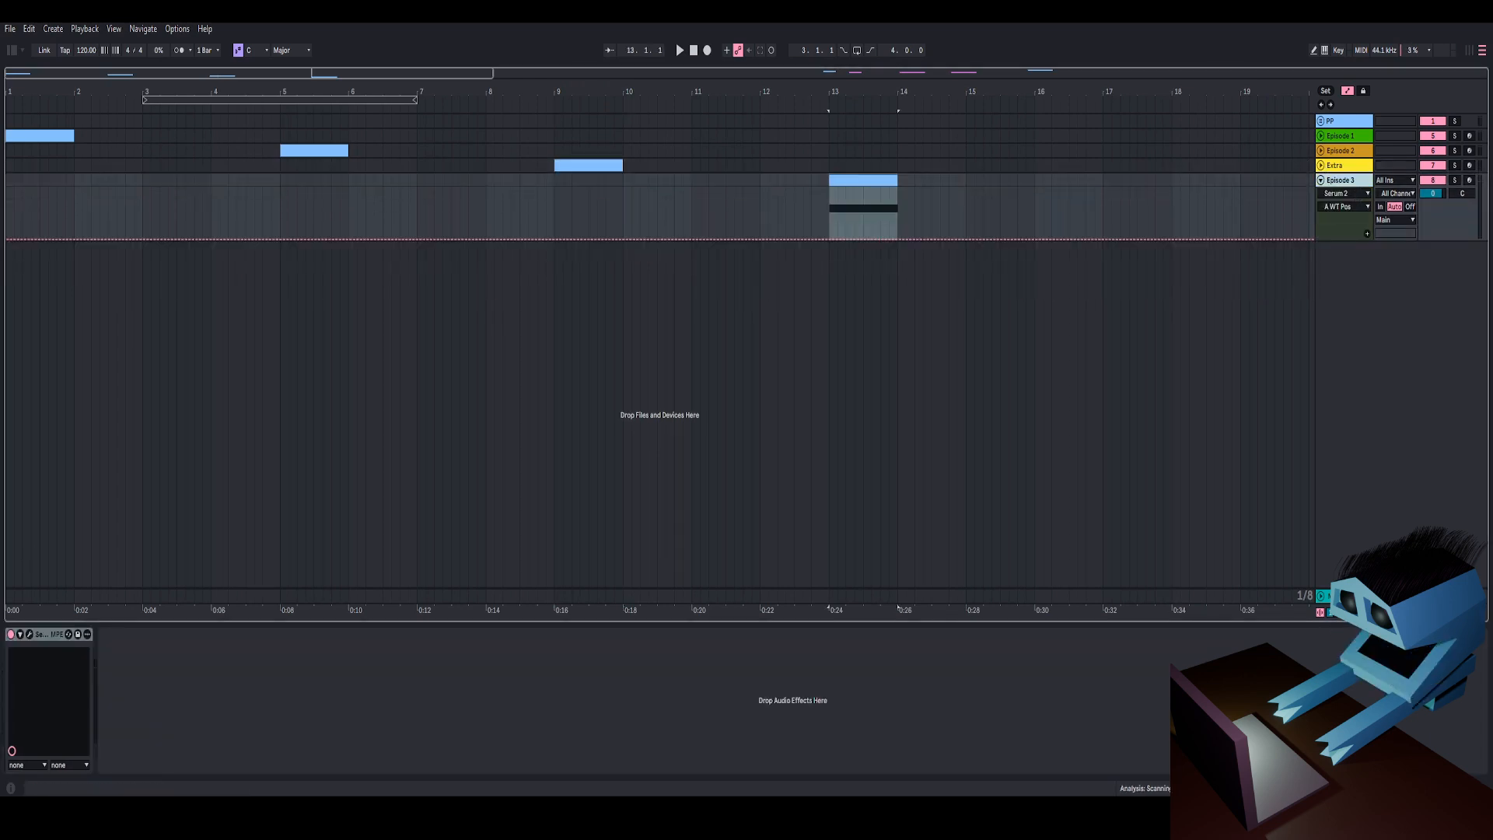
pyautogui.click(30, 634)
pyautogui.moveTo(764, 94); pyautogui.dragTo(853, 60)
pyautogui.hotkey('ctrl', 'alt', 'b')
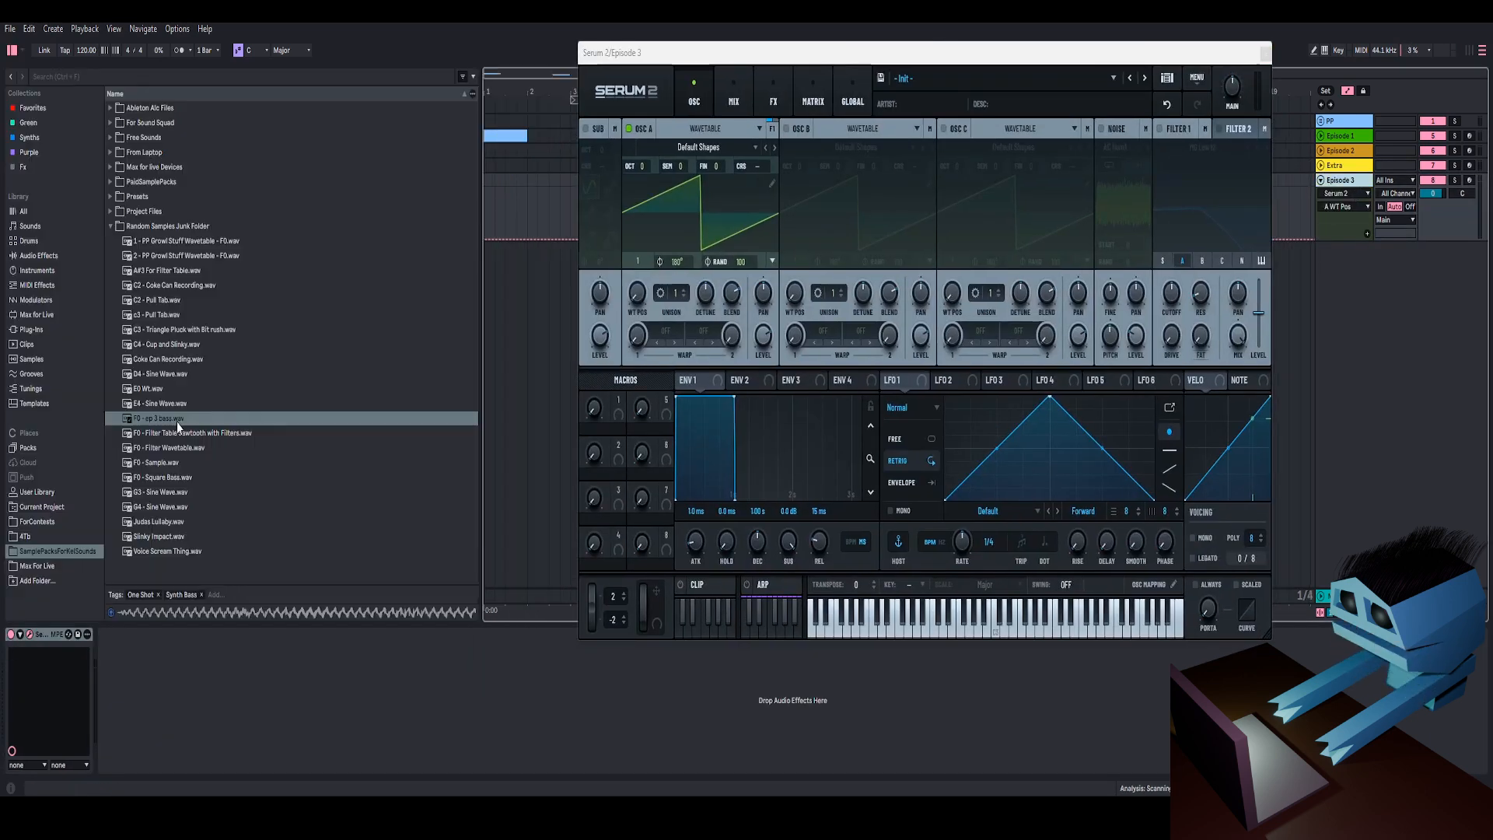
# In Osc A's wavetable editor, enter the formula F0 and import F0 - ep 3 bass.wav as the wavetable.
pyautogui.click(772, 184)
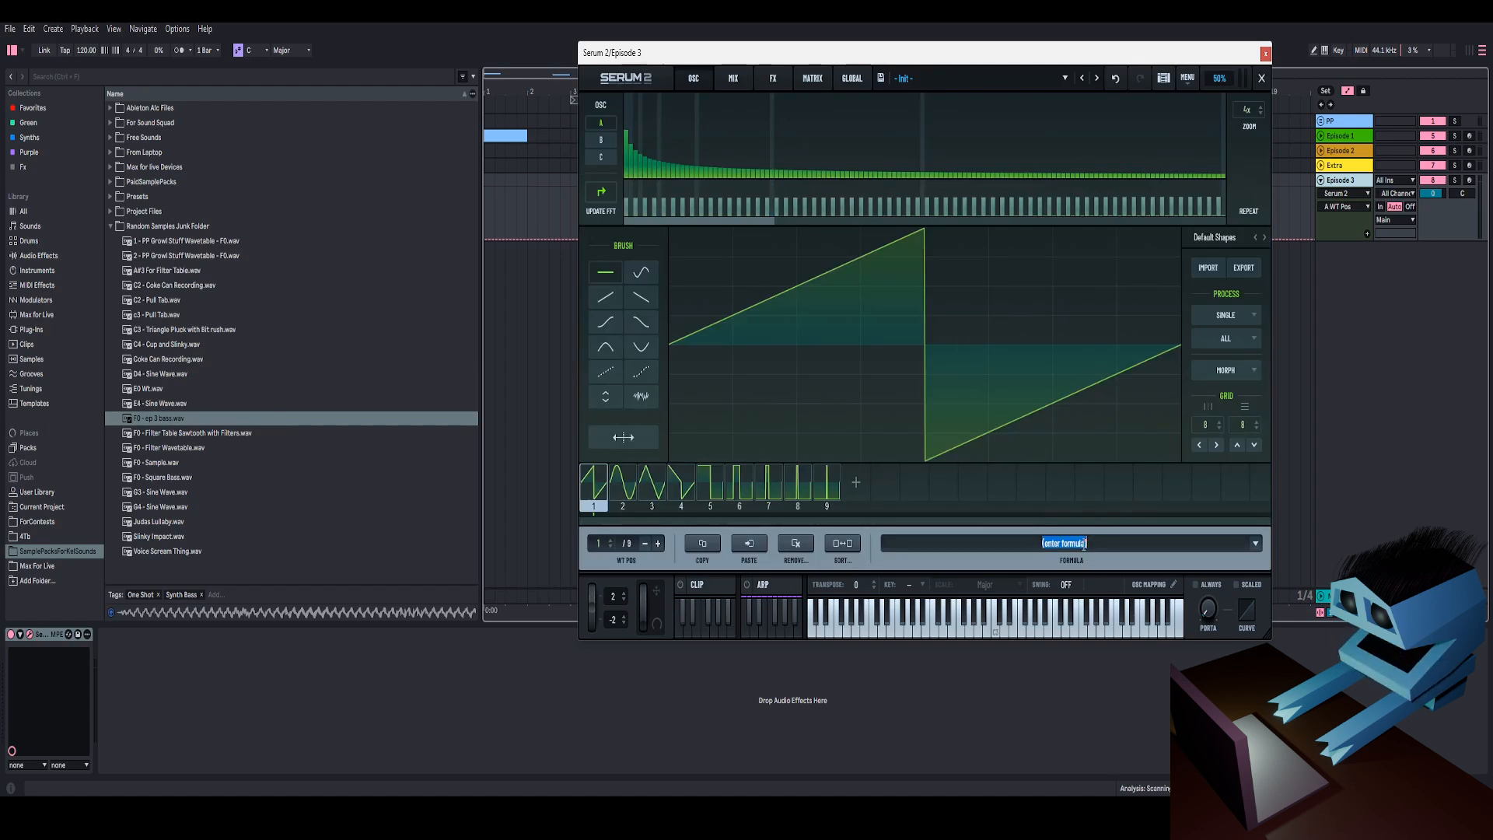
pyautogui.write('F0')
pyautogui.press('Return')
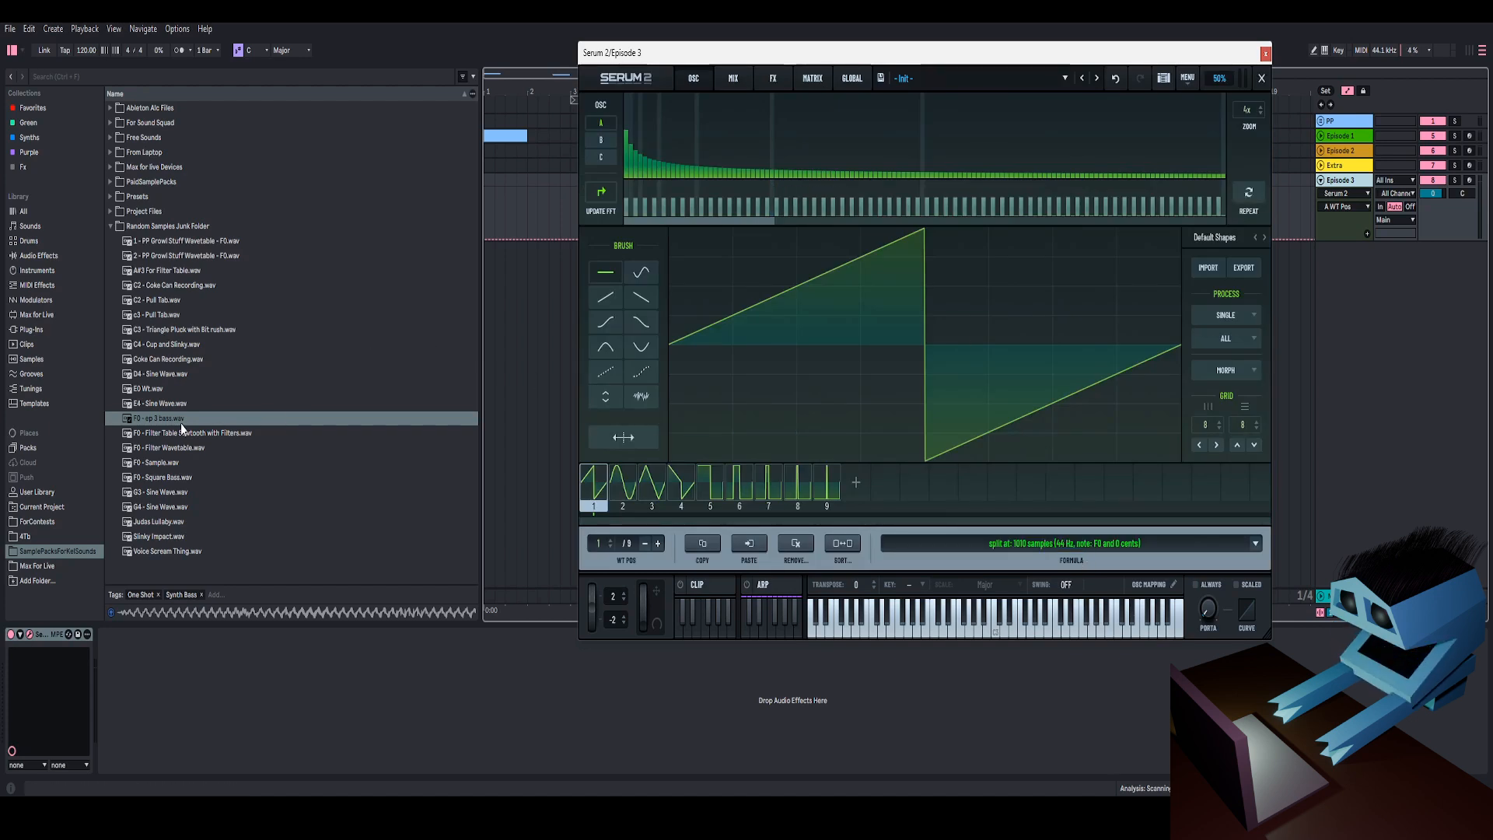
pyautogui.moveTo(180, 424); pyautogui.dragTo(1167, 327)
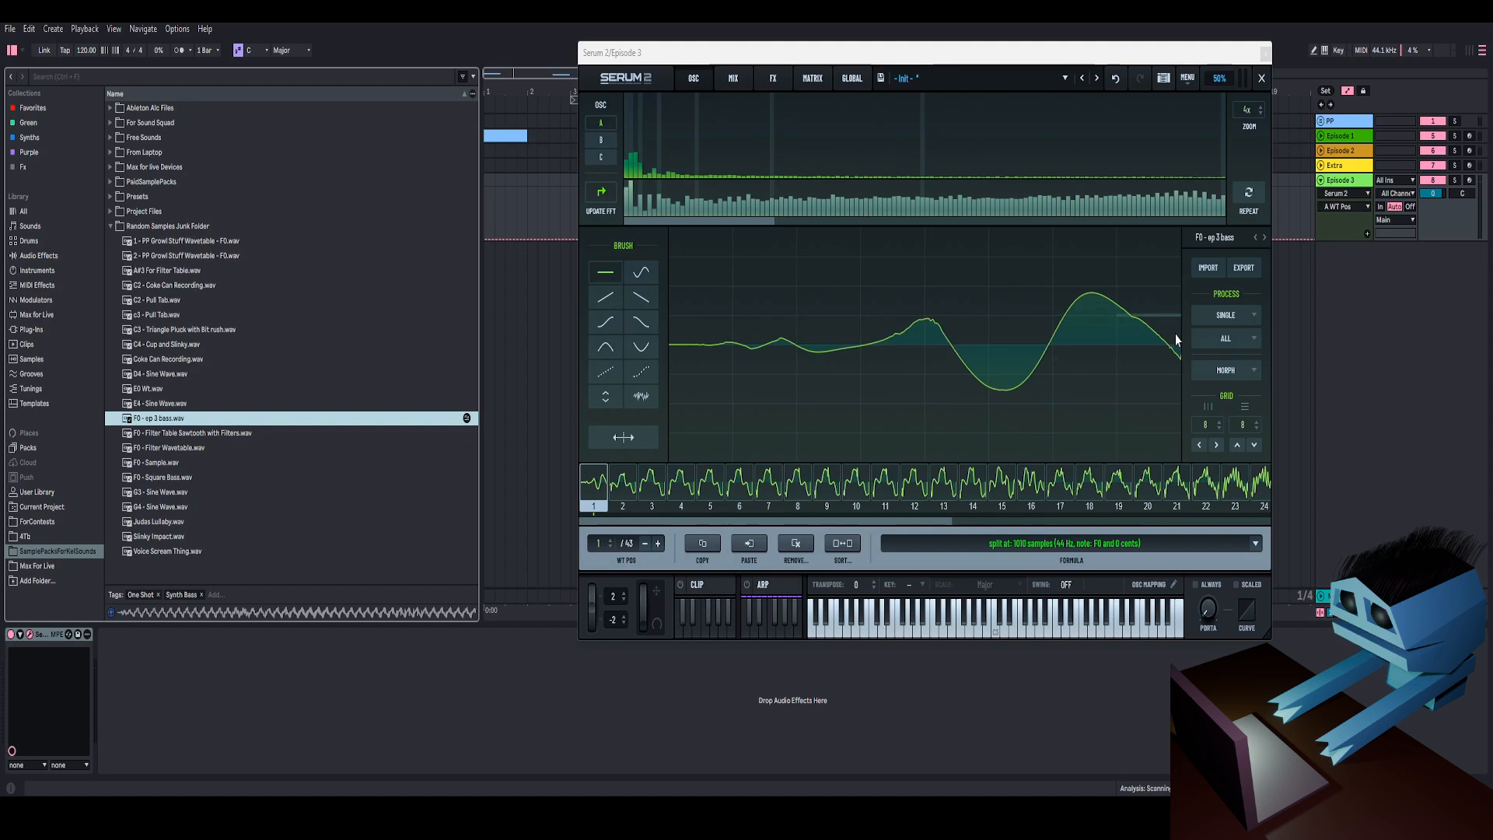
# Apply Normalize Same (Max. From All Frames) and Remove DC Offset to all wavetable frames.
pyautogui.click(1227, 339)
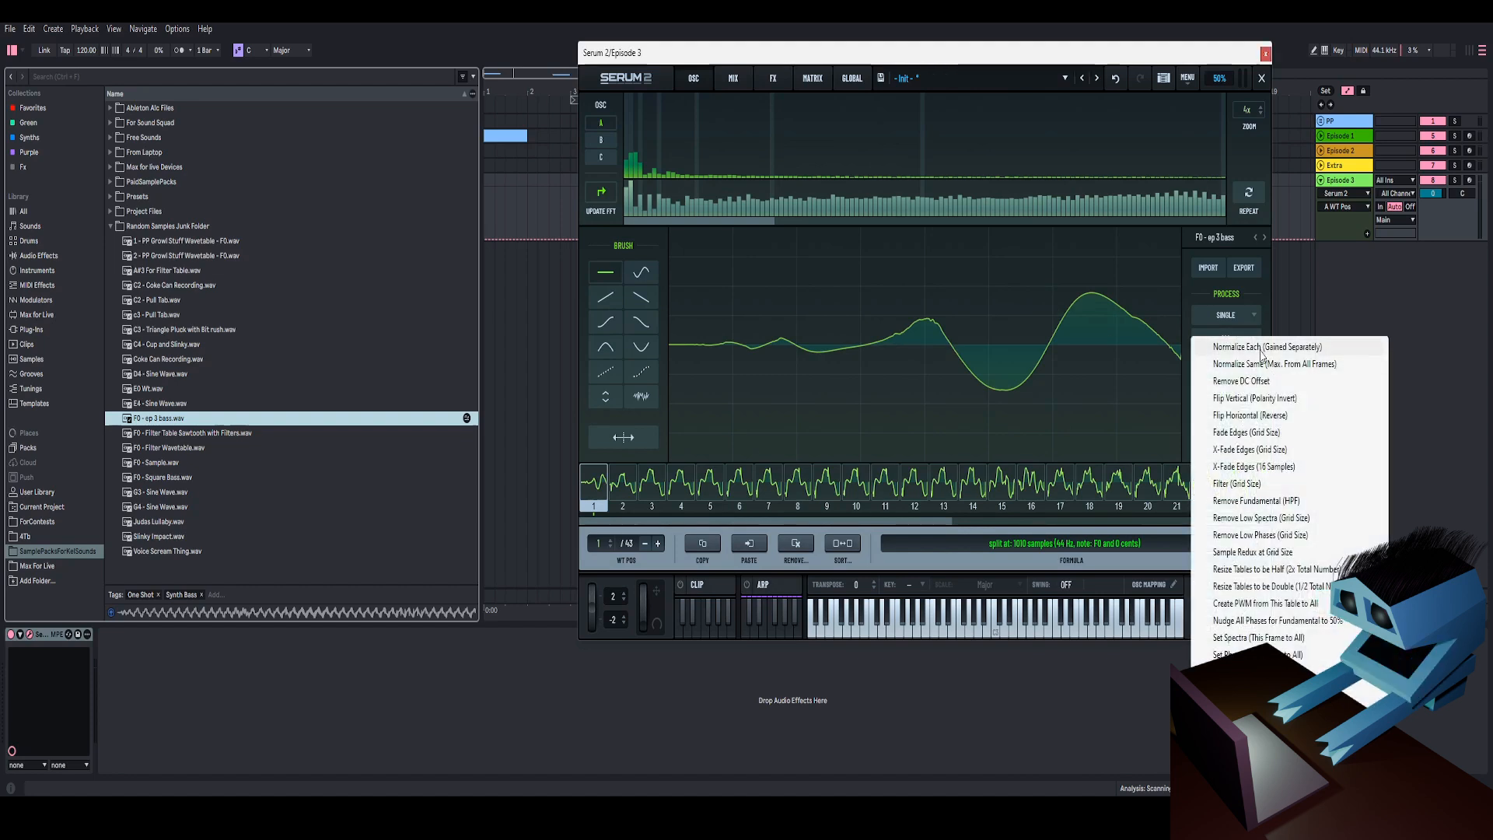
pyautogui.click(1253, 368)
pyautogui.click(1227, 339)
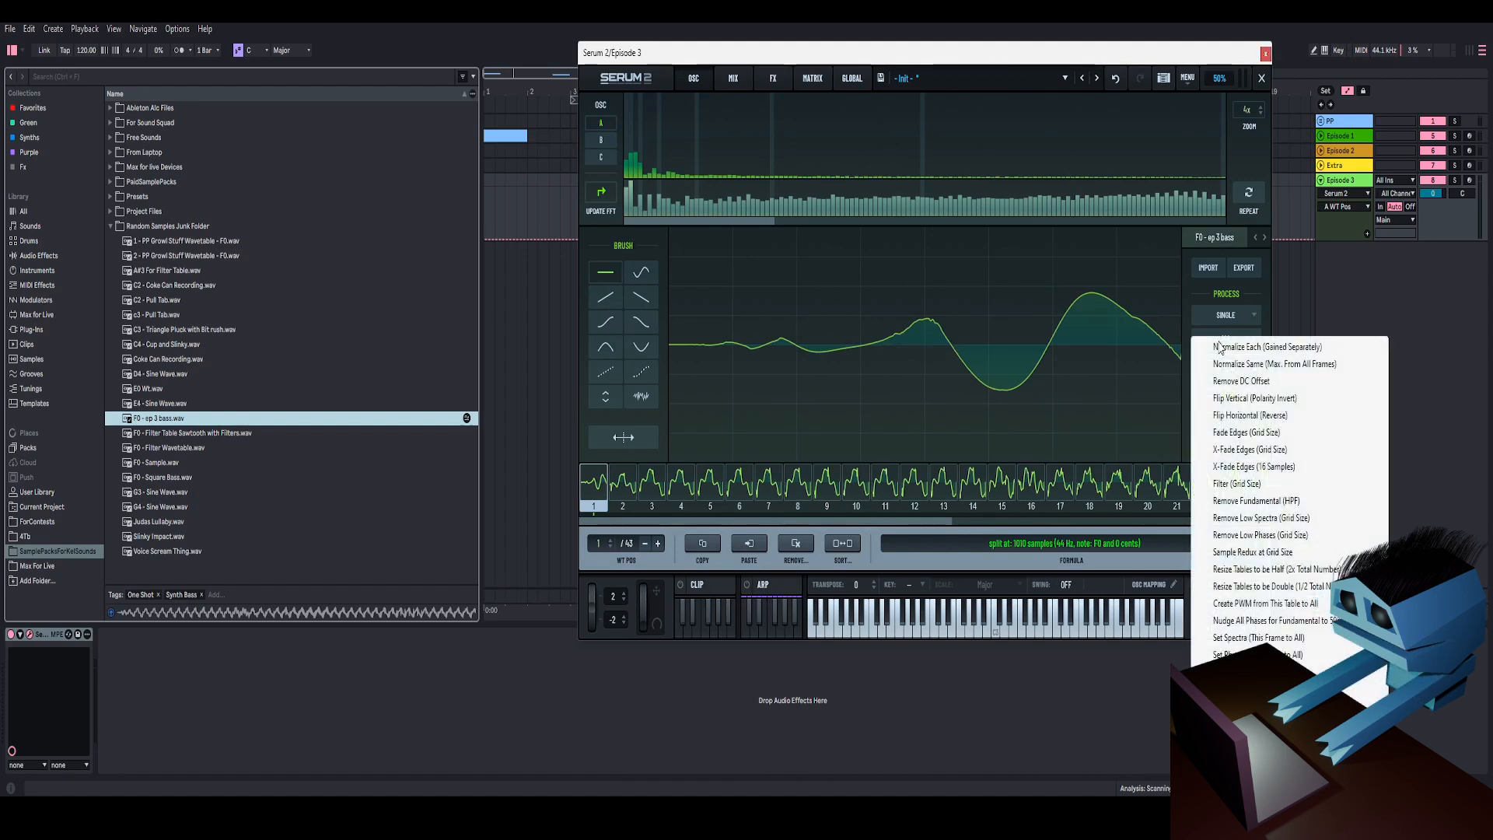
pyautogui.click(1245, 381)
# Morph the imported wavetable so it spans 256 frames.
pyautogui.click(1229, 339)
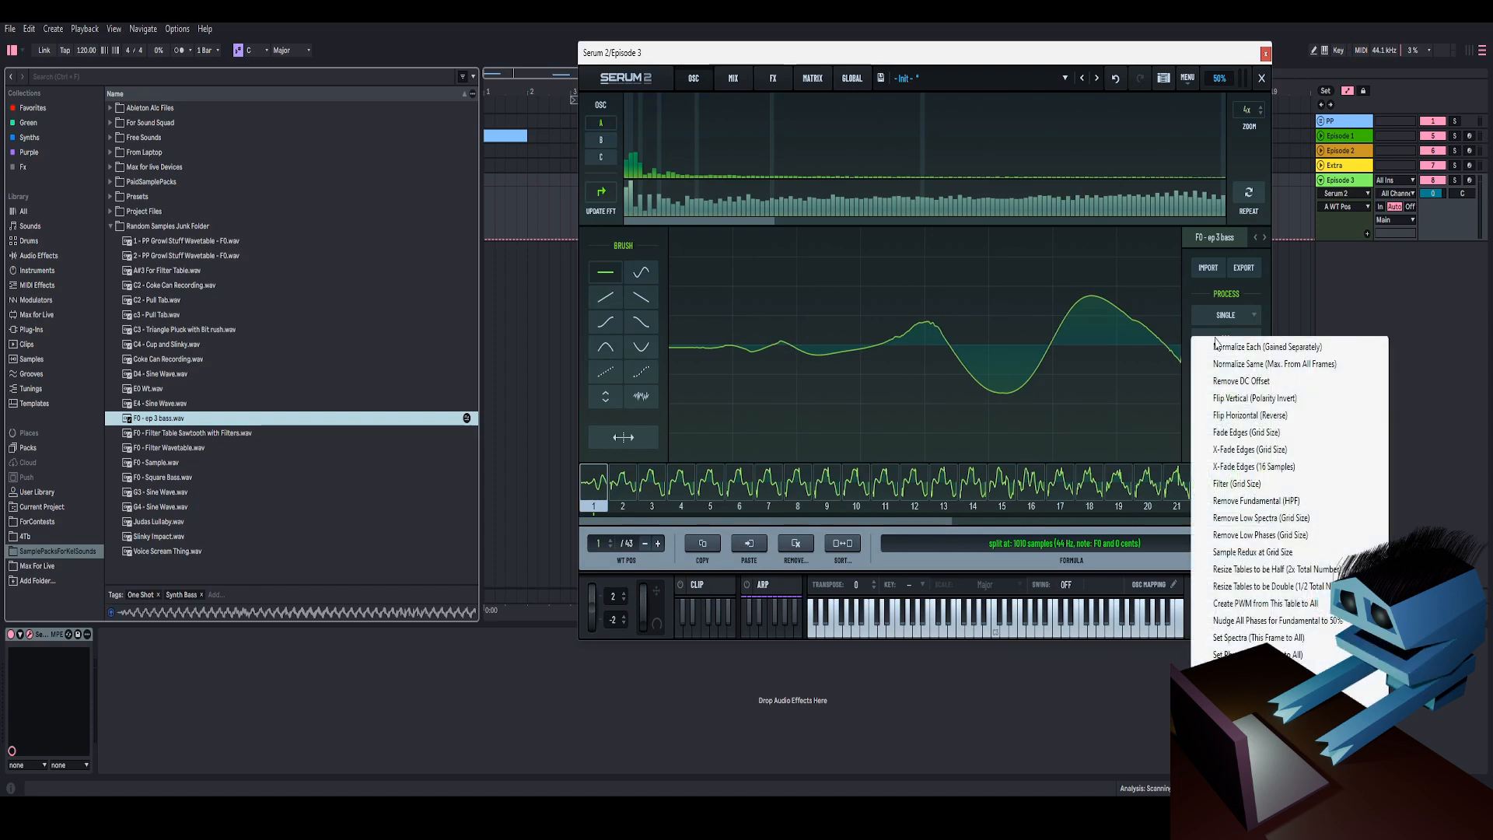
pyautogui.click(1219, 344)
pyautogui.click(1225, 370)
pyautogui.click(1242, 392)
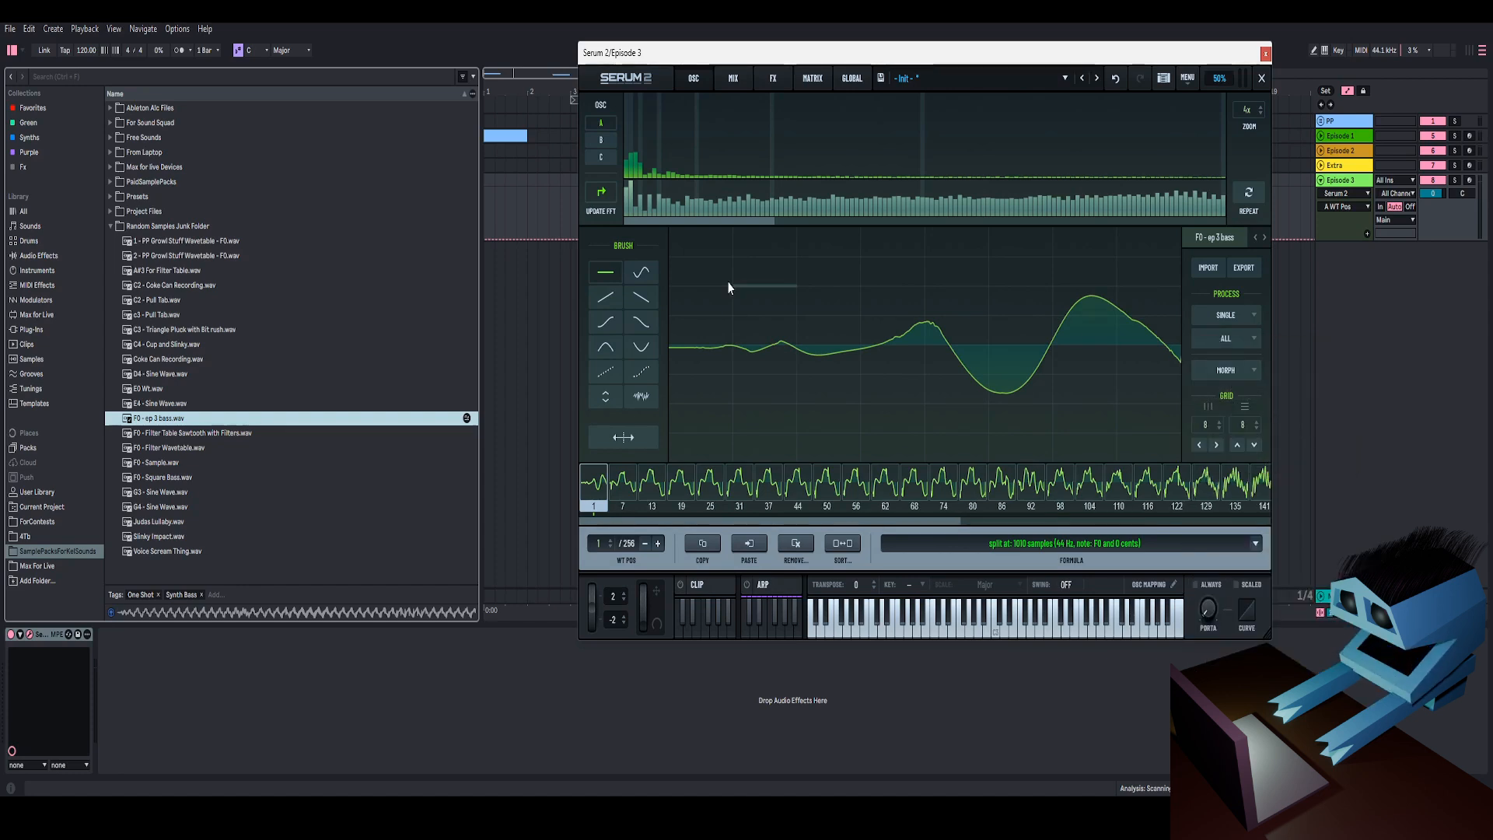
# Hide the file browser and close the wavetable editor to return to the oscillator view.
pyautogui.hotkey('ctrl', 'alt', 'b')
pyautogui.click(1252, 312)
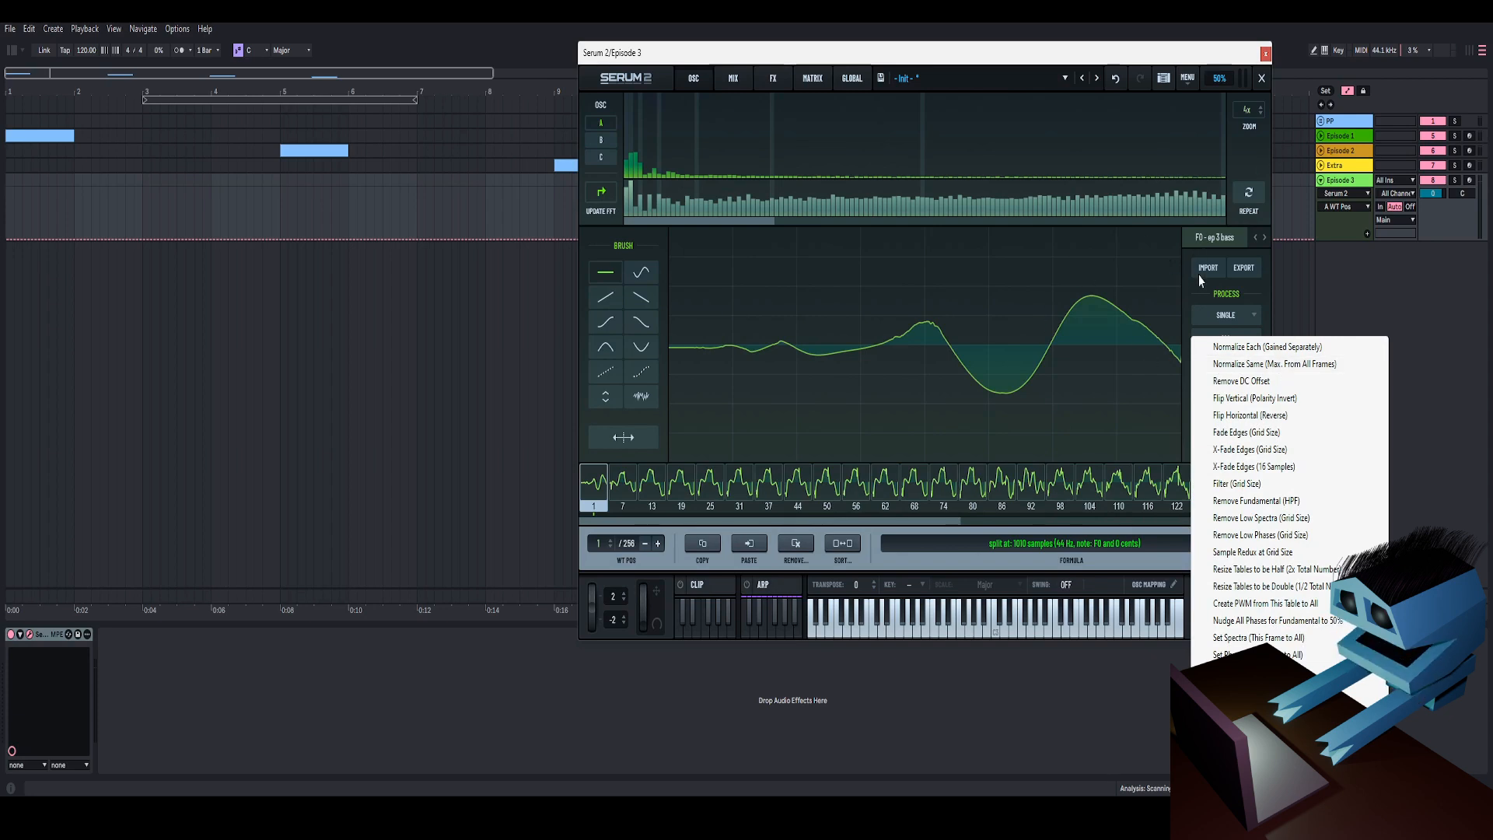
pyautogui.click(1227, 362)
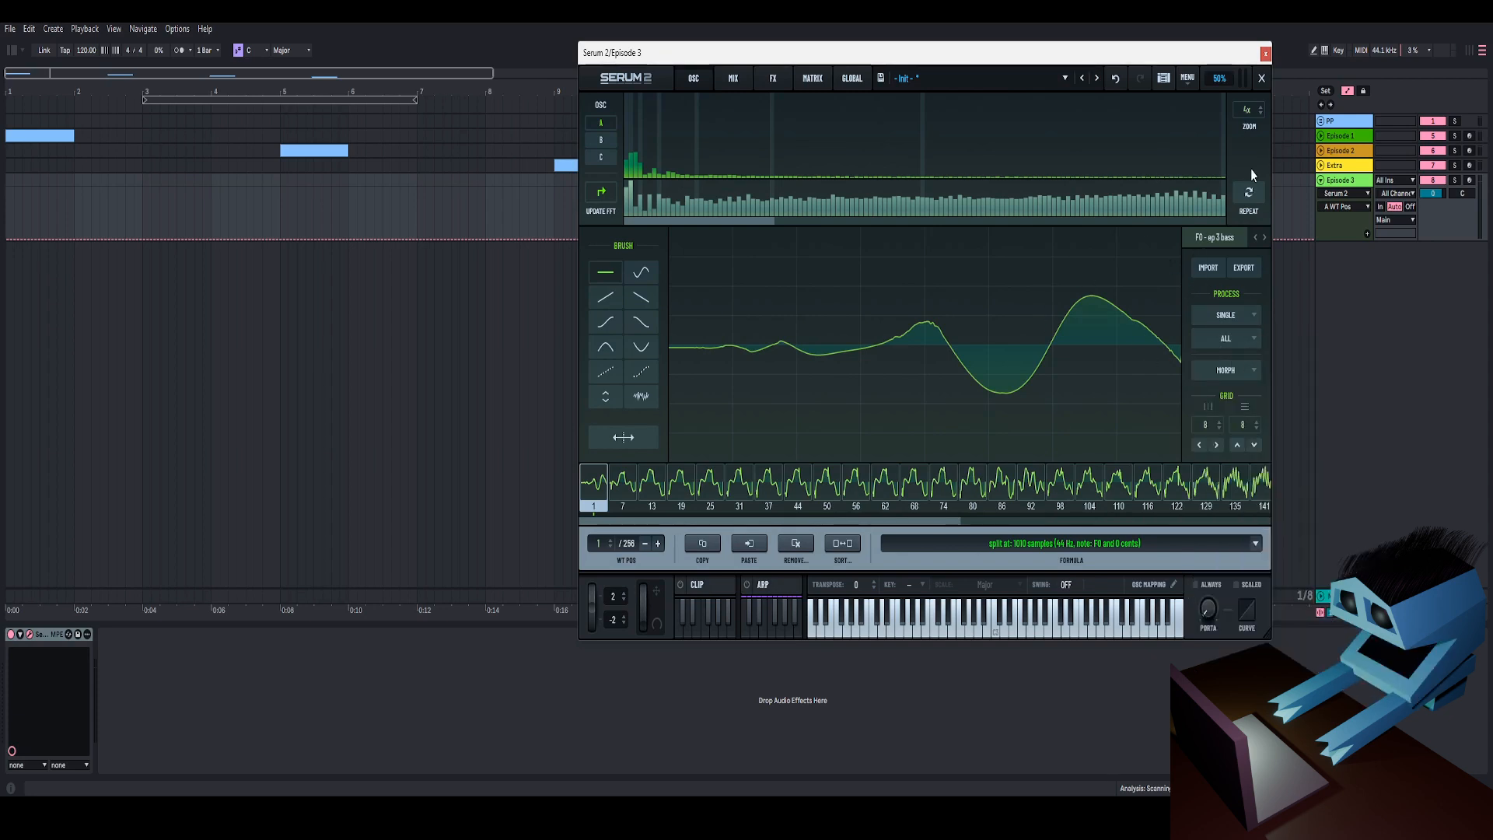
pyautogui.click(1262, 79)
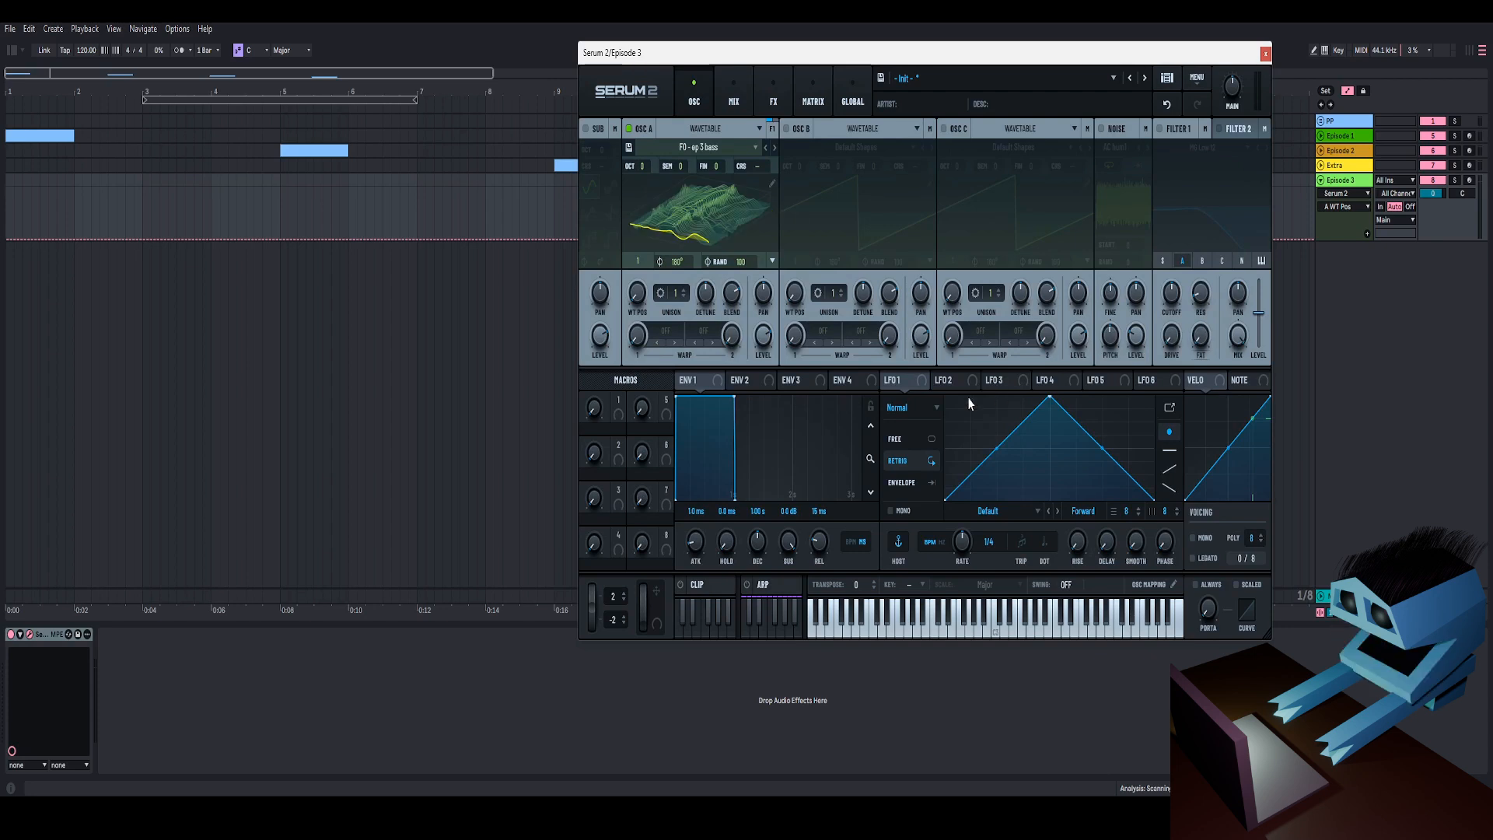
# Assign Macro 1 to Osc A's wavetable position and loop the Episode 3 clip at bar 13.
pyautogui.moveTo(619, 402); pyautogui.dragTo(637, 293)
pyautogui.click(1264, 54)
pyautogui.rightClick(871, 187)
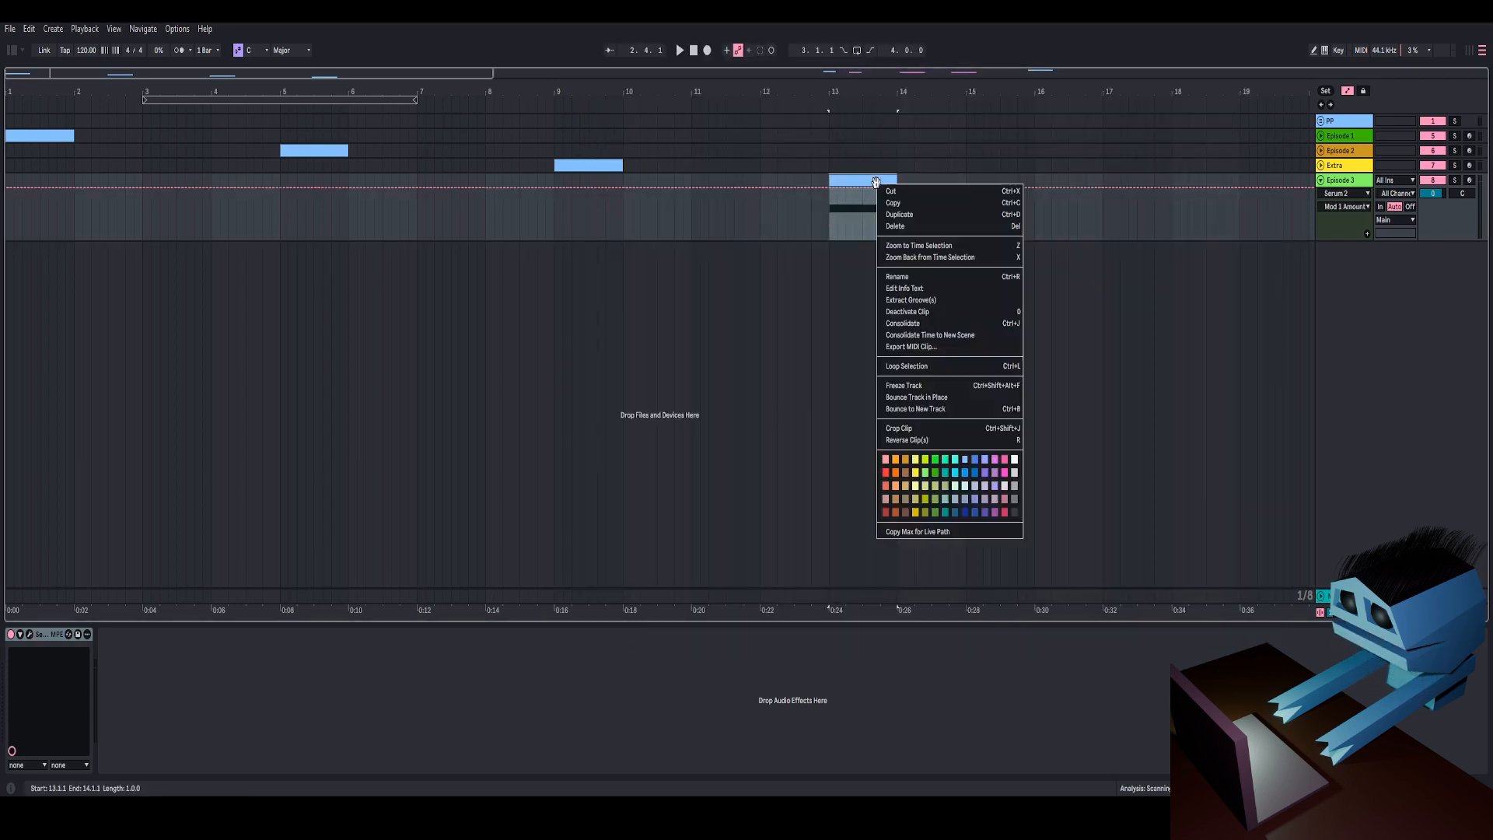
pyautogui.click(894, 366)
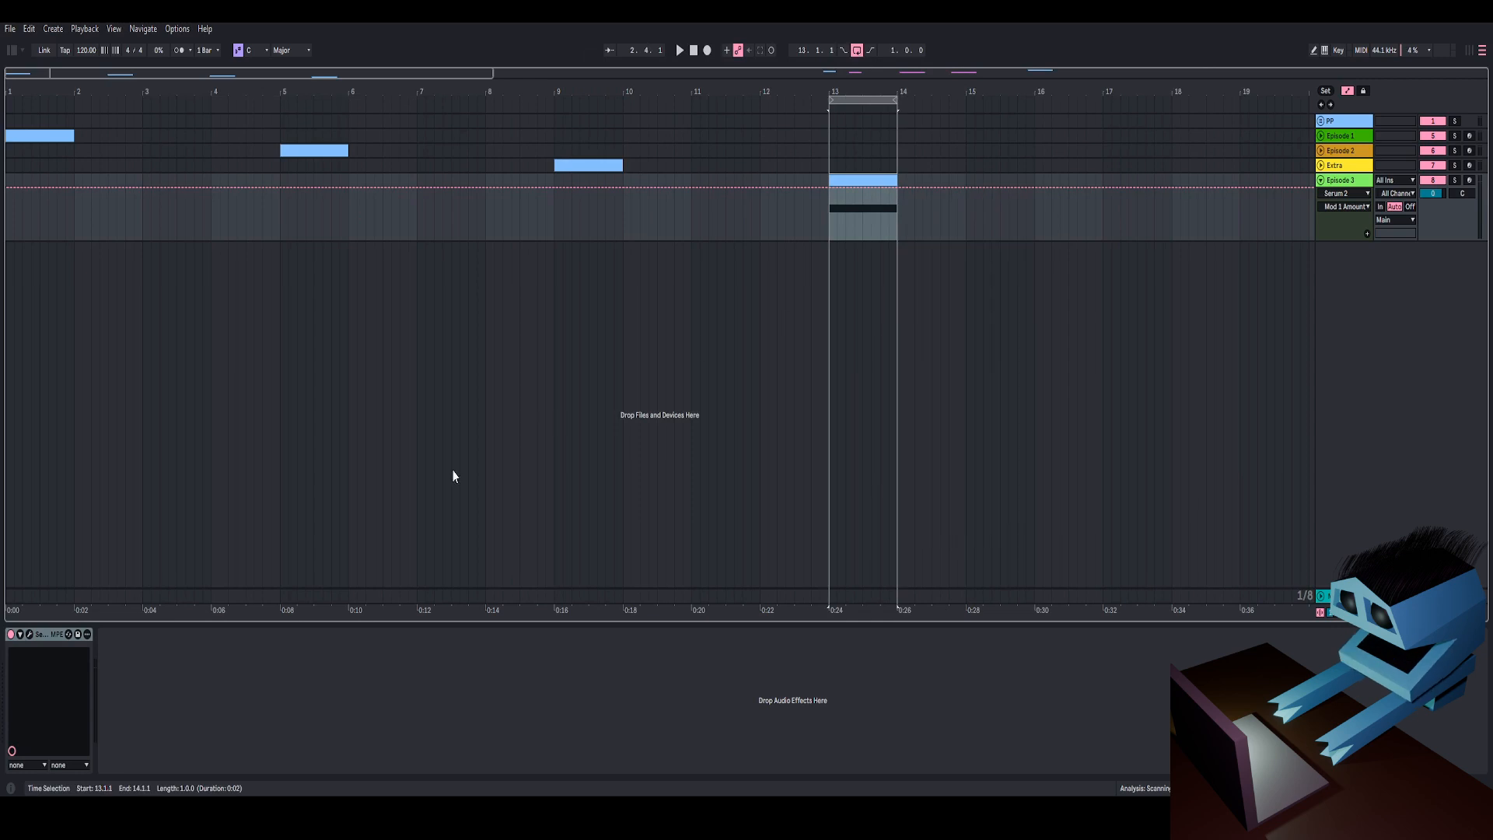
# Reopen the Episode 3 synth, adjust its main volume and raise Osc A's base wavetable position while auditioning Macro 1.
pyautogui.click(31, 634)
pyautogui.moveTo(594, 413); pyautogui.dragTo(634, 365)
pyautogui.moveTo(1235, 96); pyautogui.dragTo(1246, 83)
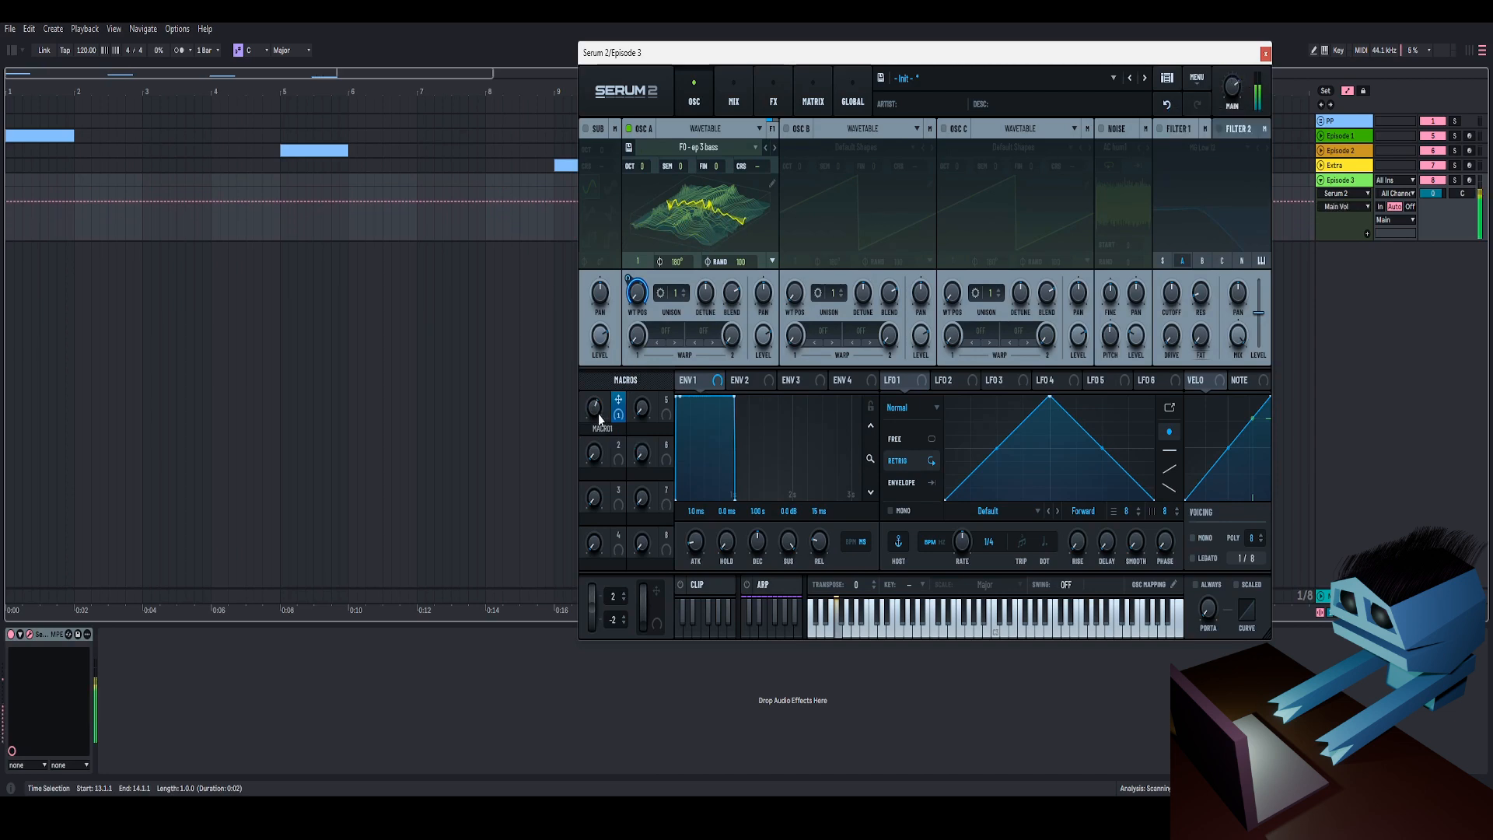
pyautogui.moveTo(599, 414)
pyautogui.mouseDown()
pyautogui.moveTo(594, 455)
pyautogui.moveTo(622, 417)
pyautogui.mouseUp()
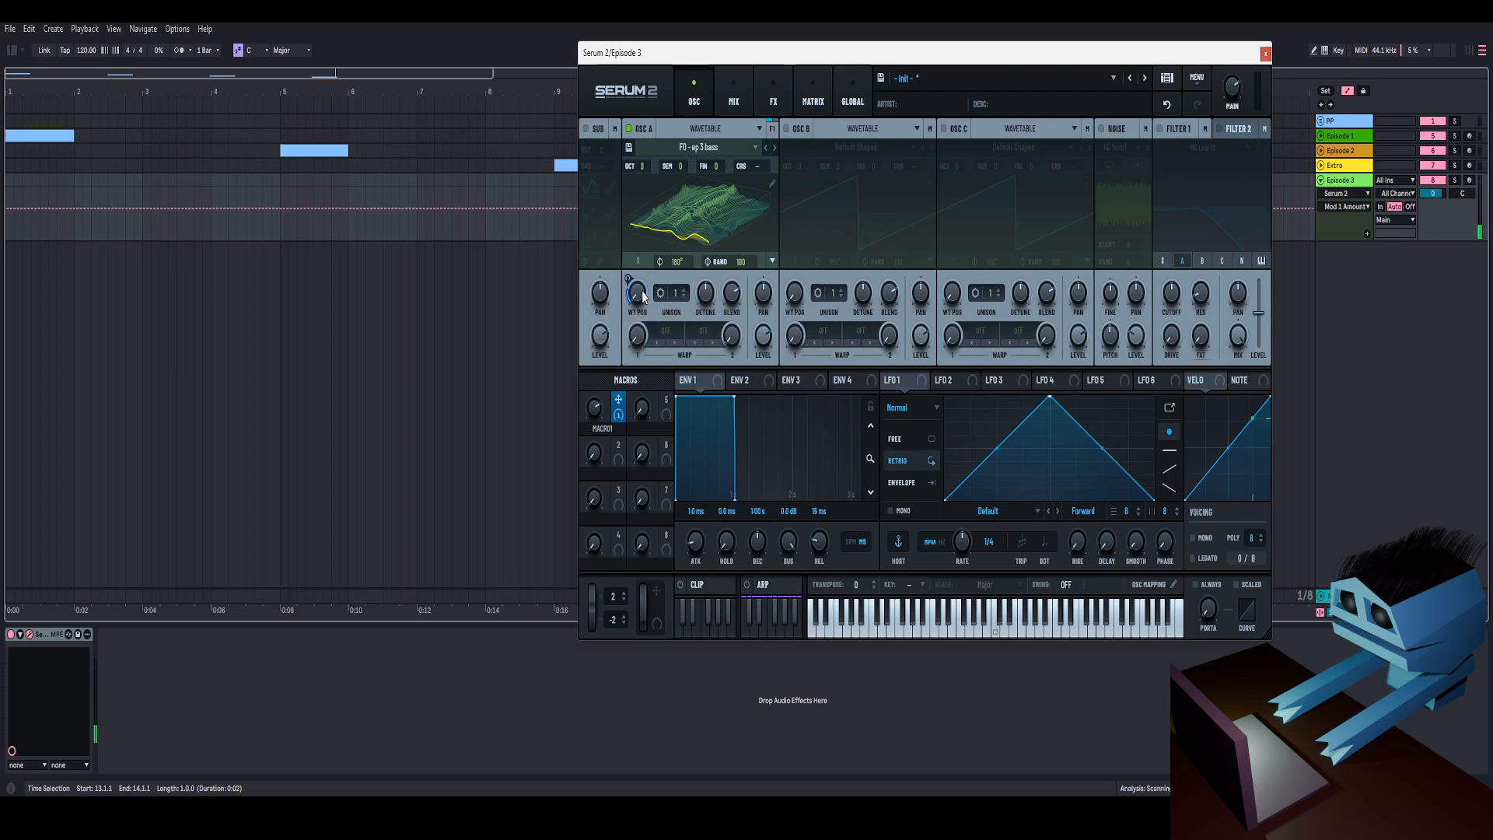
pyautogui.moveTo(642, 294); pyautogui.dragTo(660, 243)
pyautogui.moveTo(593, 411); pyautogui.dragTo(636, 362)
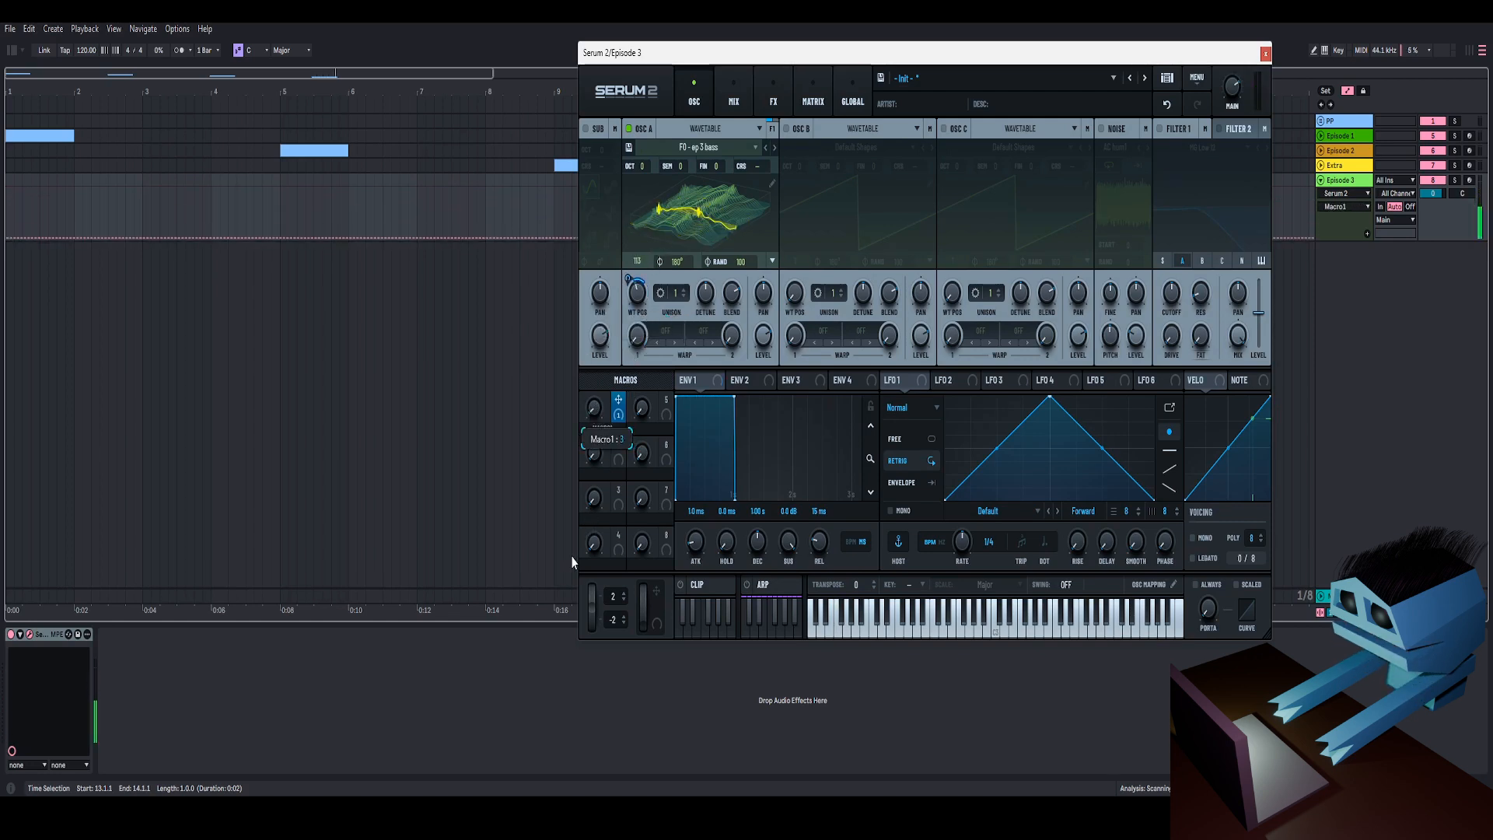
# Set Osc A's first warp to Tube distortion, raise its amount and audition it across the Macro 1 range.
pyautogui.click(673, 336)
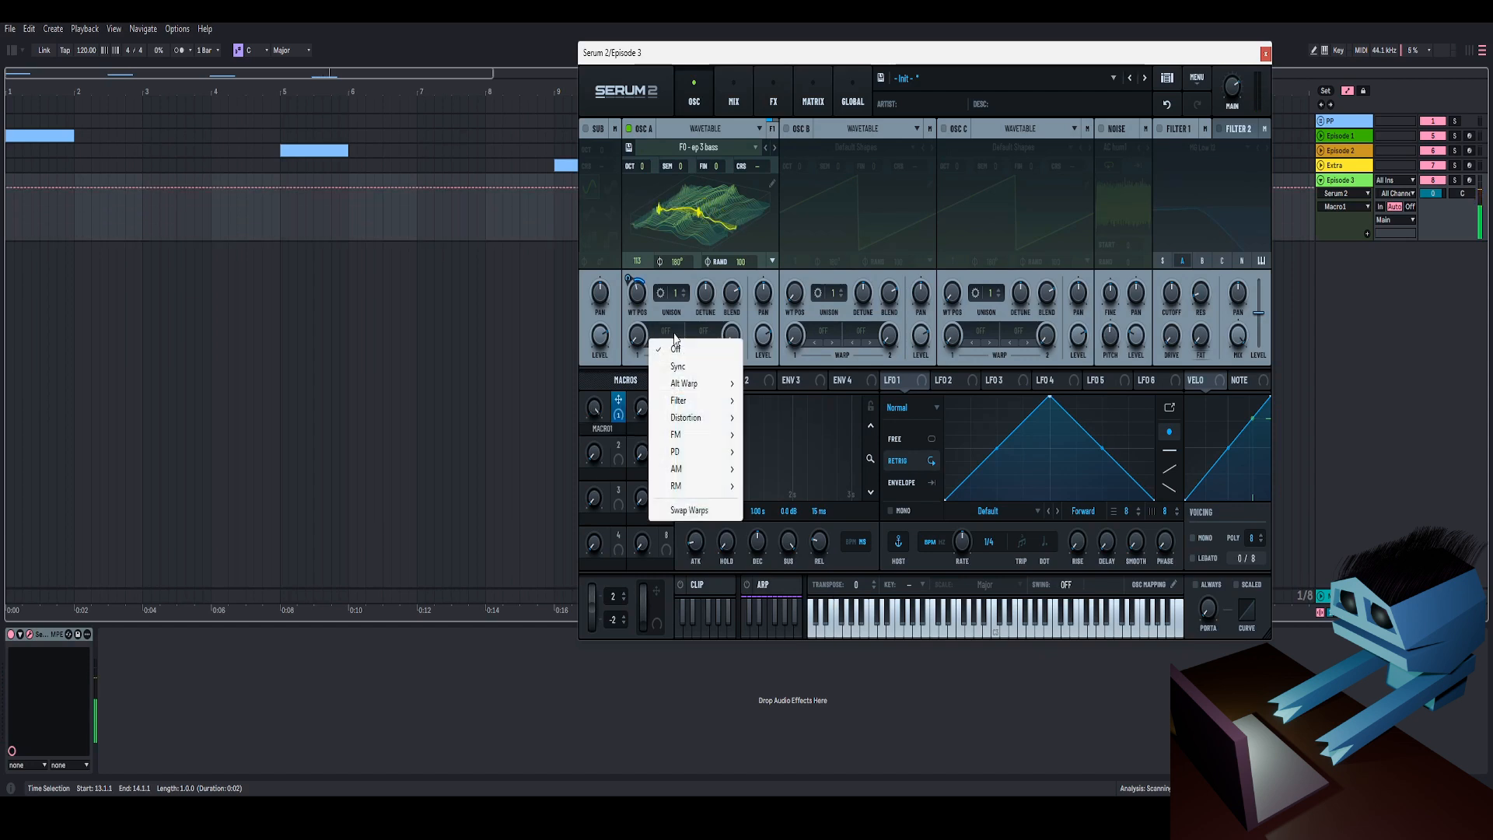
pyautogui.moveTo(699, 417)
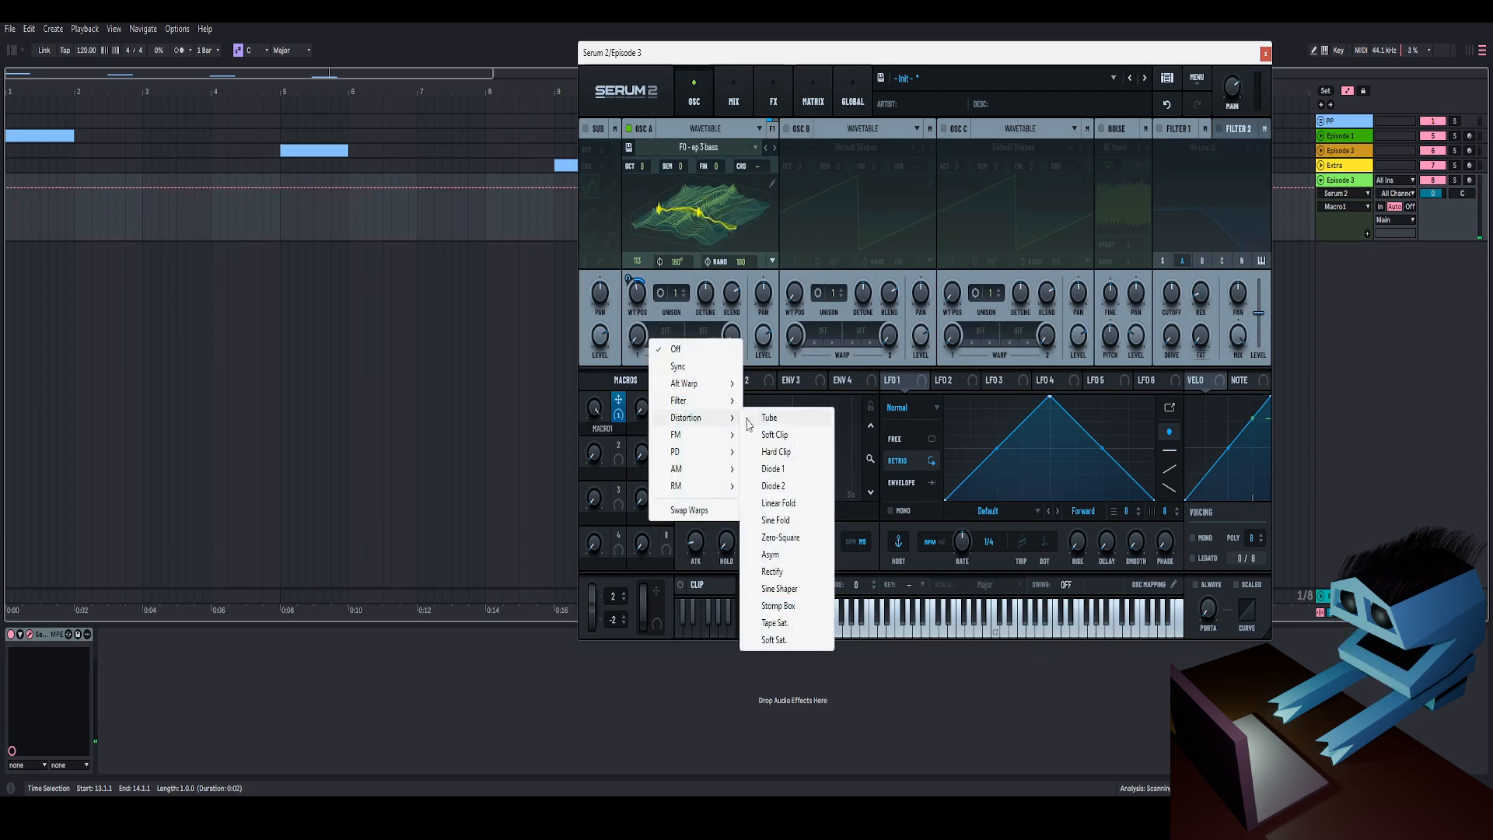
pyautogui.click(766, 418)
pyautogui.moveTo(639, 337); pyautogui.dragTo(665, 292)
pyautogui.moveTo(595, 408); pyautogui.dragTo(611, 450)
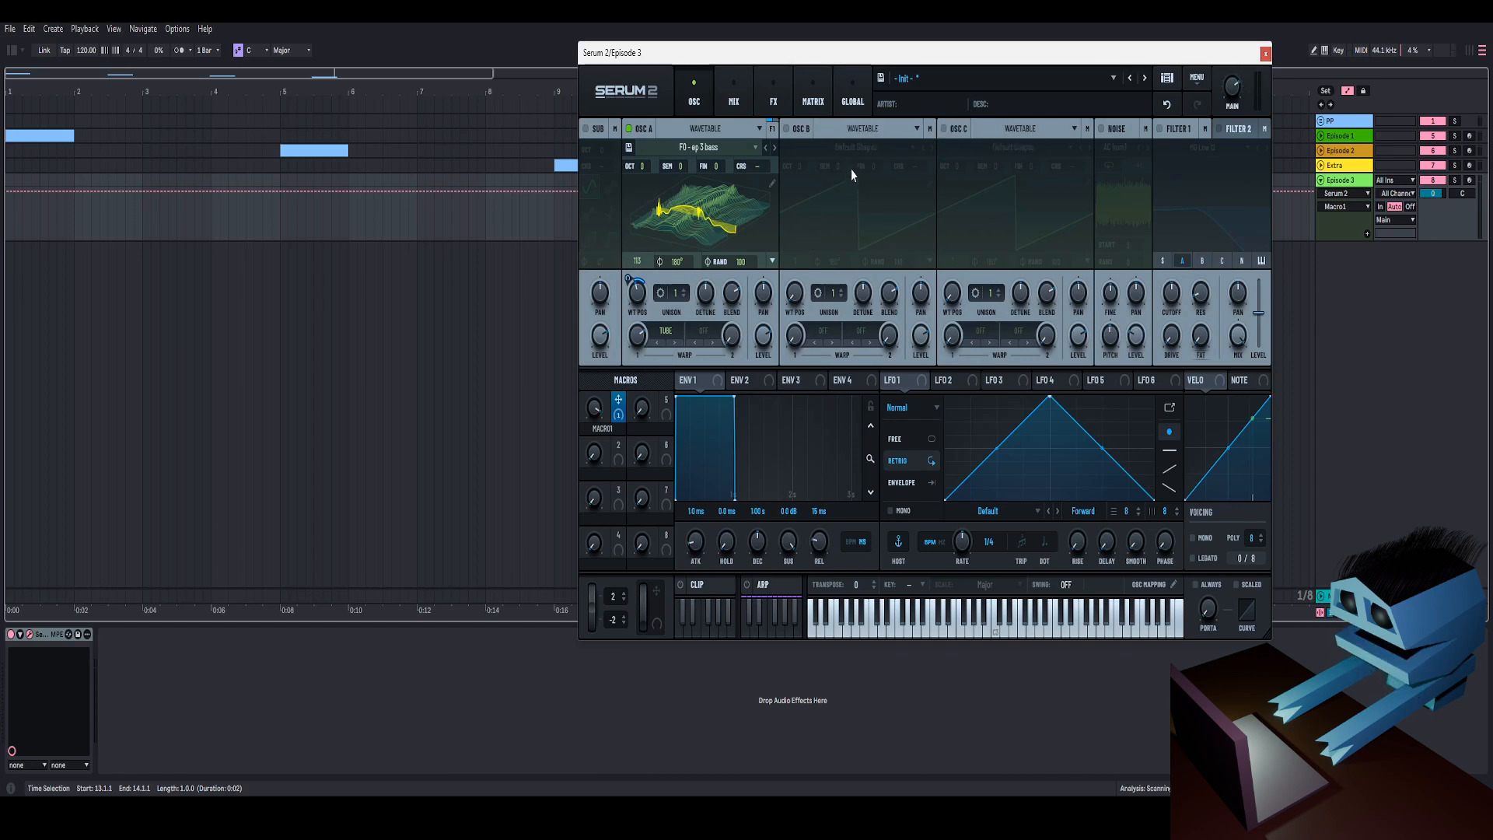
pyautogui.moveTo(593, 407)
pyautogui.mouseDown()
pyautogui.moveTo(584, 482)
pyautogui.moveTo(600, 392)
pyautogui.moveTo(576, 538)
pyautogui.moveTo(622, 410)
pyautogui.mouseUp()
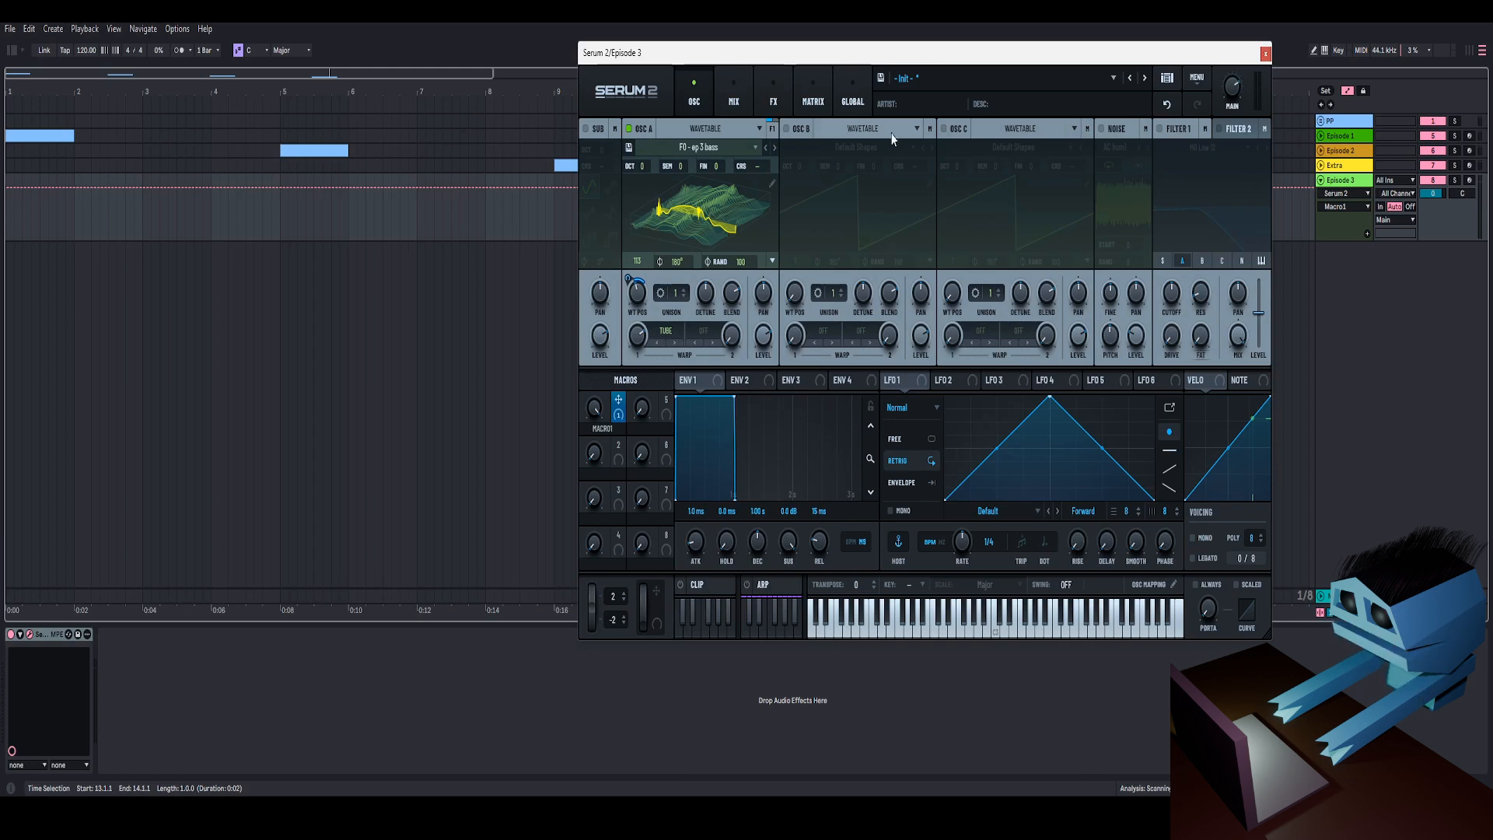
# Enable Filter 1 with the MG Low 24 type and raise its cutoff and resonance.
pyautogui.click(1162, 129)
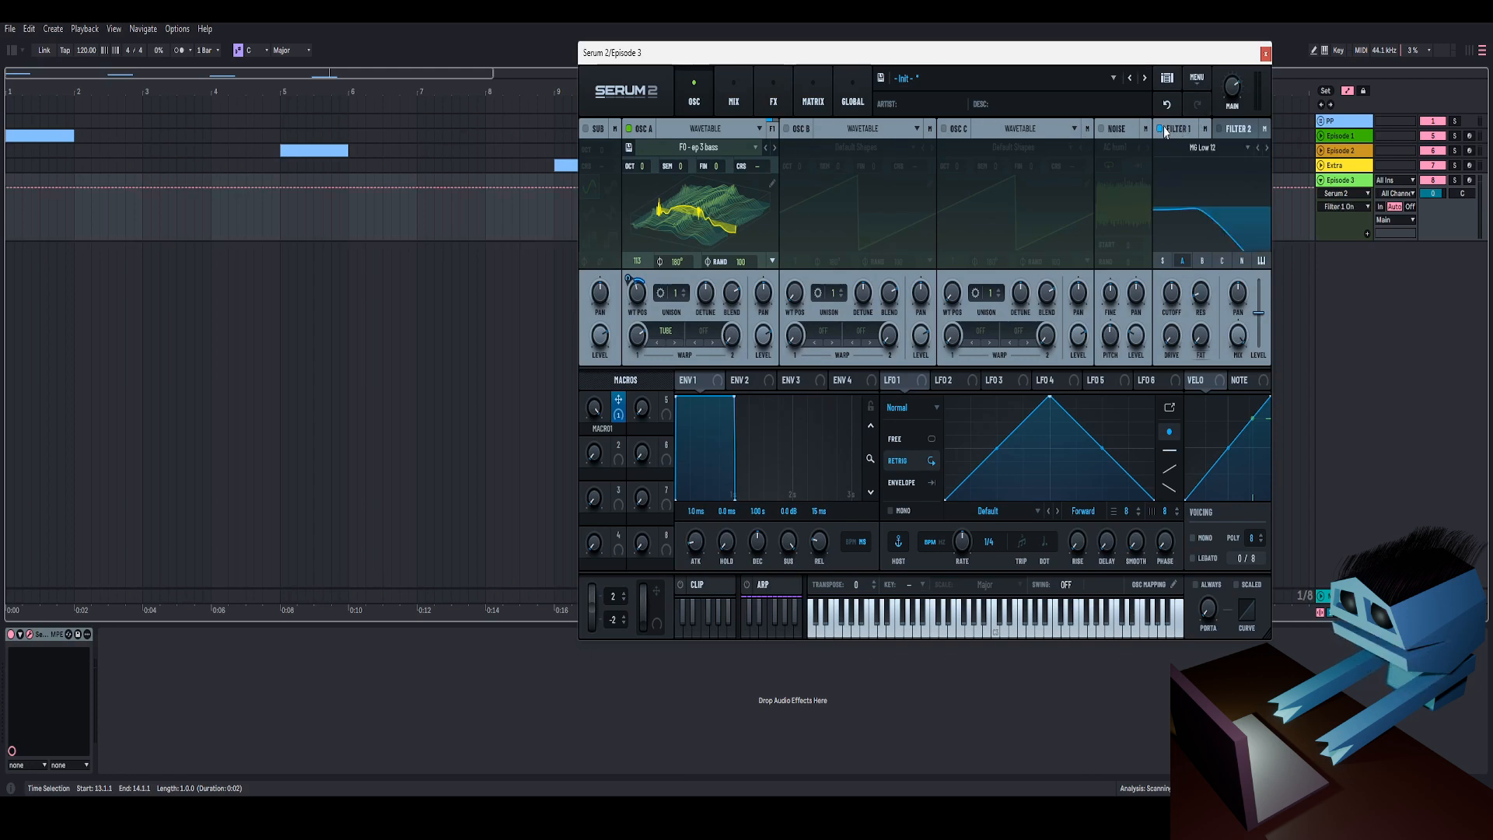
pyautogui.click(1218, 148)
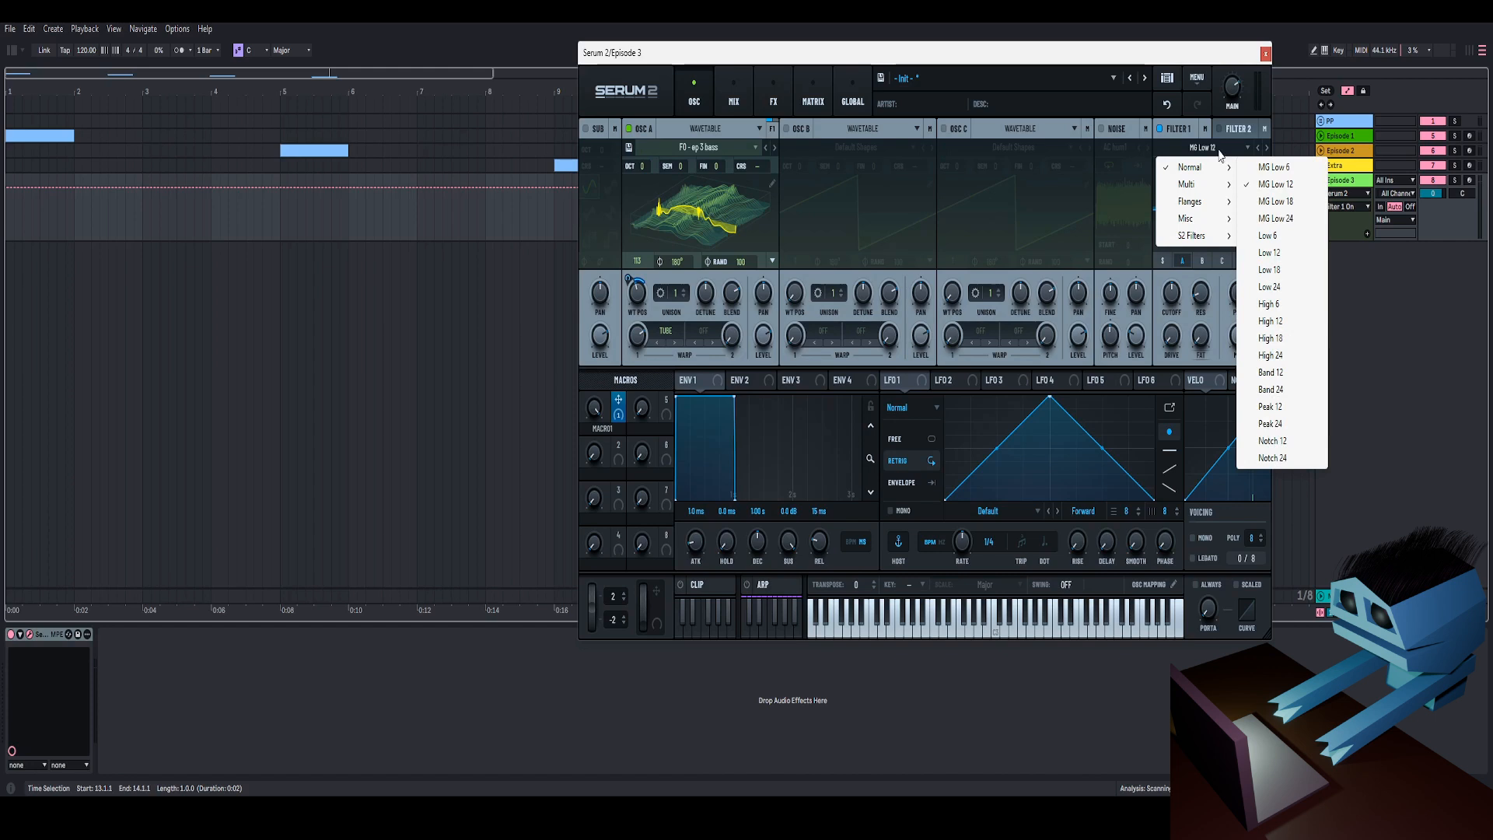
pyautogui.click(1219, 150)
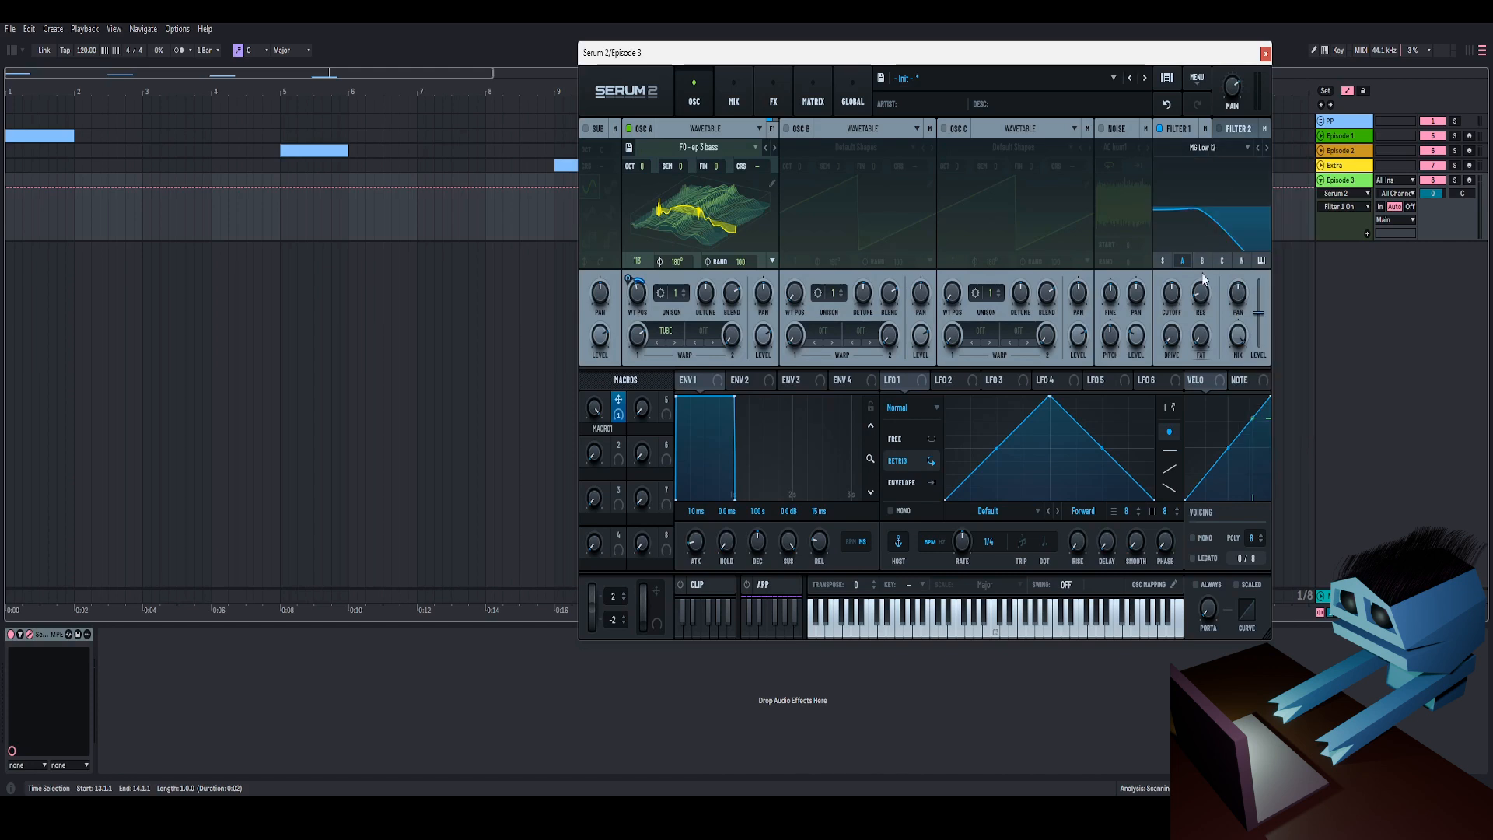
pyautogui.click(1267, 148)
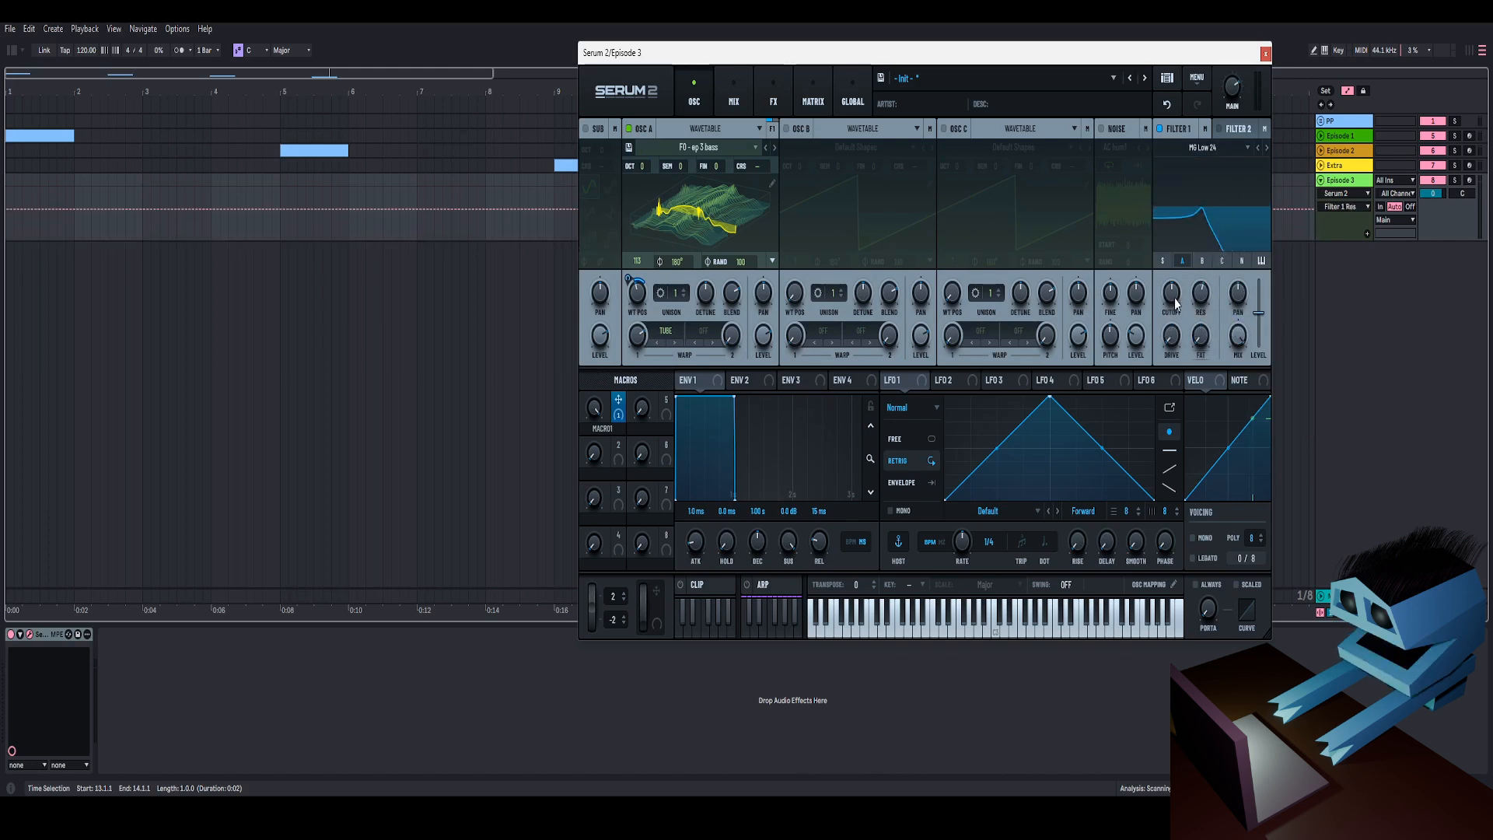
pyautogui.moveTo(1174, 297); pyautogui.dragTo(1202, 279)
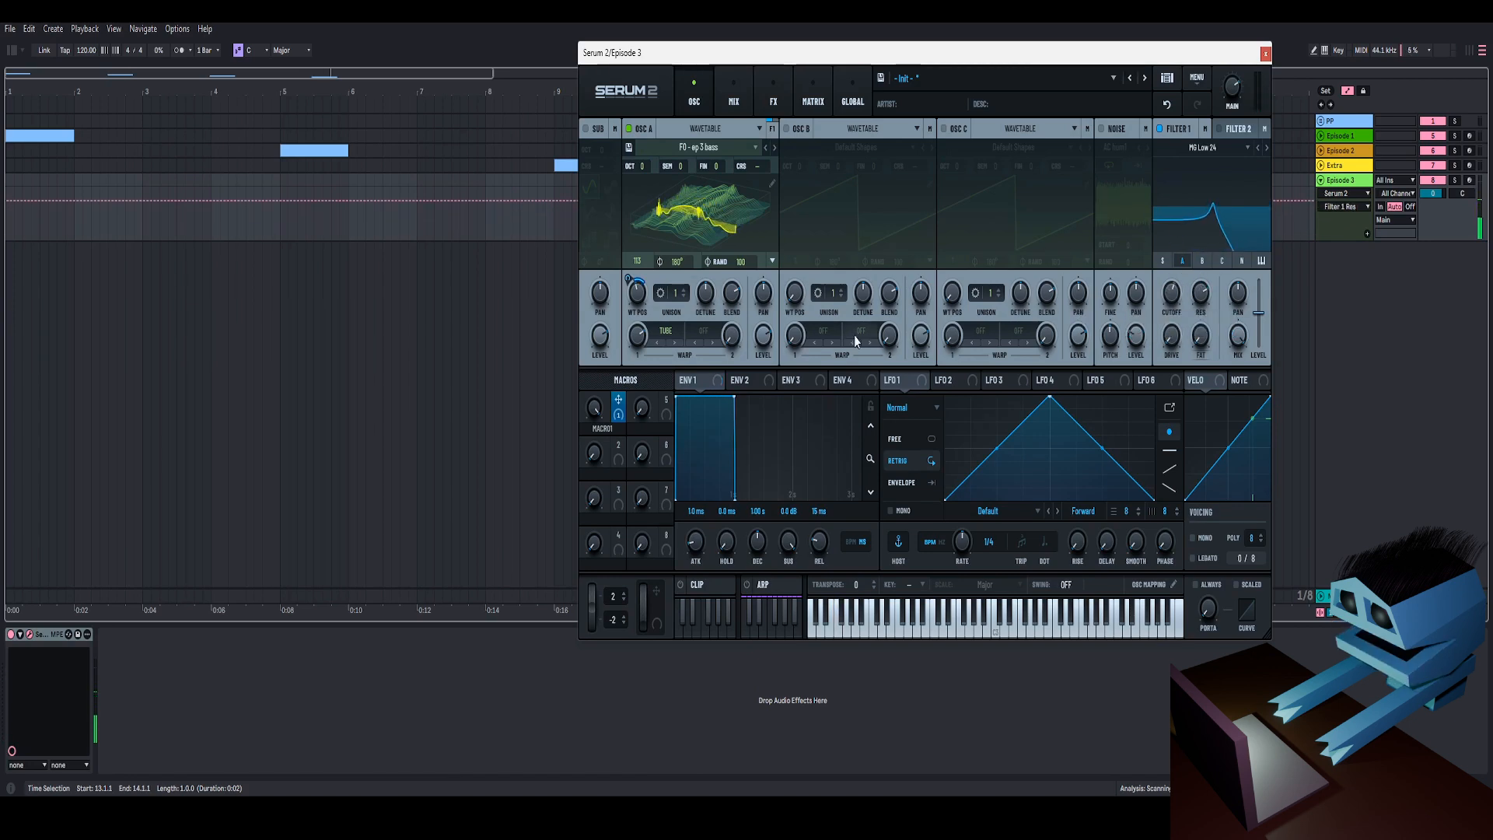
# Assign Macro 1 to Filter 1's cutoff, set the base cutoff to about 244 Hz and sweep the macro.
pyautogui.moveTo(595, 409); pyautogui.dragTo(569, 511)
pyautogui.moveTo(618, 403); pyautogui.dragTo(1169, 320)
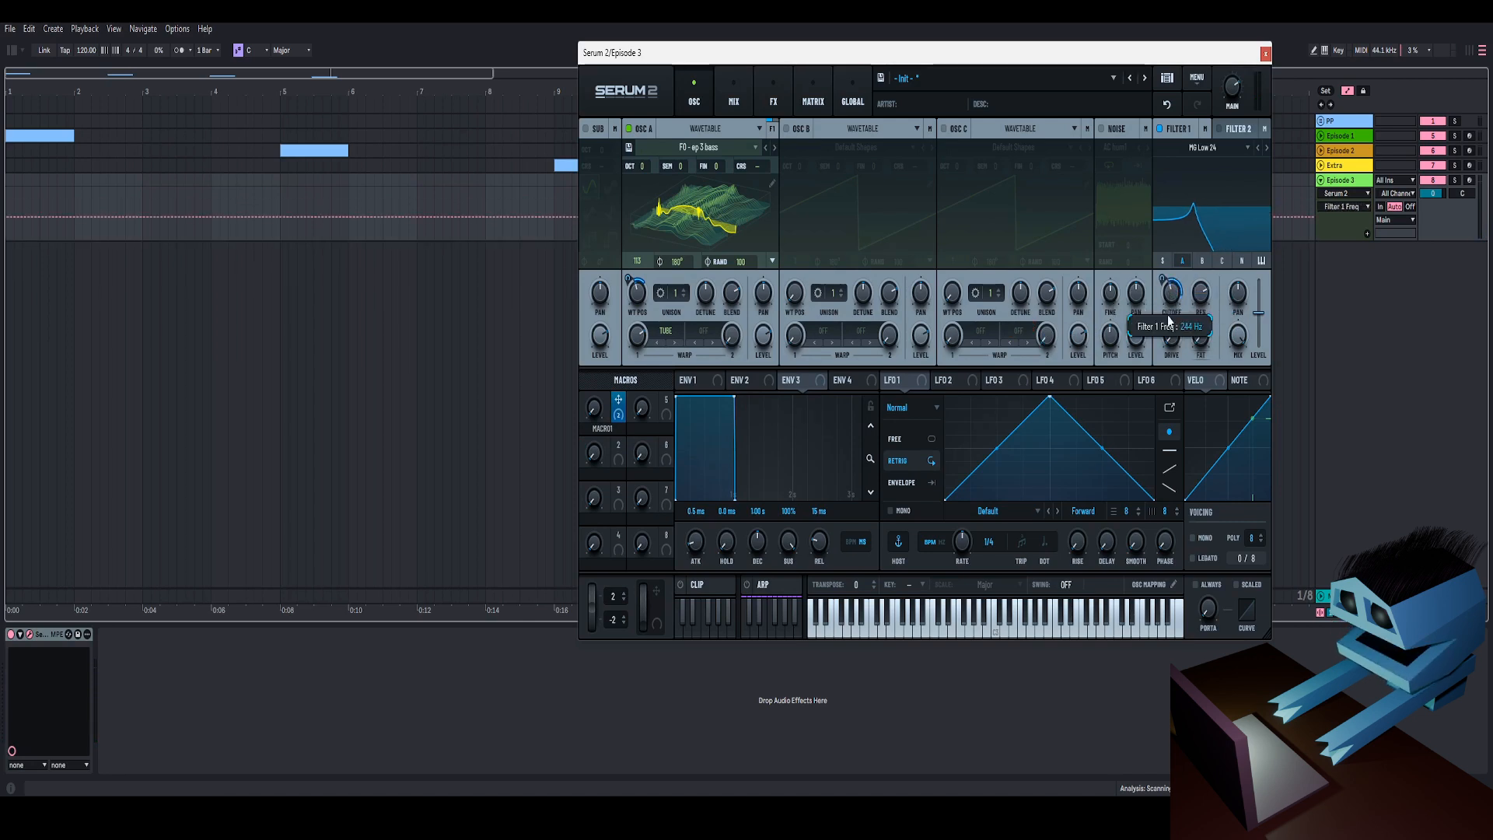
pyautogui.moveTo(601, 409); pyautogui.dragTo(675, 377)
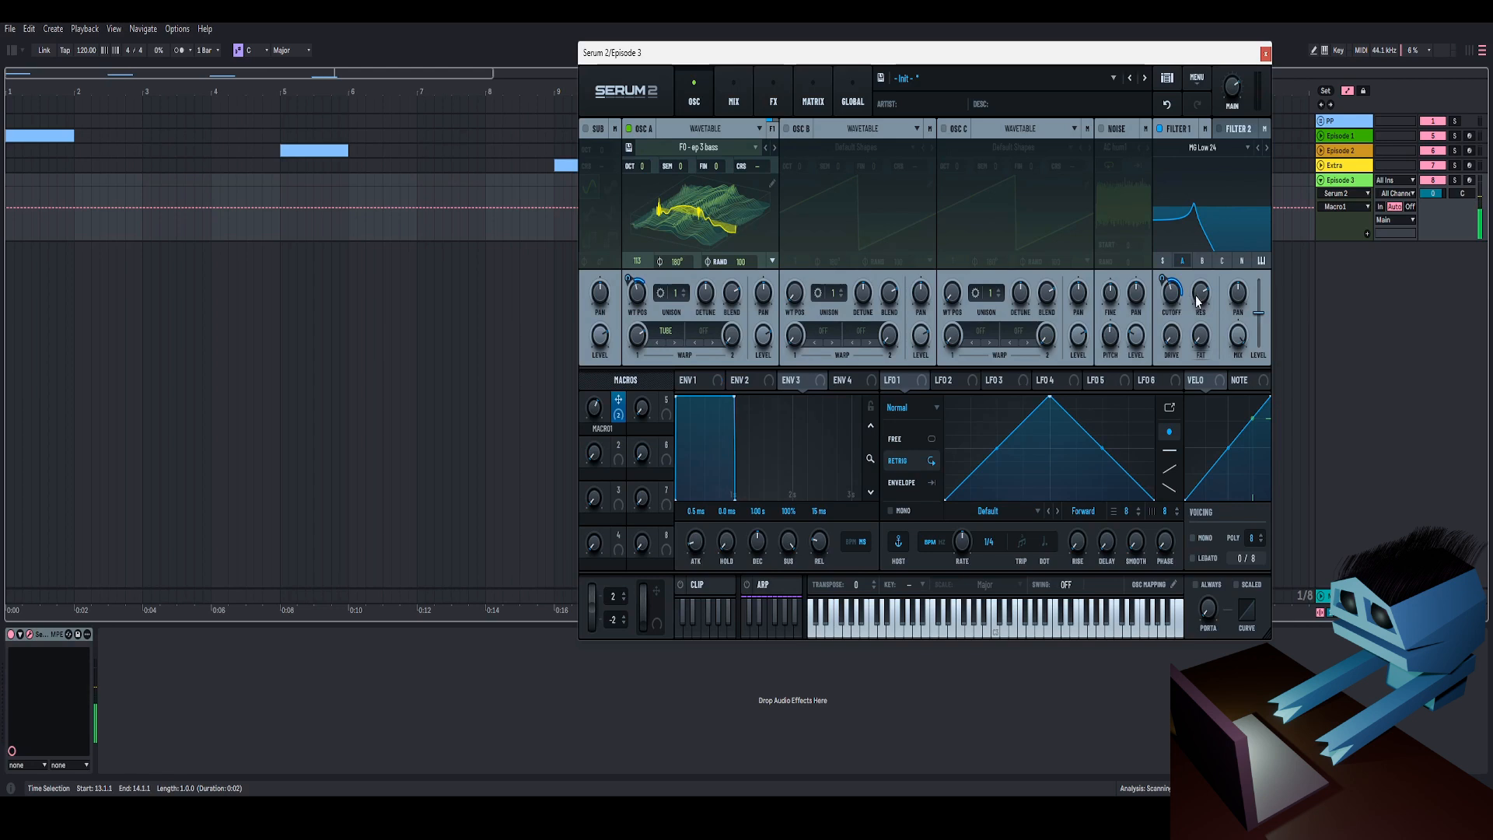
# Lower Filter 1's base cutoff and set its drive to about 19% and resonance to about 84%.
pyautogui.moveTo(1198, 297); pyautogui.dragTo(1165, 291)
pyautogui.moveTo(1172, 291); pyautogui.dragTo(1163, 282)
pyautogui.moveTo(1173, 336); pyautogui.dragTo(1181, 321)
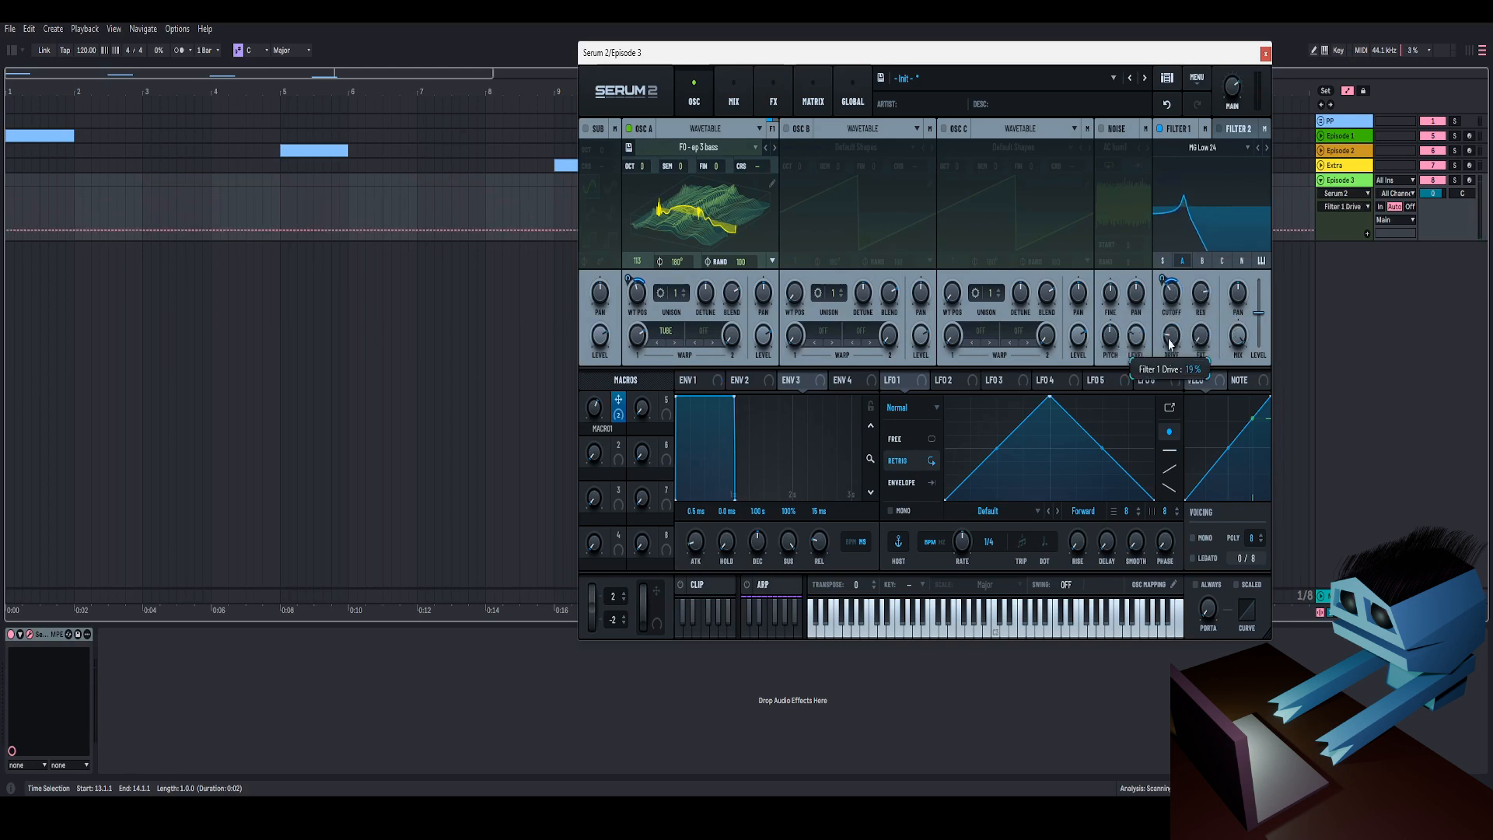
pyautogui.click(1164, 278)
pyautogui.moveTo(1198, 299); pyautogui.dragTo(1202, 293)
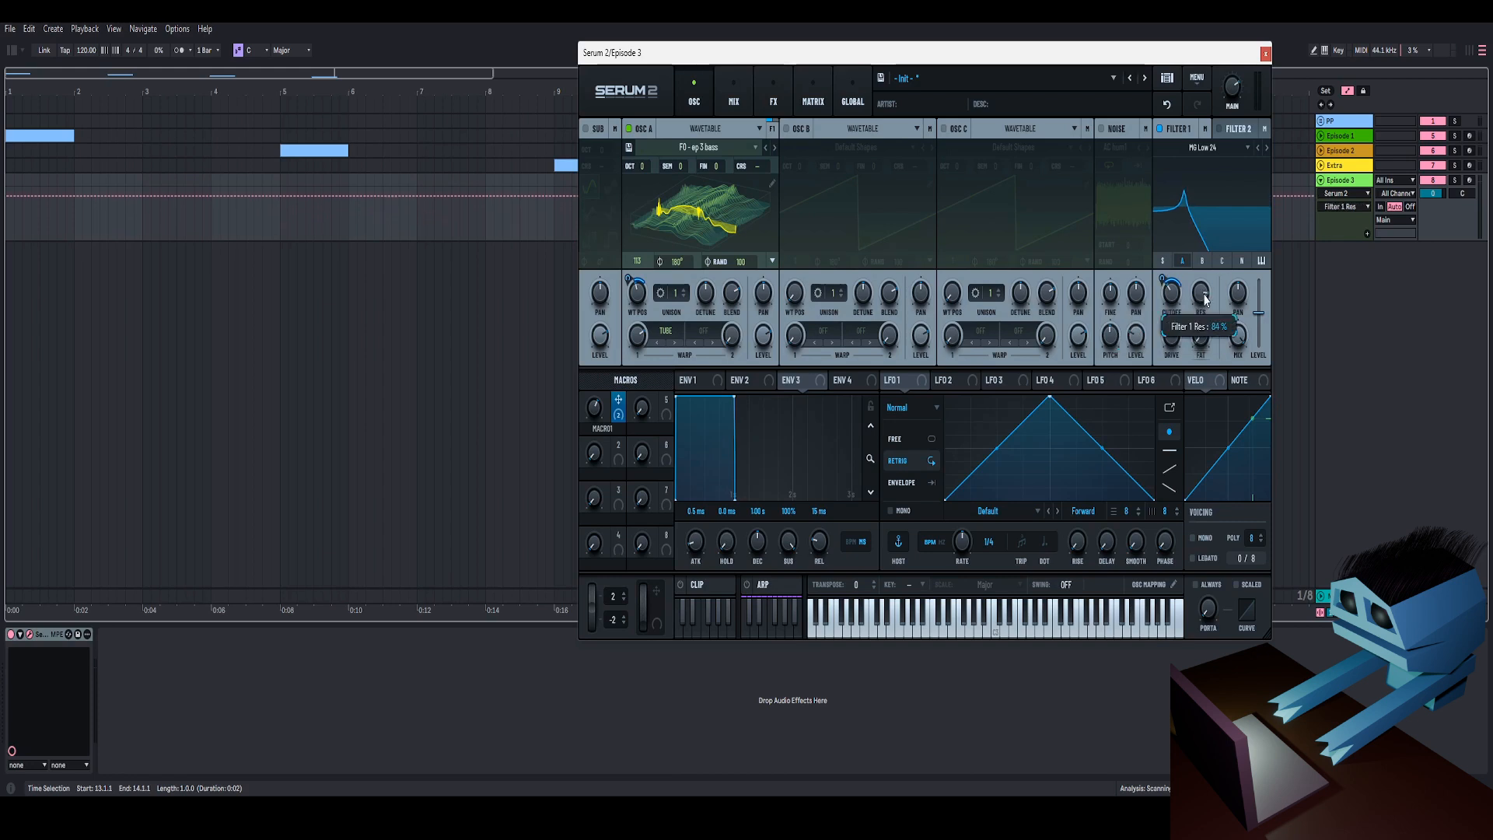
# Set Macro 1's modulation of Filter 1's cutoff to about 24% while auditioning the macro sweep.
pyautogui.moveTo(595, 408); pyautogui.dragTo(602, 471)
pyautogui.press('space')
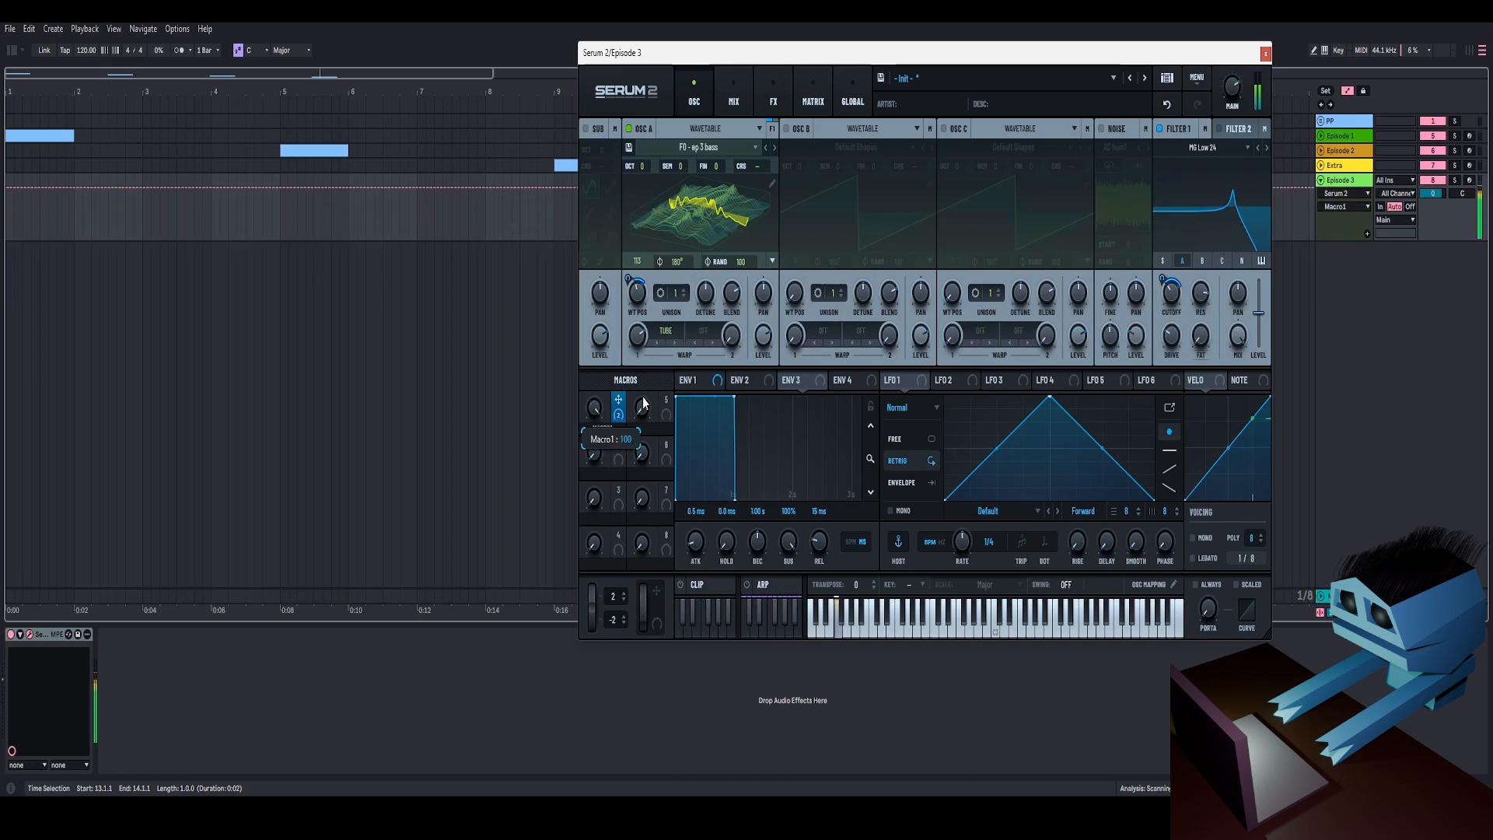
pyautogui.moveTo(1162, 280); pyautogui.dragTo(1163, 274)
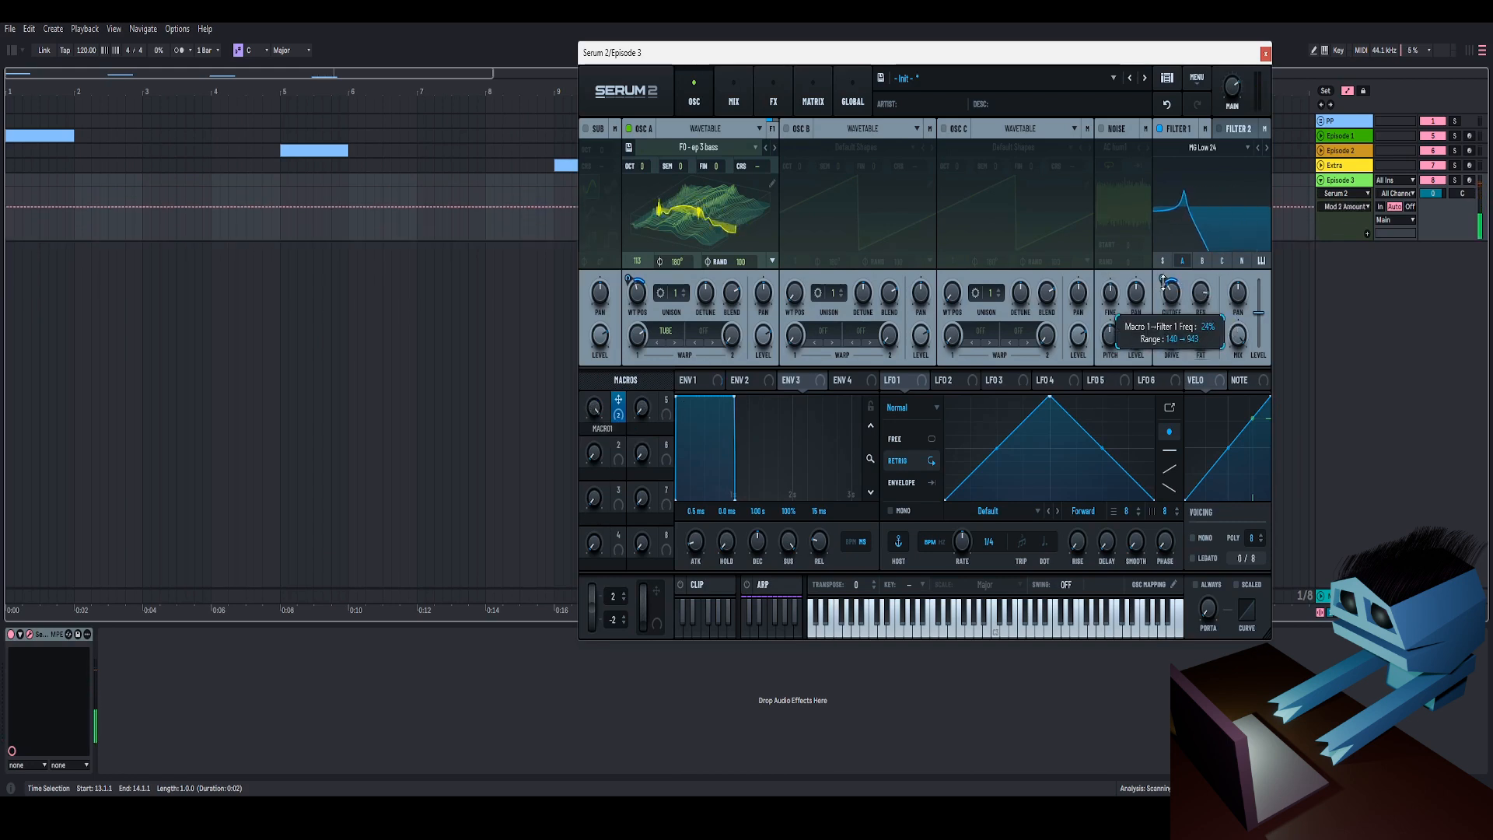
pyautogui.moveTo(590, 409); pyautogui.dragTo(695, 324)
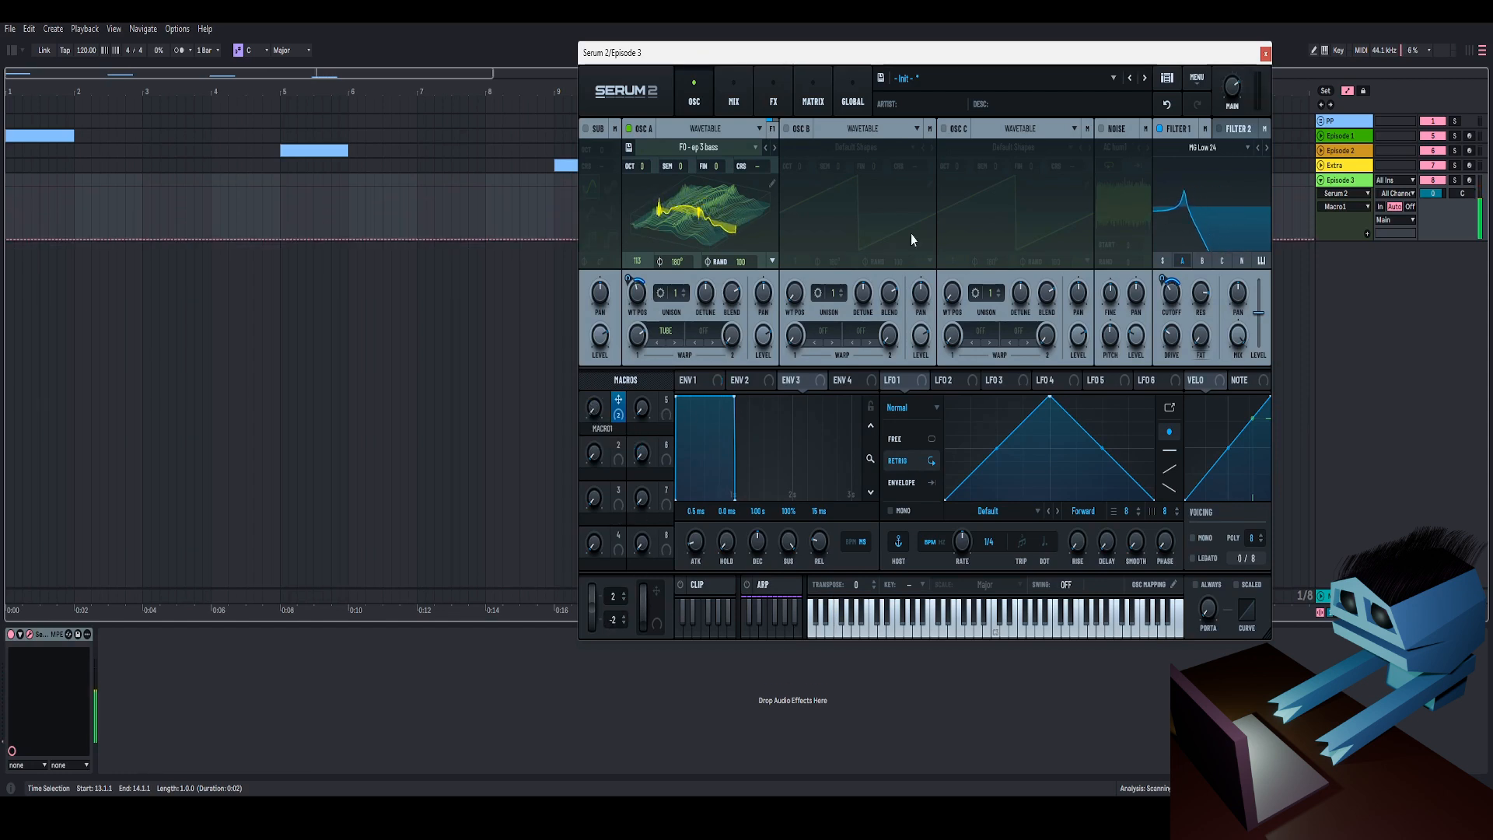
# Enable Filter 2, route Osc A into it and set its type to the flange-group Cmb - filter.
pyautogui.click(1234, 131)
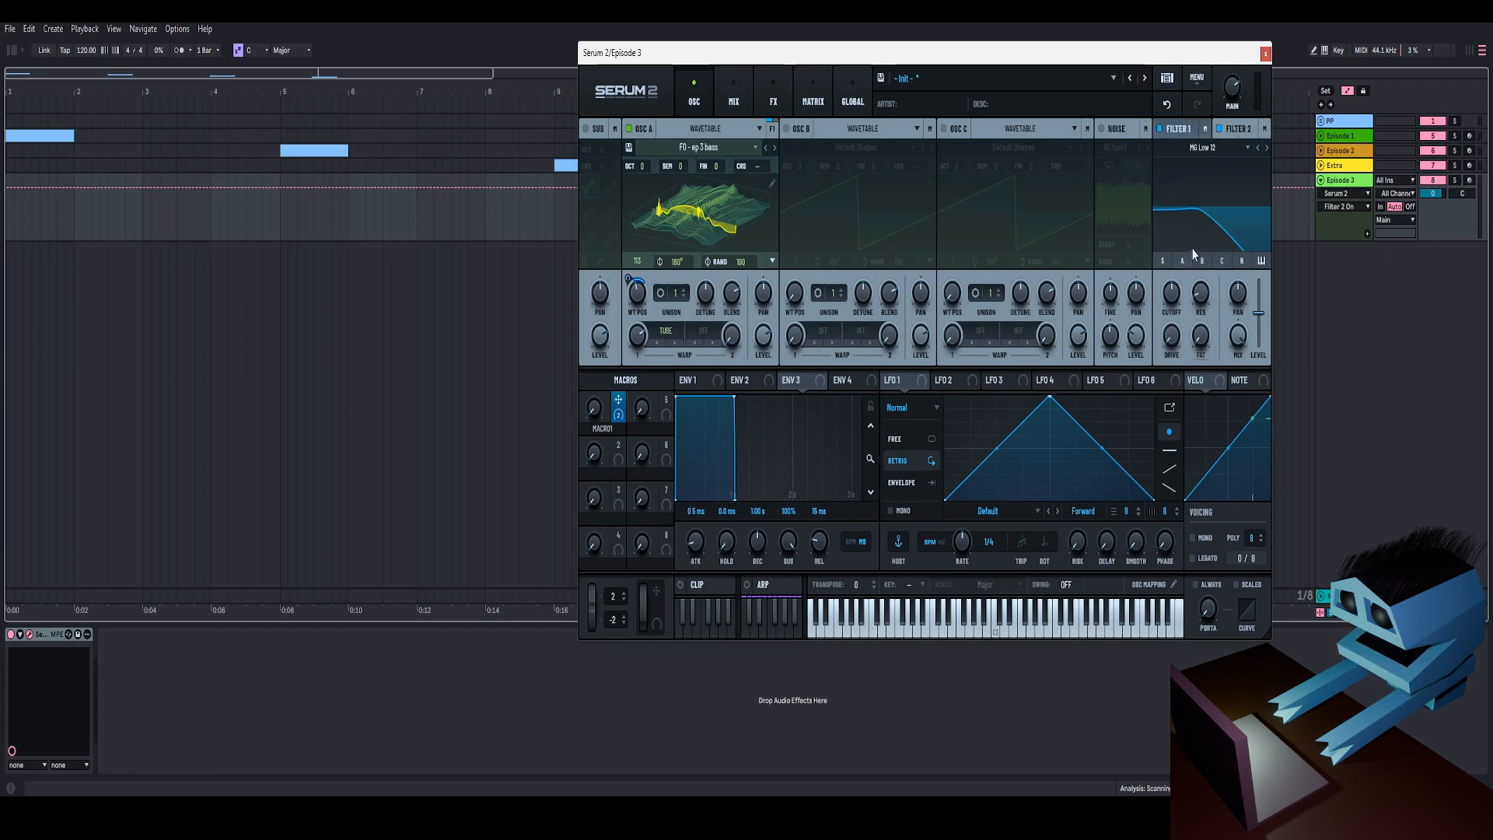
pyautogui.click(1176, 129)
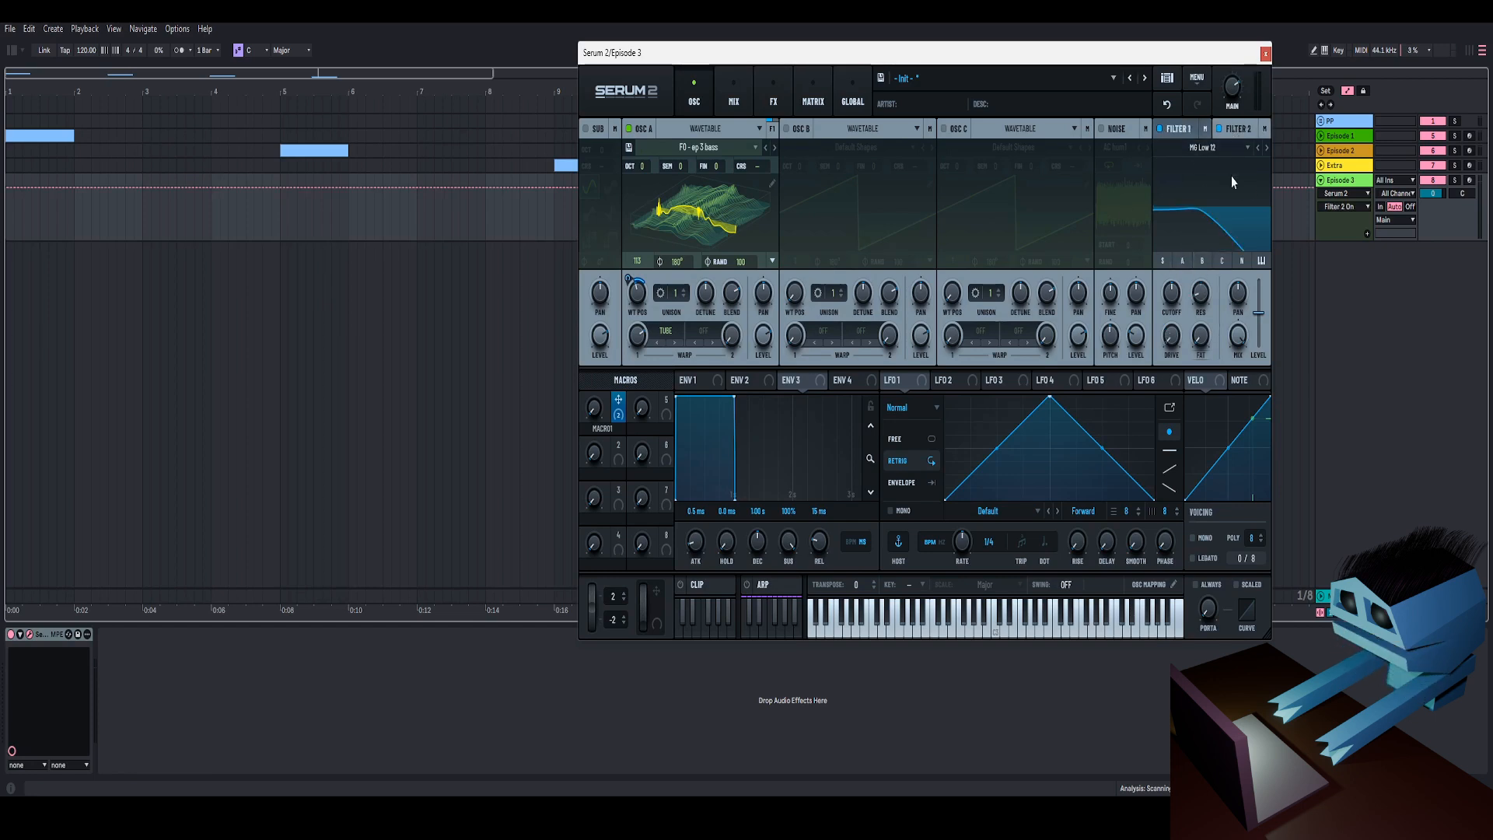
pyautogui.click(1182, 261)
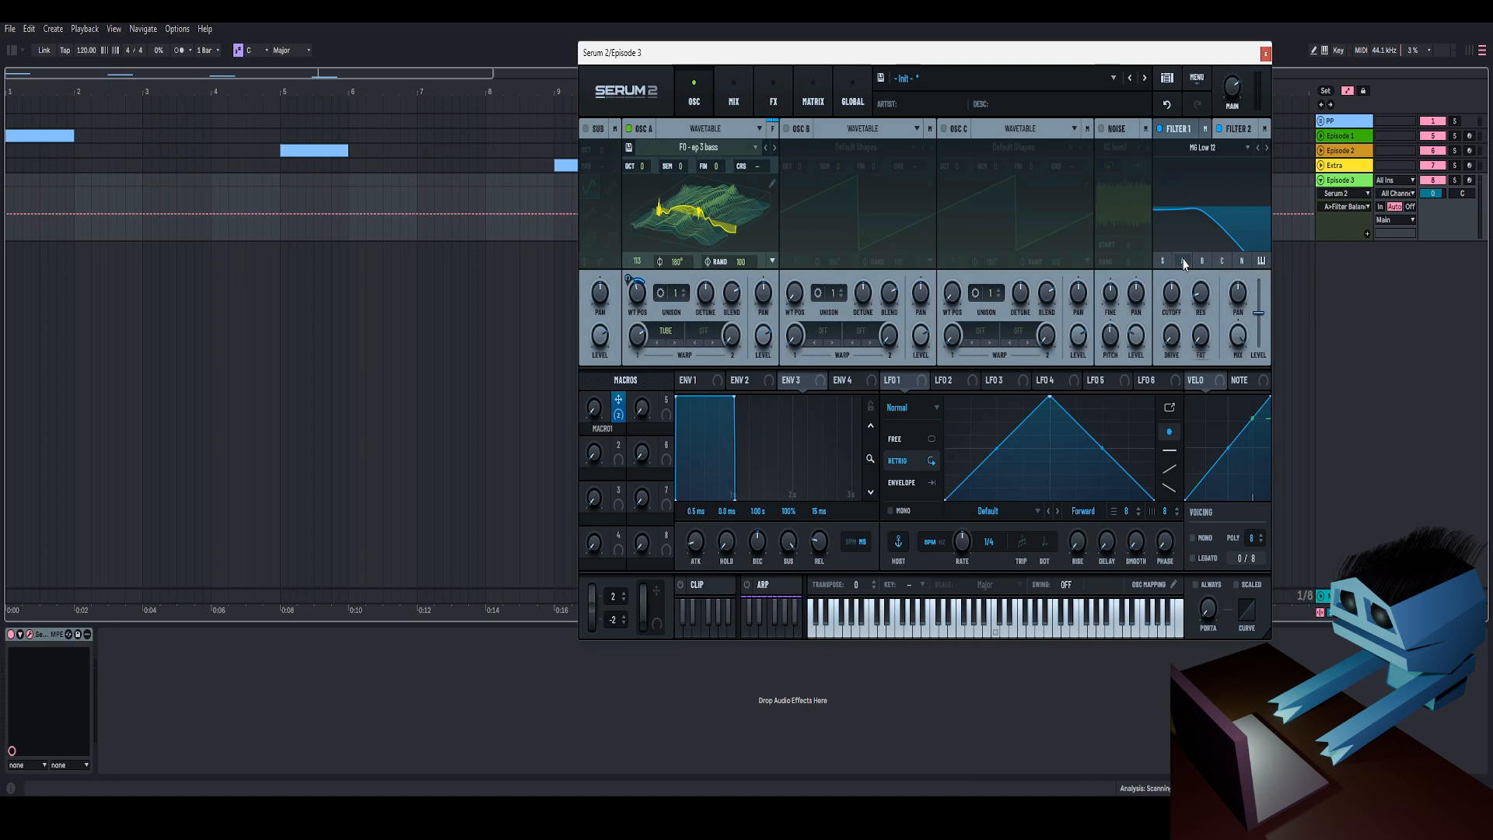
pyautogui.click(1206, 147)
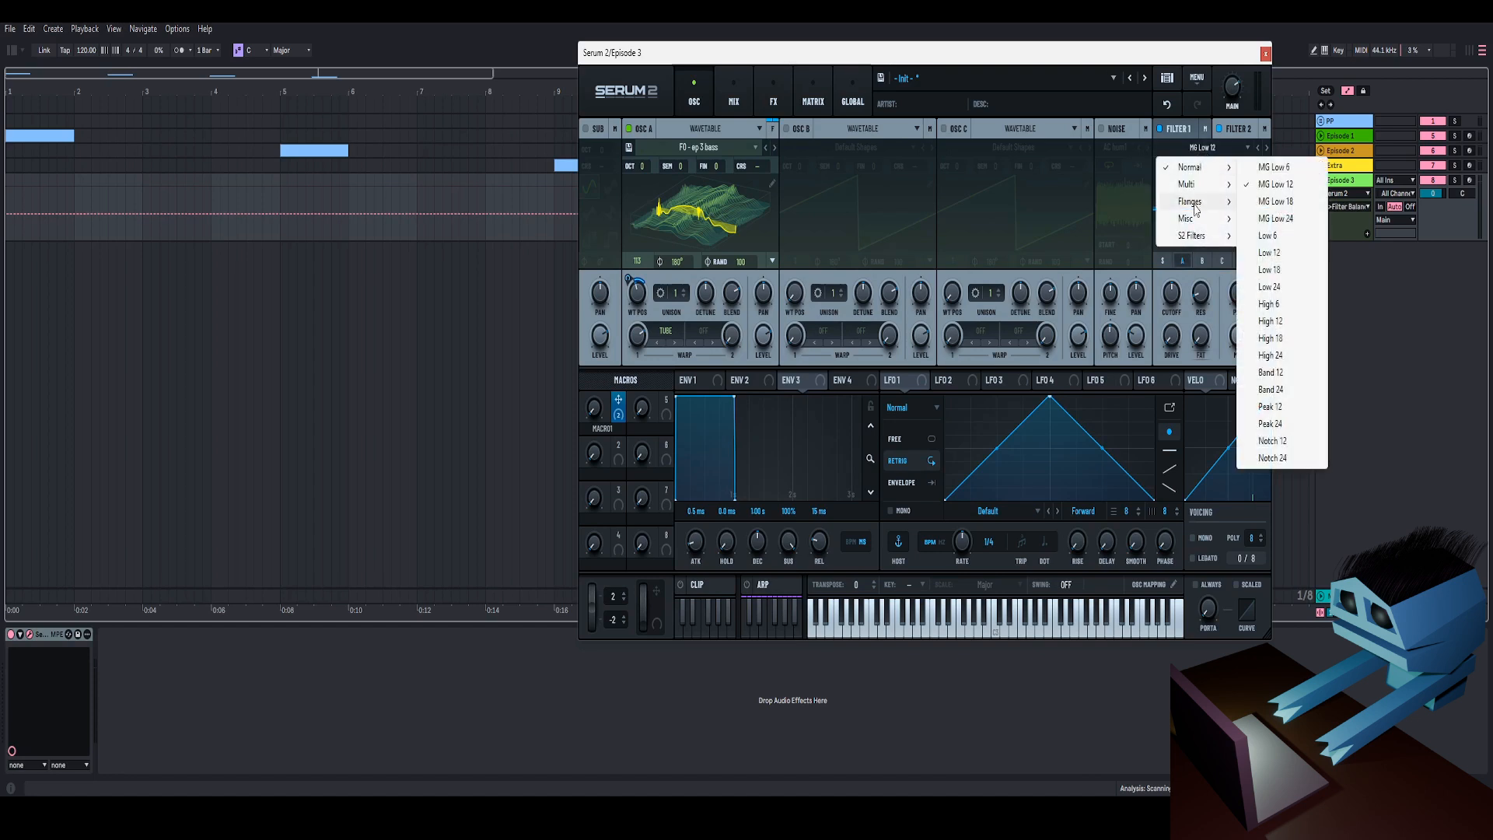
pyautogui.moveTo(1202, 201)
pyautogui.click(1275, 219)
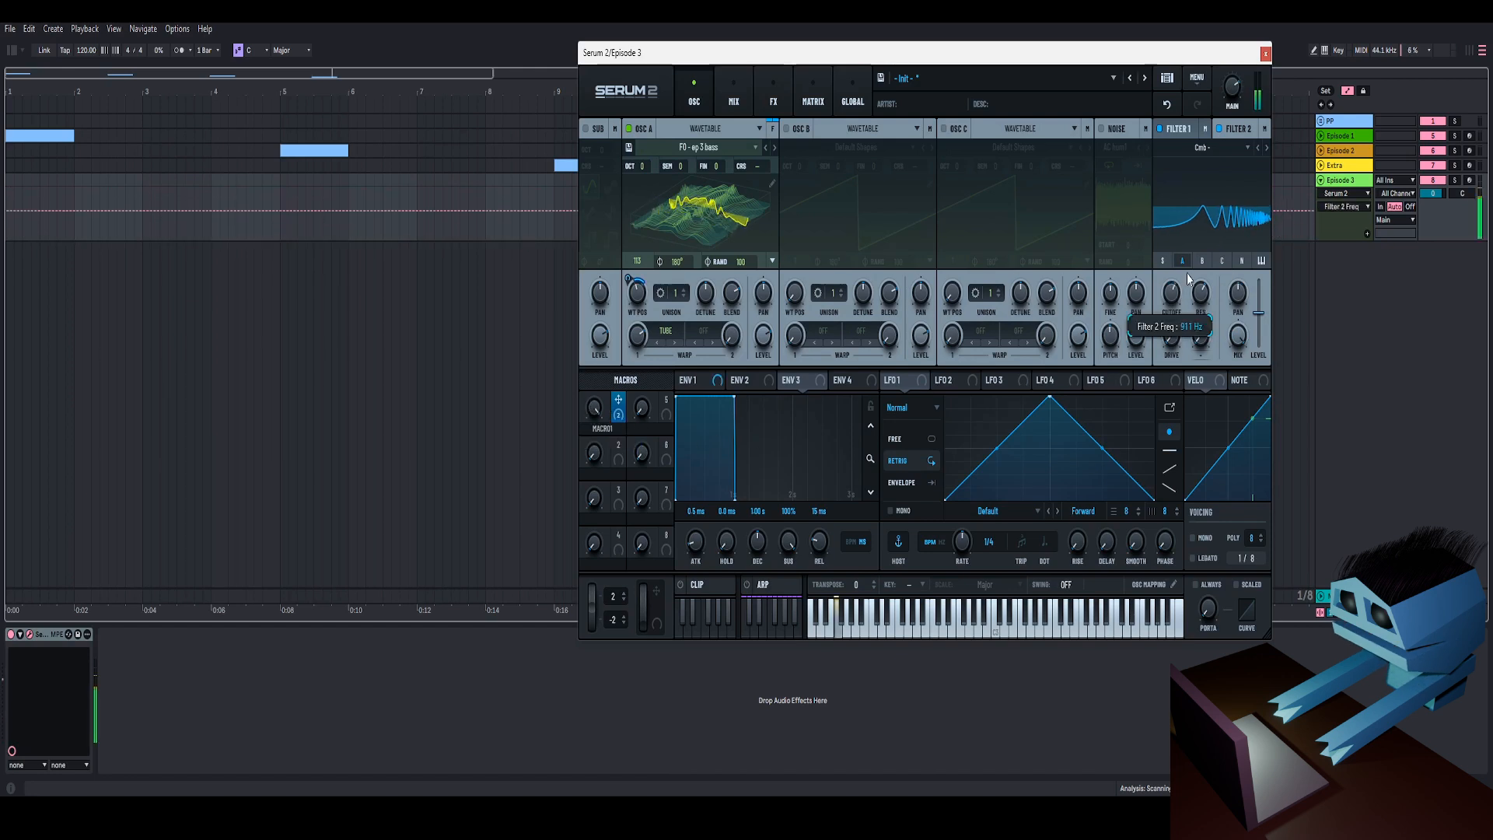
# Assign Macro 1 to Filter 2's cutoff, then adjust the cutoff and main volume while sweeping the macro.
pyautogui.moveTo(618, 399); pyautogui.dragTo(1174, 299)
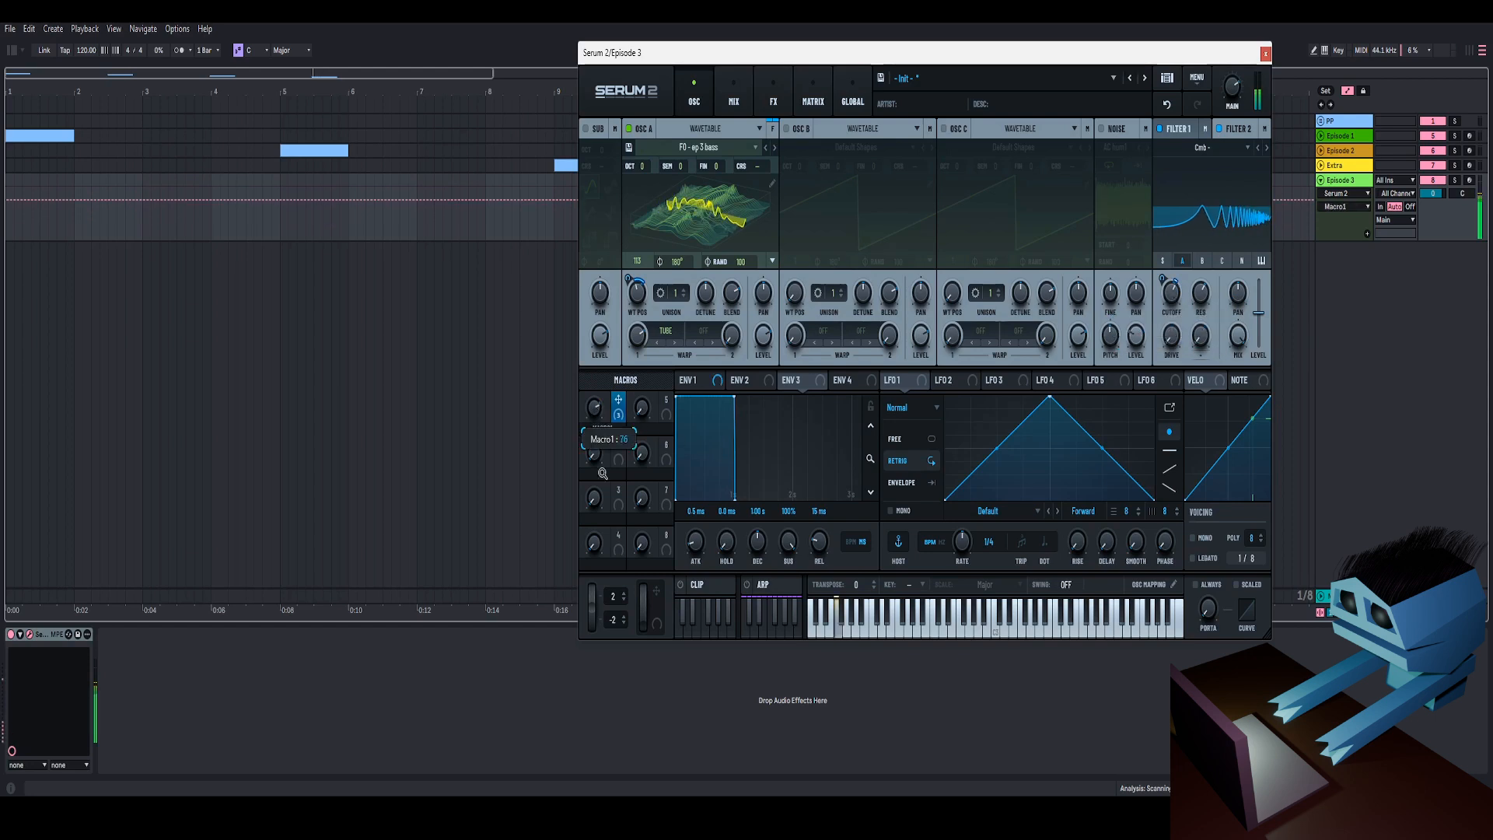
pyautogui.moveTo(1168, 303)
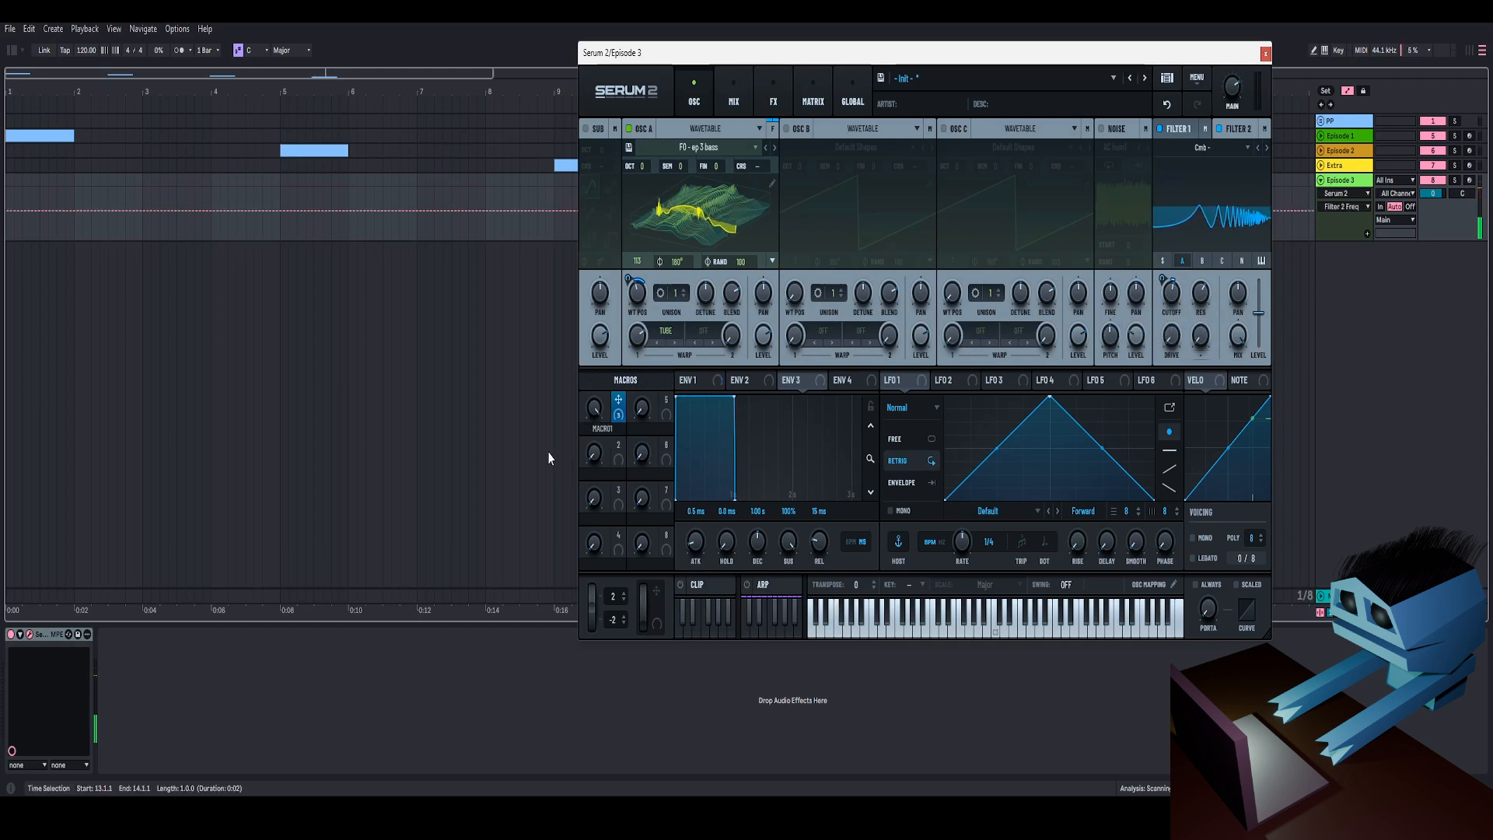
pyautogui.click(599, 411)
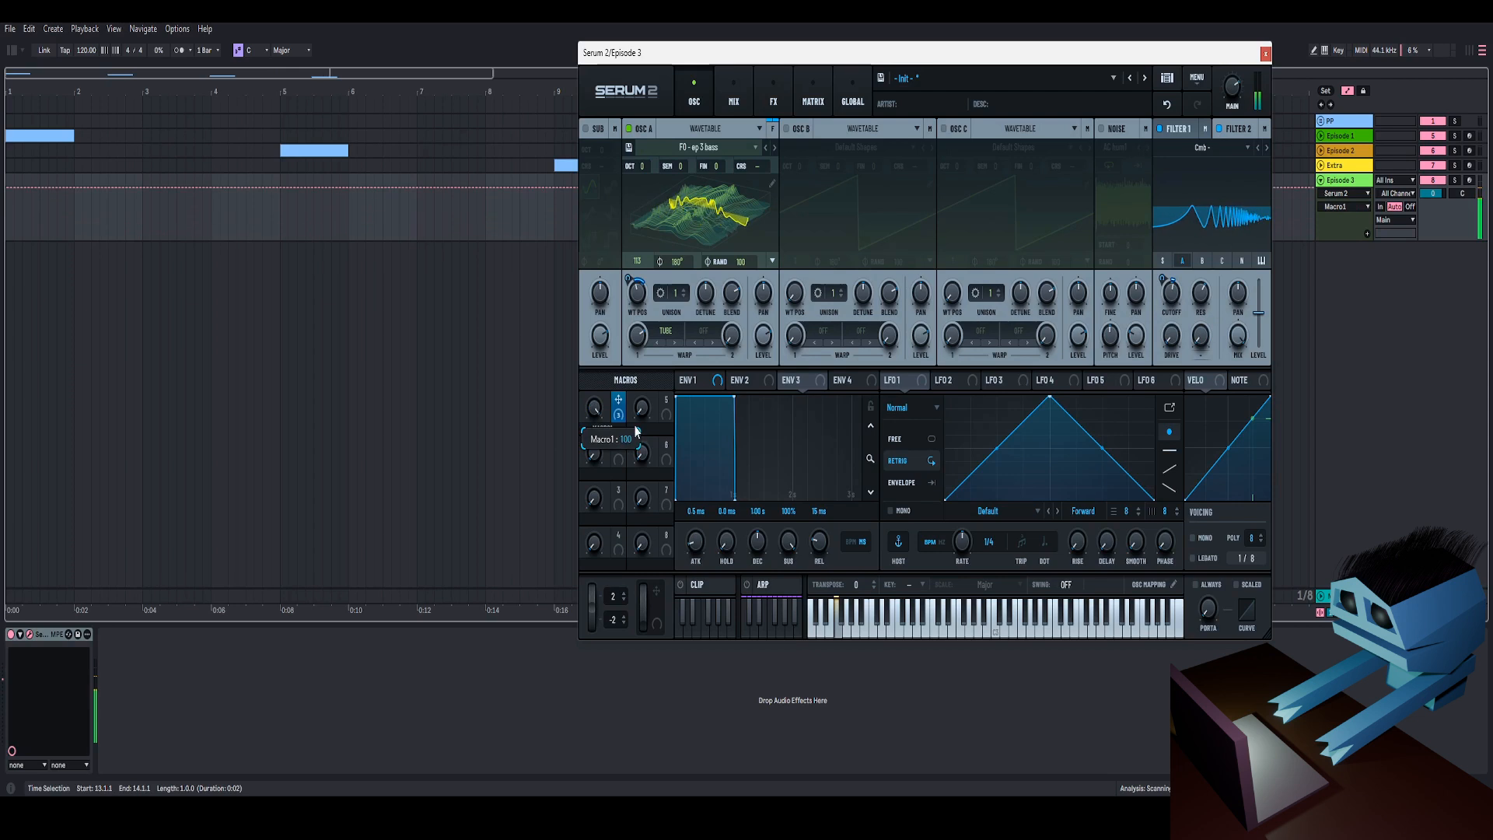
pyautogui.click(1231, 87)
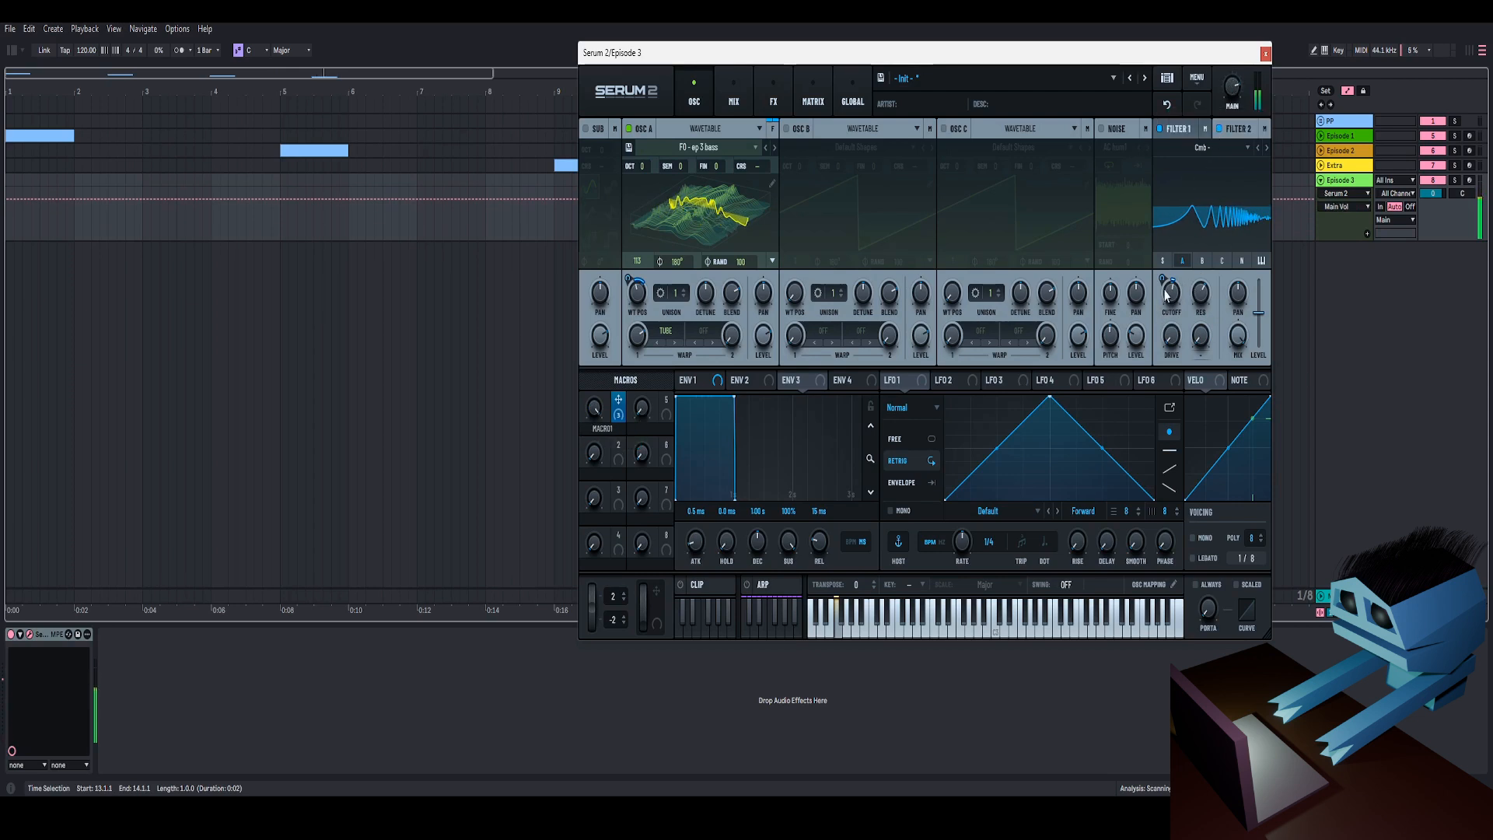
pyautogui.moveTo(595, 408); pyautogui.dragTo(684, 457)
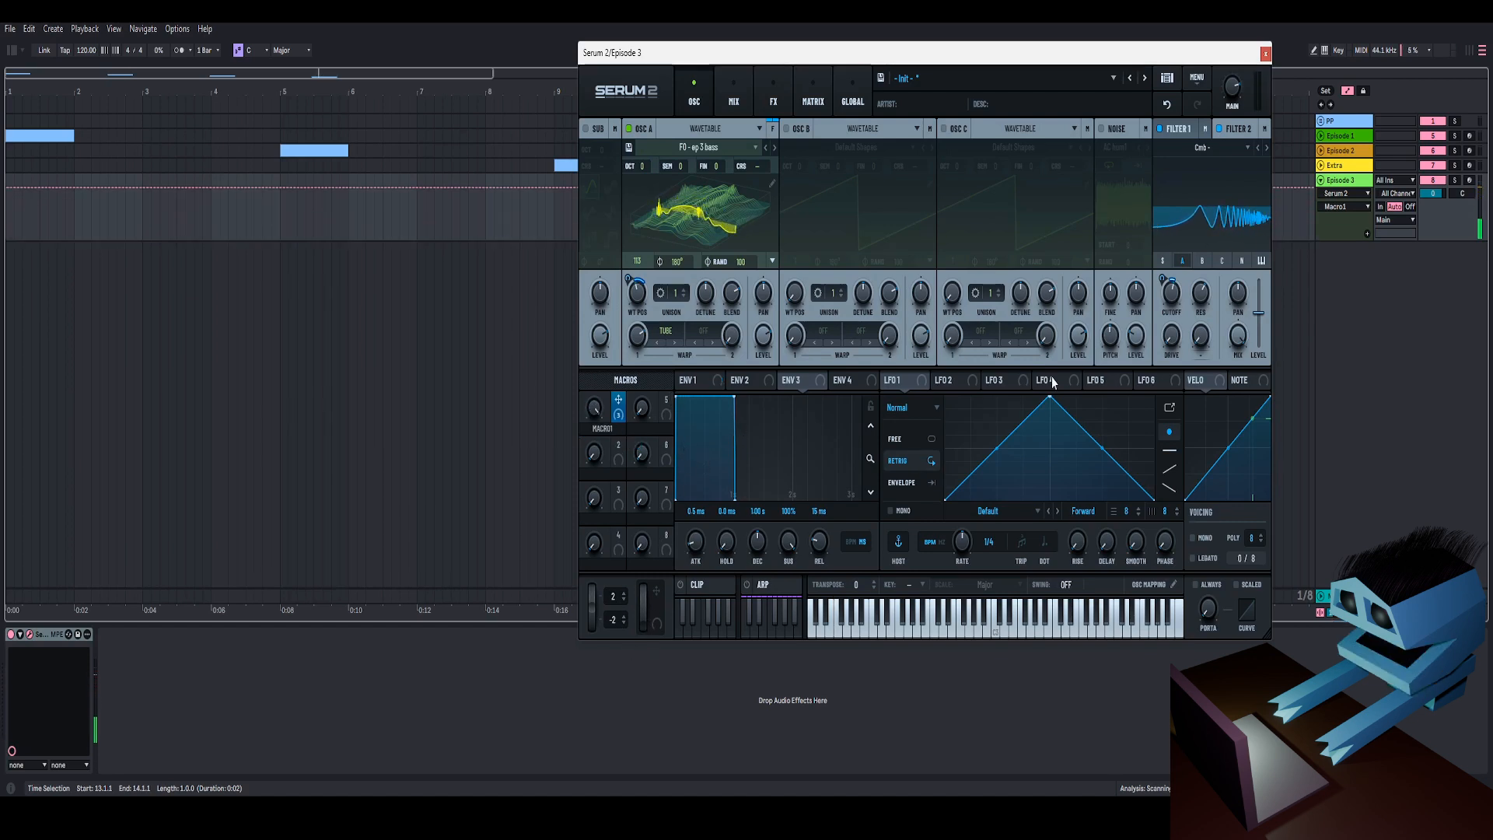
# Raise Filter 2's drive and resonance and audition the result by sweeping Macro 1.
pyautogui.click(1174, 331)
pyautogui.moveTo(1177, 331); pyautogui.dragTo(1177, 317)
pyautogui.moveTo(596, 403); pyautogui.dragTo(642, 397)
pyautogui.moveTo(1203, 299); pyautogui.dragTo(1203, 294)
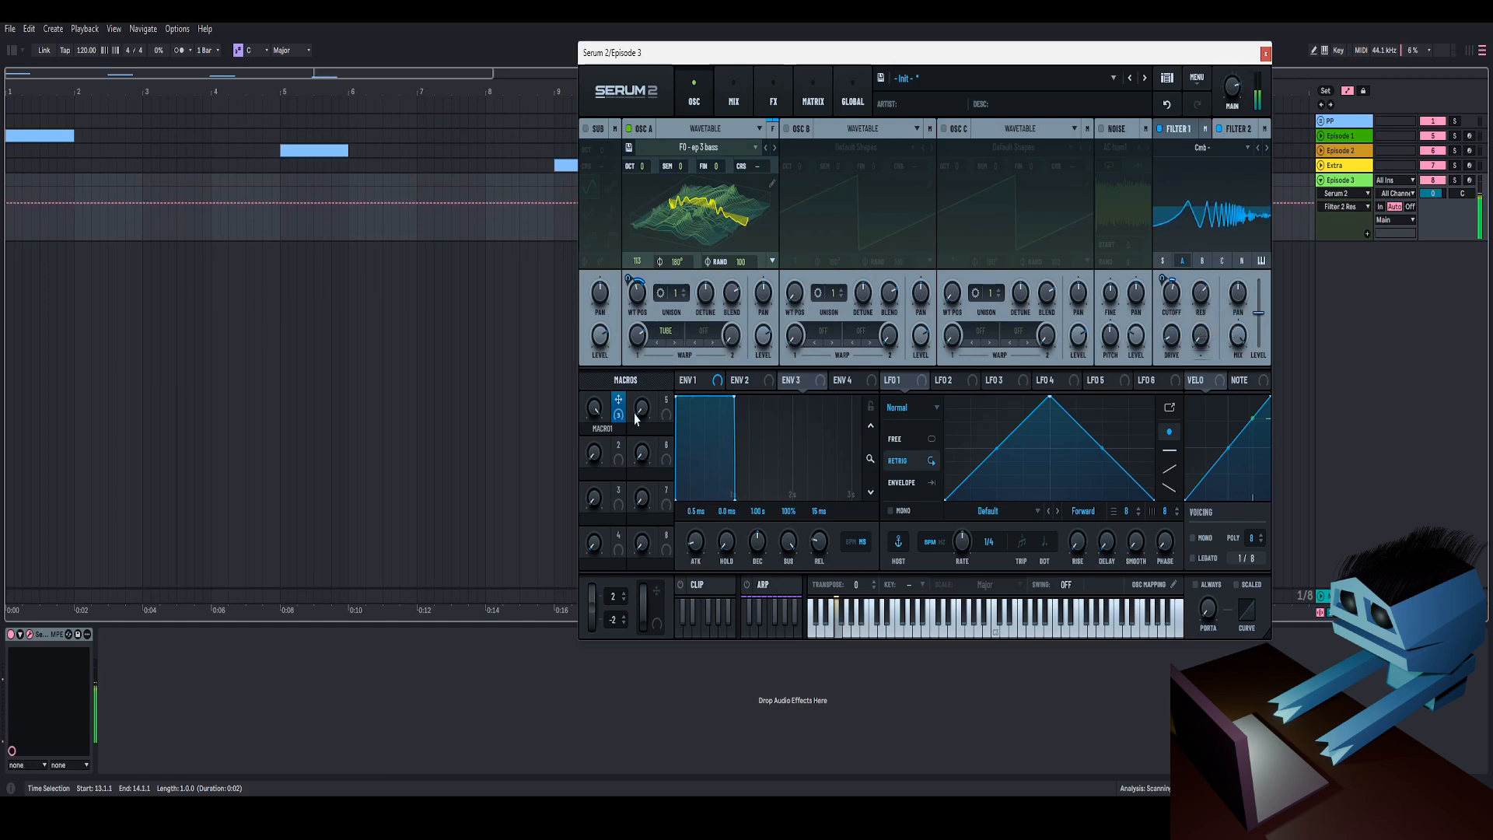
pyautogui.moveTo(594, 408); pyautogui.dragTo(650, 542)
# Add a Compressor to the main effects chain and switch it to multiband mode.
pyautogui.click(737, 97)
pyautogui.click(762, 87)
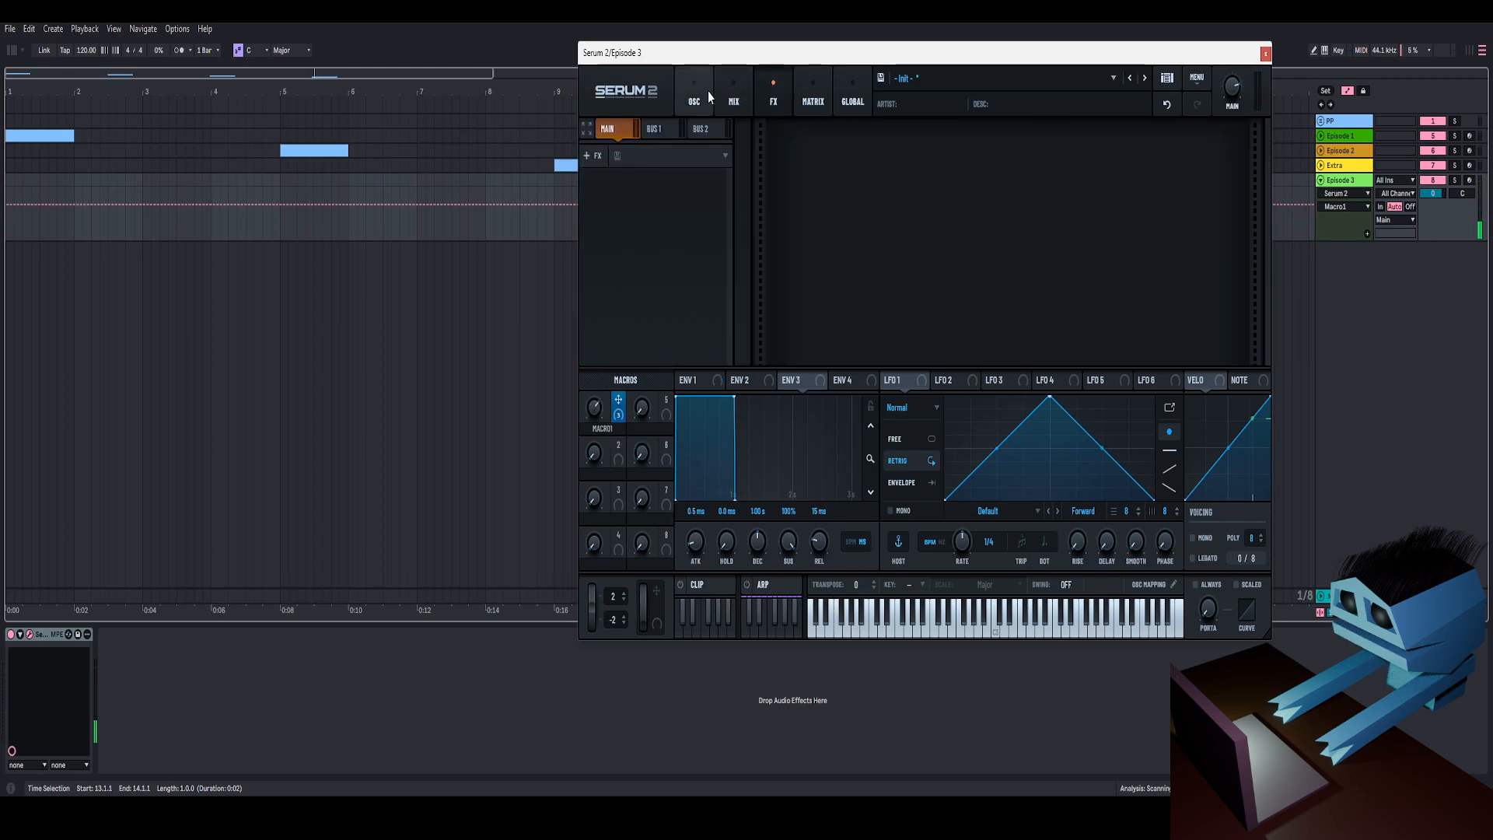
pyautogui.click(589, 160)
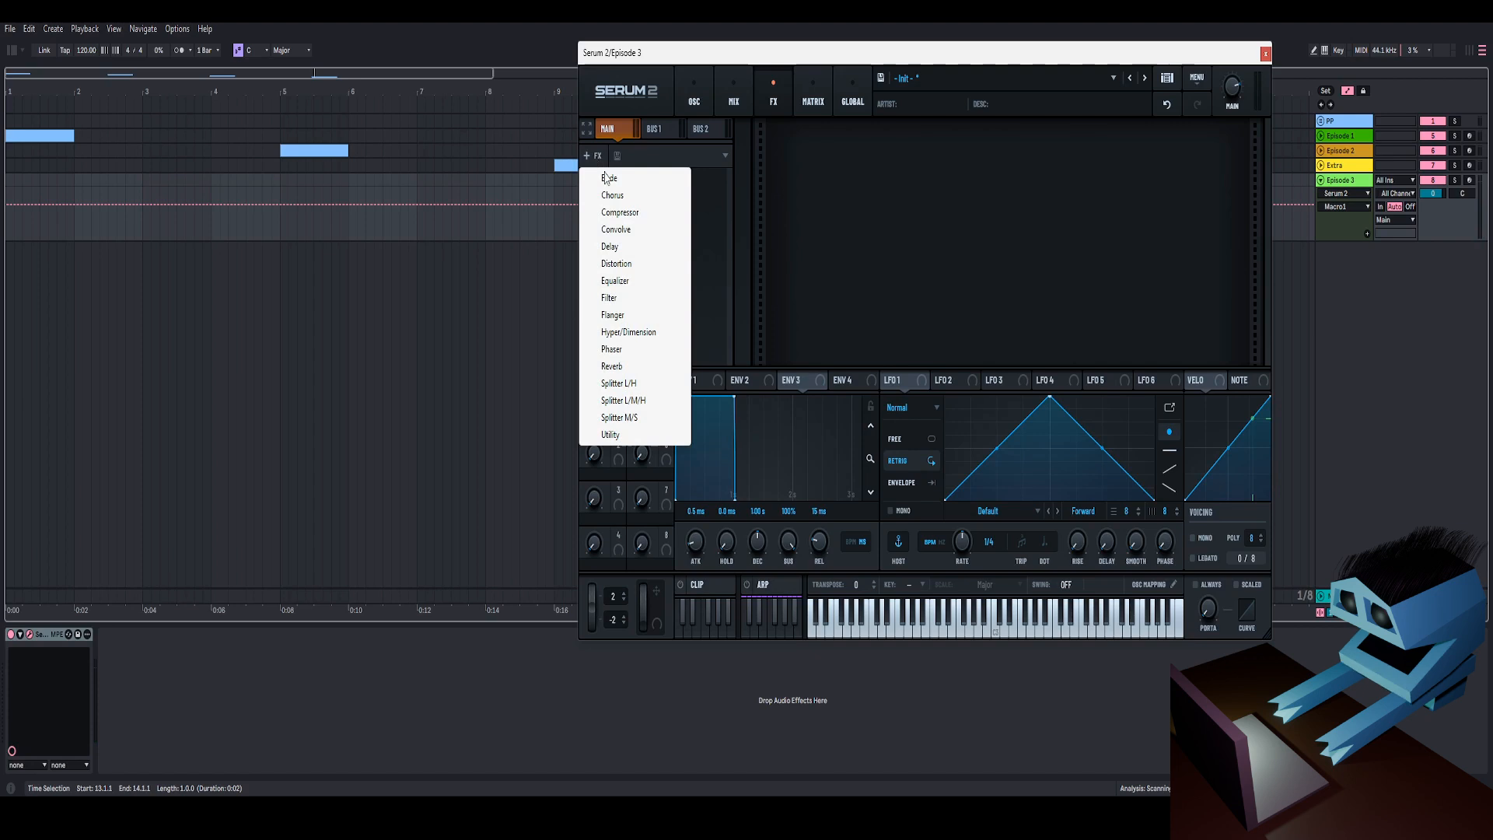
pyautogui.click(623, 212)
pyautogui.click(853, 182)
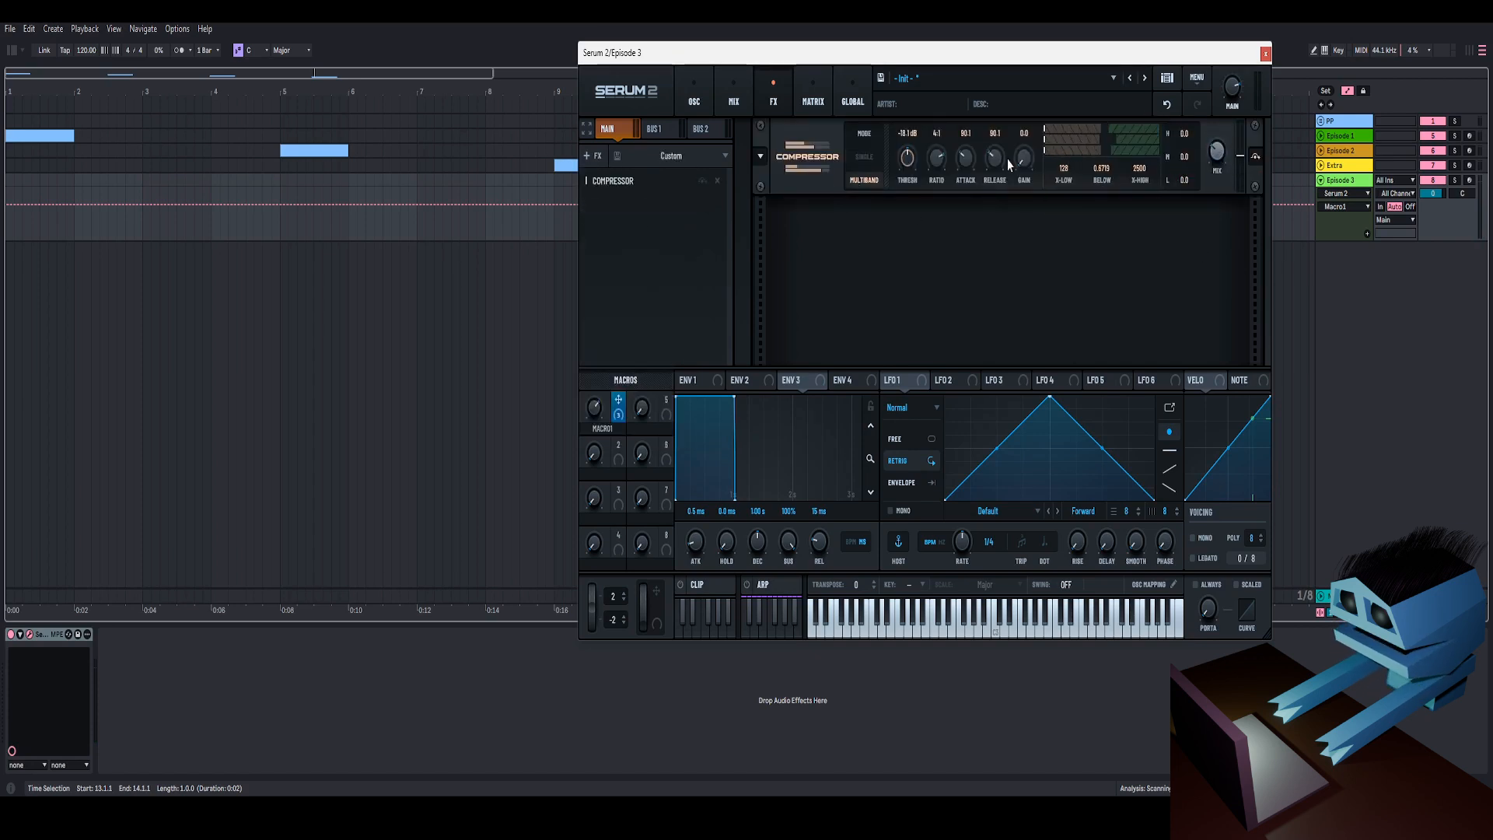
# Raise the Compressor's gain to 13.1 and audition the bass by sweeping Macro 1.
pyautogui.moveTo(1023, 158)
pyautogui.mouseDown()
pyautogui.moveTo(1025, 138)
pyautogui.moveTo(1110, 156)
pyautogui.moveTo(1024, 146)
pyautogui.mouseUp()
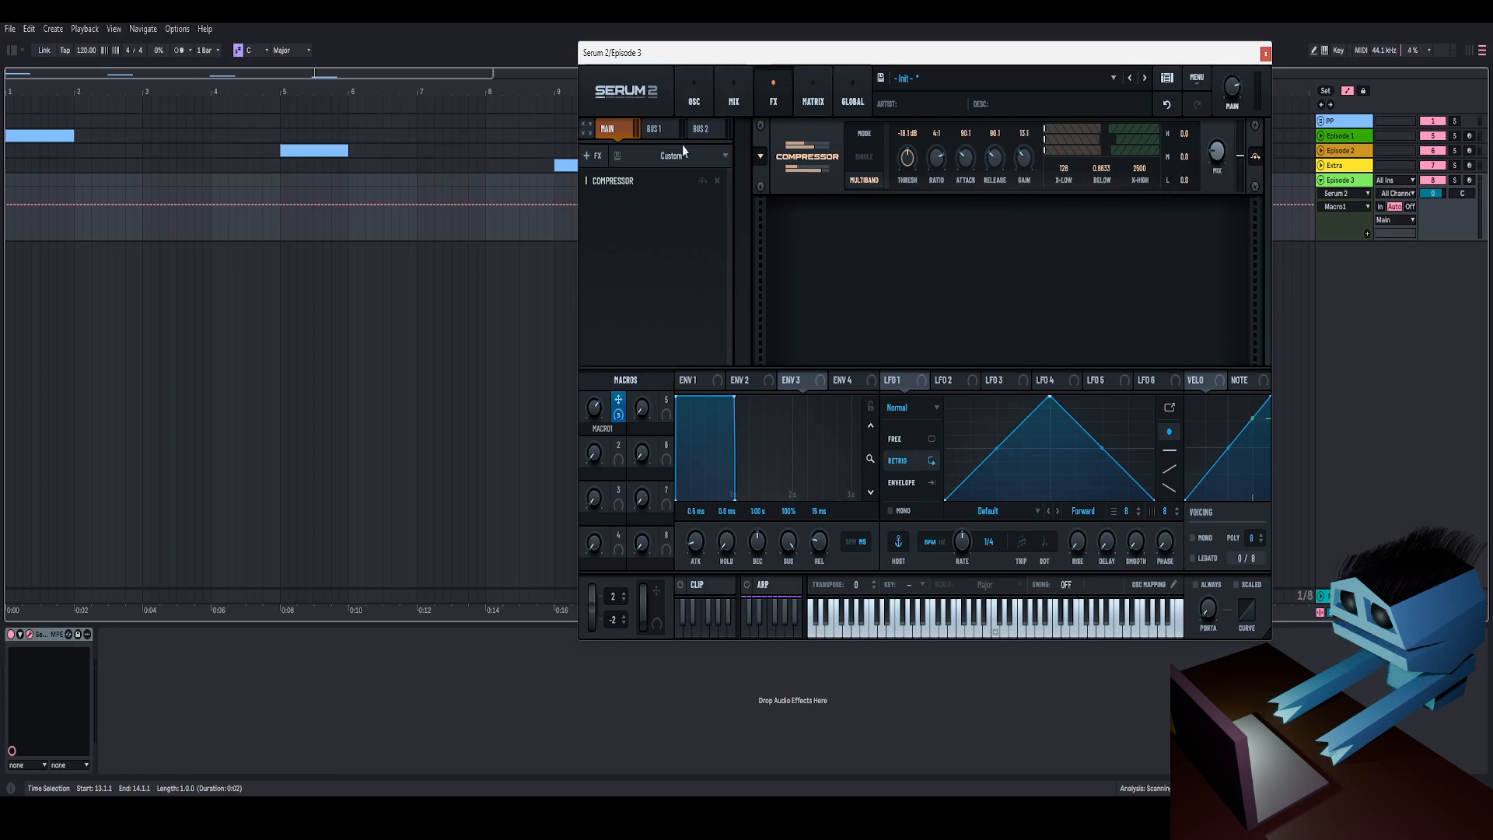
pyautogui.moveTo(599, 404); pyautogui.dragTo(595, 505)
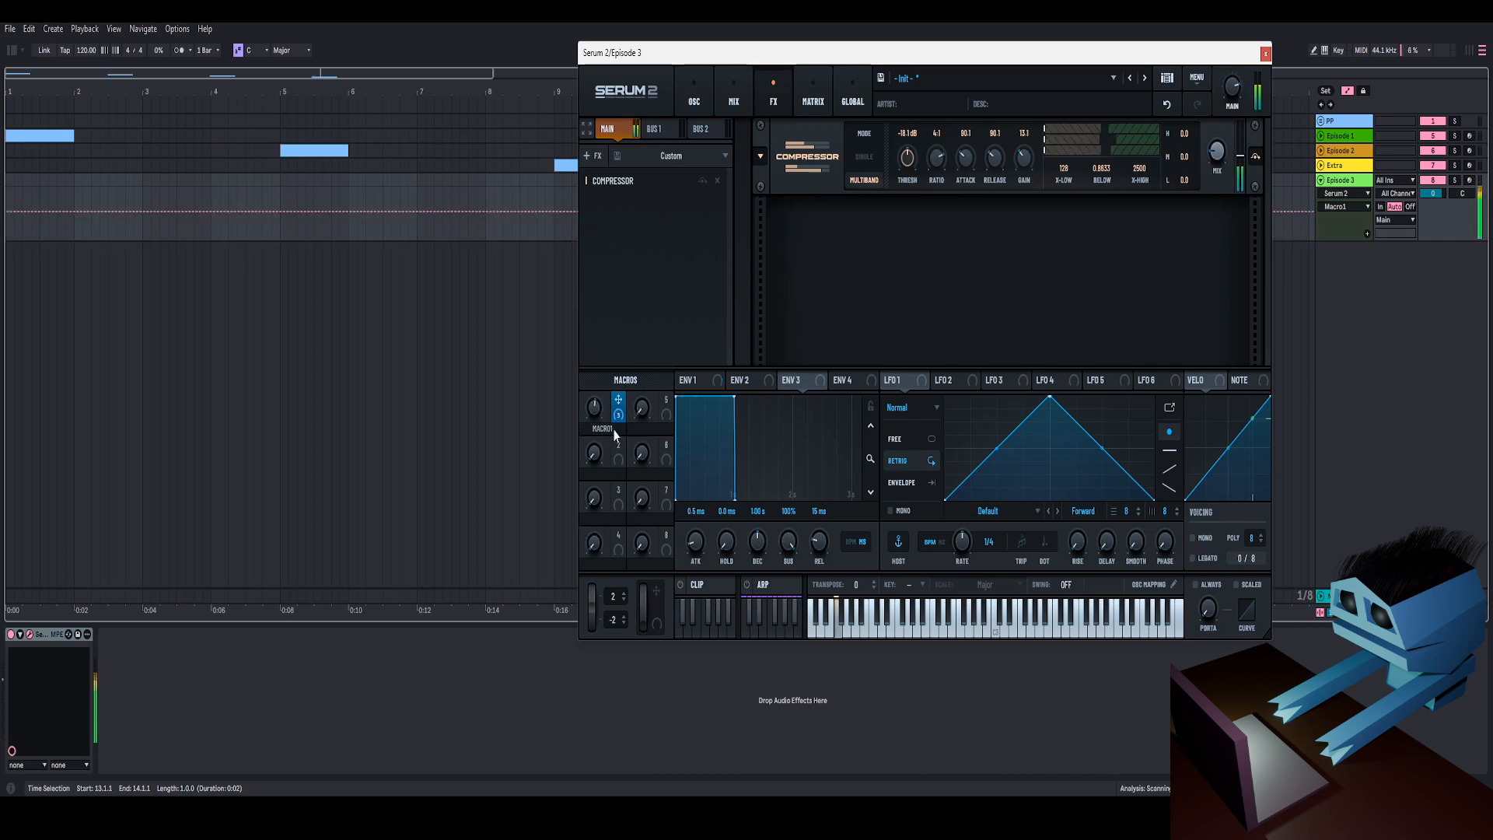
# Add an Equalizer and a Utility after the Compressor in the main effects chain.
pyautogui.click(593, 155)
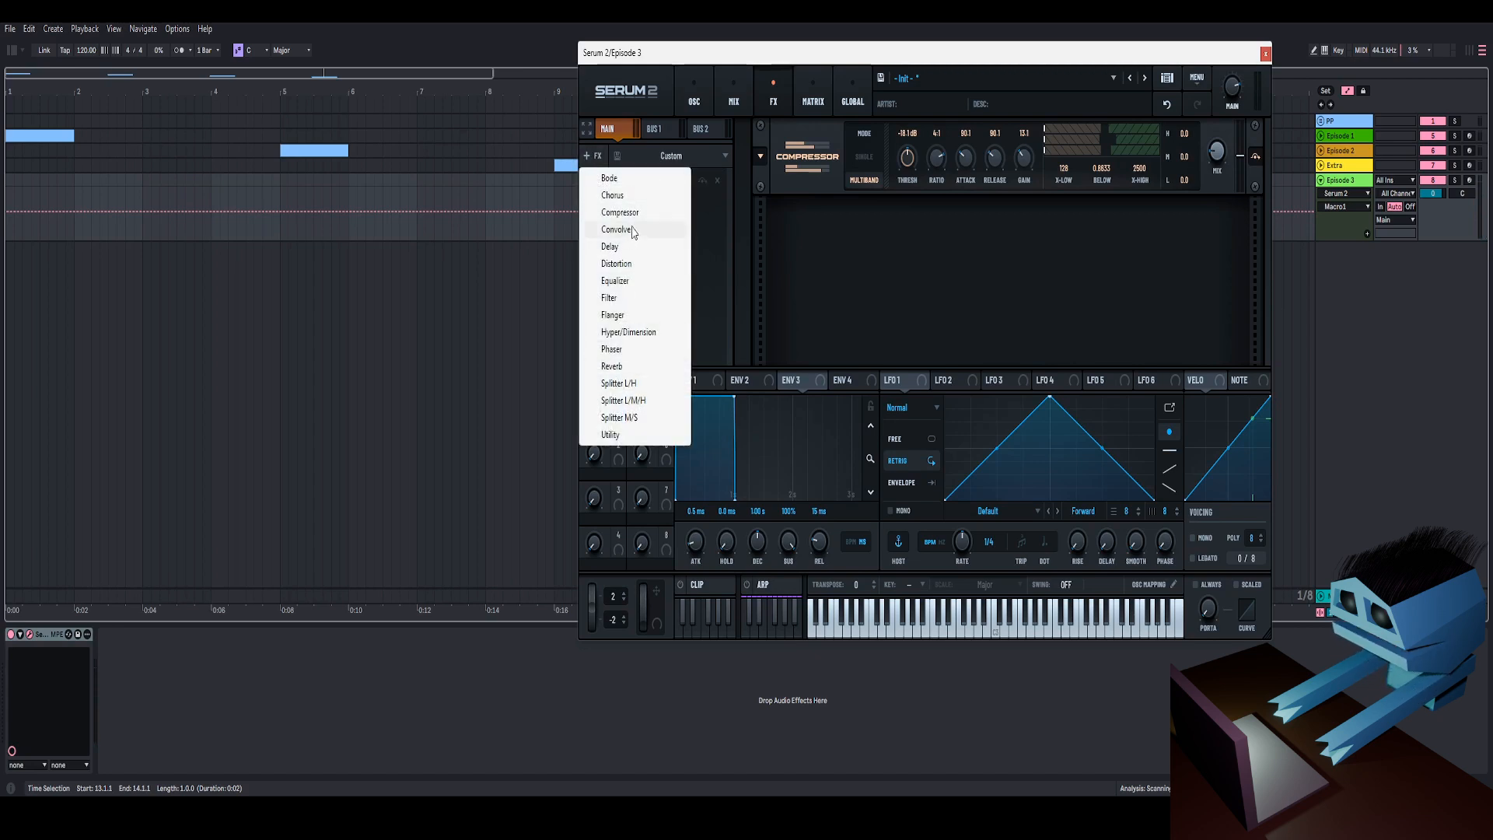
pyautogui.click(619, 281)
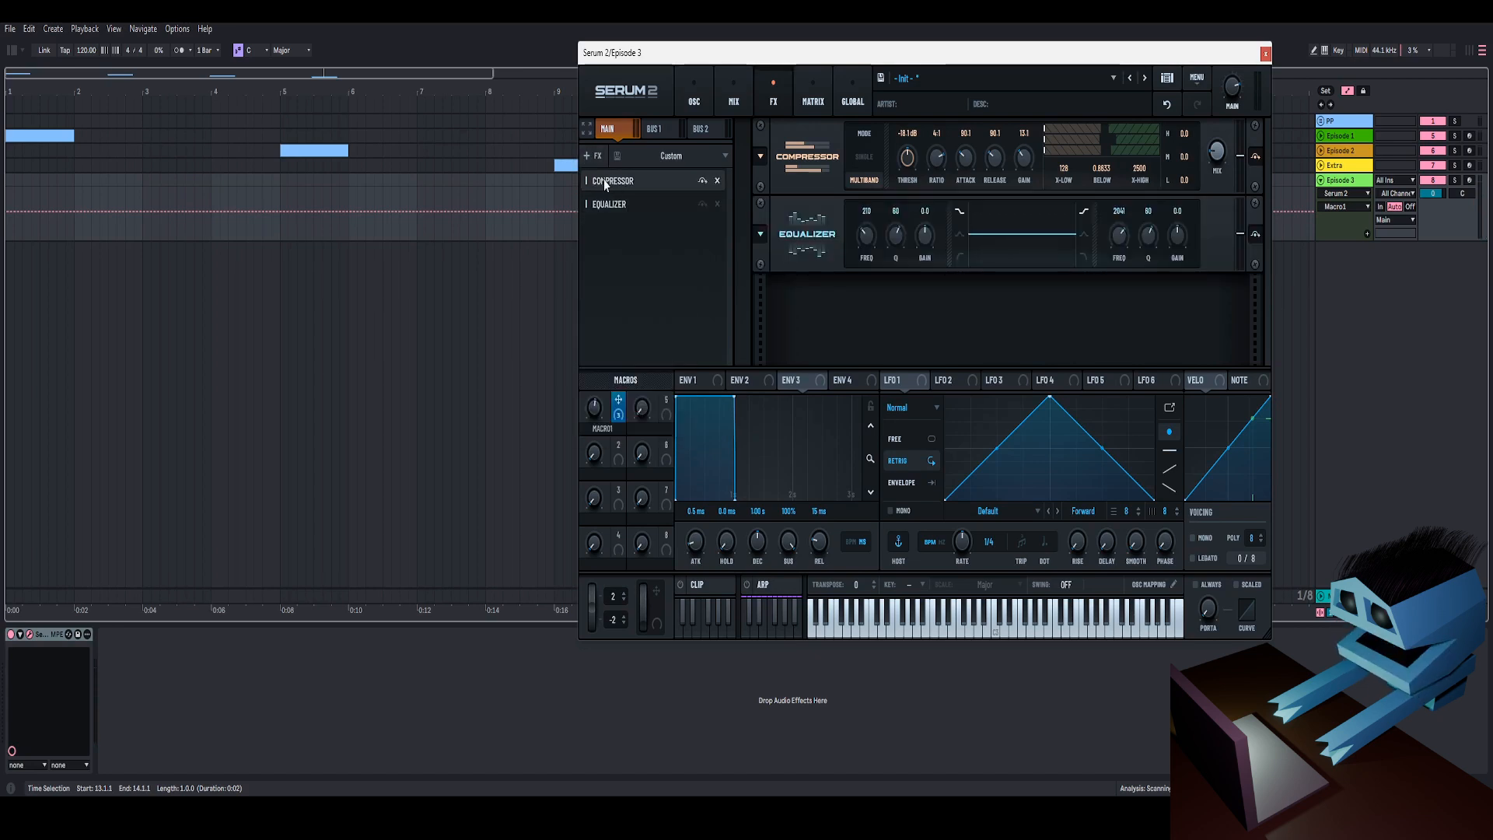
pyautogui.click(591, 155)
pyautogui.click(611, 435)
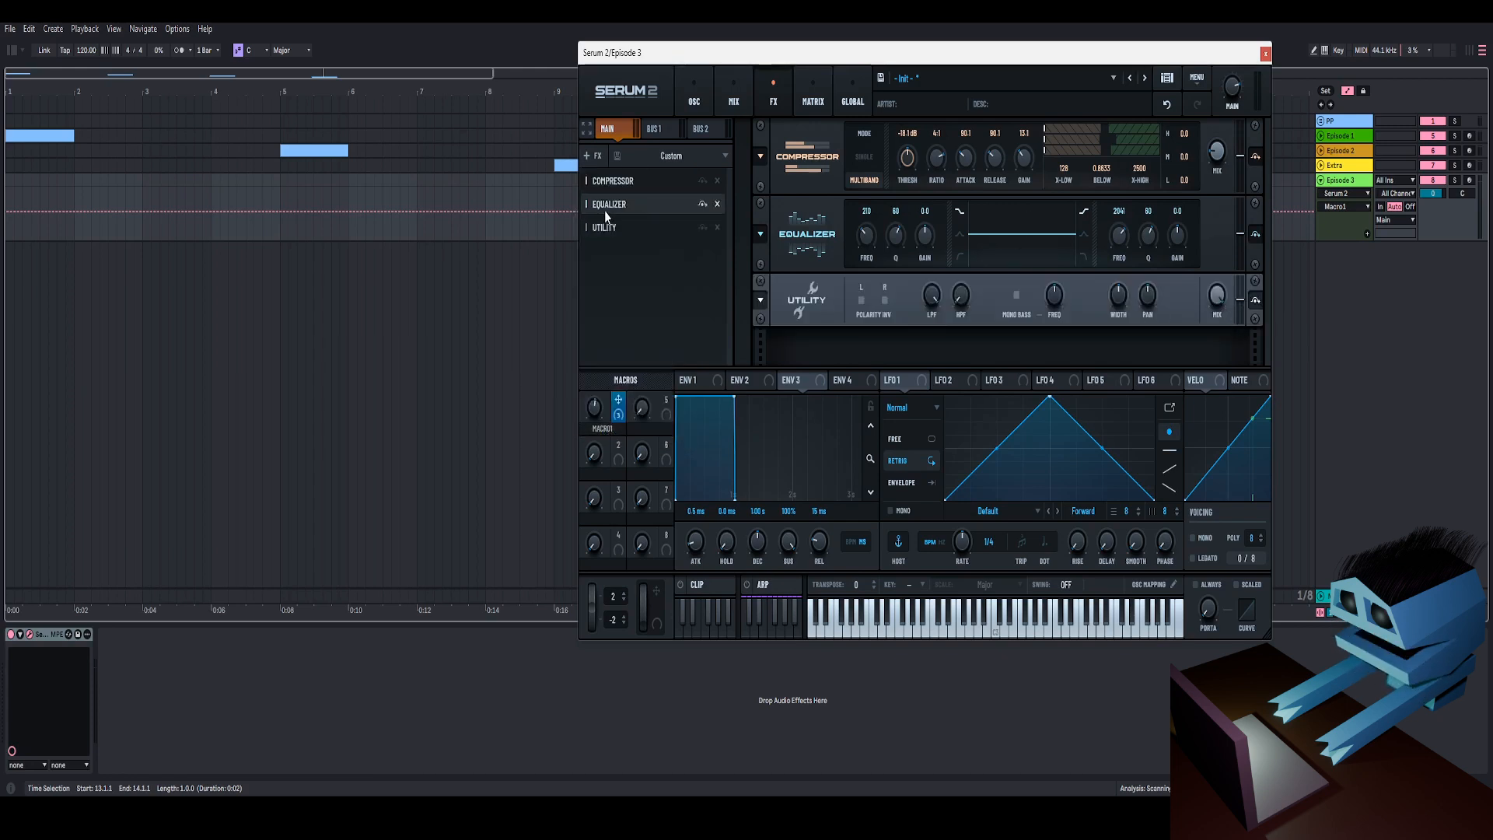
# Make the Equalizer's low band a high-pass at 210 Hz with Q at 42%, and audition it by sweeping Macro 1.
pyautogui.moveTo(900, 247); pyautogui.dragTo(899, 254)
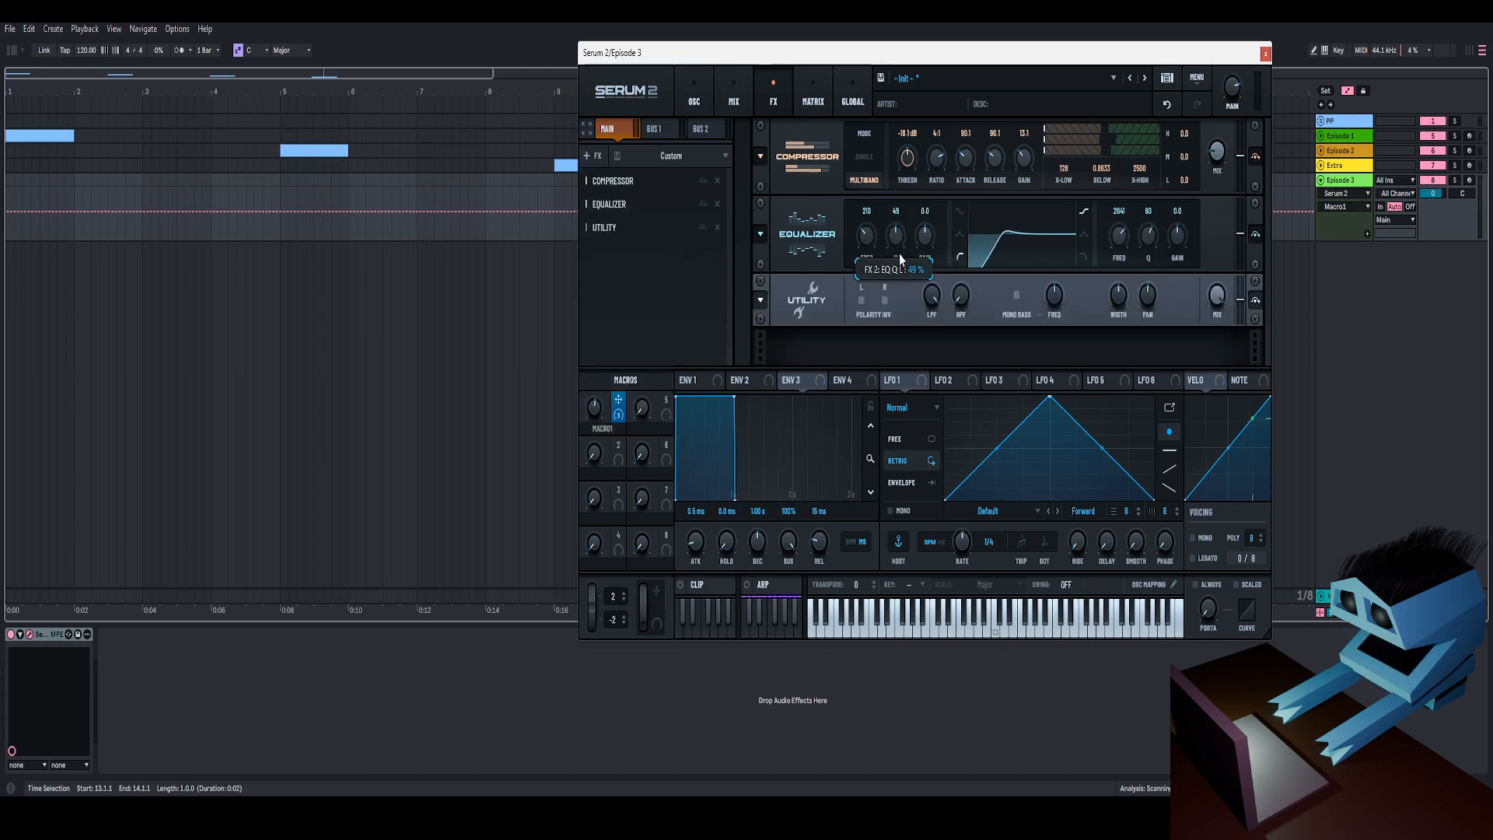
pyautogui.doubleClick(867, 237)
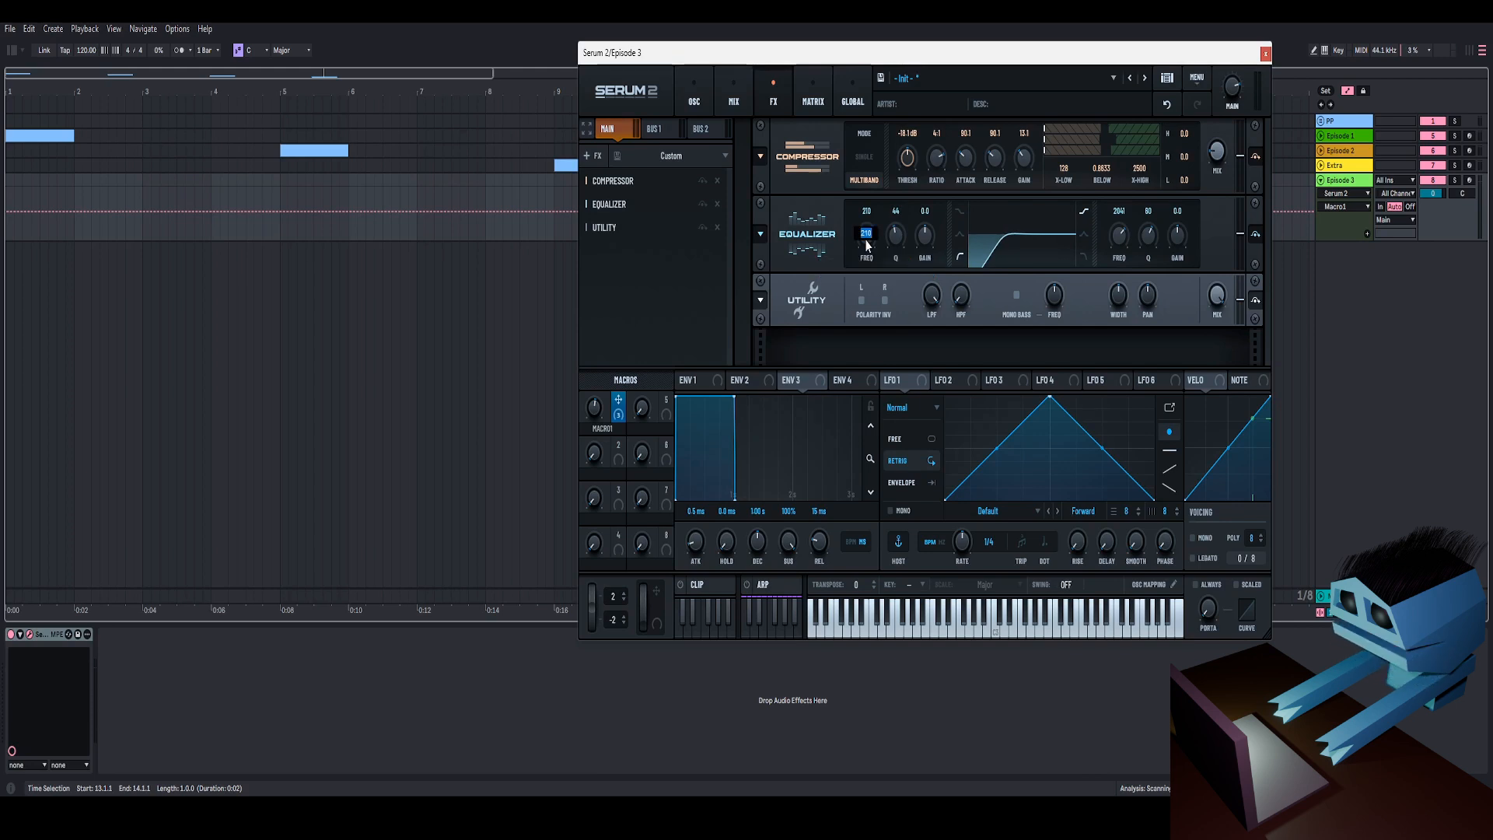
pyautogui.click(841, 221)
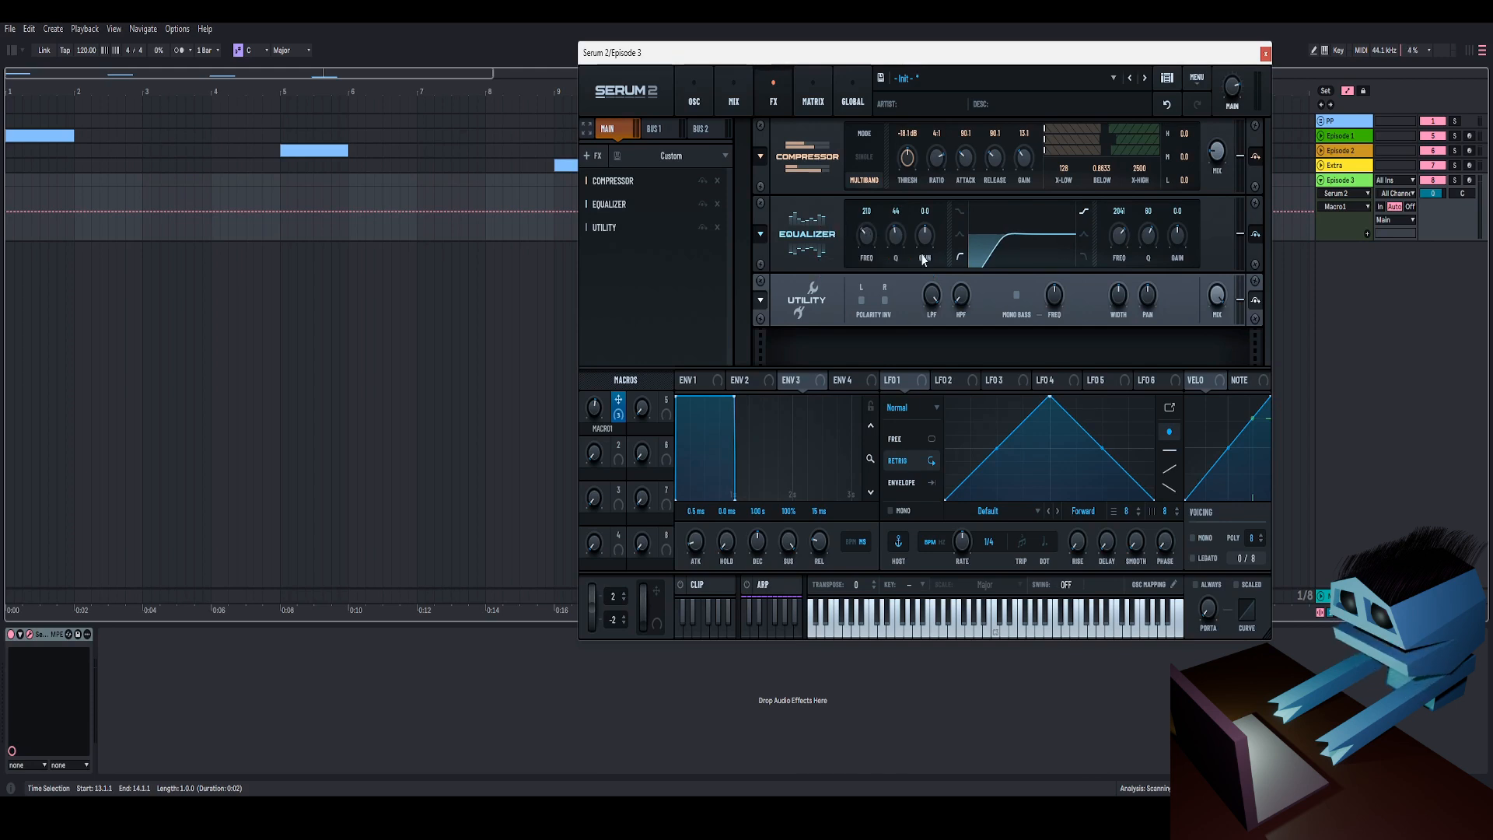
pyautogui.moveTo(900, 236); pyautogui.dragTo(901, 241)
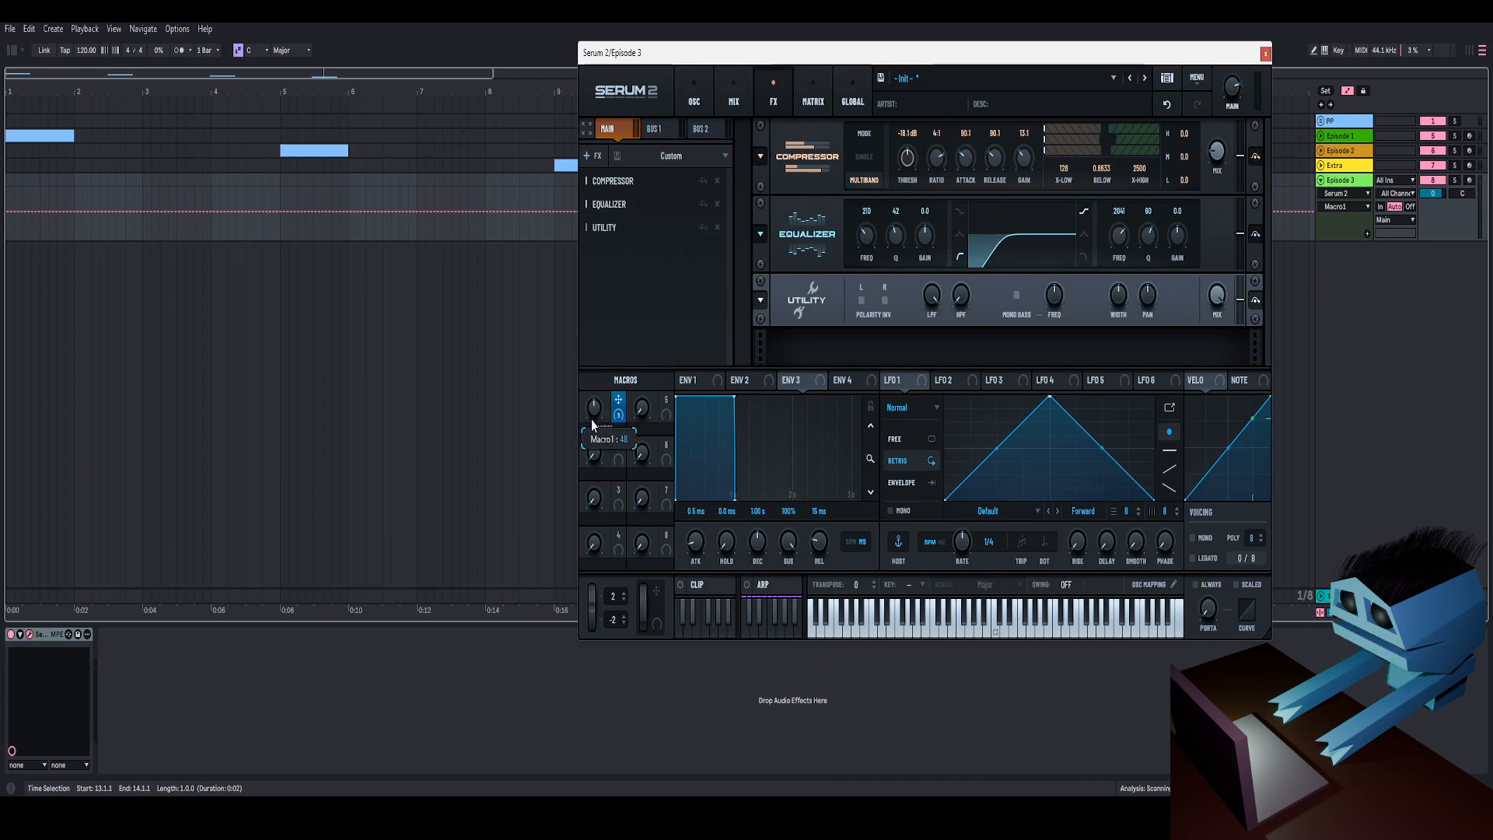
pyautogui.moveTo(592, 419); pyautogui.dragTo(600, 456)
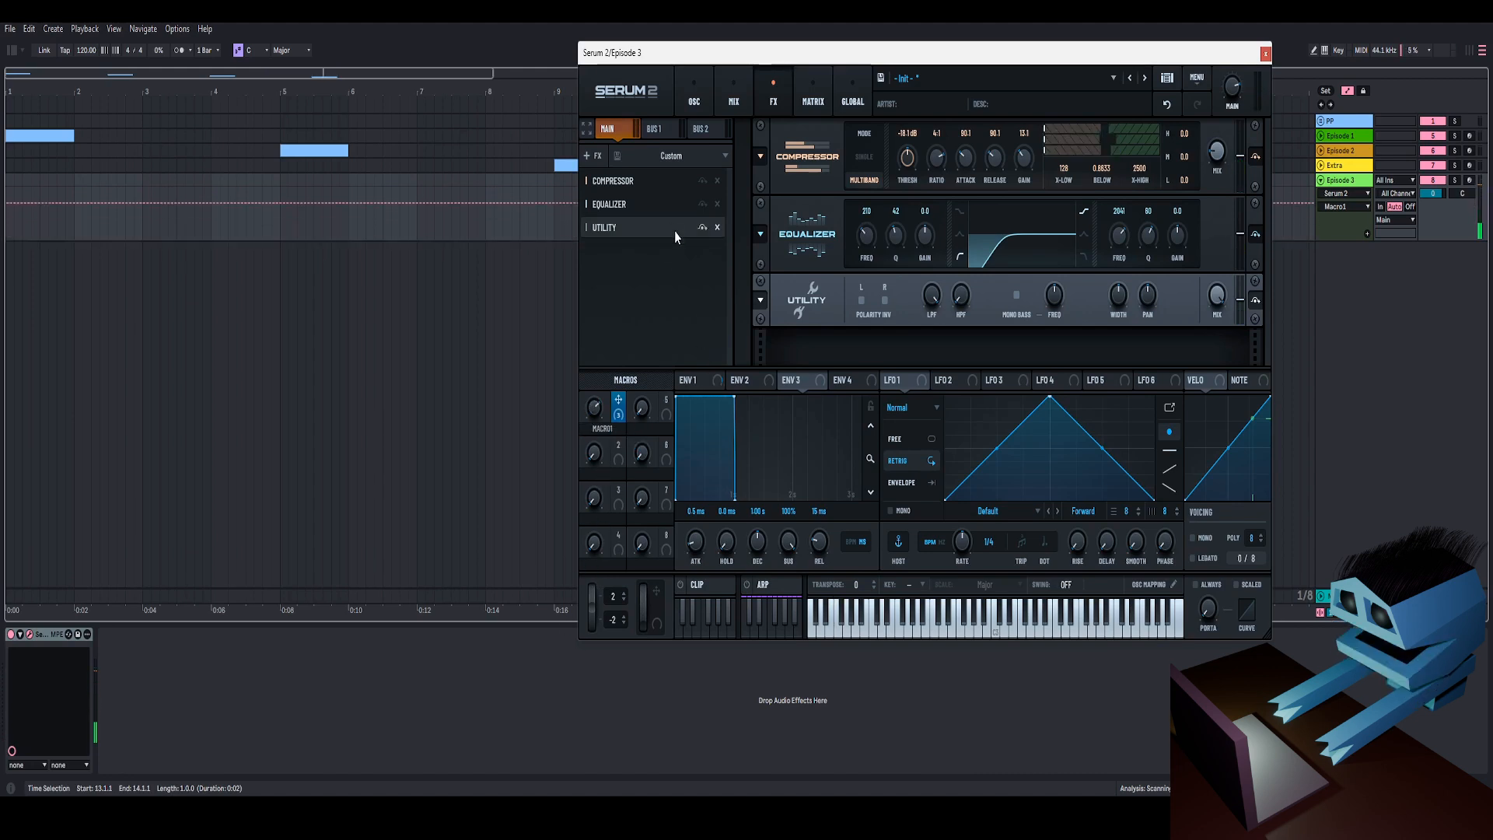
# Add a Bode effect between the Compressor and the Equalizer, and audition it by sweeping Macro 1.
pyautogui.click(596, 156)
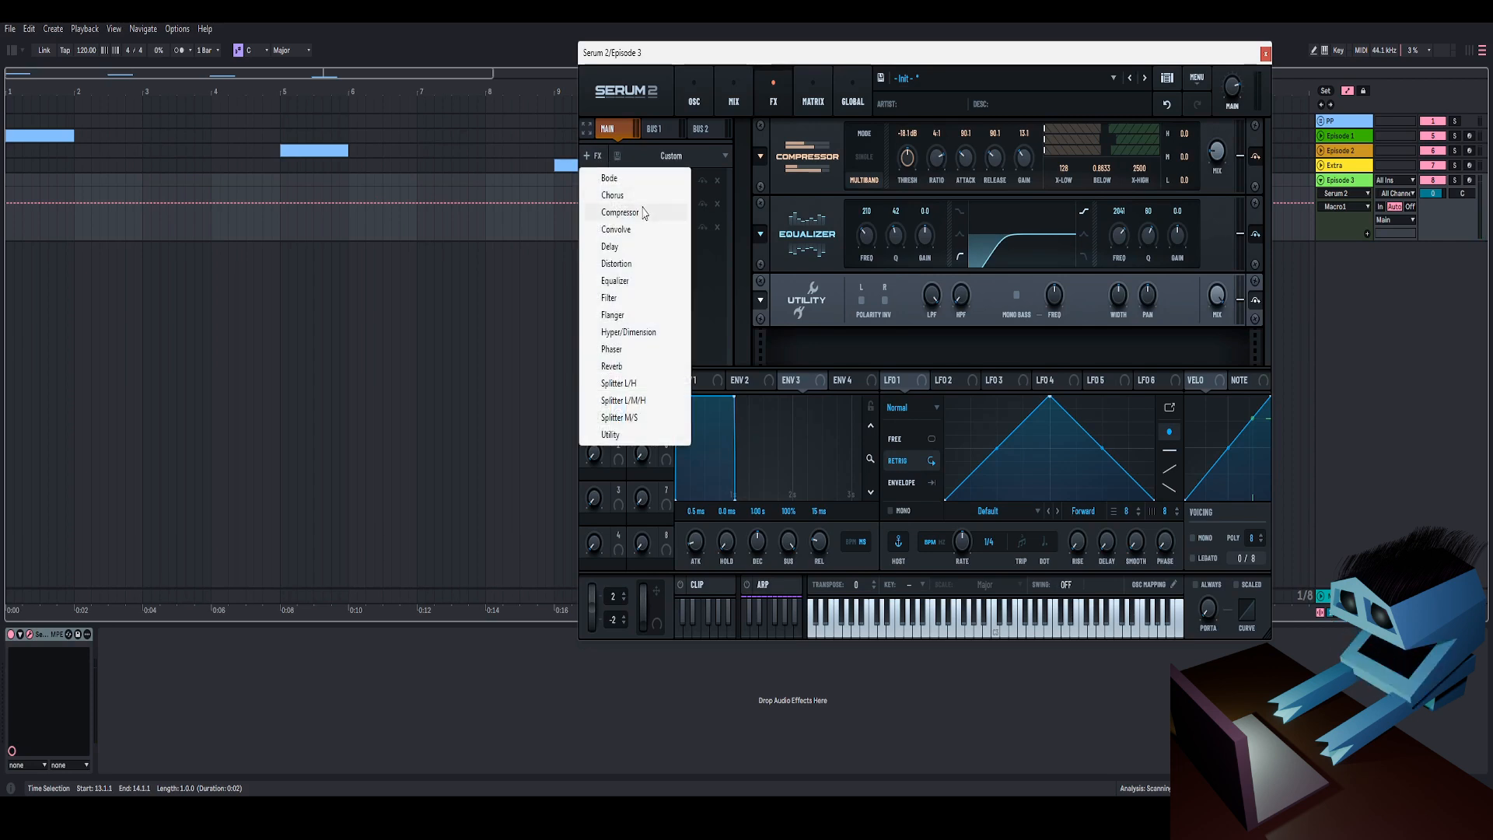
pyautogui.click(608, 178)
pyautogui.moveTo(602, 253); pyautogui.dragTo(616, 205)
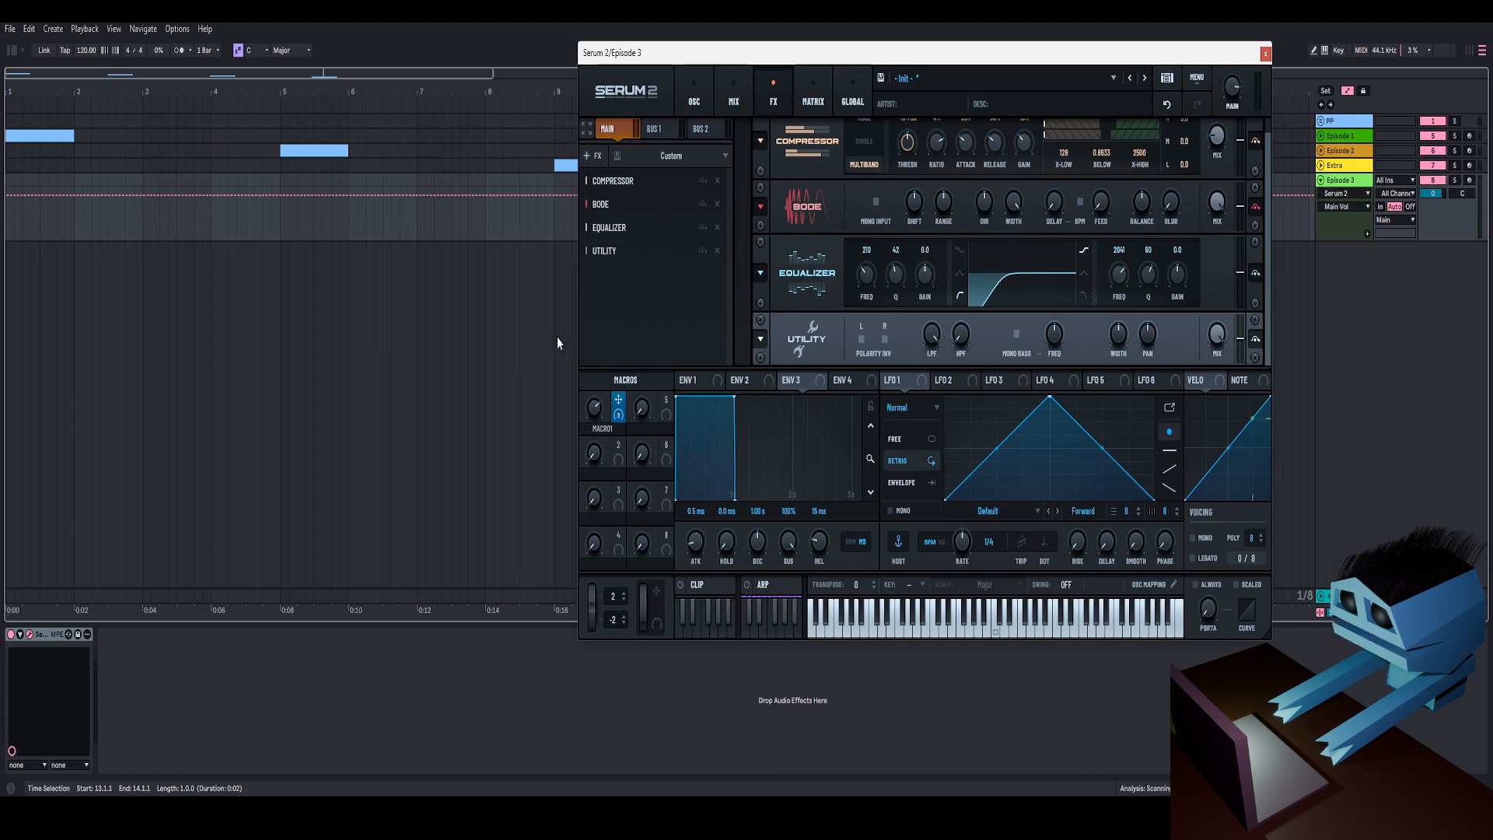
pyautogui.moveTo(595, 409); pyautogui.dragTo(599, 501)
pyautogui.moveTo(951, 56); pyautogui.dragTo(872, 35)
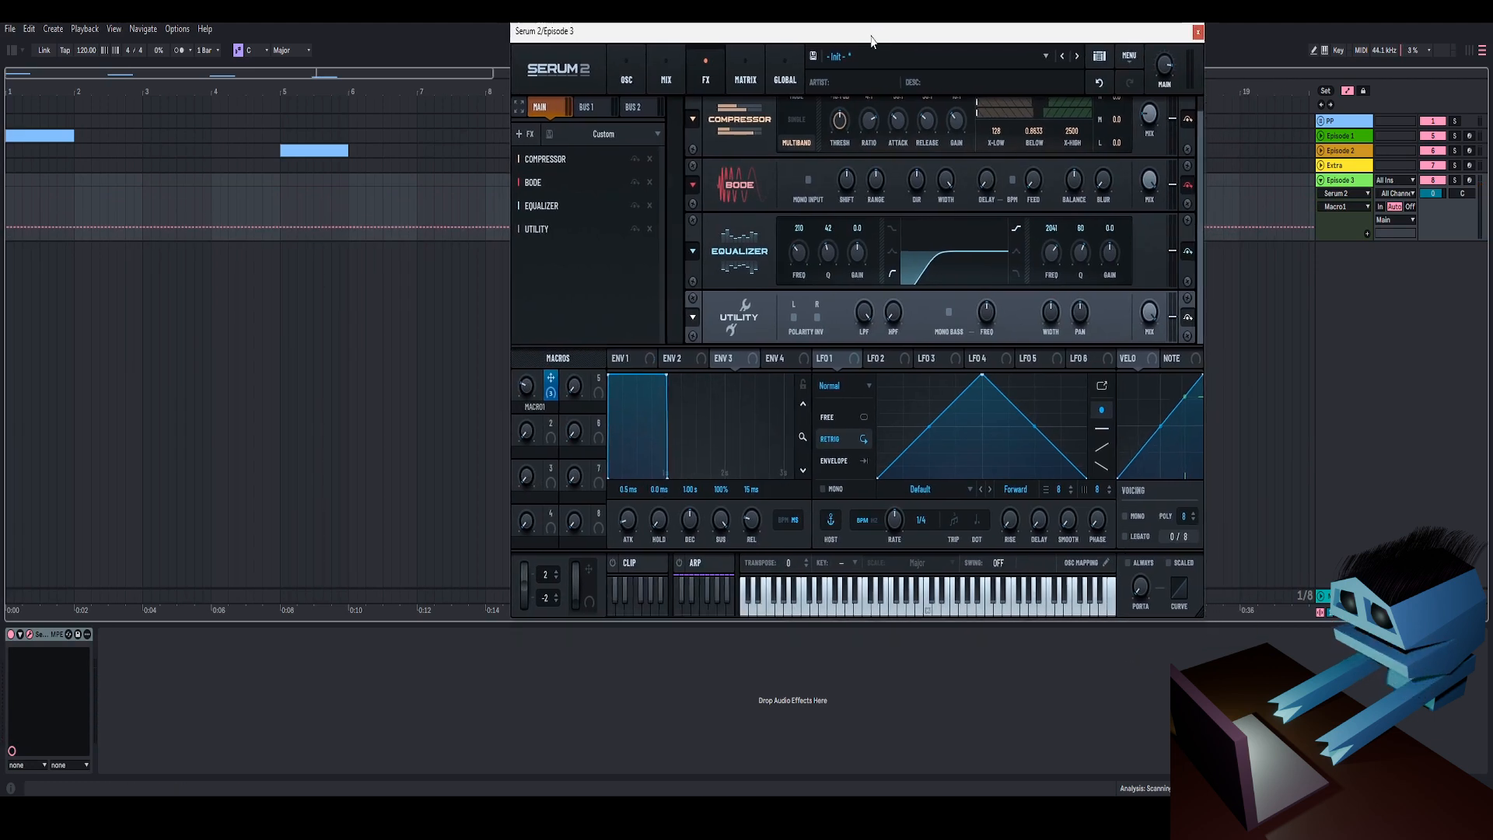
pyautogui.moveTo(532, 392); pyautogui.dragTo(554, 362)
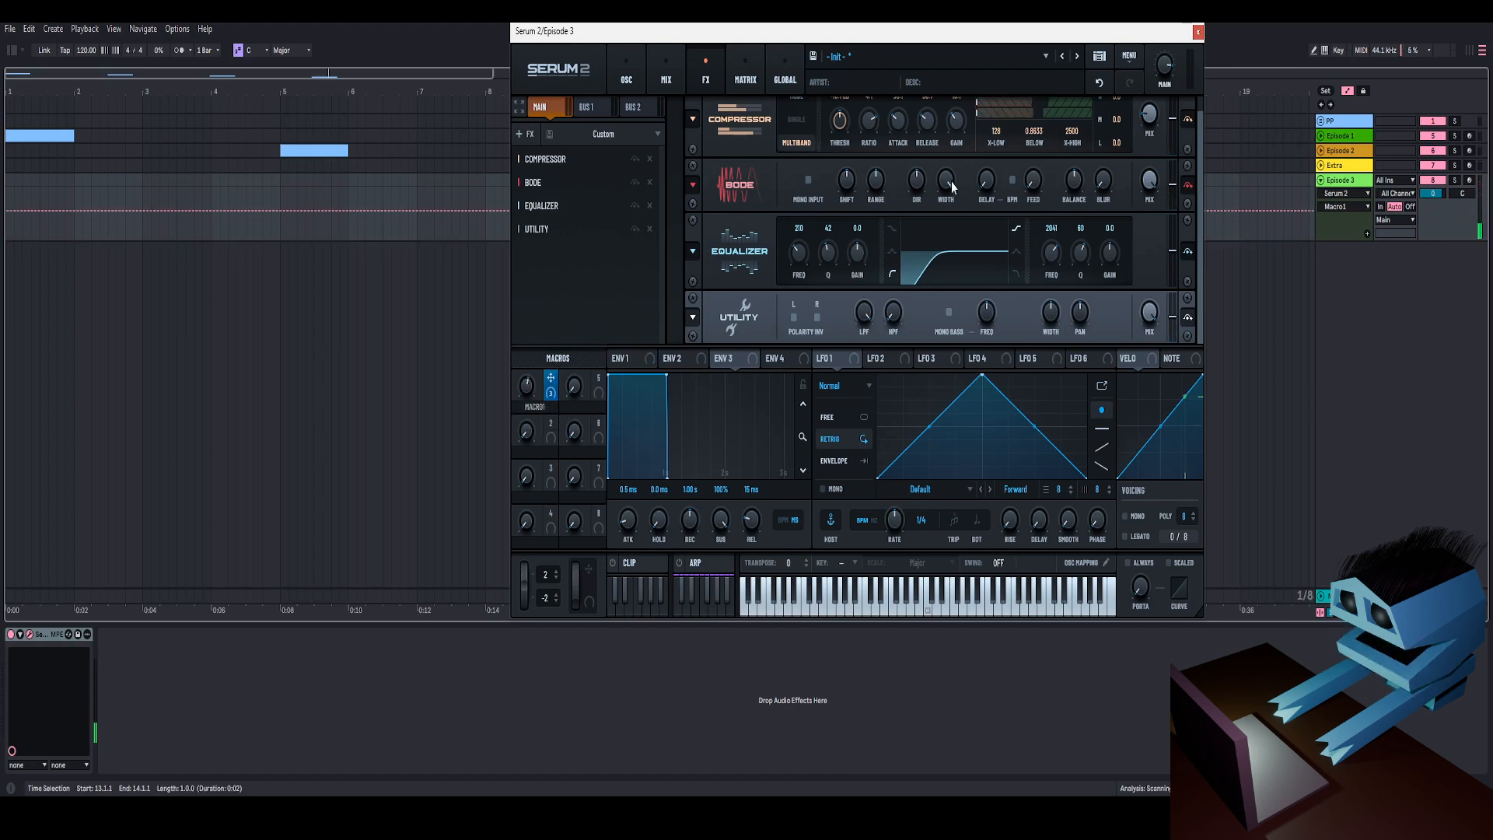
# Try out the Bode's Width, Dir and Shift, raising Shift to about 84% while a note plays.
pyautogui.moveTo(948, 182); pyautogui.dragTo(948, 227)
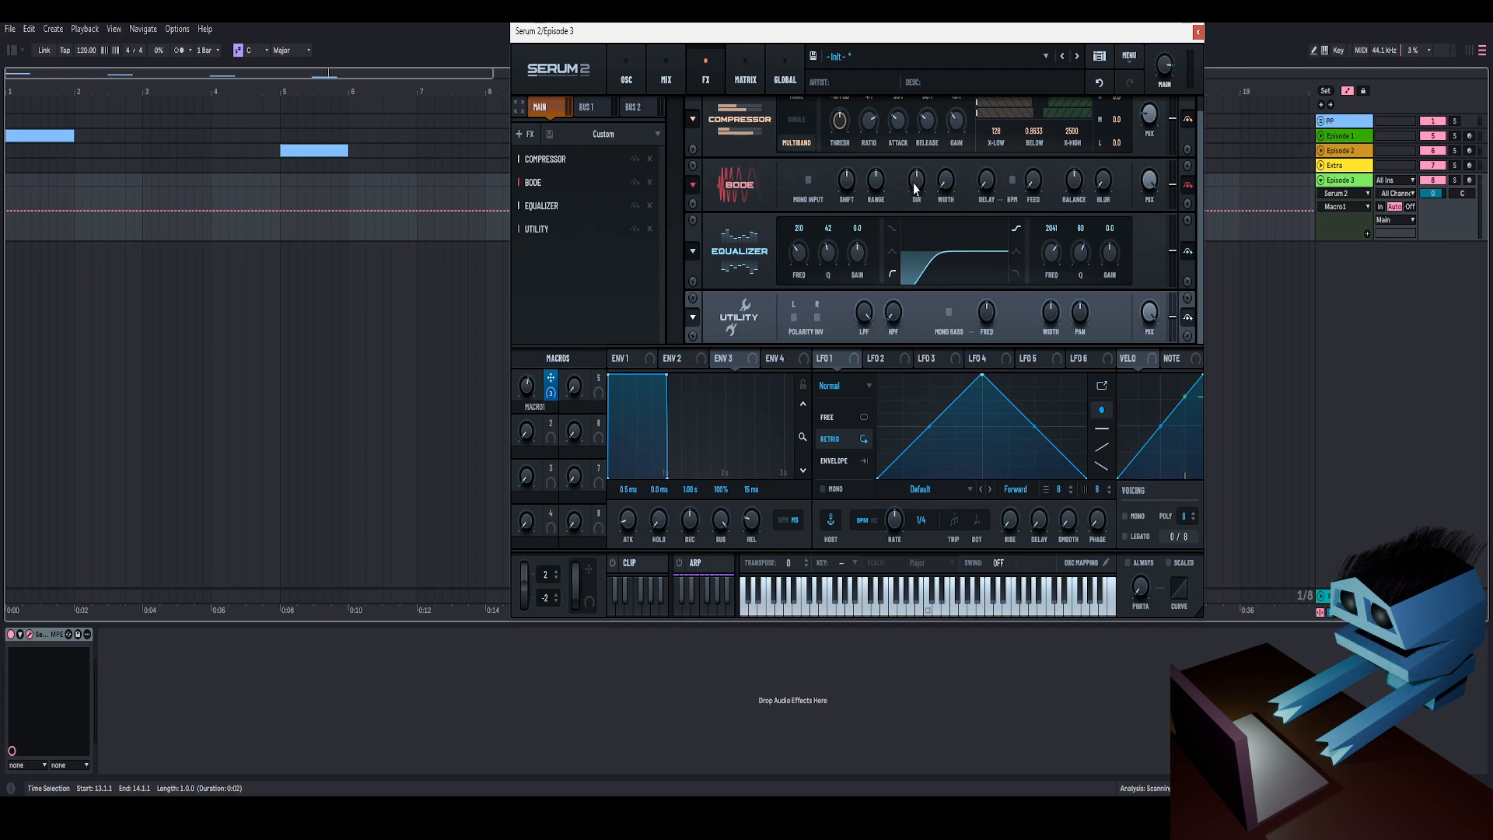
pyautogui.click(918, 186)
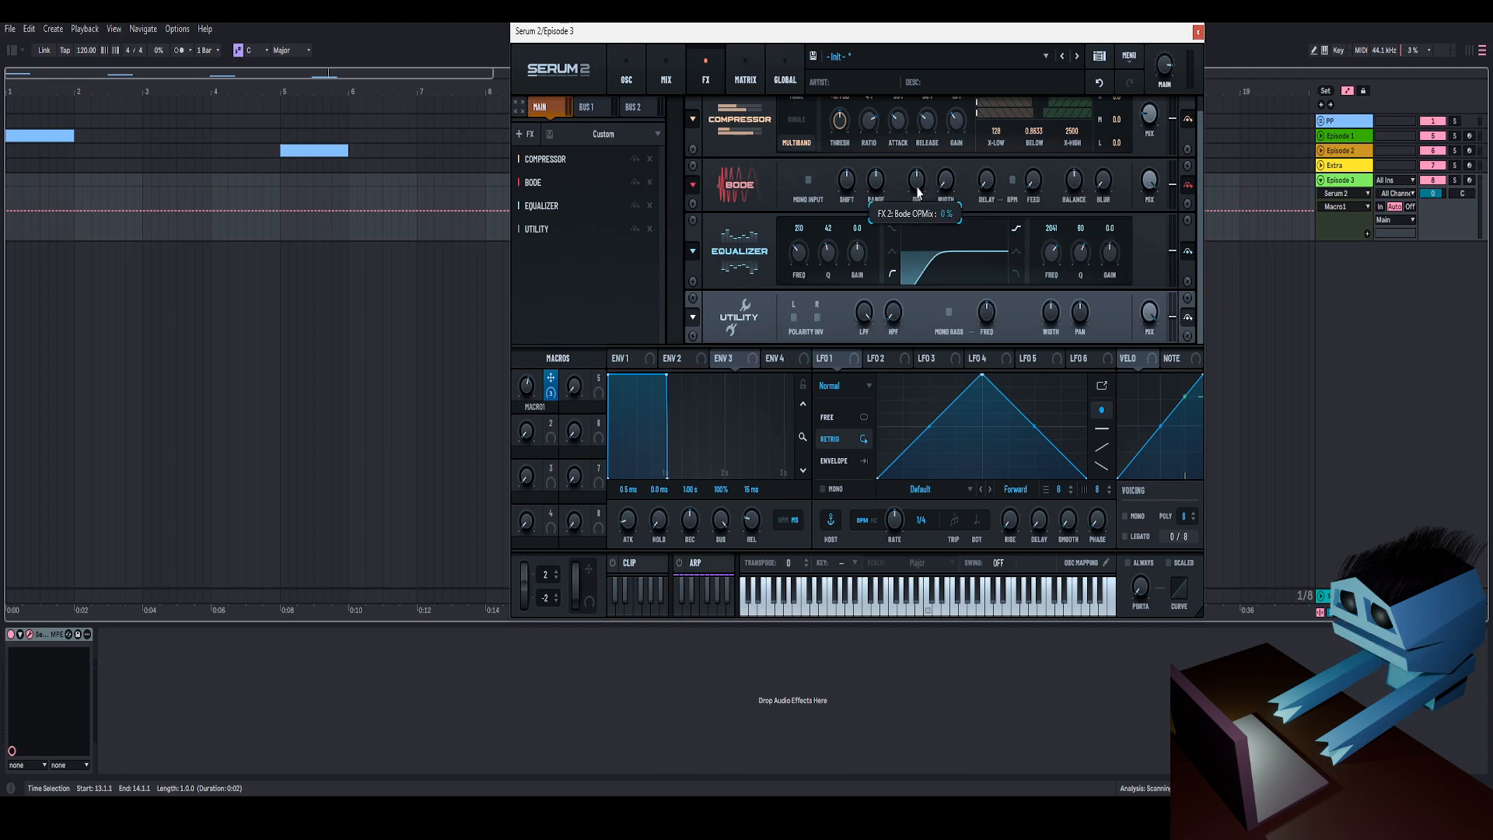
pyautogui.moveTo(847, 181); pyautogui.dragTo(849, 232)
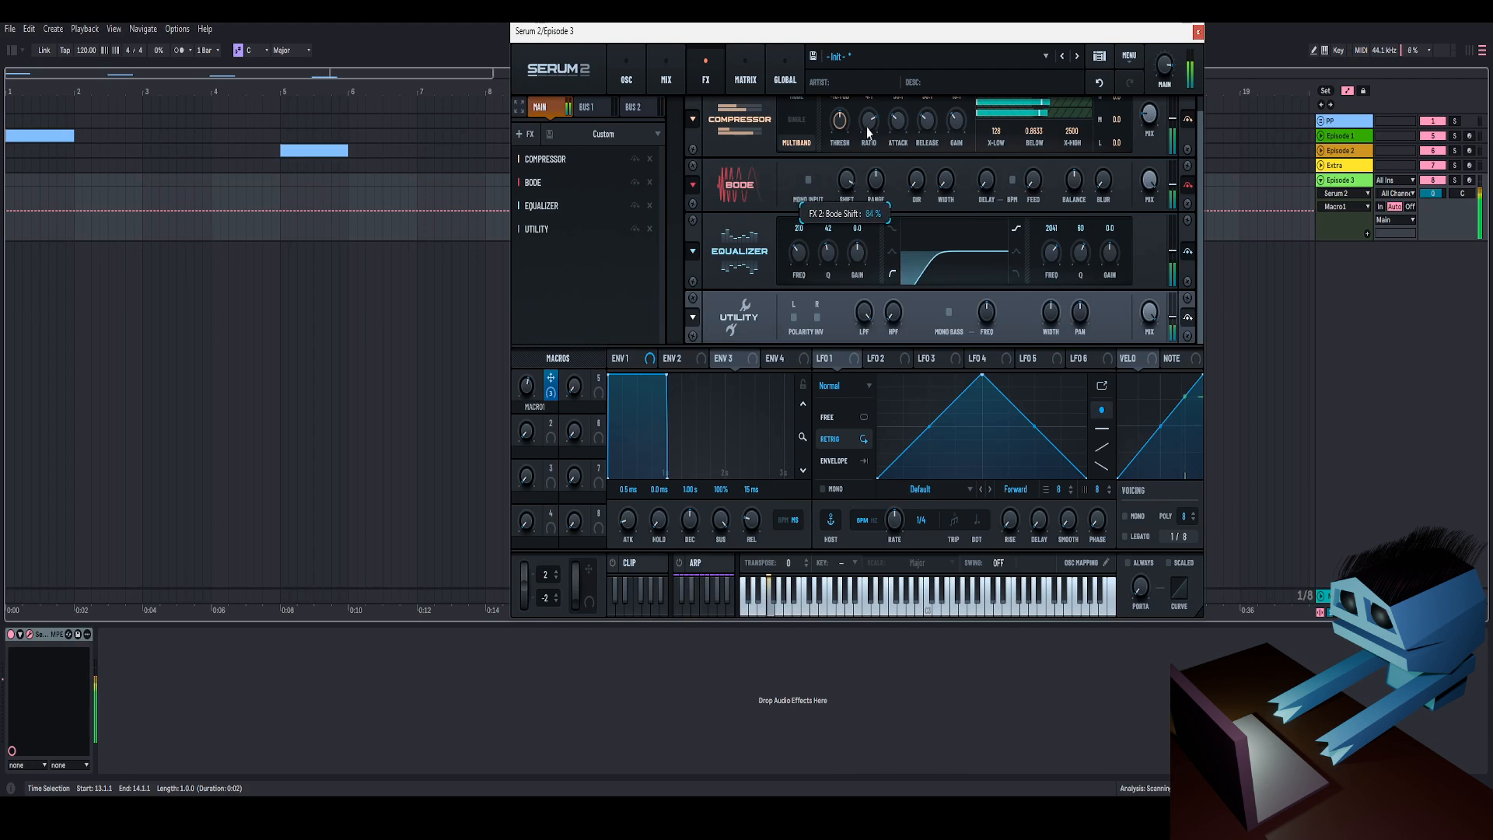
pyautogui.moveTo(847, 300); pyautogui.dragTo(847, 289)
pyautogui.press('space')
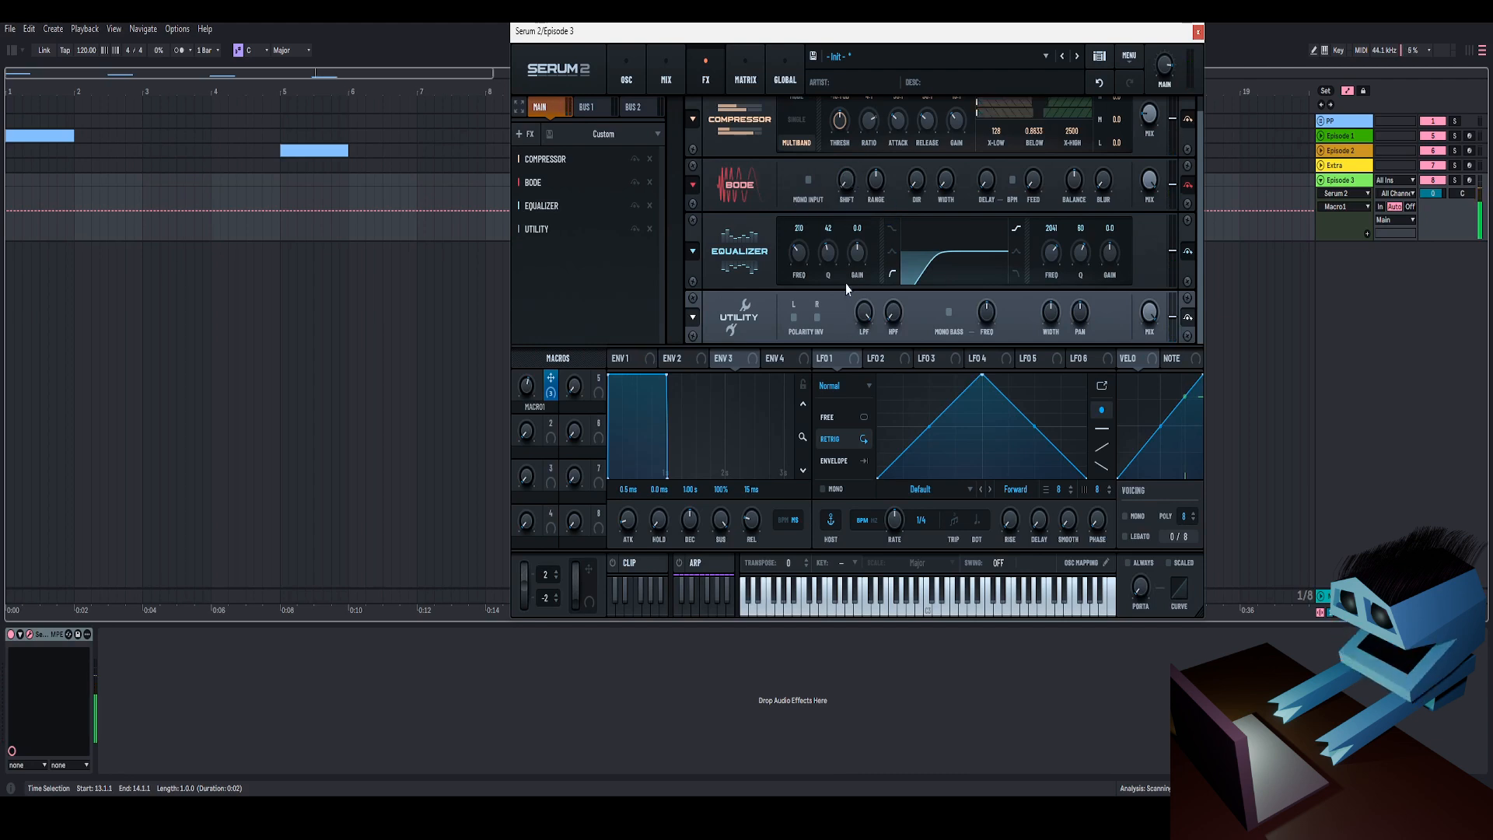
pyautogui.click(851, 183)
pyautogui.press('space')
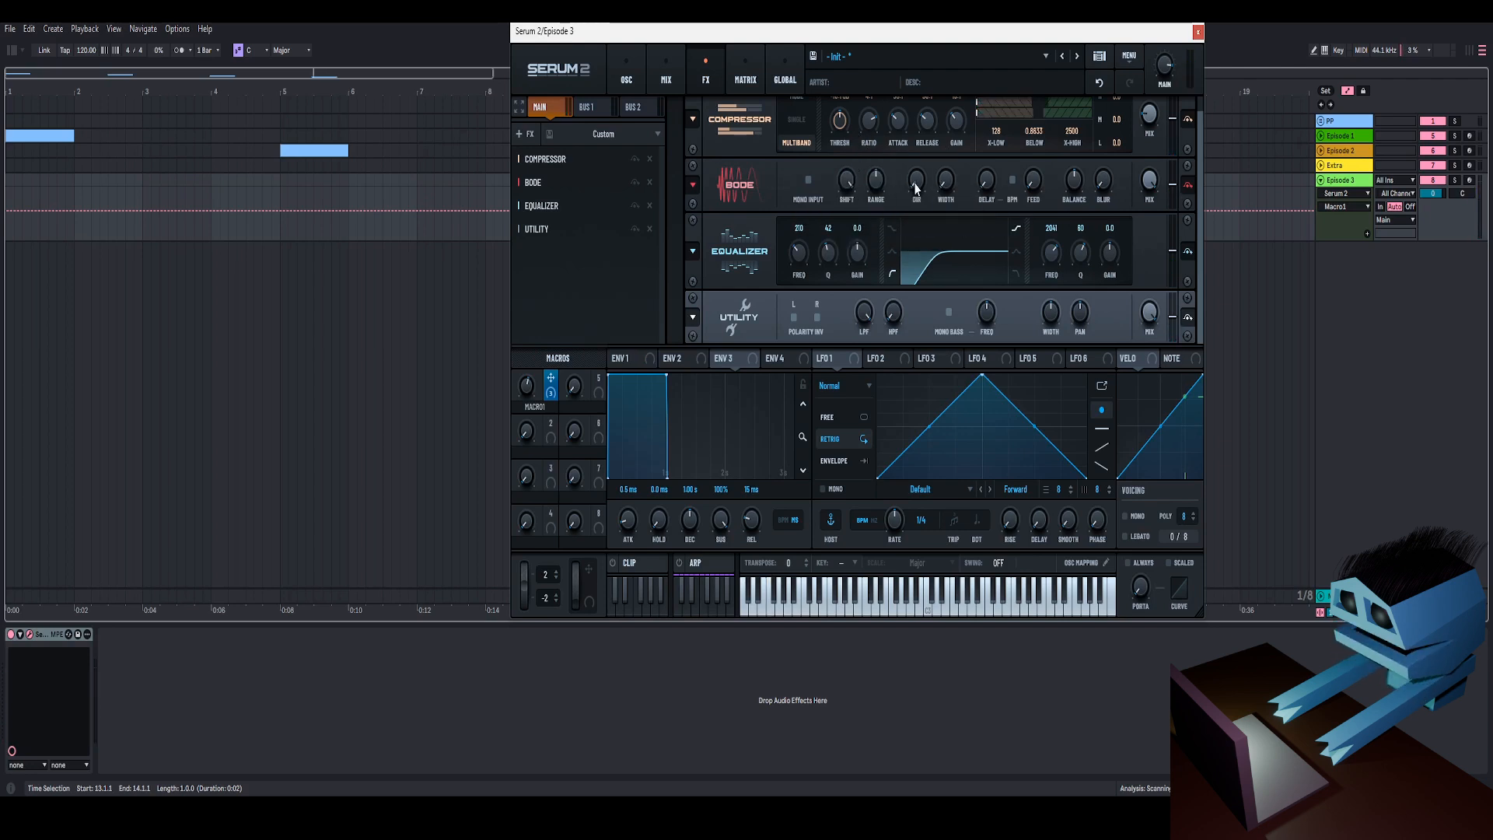
# Sweep the Bode's Shift up to 100% during playback to hear its effect.
pyautogui.moveTo(919, 181)
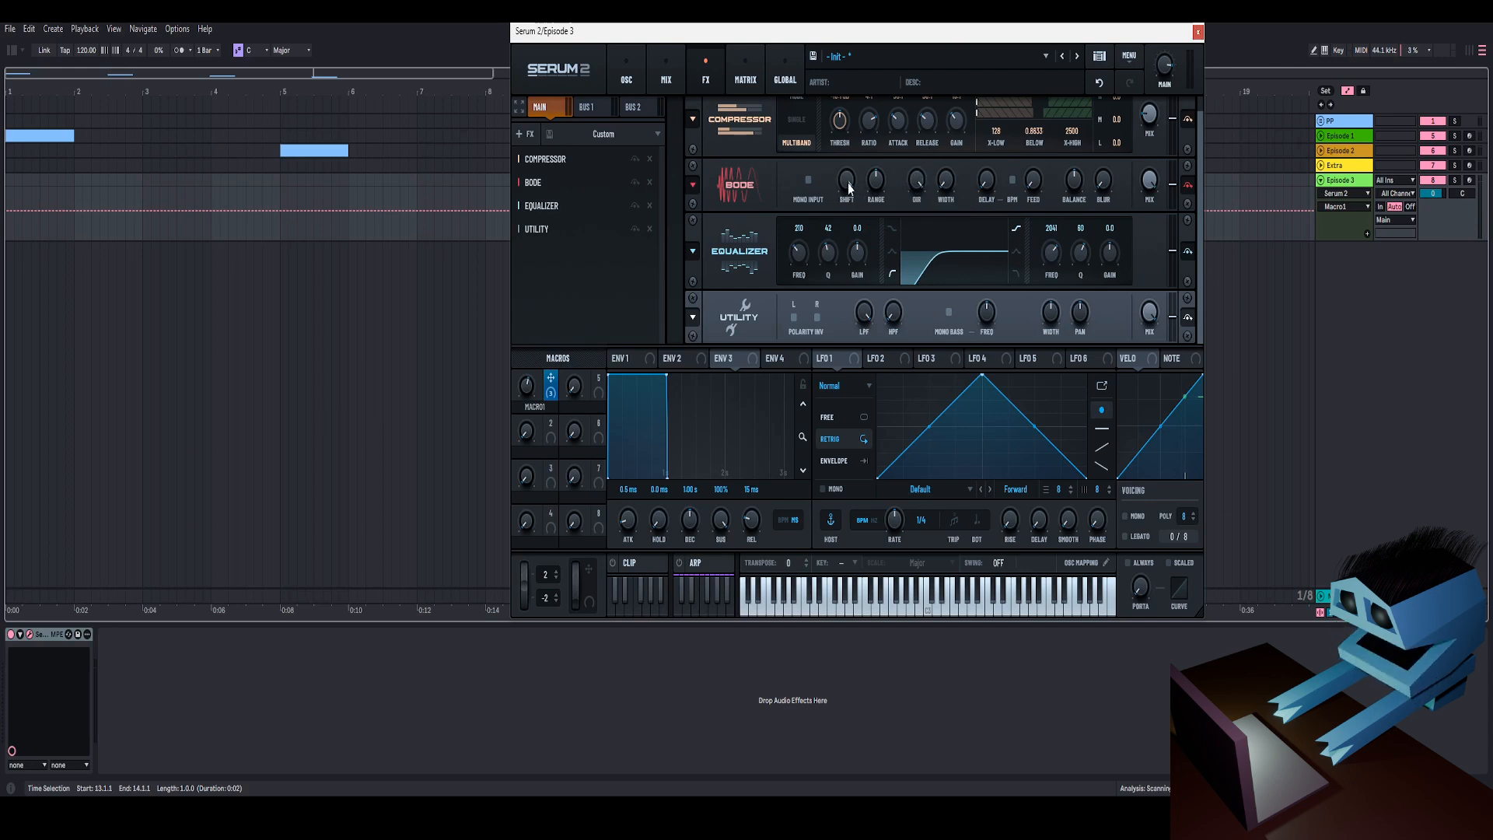
pyautogui.press('space')
pyautogui.moveTo(845, 189); pyautogui.dragTo(853, 164)
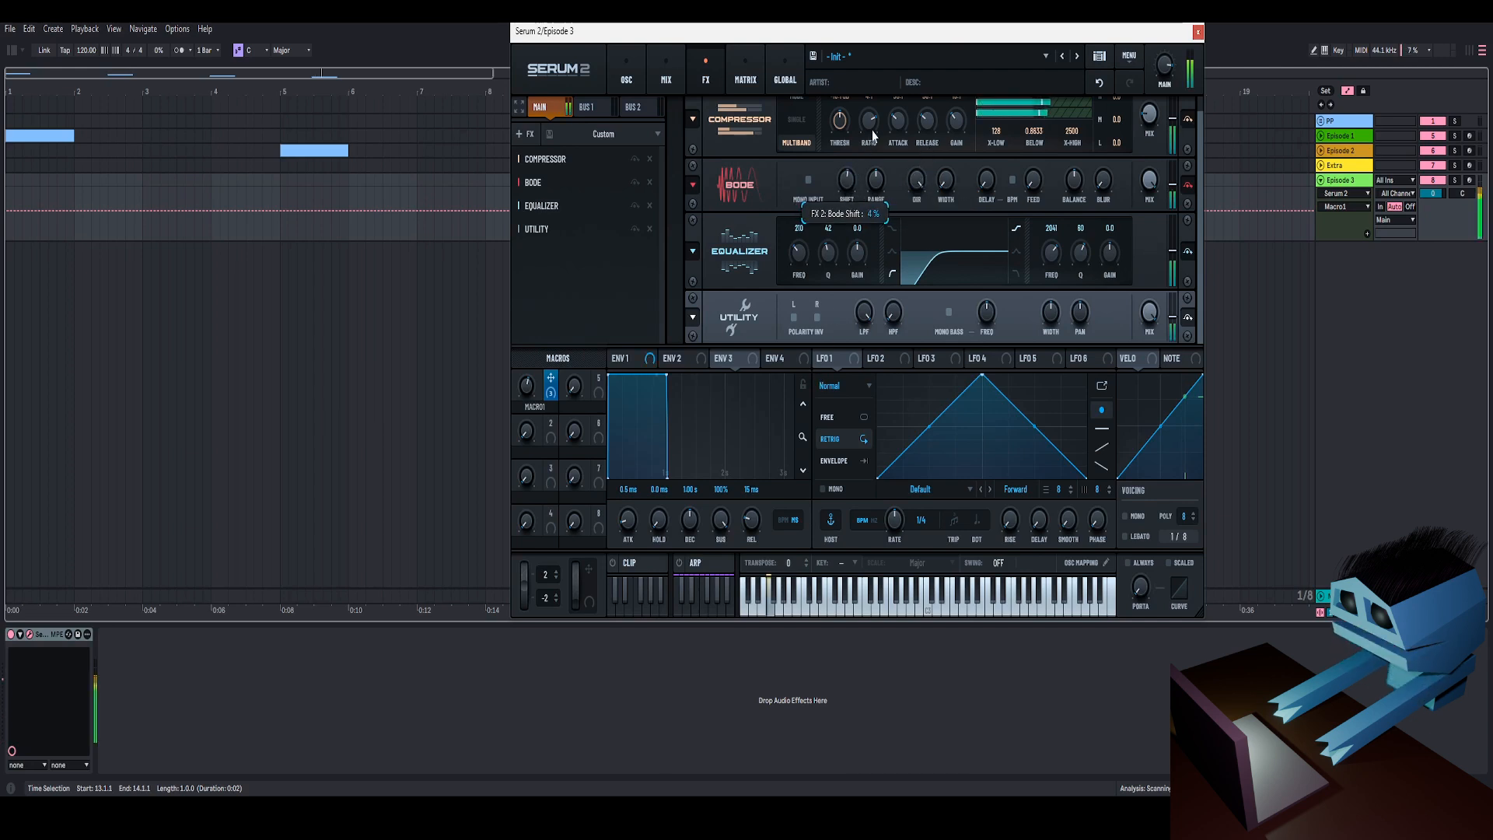
pyautogui.moveTo(898, 87); pyautogui.dragTo(898, 86)
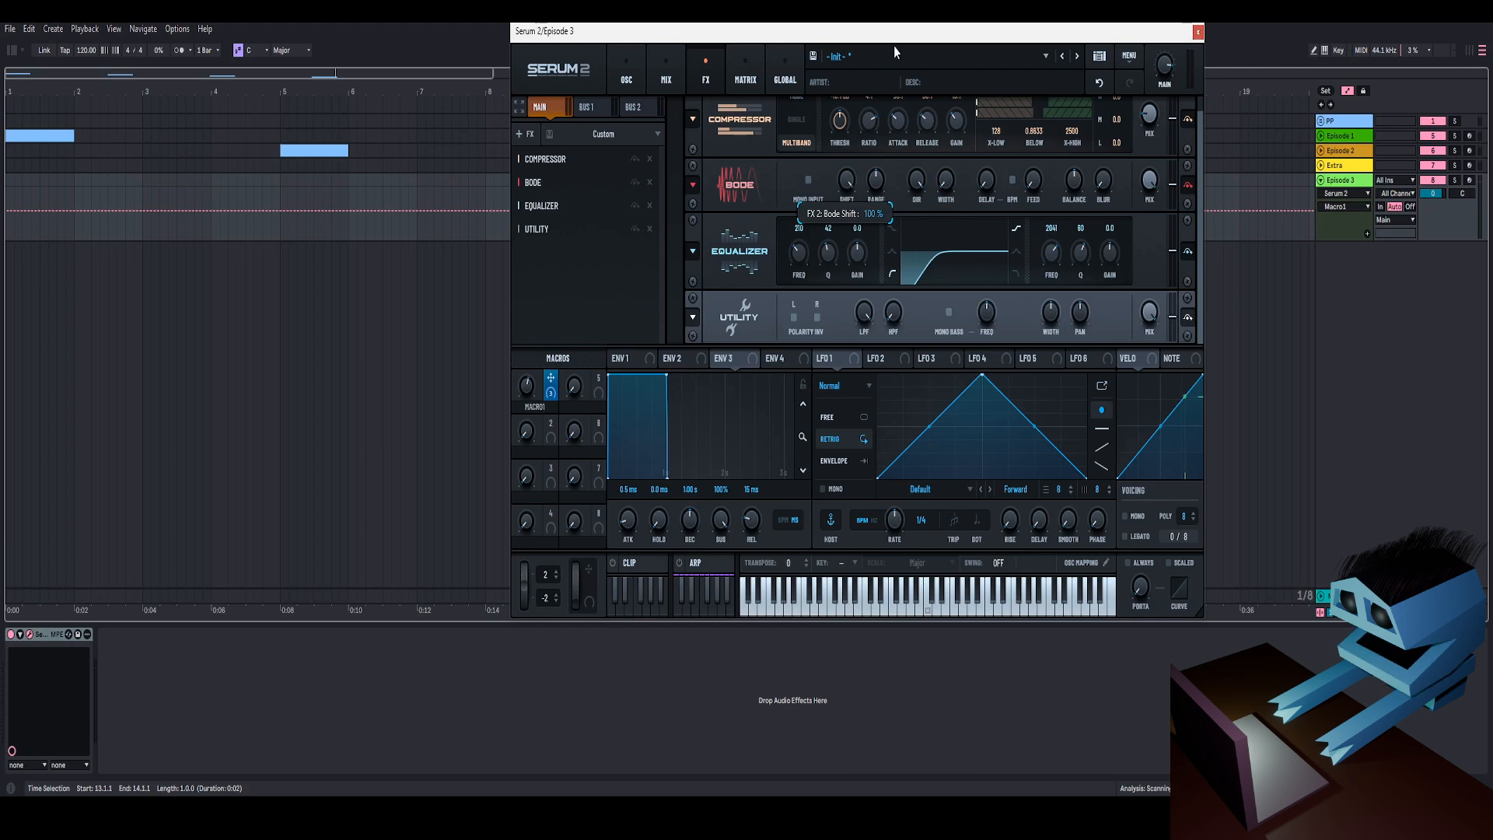
# Assign Macro 1 to the Bode's Shift and set the Bode's Range to 500 Hz.
pyautogui.moveTo(551, 379); pyautogui.dragTo(847, 150)
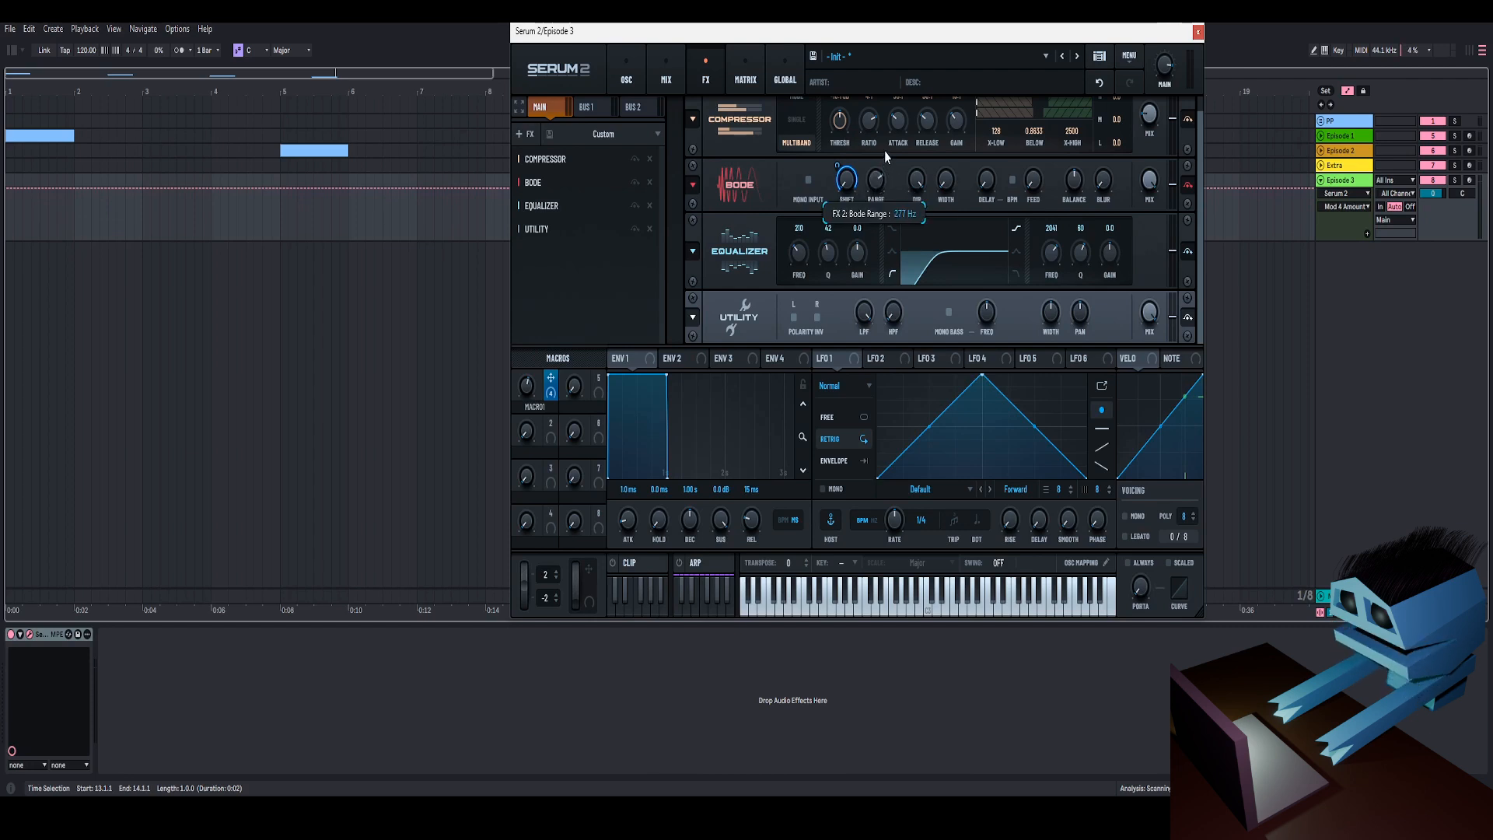
pyautogui.doubleClick(878, 183)
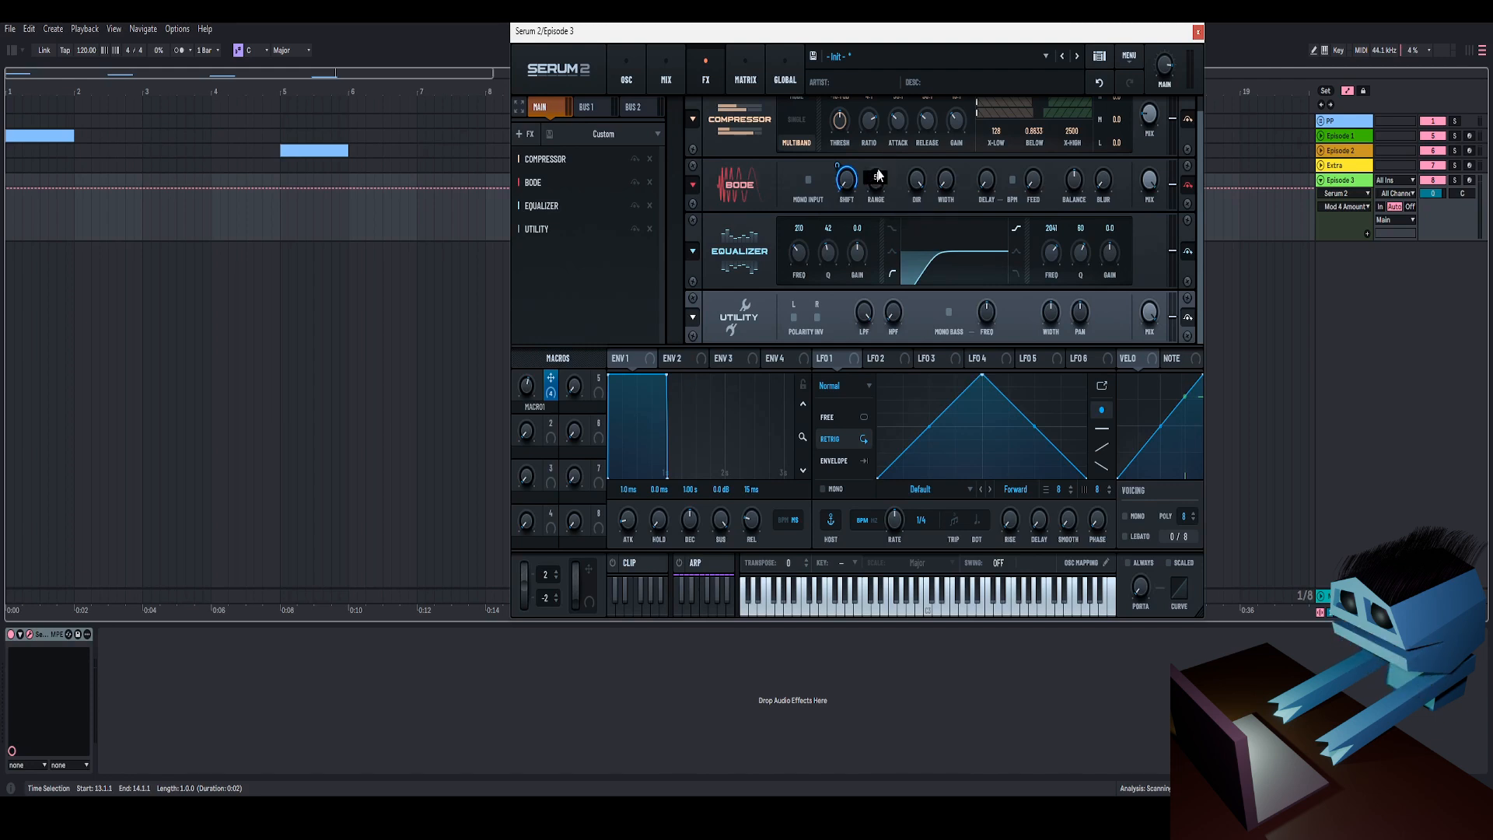
pyautogui.write('500')
pyautogui.press('Return')
# Adjust Macro 1's modulation depth on the Bode's Shift and audition it with macro sweeps.
pyautogui.moveTo(526, 386); pyautogui.dragTo(566, 321)
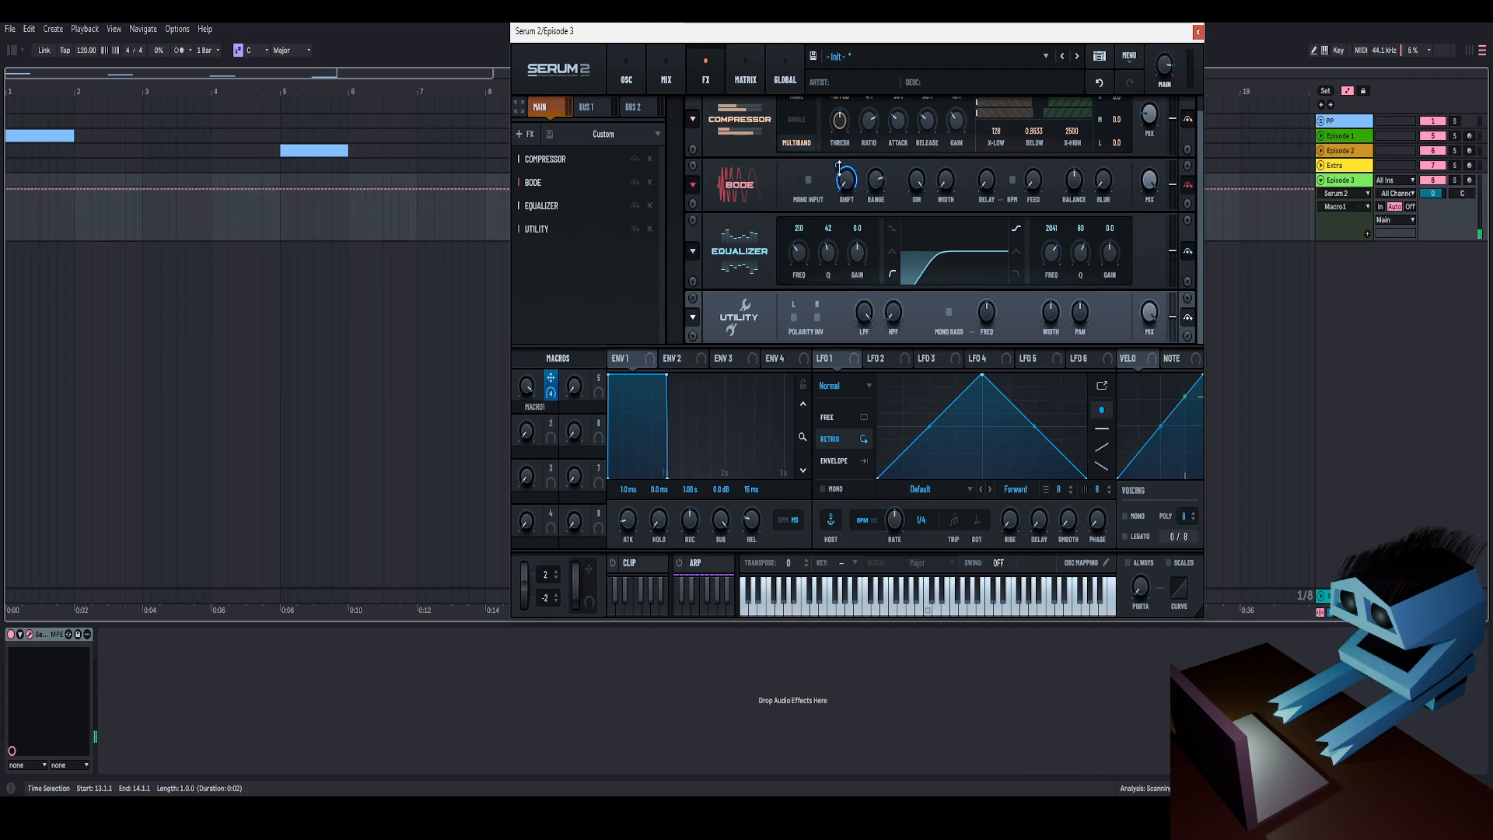
pyautogui.moveTo(839, 168); pyautogui.dragTo(839, 195)
pyautogui.moveTo(531, 389); pyautogui.dragTo(531, 383)
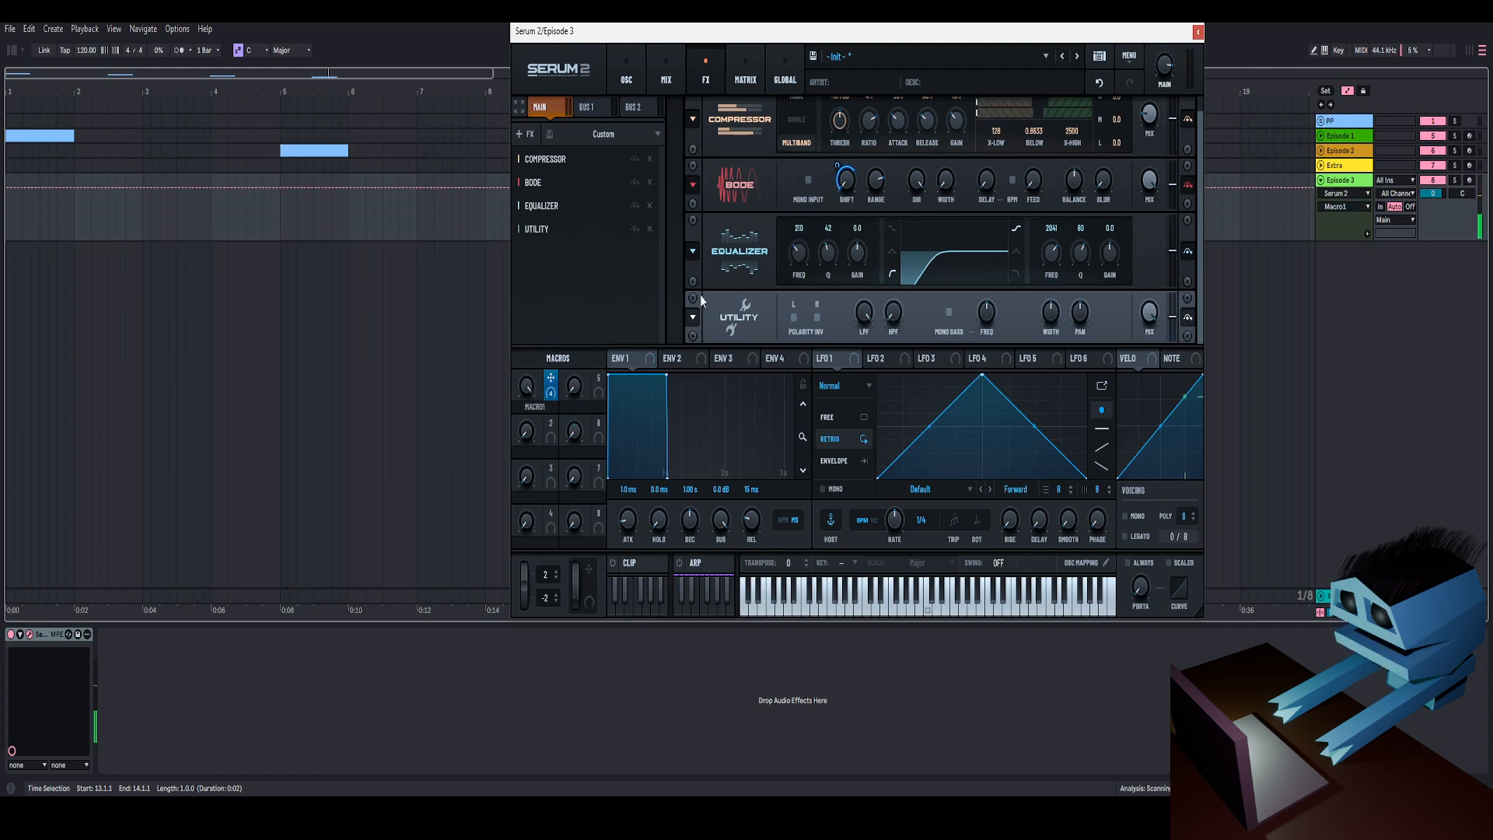
pyautogui.moveTo(915, 37)
pyautogui.mouseDown()
pyautogui.moveTo(869, 49)
pyautogui.moveTo(892, 37)
pyautogui.mouseUp()
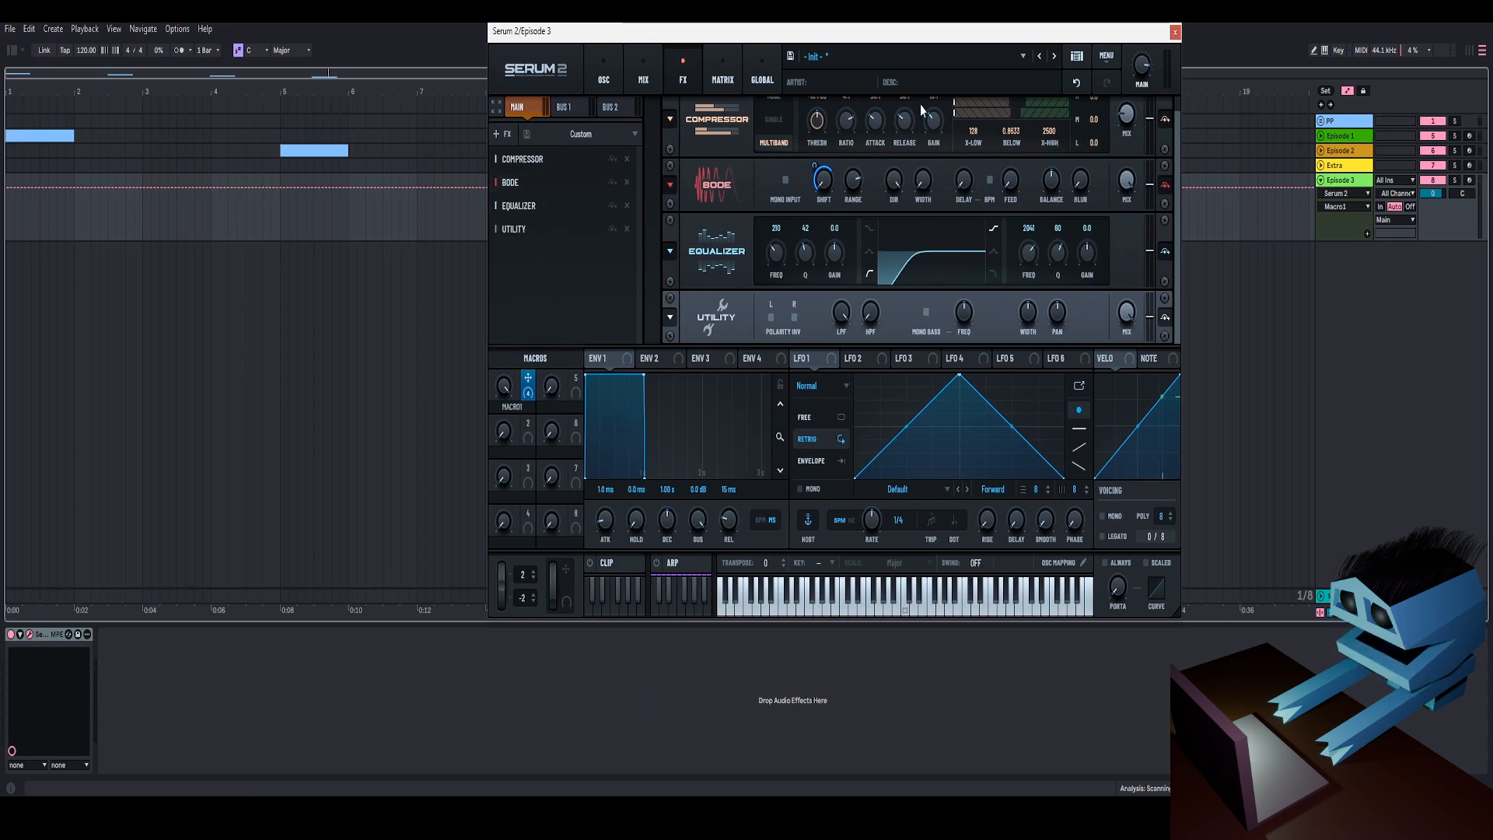
pyautogui.moveTo(822, 190)
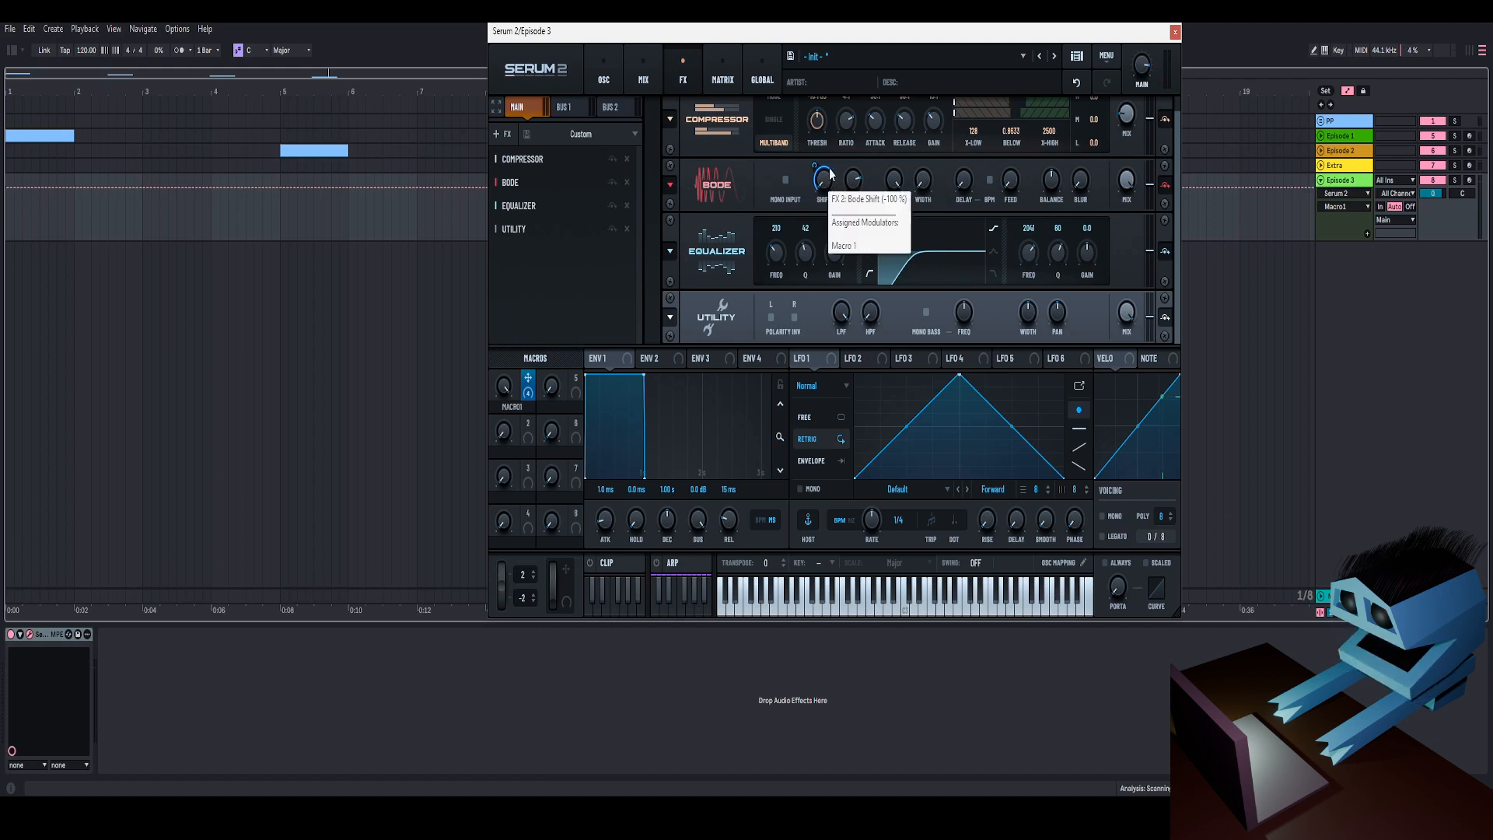
pyautogui.moveTo(865, 46); pyautogui.dragTo(813, 64)
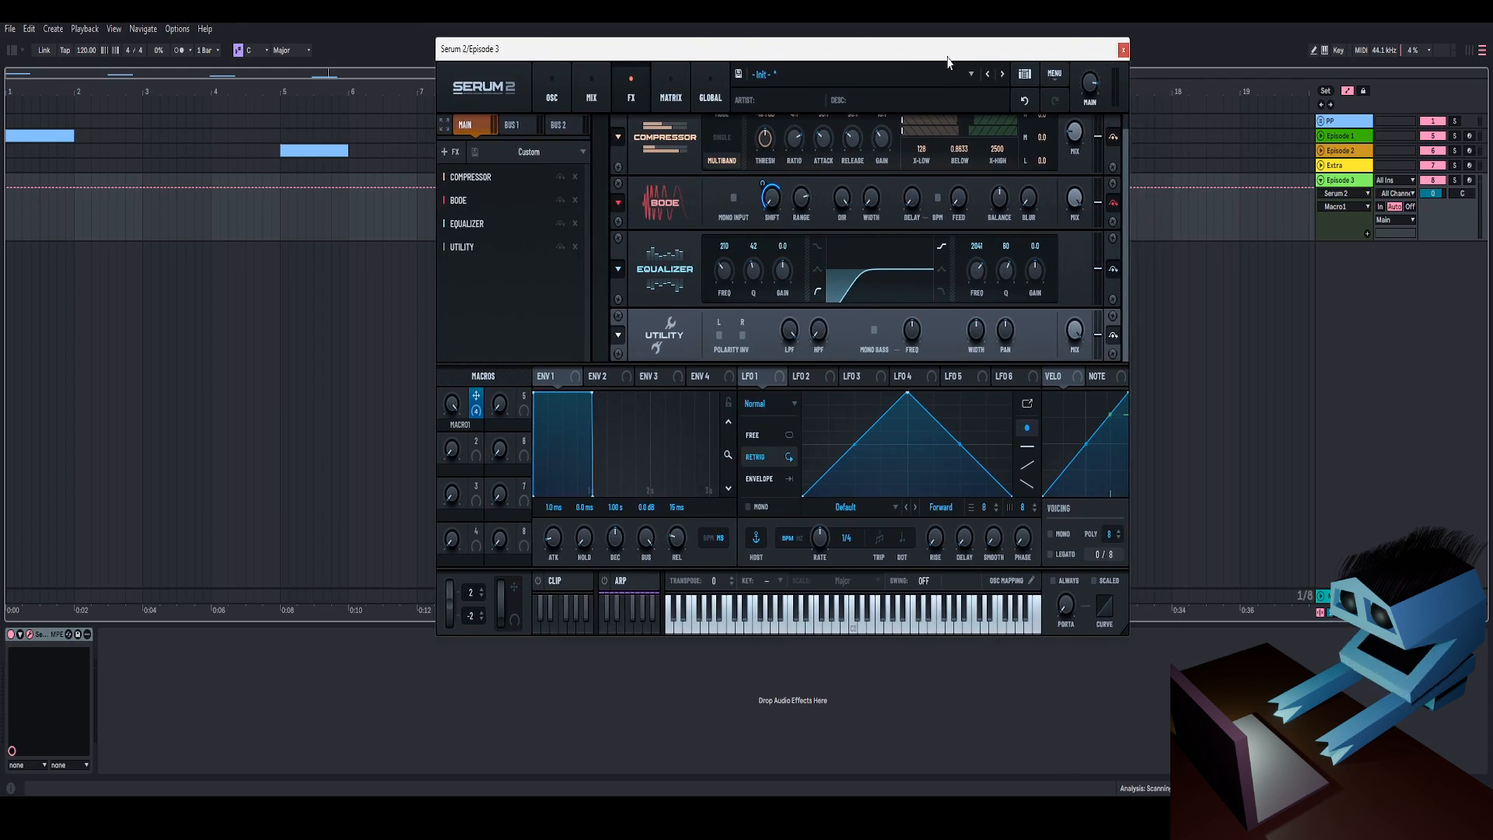
pyautogui.moveTo(945, 53); pyautogui.dragTo(958, 50)
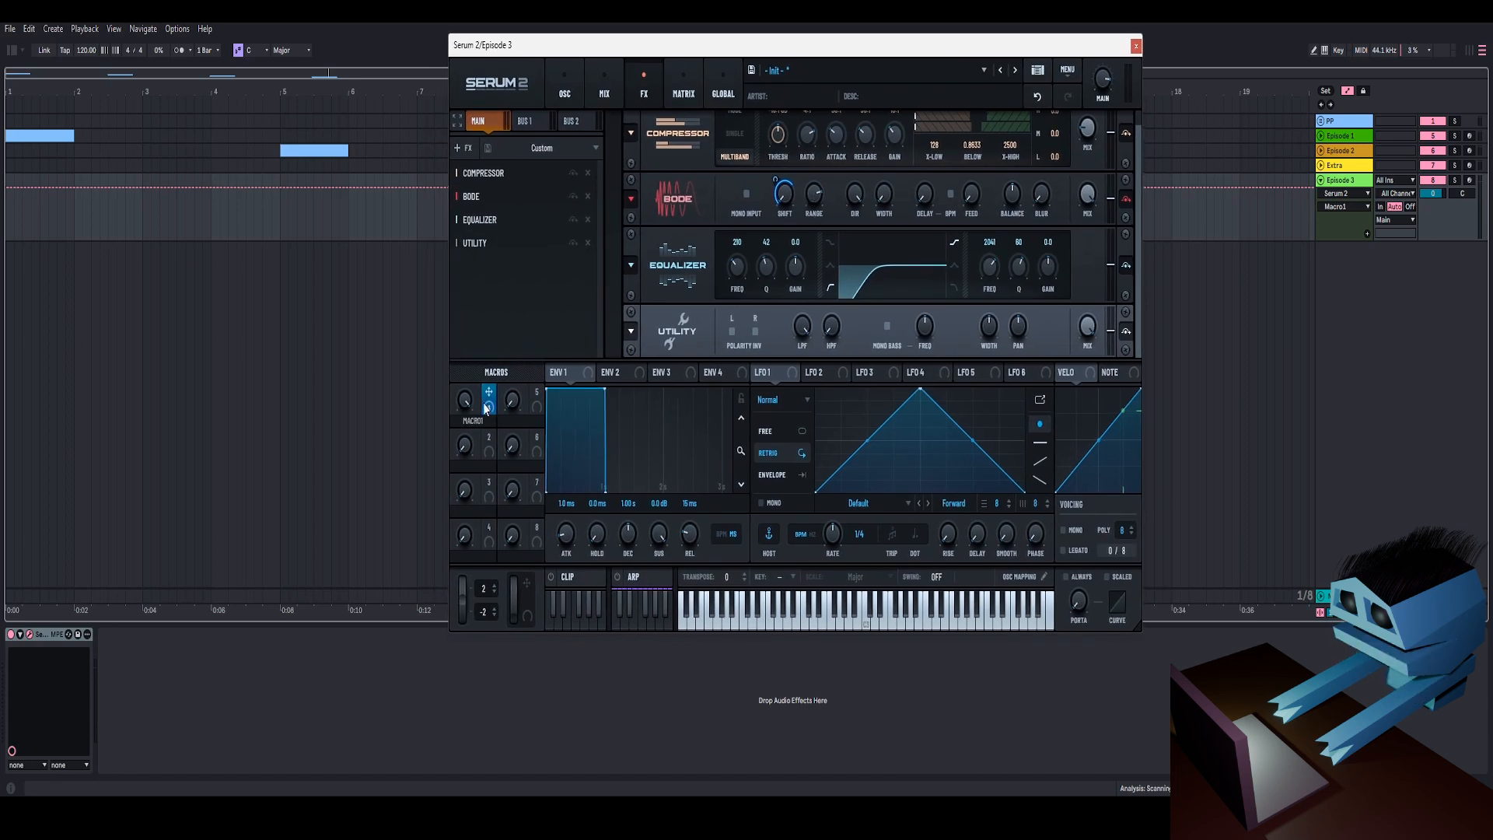
# Reduce the Macro 1 modulation range on the Bode's Shift while sweeping the macro over a held note.
pyautogui.moveTo(465, 401); pyautogui.dragTo(517, 278)
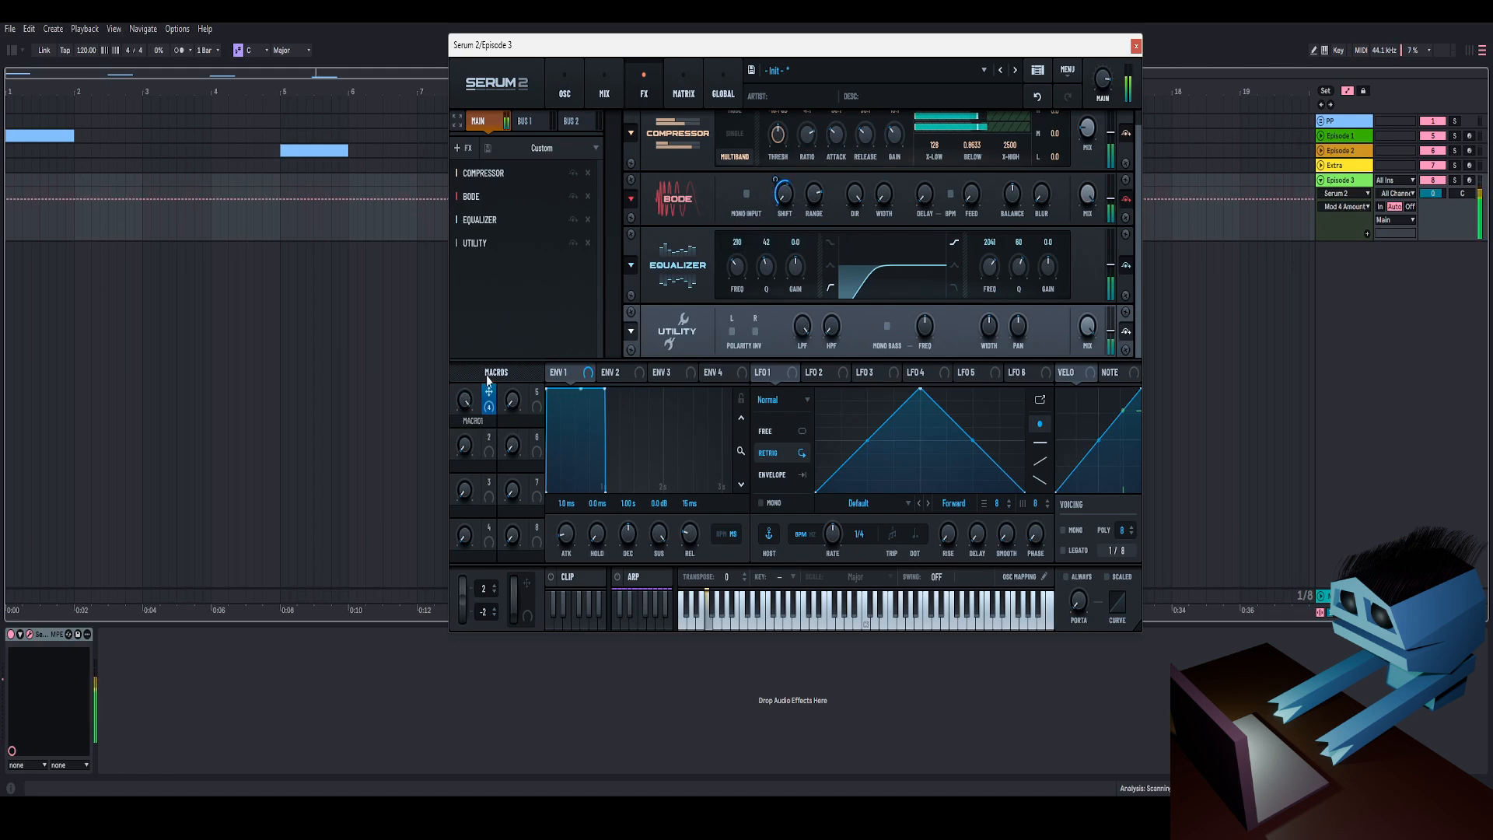
pyautogui.moveTo(465, 401); pyautogui.dragTo(579, 331)
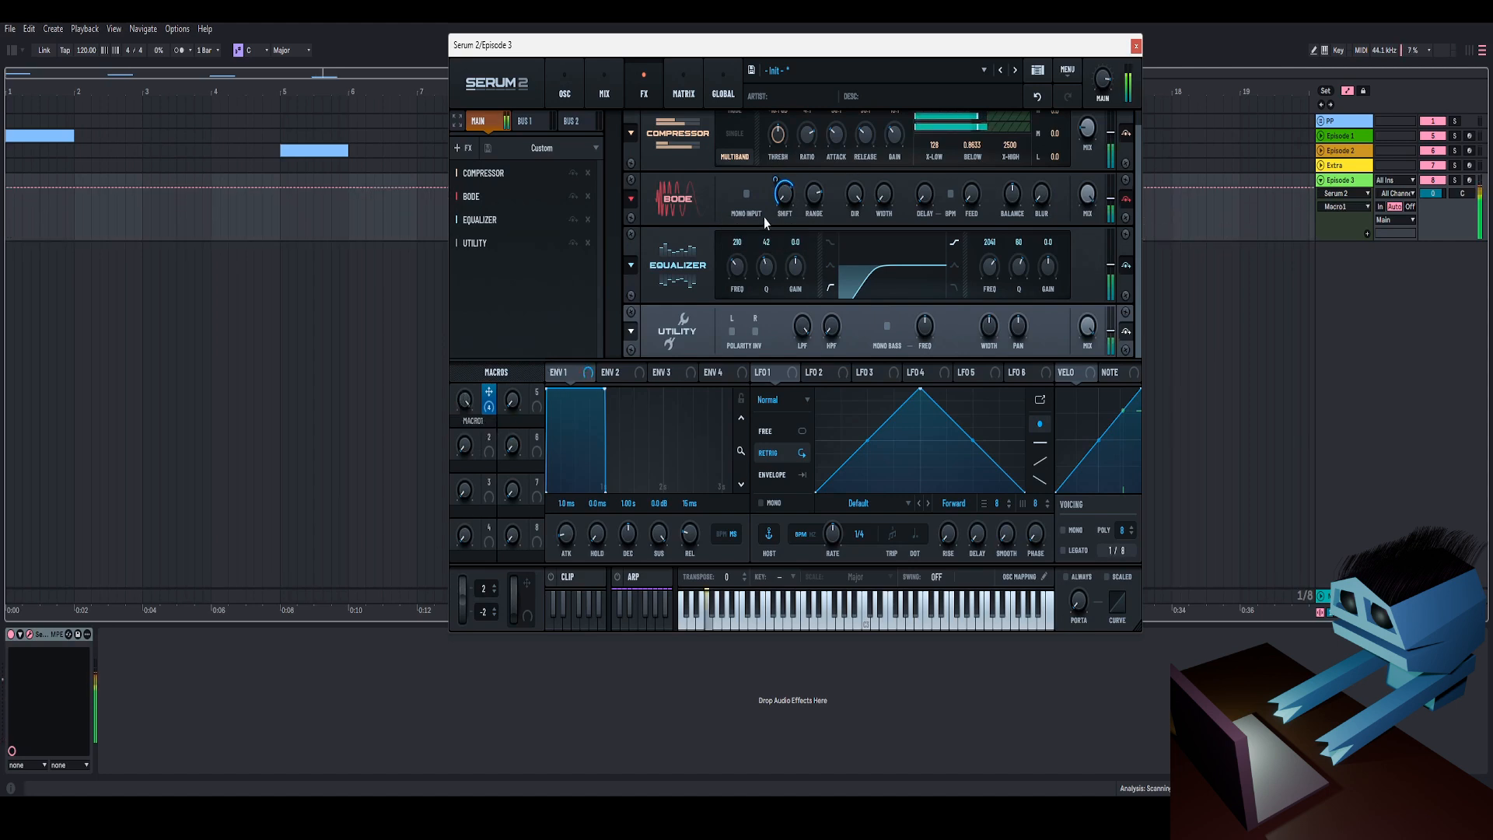
pyautogui.moveTo(776, 180); pyautogui.dragTo(787, 210)
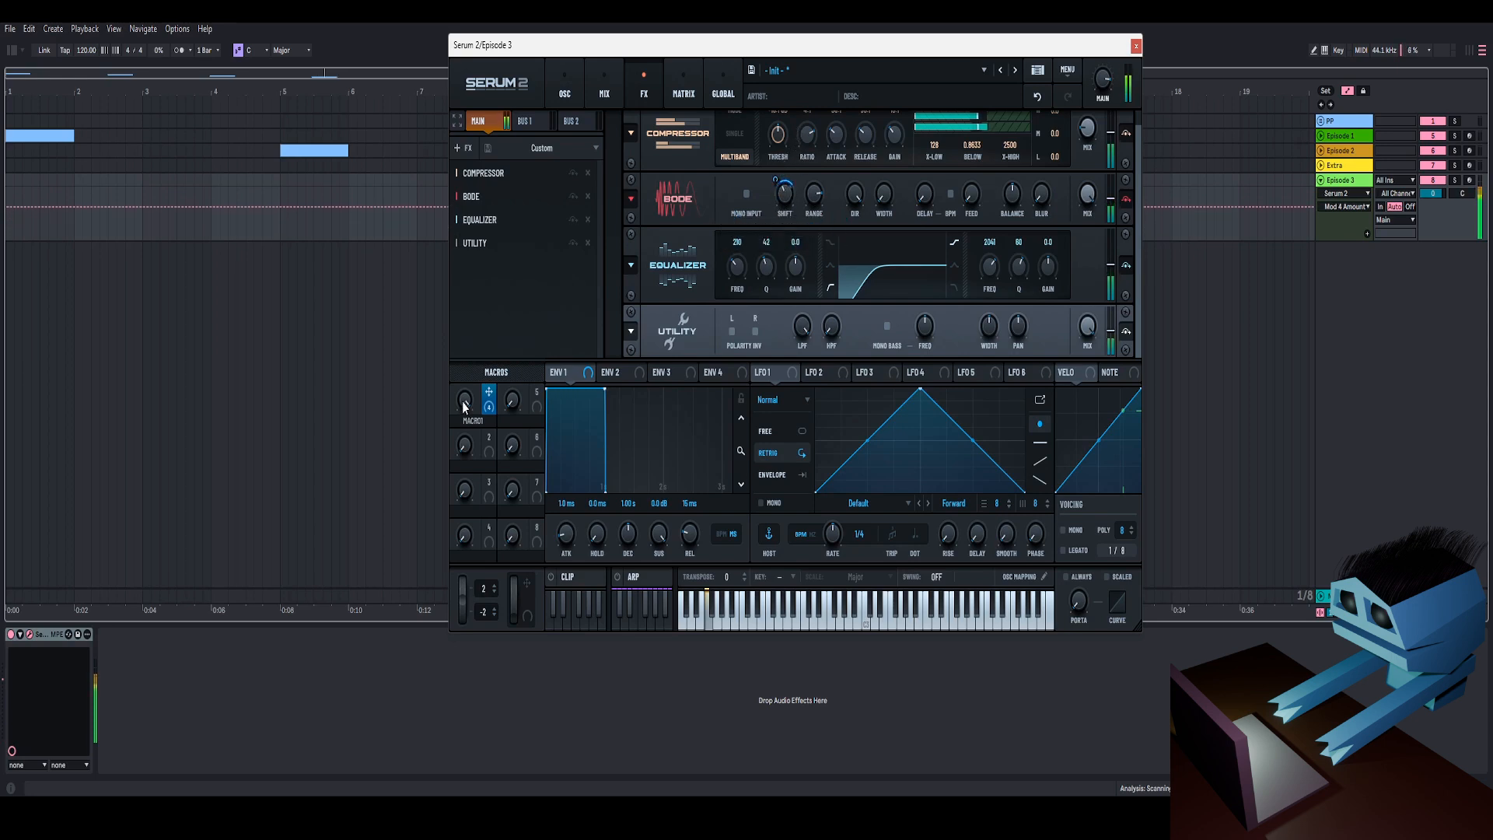
pyautogui.moveTo(464, 406); pyautogui.dragTo(523, 385)
pyautogui.moveTo(500, 479)
pyautogui.mouseDown()
pyautogui.moveTo(469, 591)
pyautogui.moveTo(498, 479)
pyautogui.mouseUp()
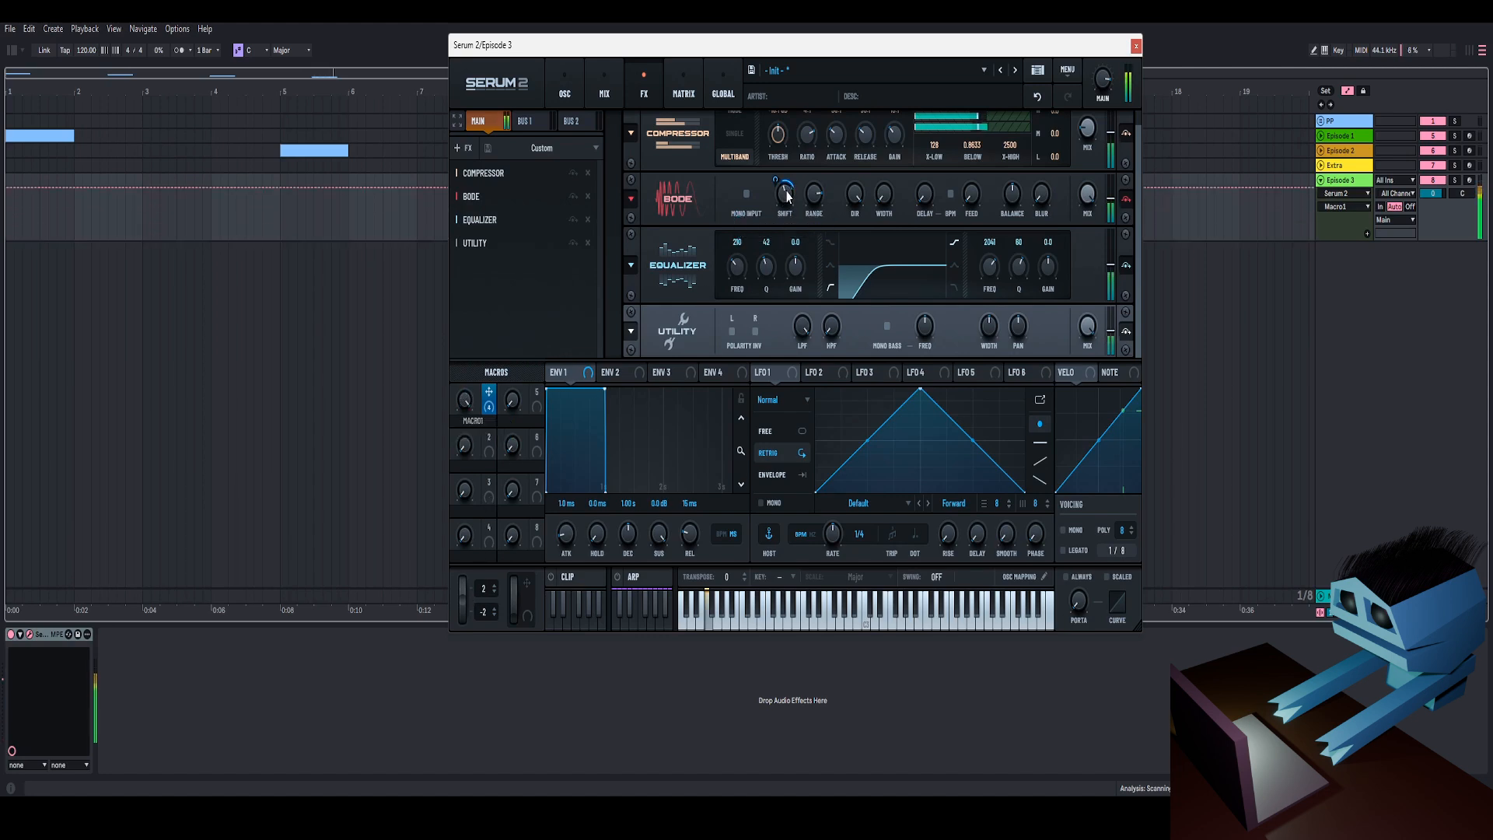
pyautogui.moveTo(467, 400); pyautogui.dragTo(492, 451)
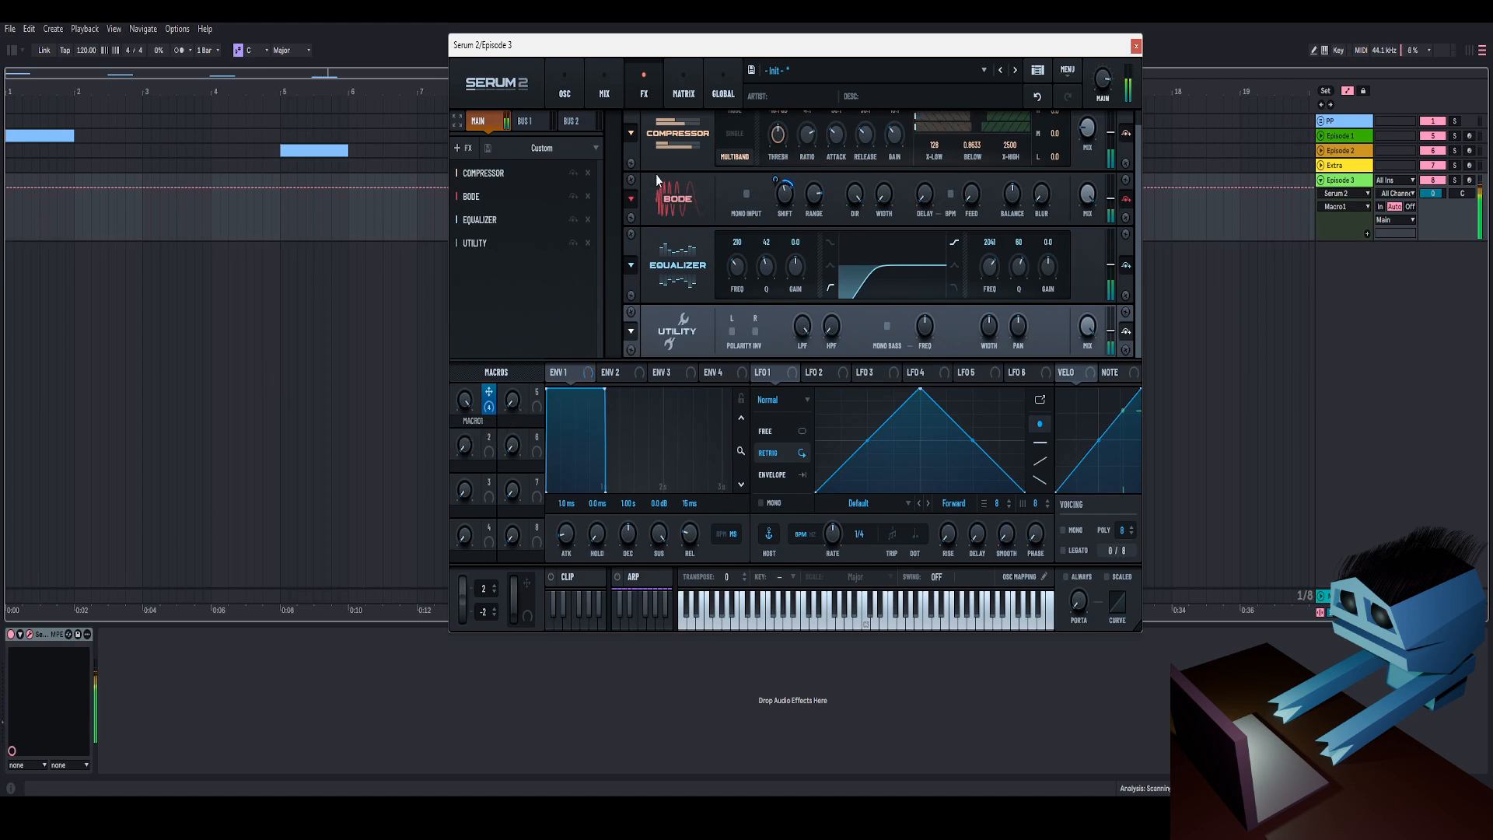
# Add a Distortion effect between the Bode and the Equalizer, raise its Drive, and audition it by sweeping Macro 1.
pyautogui.click(464, 148)
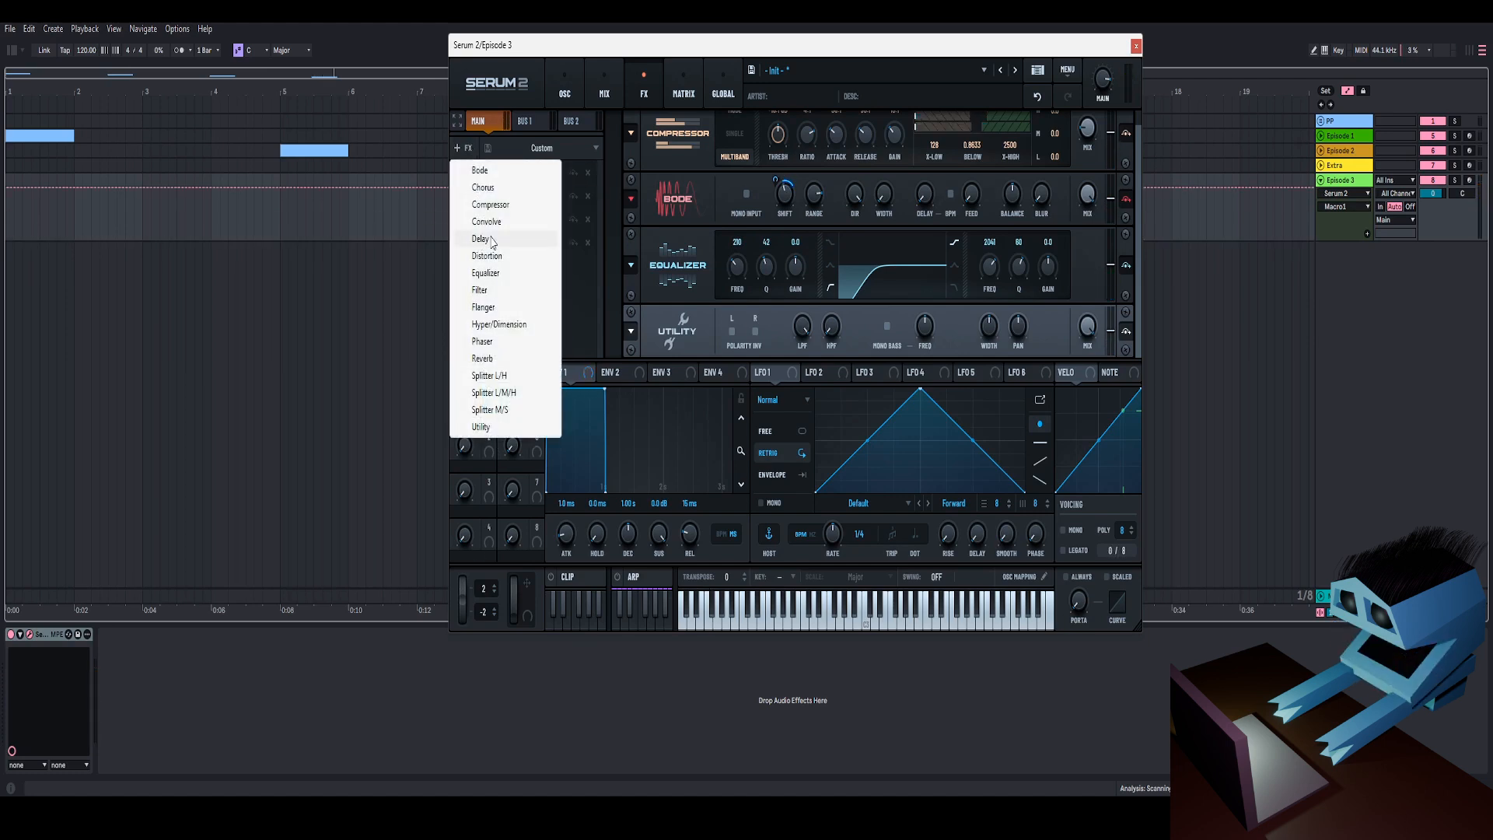
pyautogui.click(487, 256)
pyautogui.moveTo(482, 266); pyautogui.dragTo(487, 220)
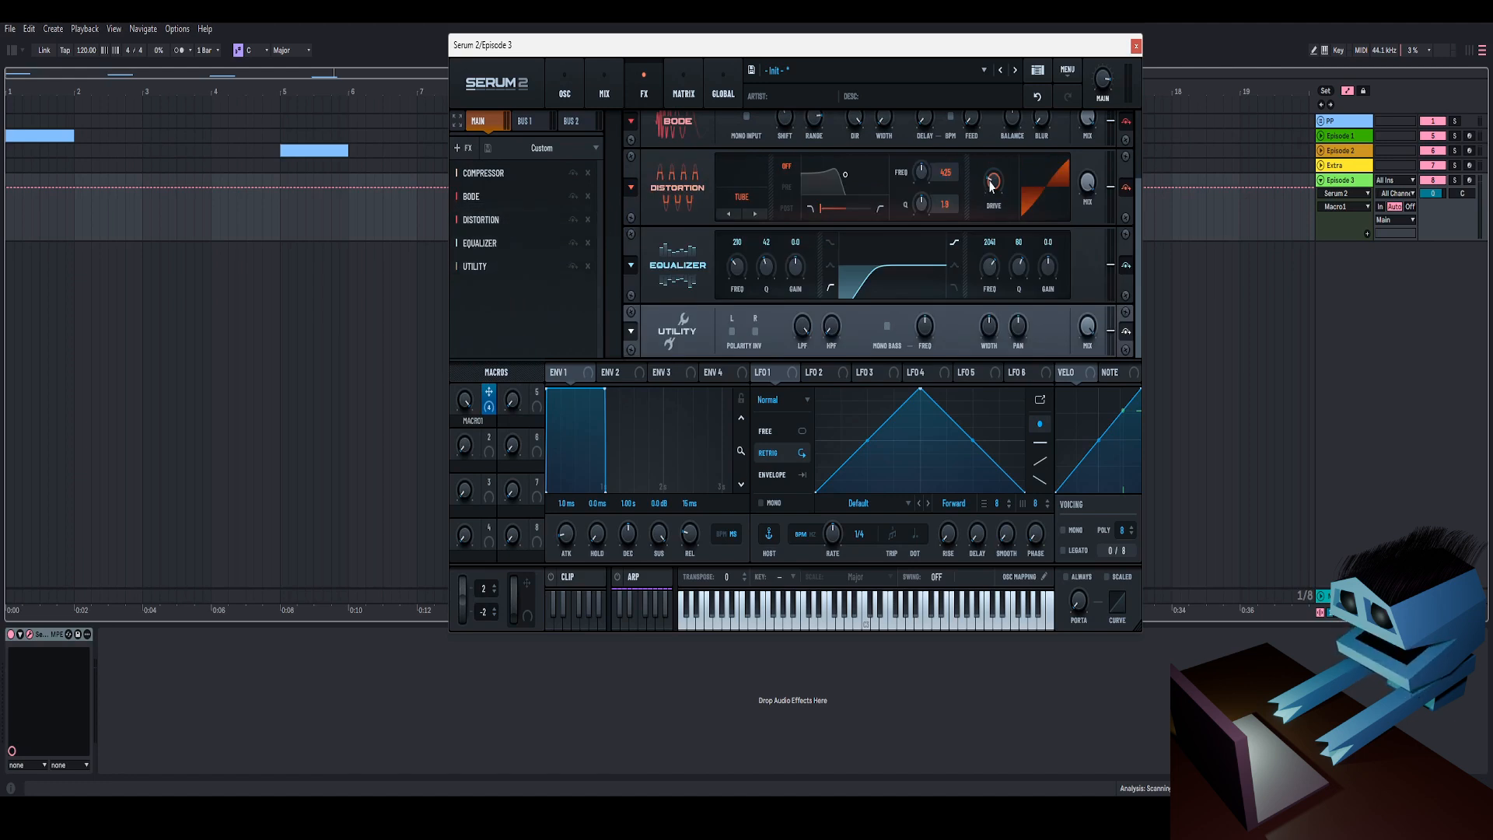
pyautogui.moveTo(992, 183); pyautogui.dragTo(1024, 139)
pyautogui.moveTo(467, 406)
pyautogui.mouseDown()
pyautogui.moveTo(436, 552)
pyautogui.moveTo(470, 413)
pyautogui.mouseUp()
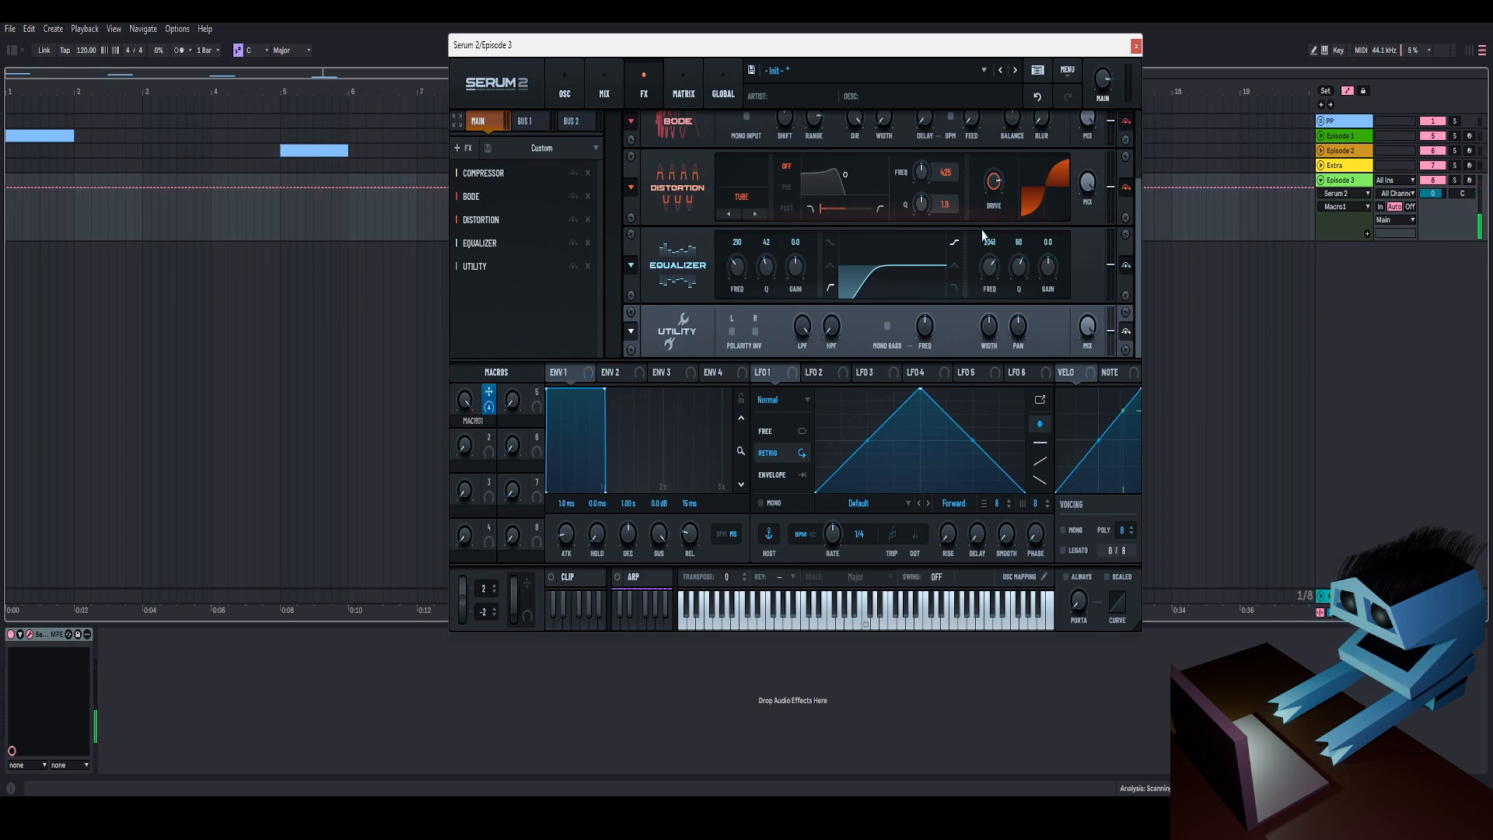
pyautogui.moveTo(466, 406); pyautogui.dragTo(474, 437)
# Fine-tune Macro 1's modulation depth on the Bode's Shift while sweeping the macro over a held note.
pyautogui.click(1241, 71)
pyautogui.moveTo(476, 352); pyautogui.dragTo(487, 319)
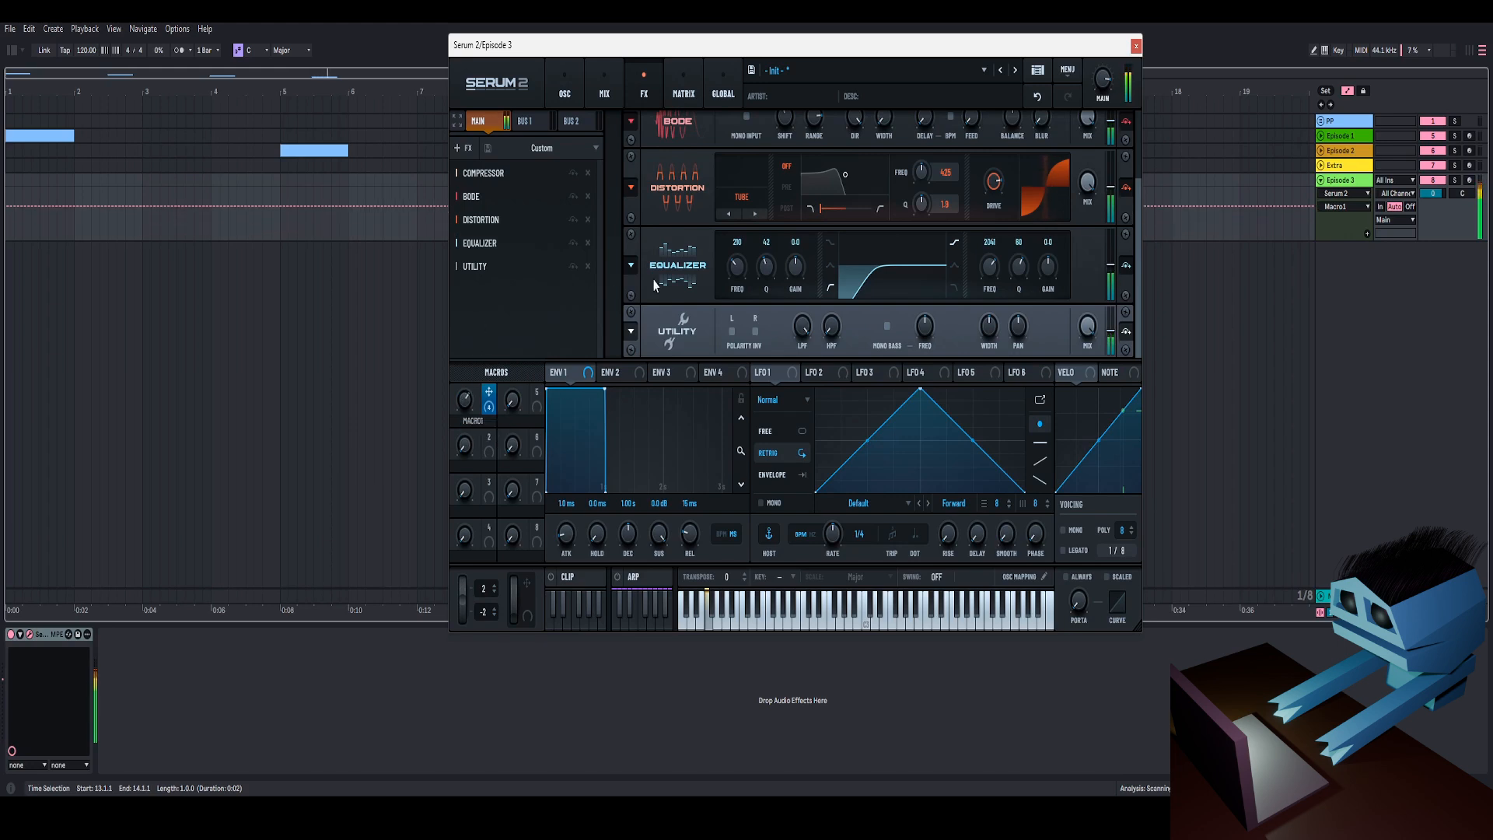
pyautogui.scroll(2, 730, 213)
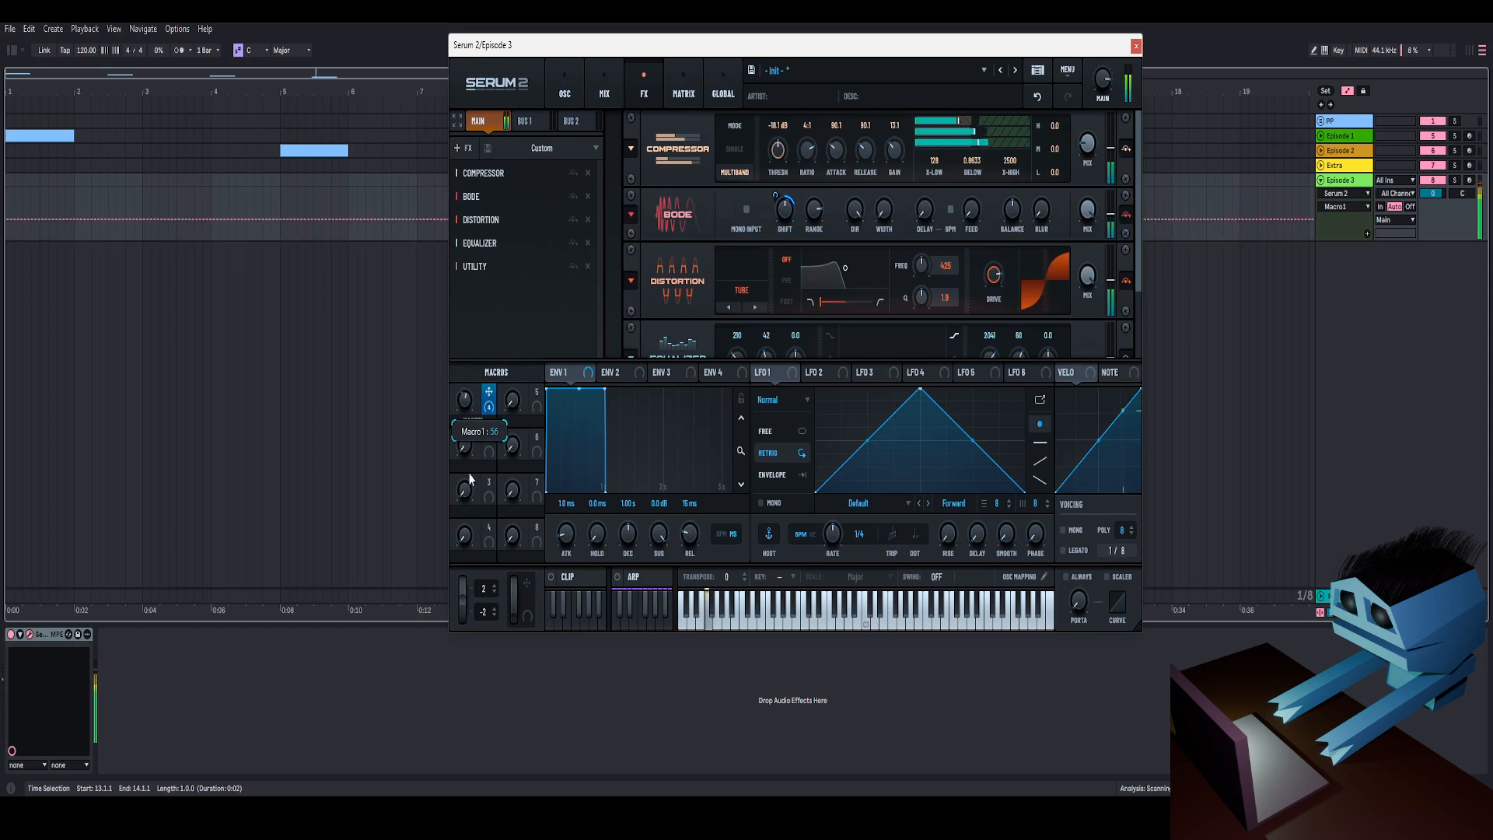
pyautogui.moveTo(470, 502); pyautogui.dragTo(491, 358)
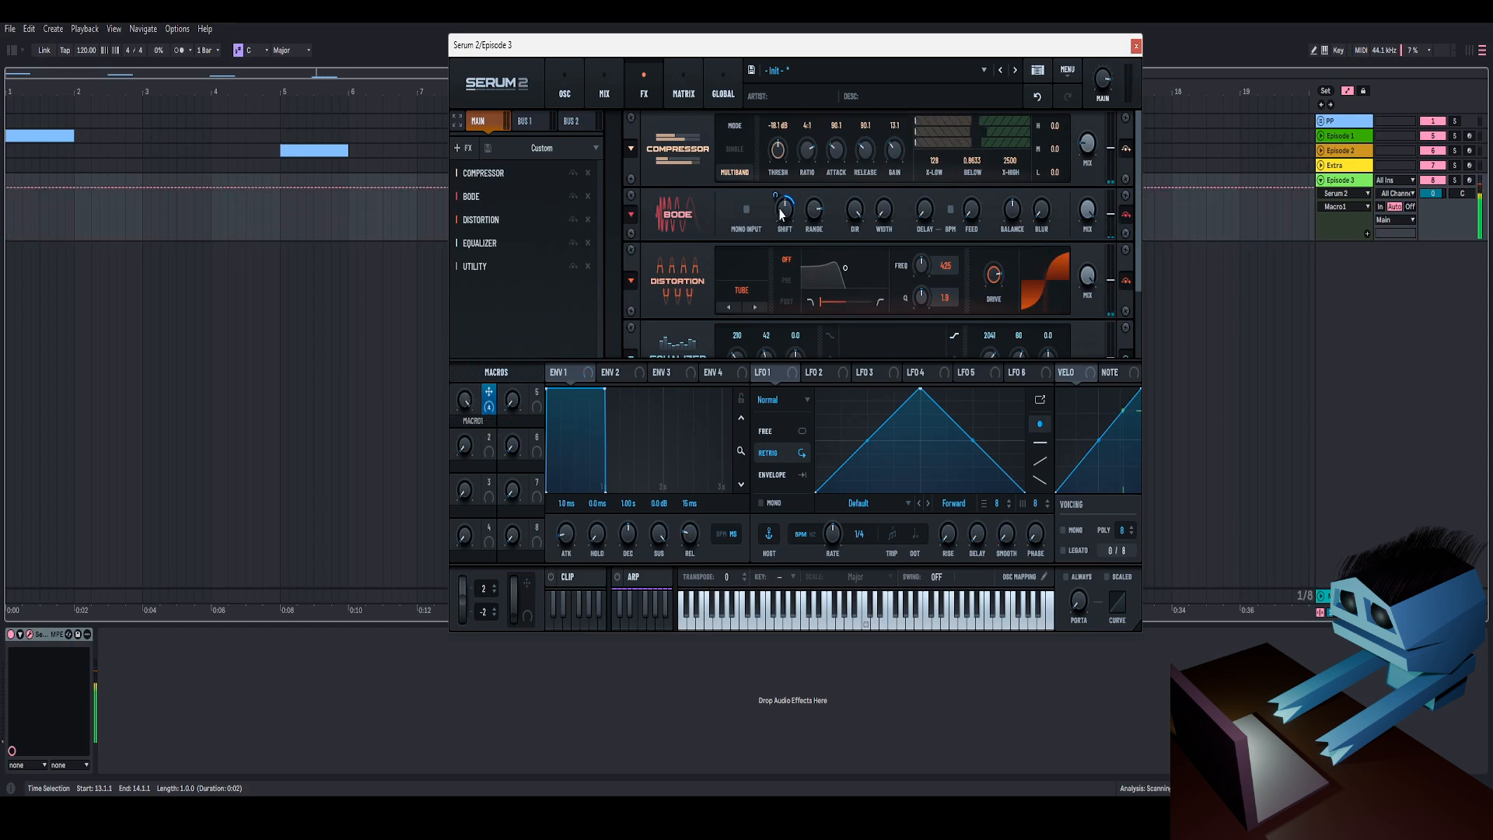
pyautogui.moveTo(776, 196); pyautogui.dragTo(776, 192)
pyautogui.click(470, 401)
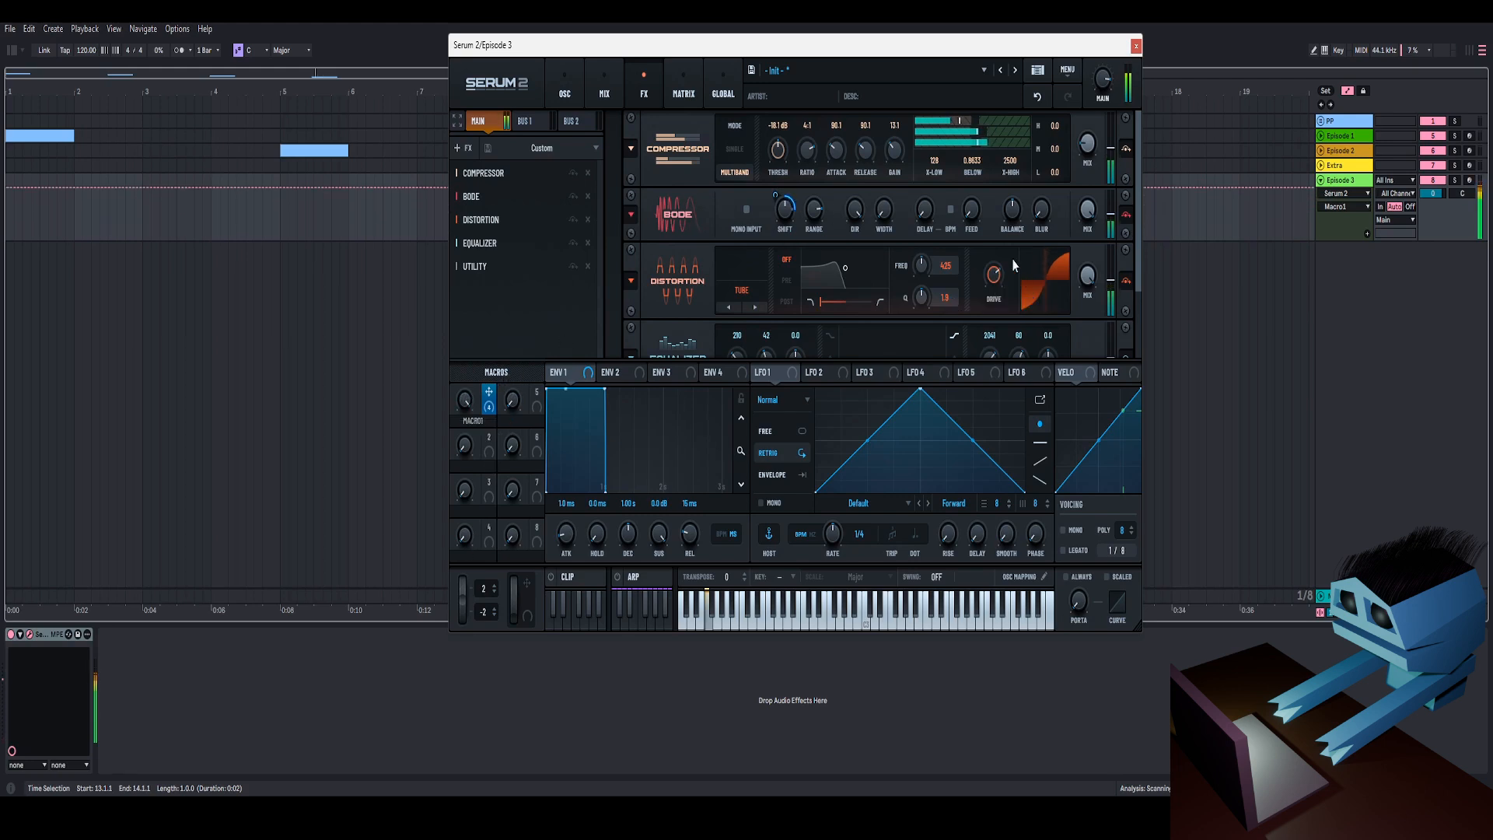
# Rebalance the Distortion's Drive and Mix with a lighter Drive while auditioning the bass with Macro 1 sweeps.
pyautogui.moveTo(998, 283); pyautogui.dragTo(1003, 268)
pyautogui.moveTo(1092, 279); pyautogui.dragTo(1081, 373)
pyautogui.moveTo(471, 404); pyautogui.dragTo(487, 437)
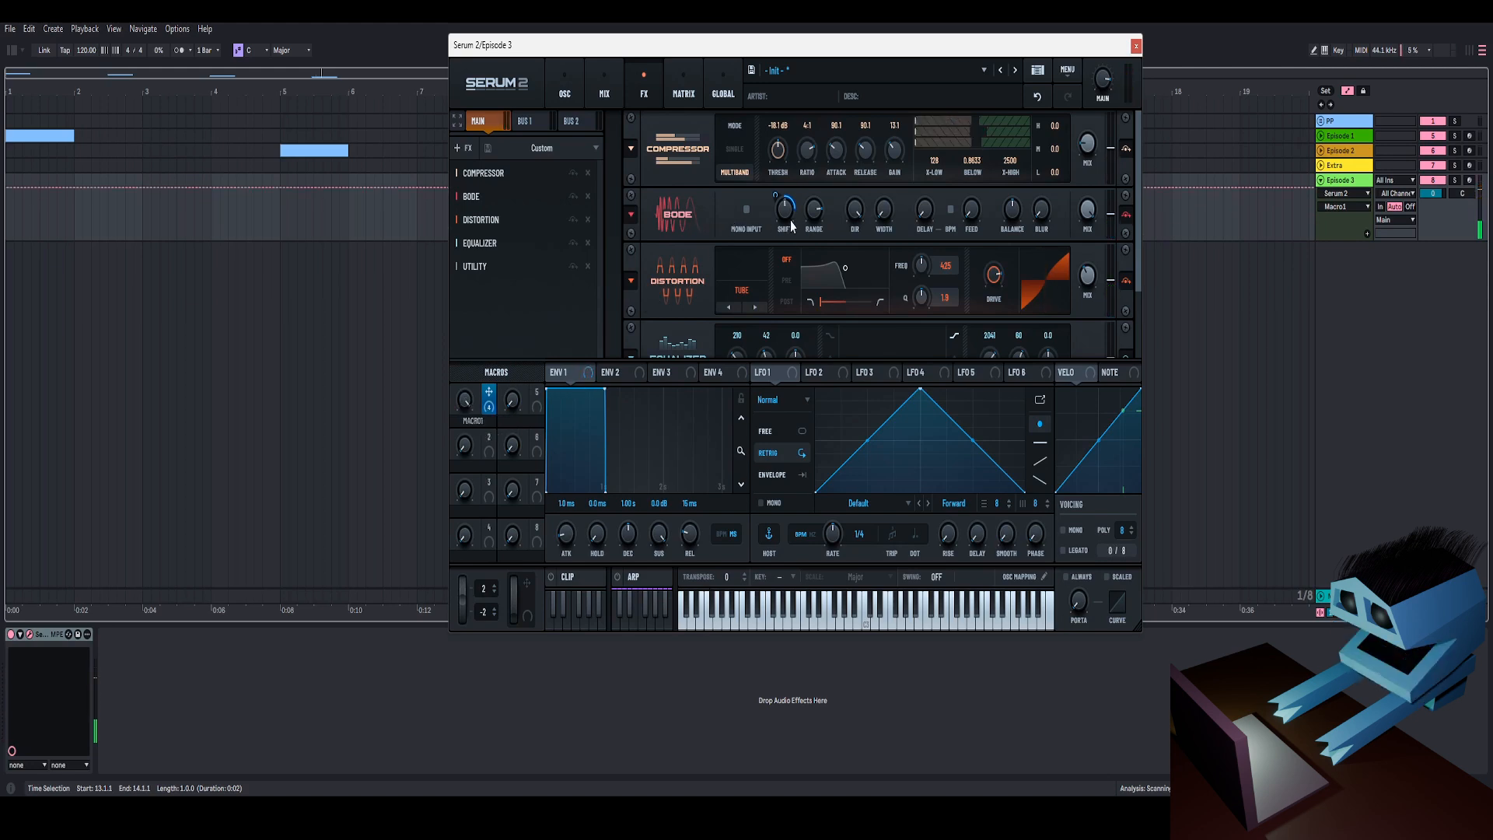
pyautogui.scroll(-1, 789, 222)
pyautogui.click(1034, 99)
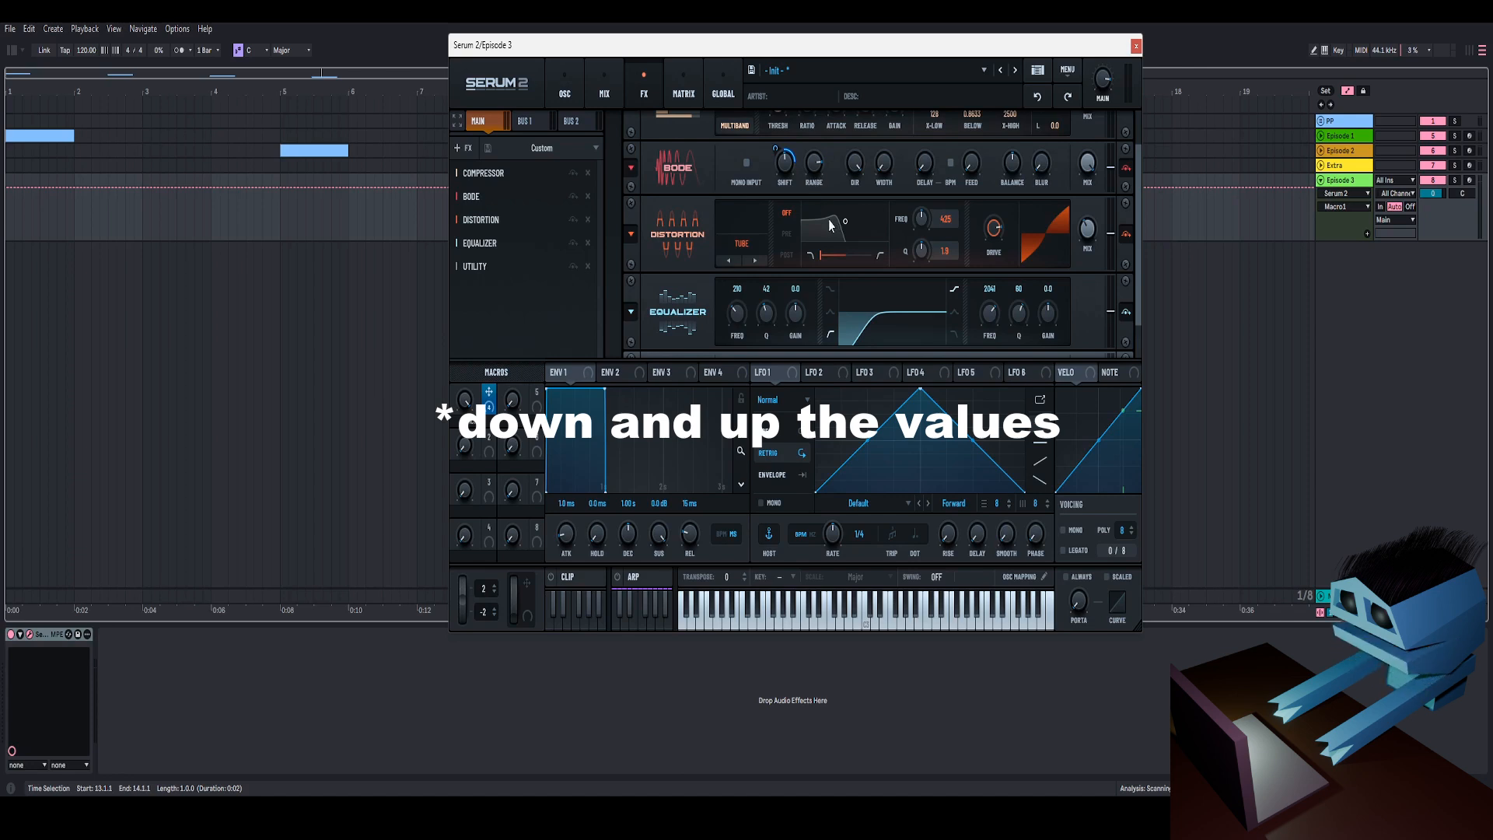
pyautogui.moveTo(467, 407); pyautogui.dragTo(499, 434)
pyautogui.press('space')
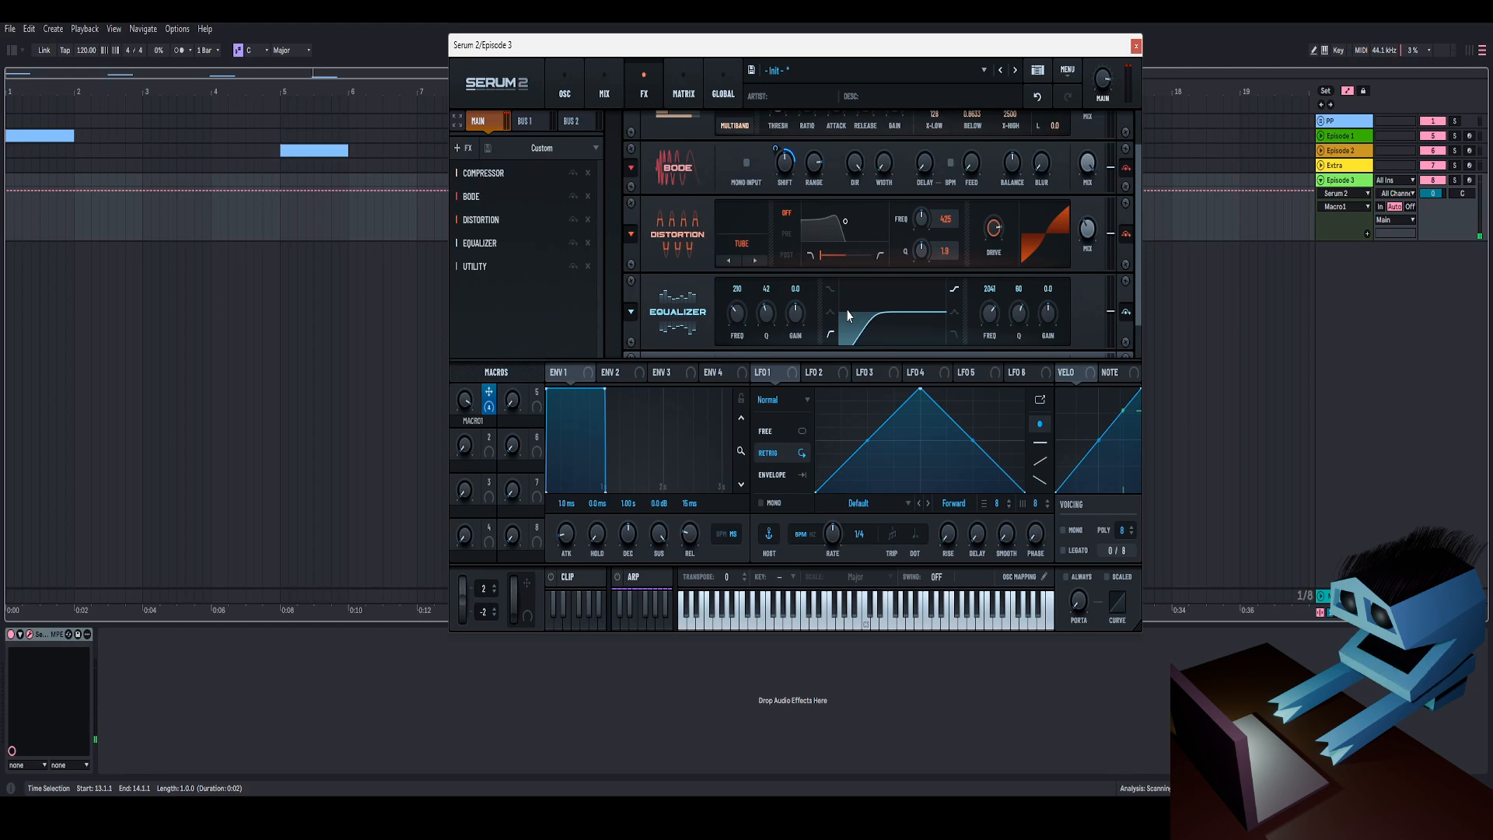
# Set oscillator A's start phase to 0° and its random phase amount to 0.
pyautogui.click(605, 84)
pyautogui.click(580, 81)
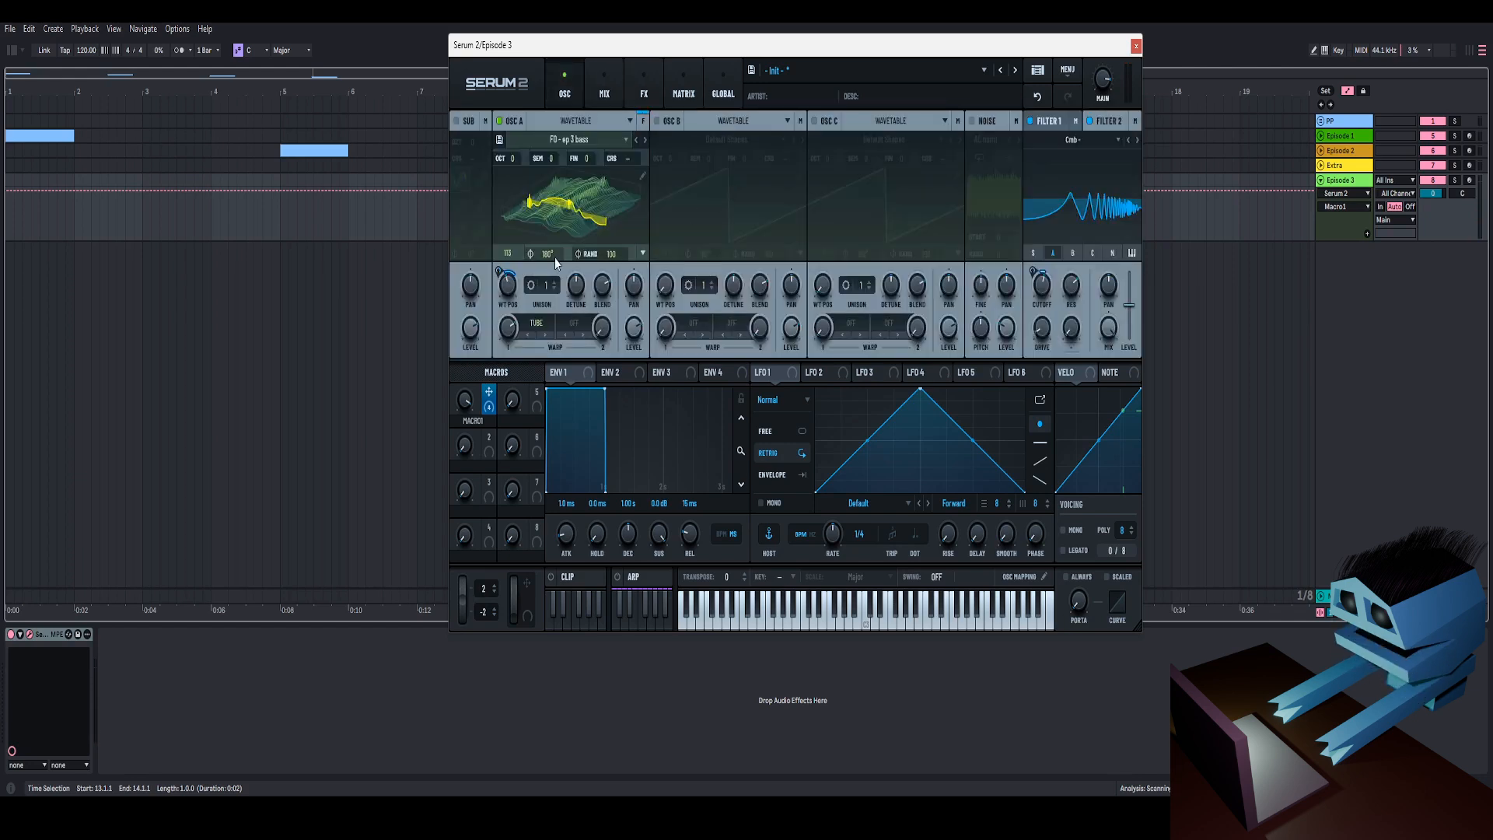
pyautogui.moveTo(549, 256); pyautogui.dragTo(574, 347)
pyautogui.moveTo(614, 255); pyautogui.dragTo(582, 413)
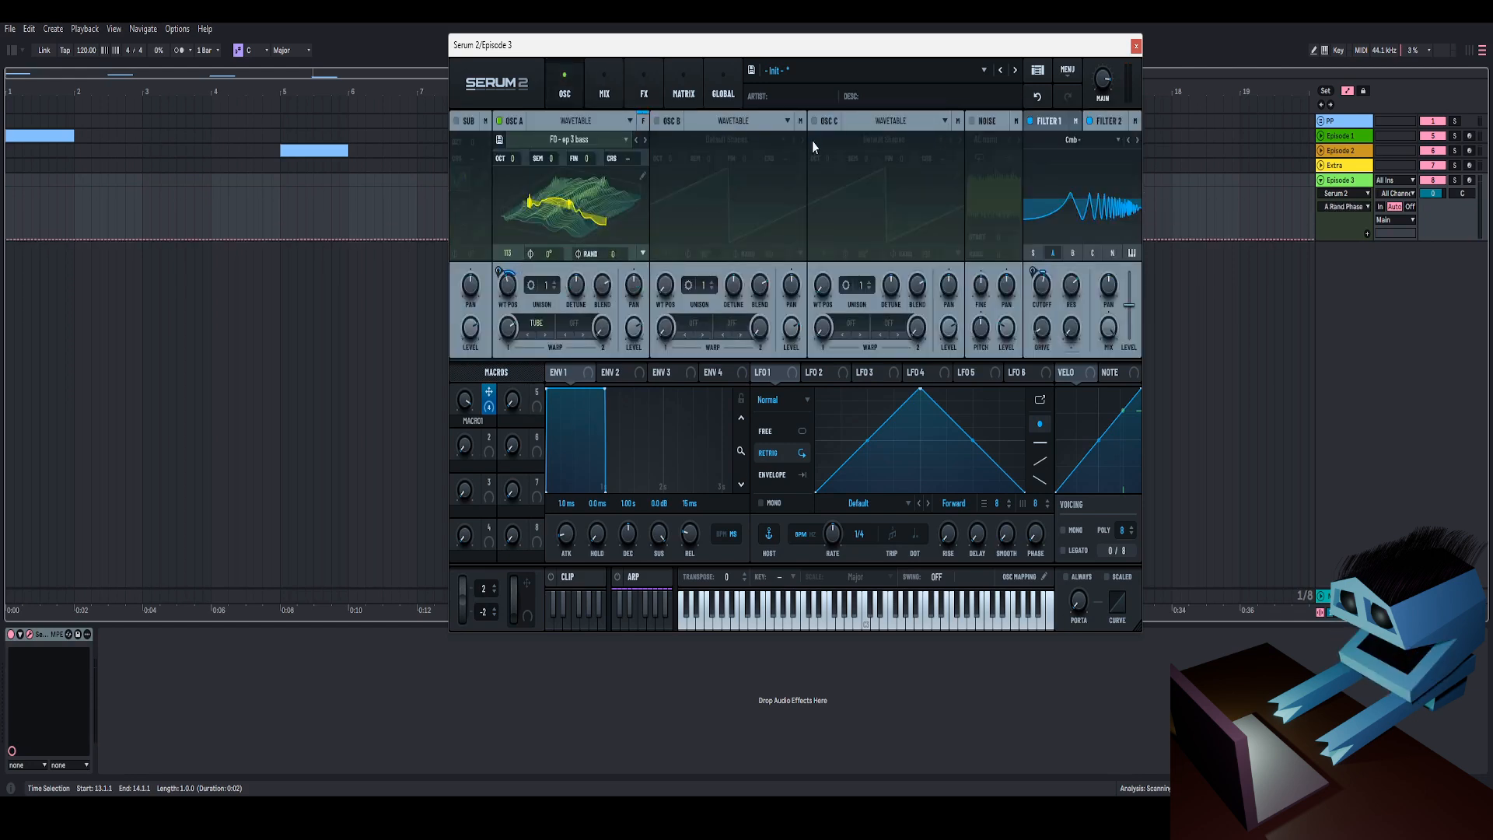
# Enable oscillator B as a sine from Default Shapes, routed to Direct, and audition it with Macro 1 sweeps.
pyautogui.click(657, 122)
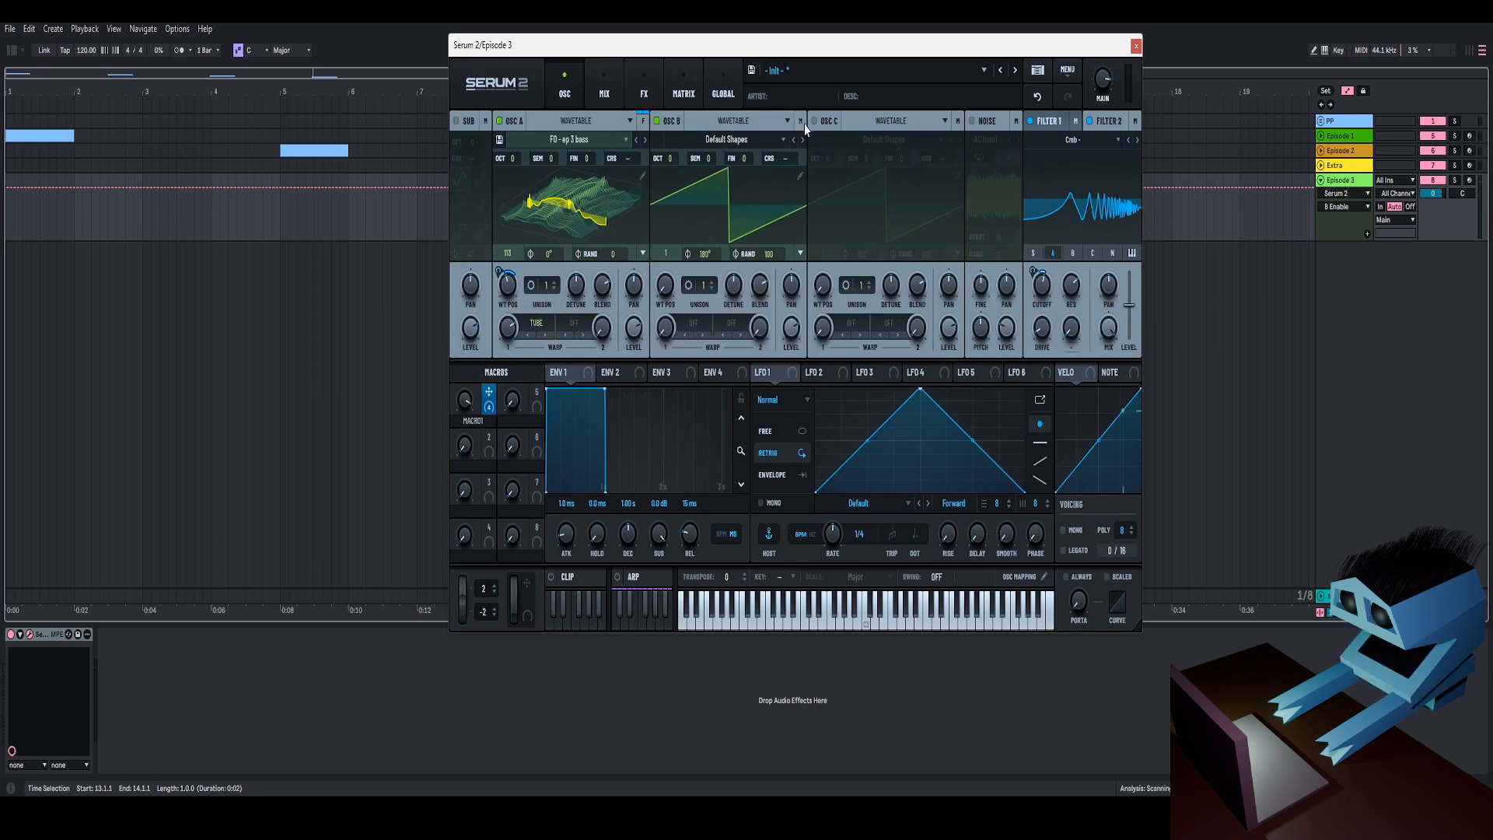
pyautogui.click(801, 122)
pyautogui.click(774, 141)
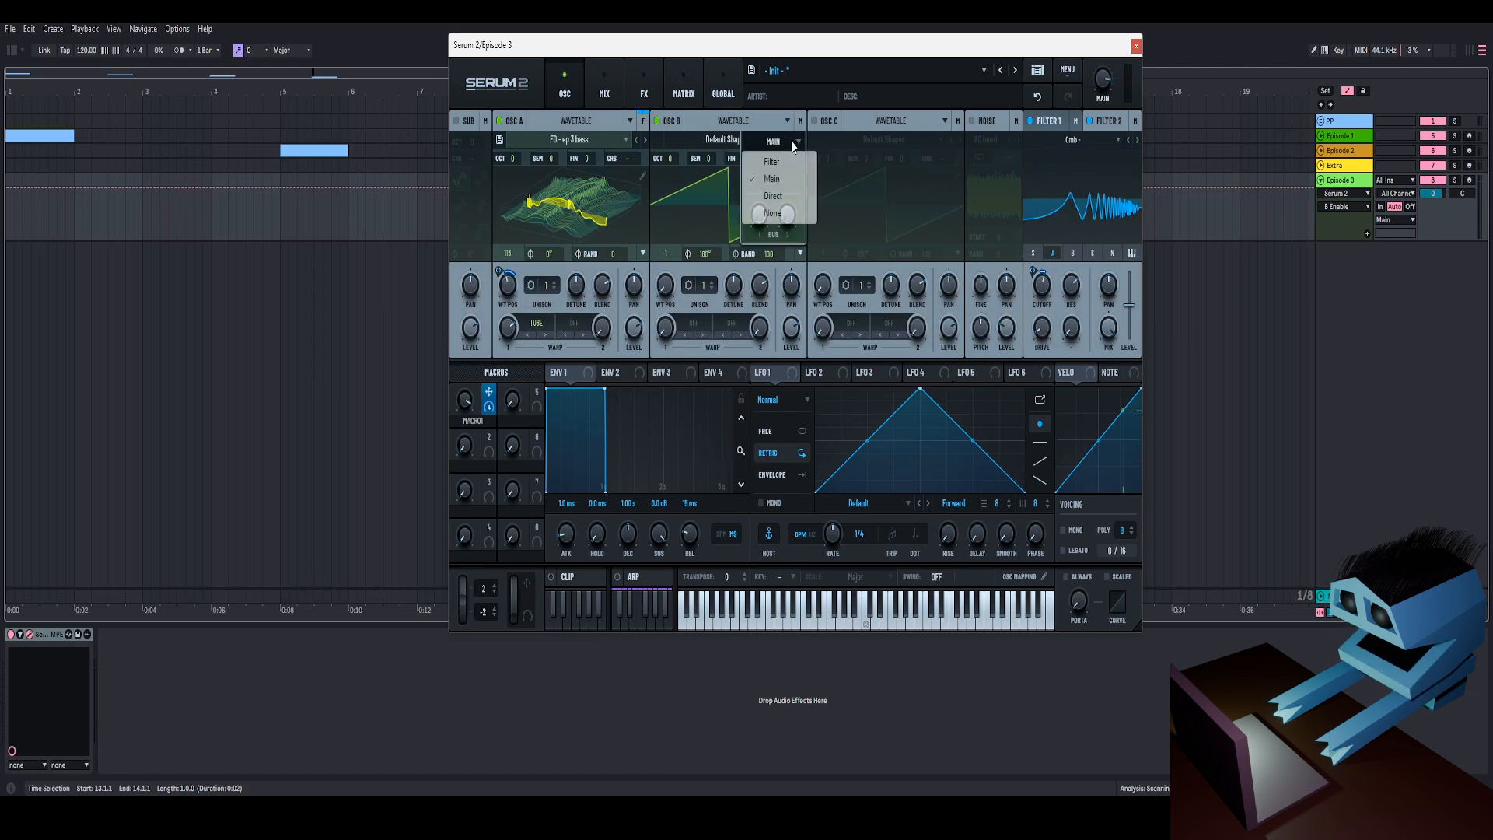
pyautogui.click(774, 196)
pyautogui.moveTo(669, 280); pyautogui.dragTo(674, 268)
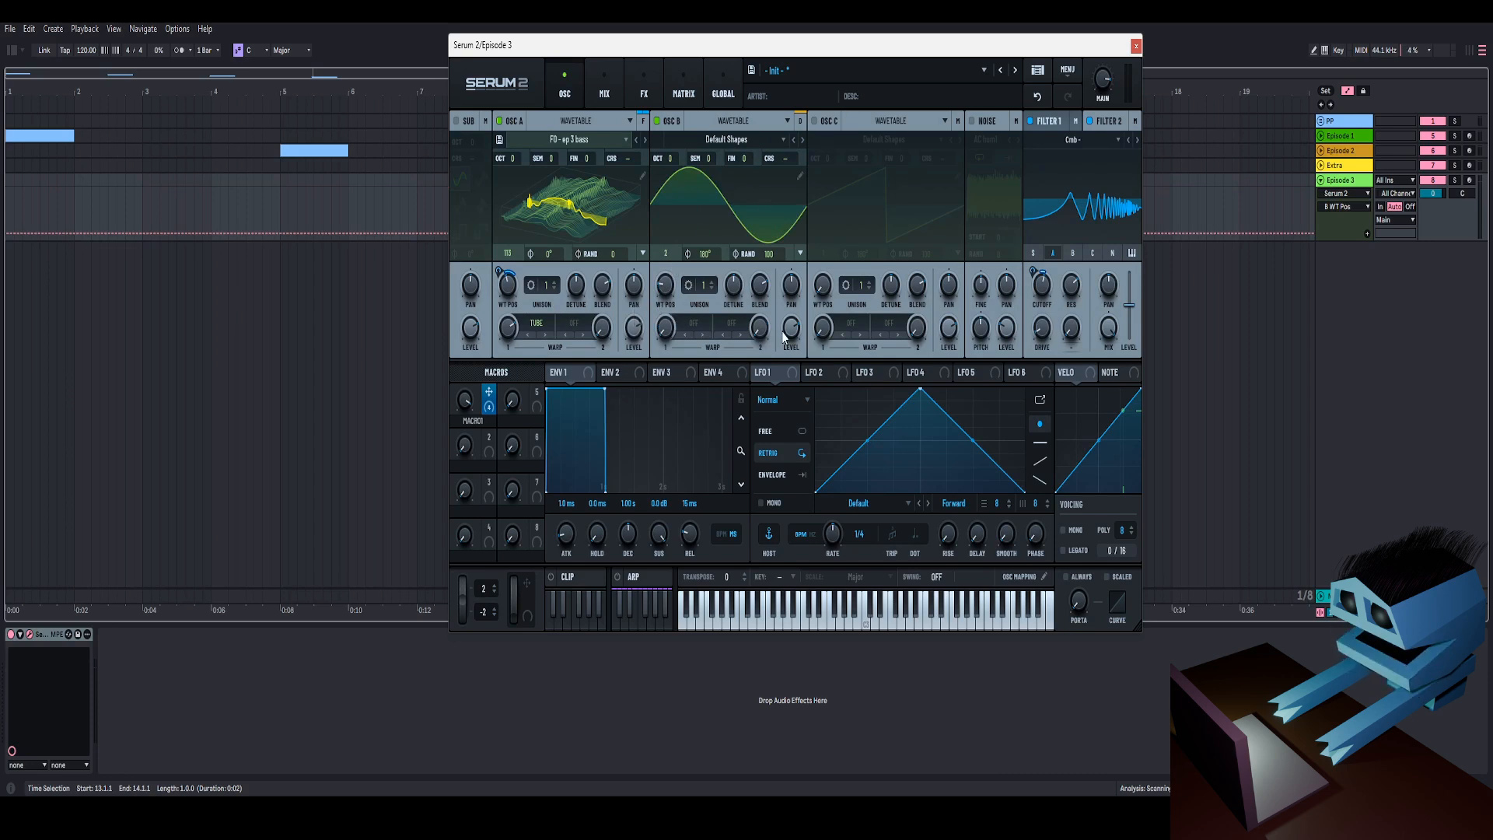
pyautogui.moveTo(467, 406); pyautogui.dragTo(476, 510)
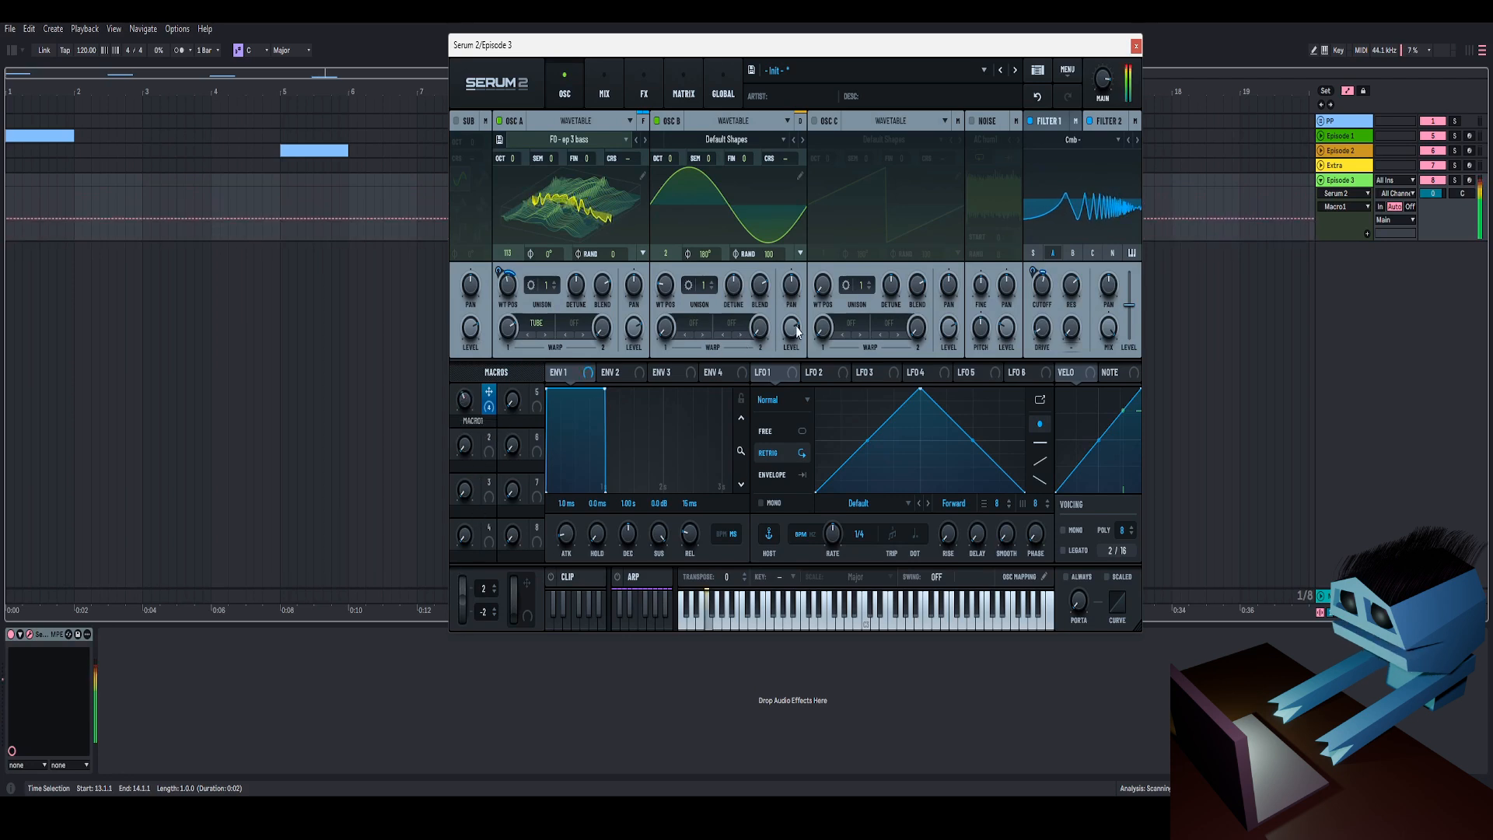
# Add a second Equalizer right after the Distortion and shape its high band as a peak at 2672 Hz, Q 55, gain 4.2.
pyautogui.click(644, 87)
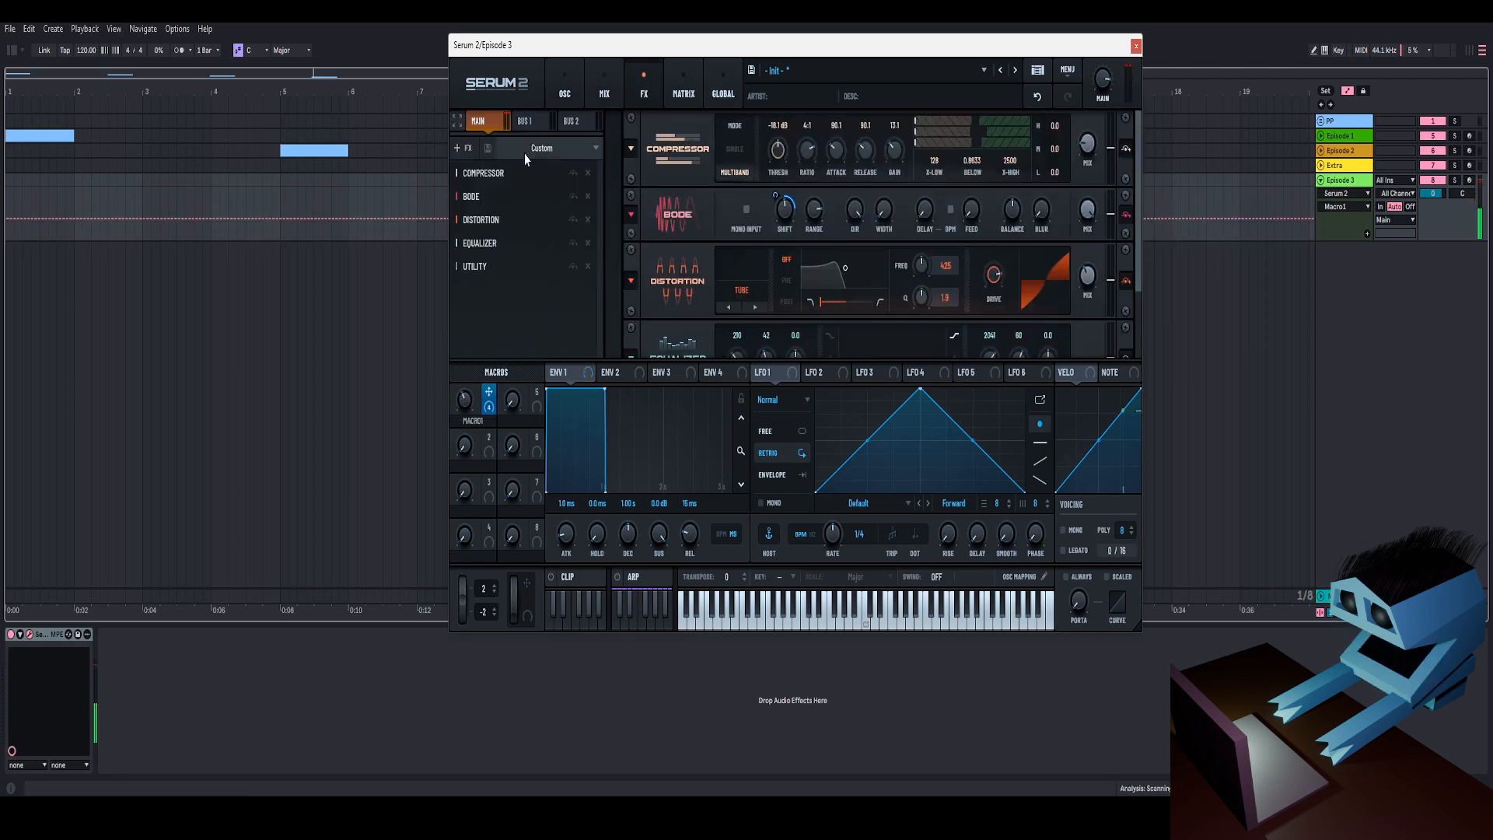
pyautogui.click(460, 148)
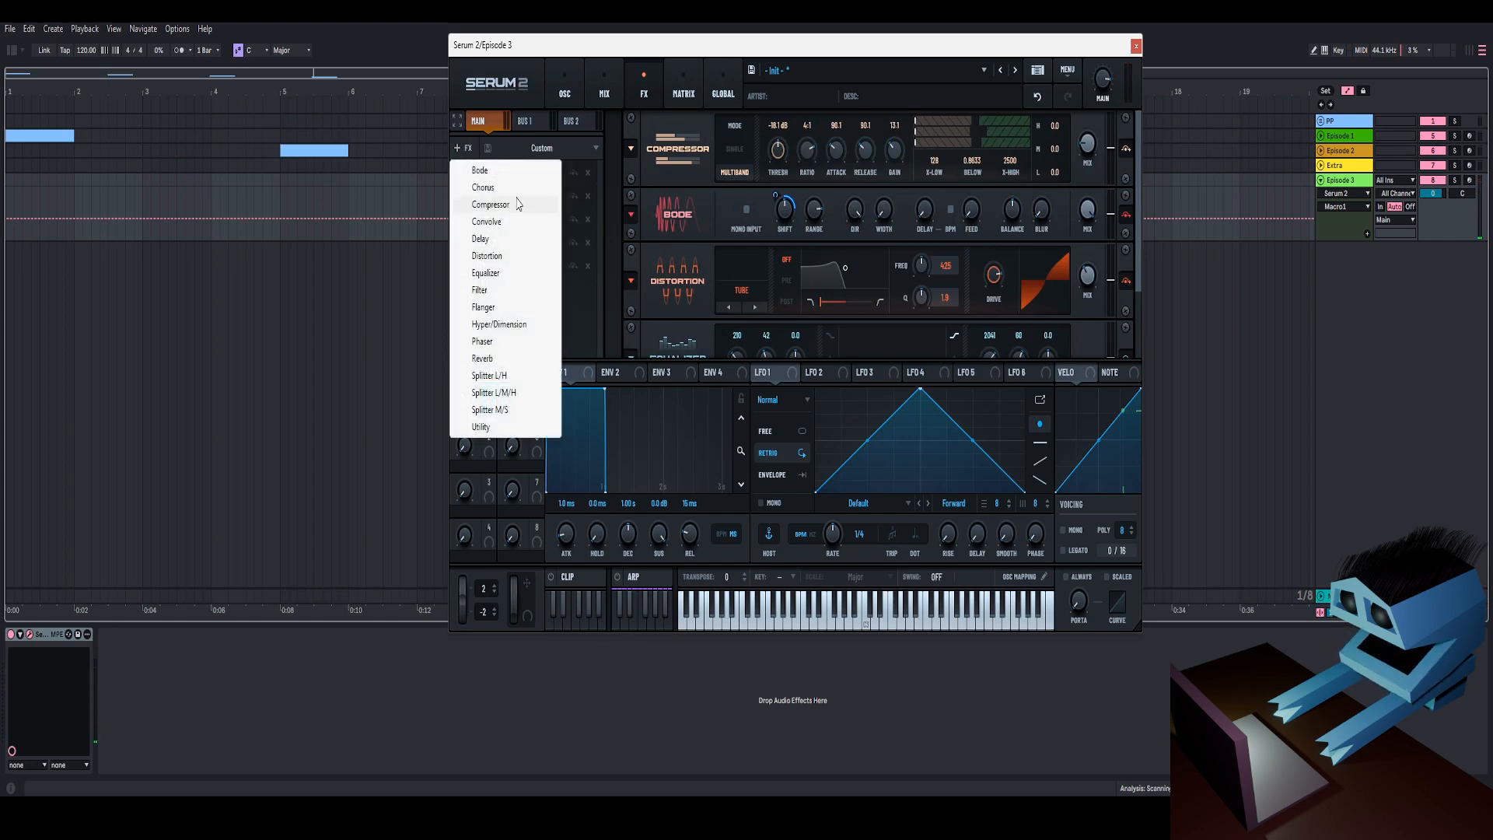
pyautogui.click(497, 274)
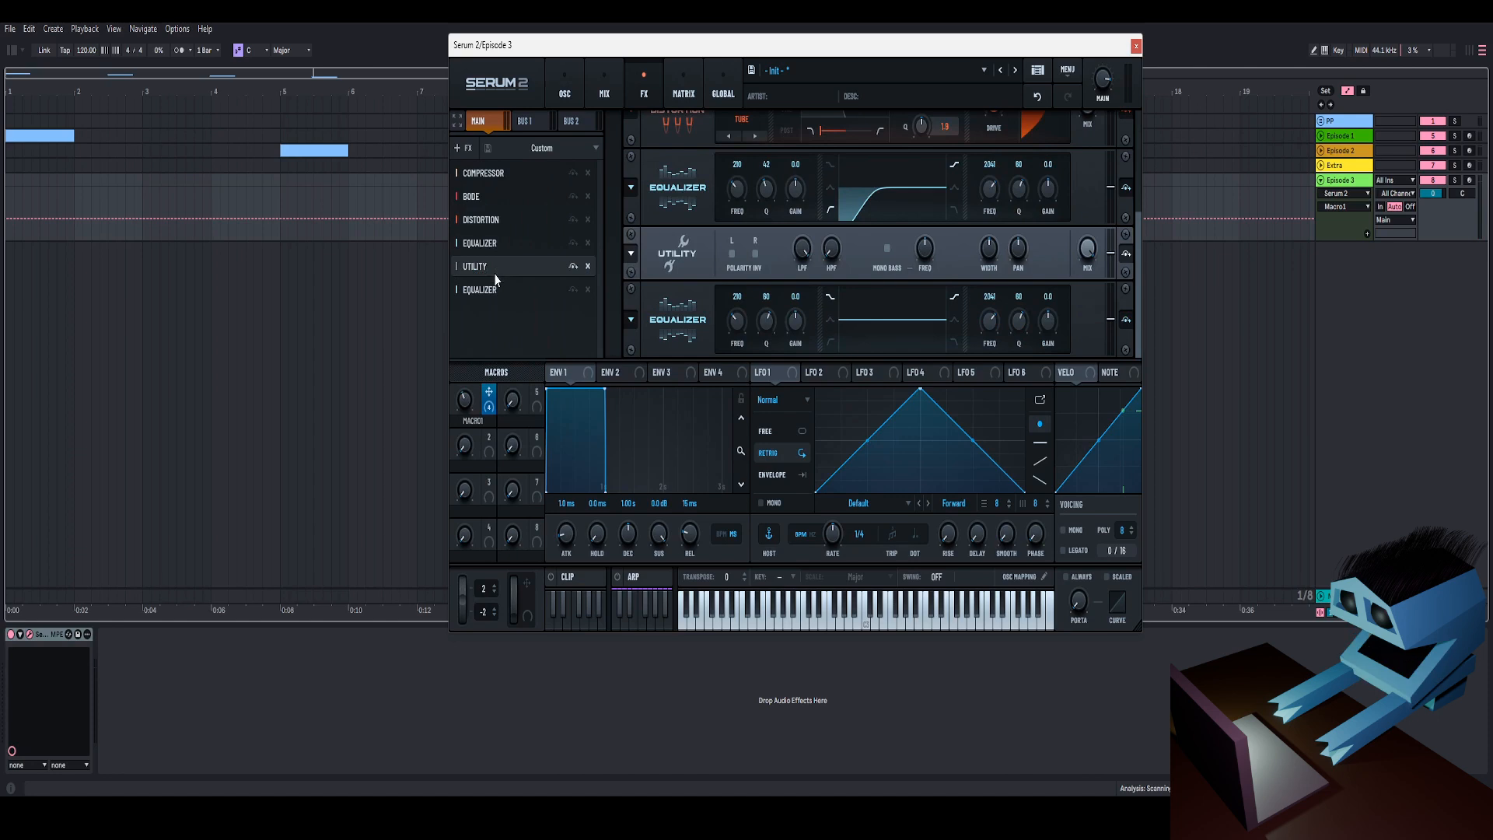
pyautogui.moveTo(490, 266); pyautogui.dragTo(493, 241)
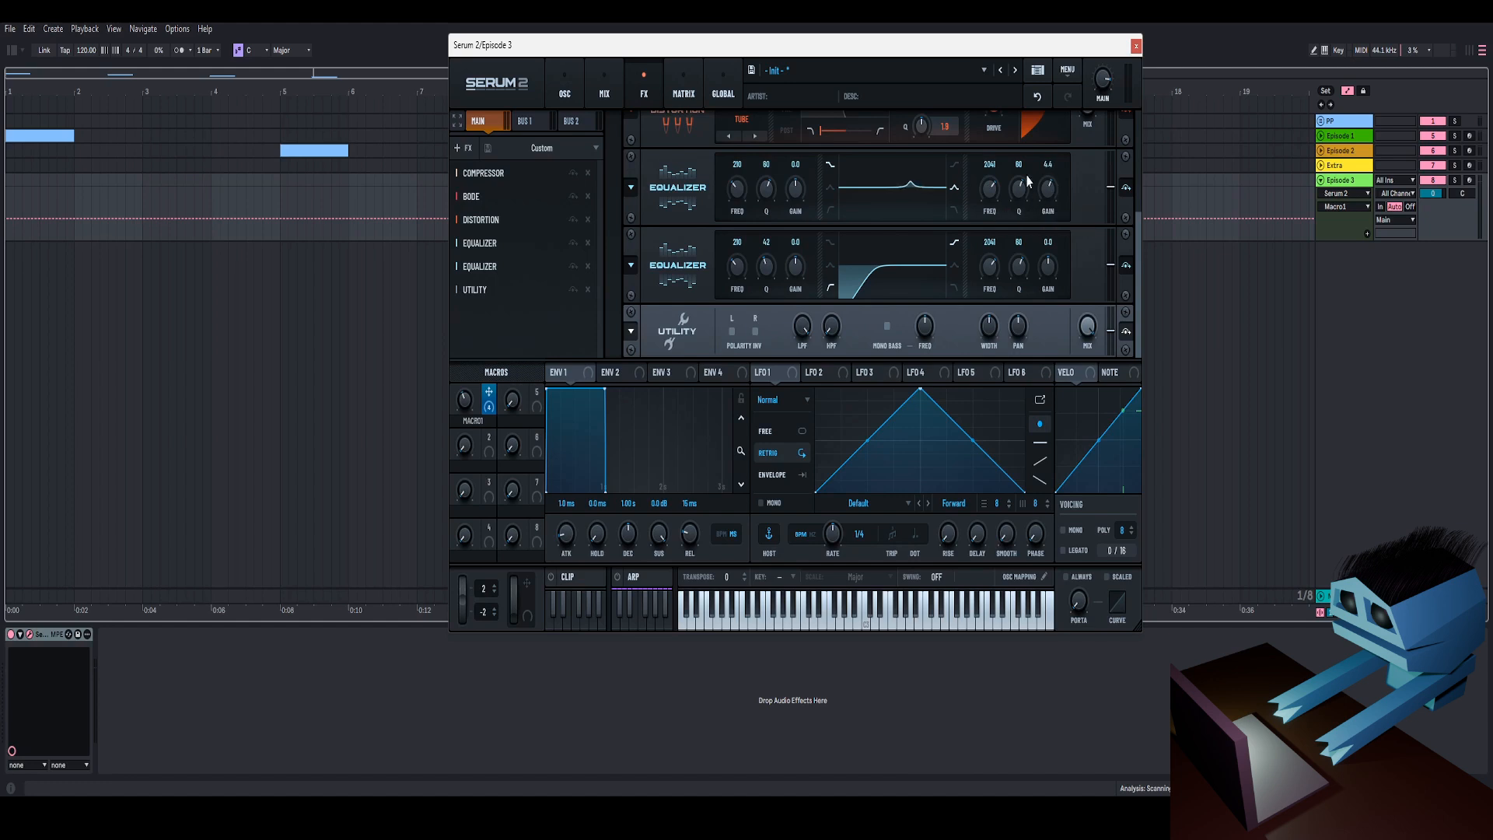
pyautogui.moveTo(990, 189); pyautogui.dragTo(994, 201)
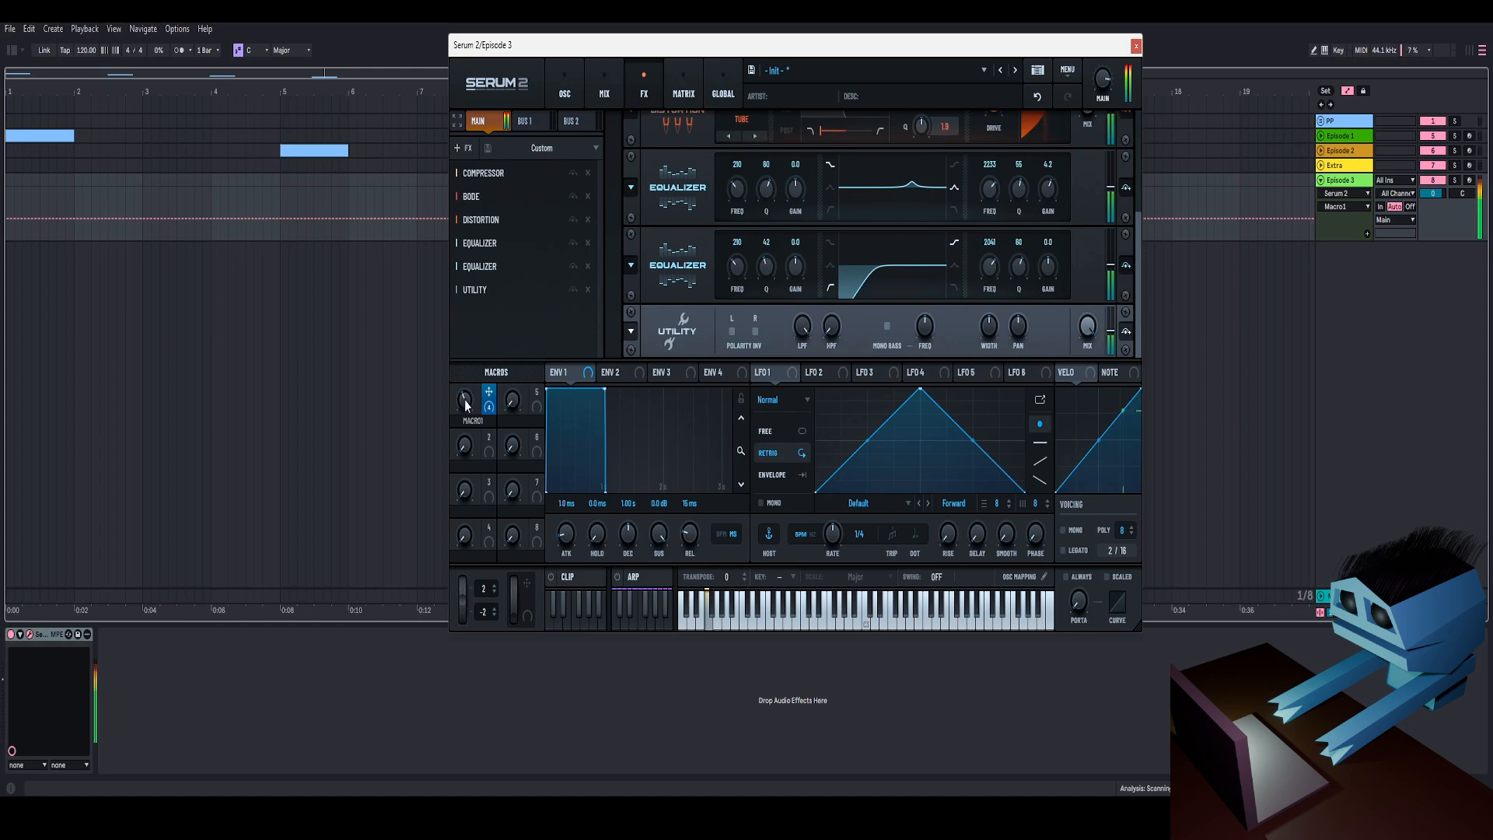
pyautogui.moveTo(465, 405); pyautogui.dragTo(495, 373)
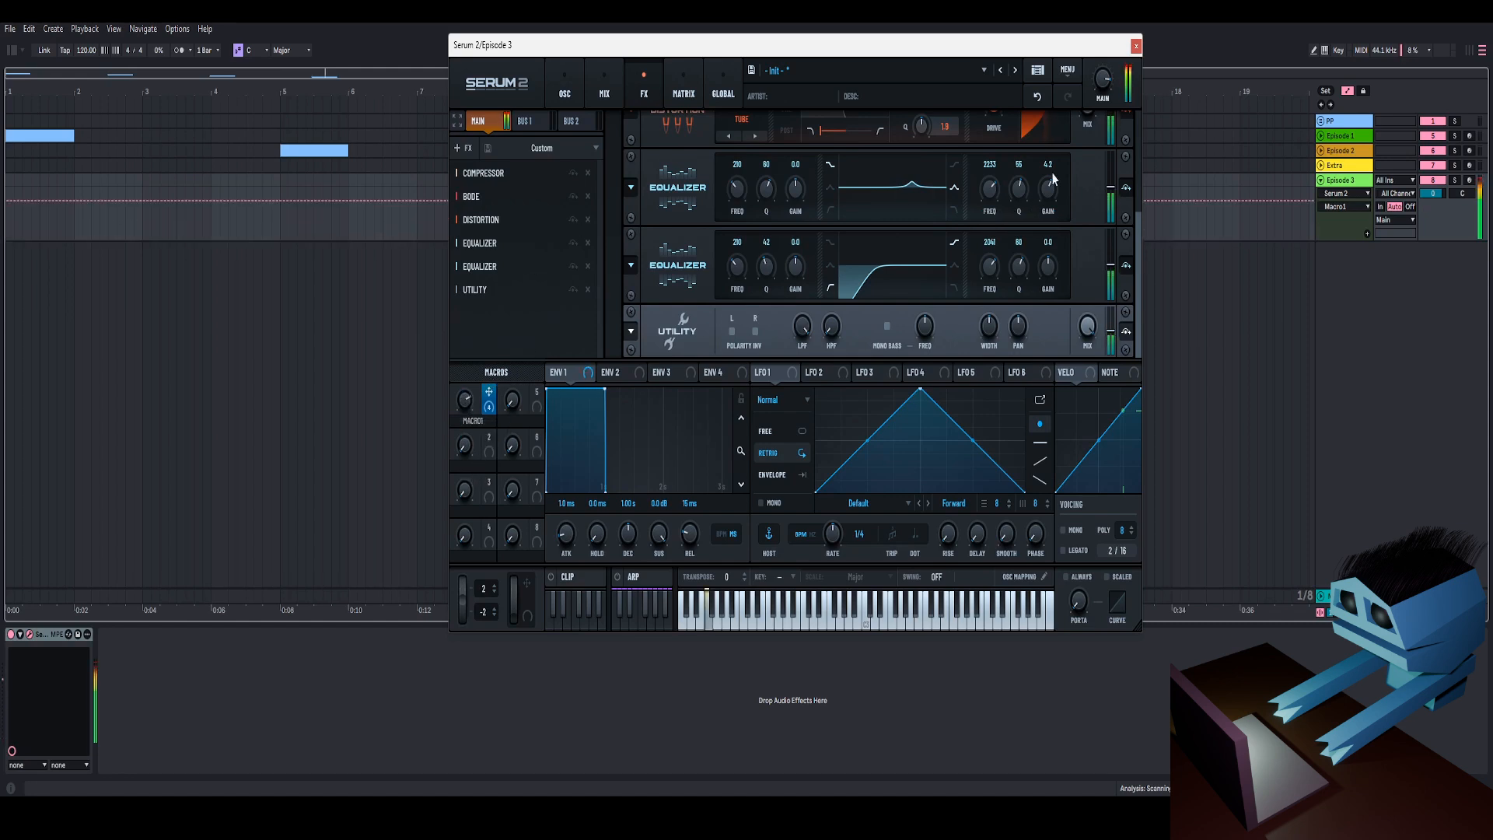
pyautogui.moveTo(995, 198); pyautogui.dragTo(996, 196)
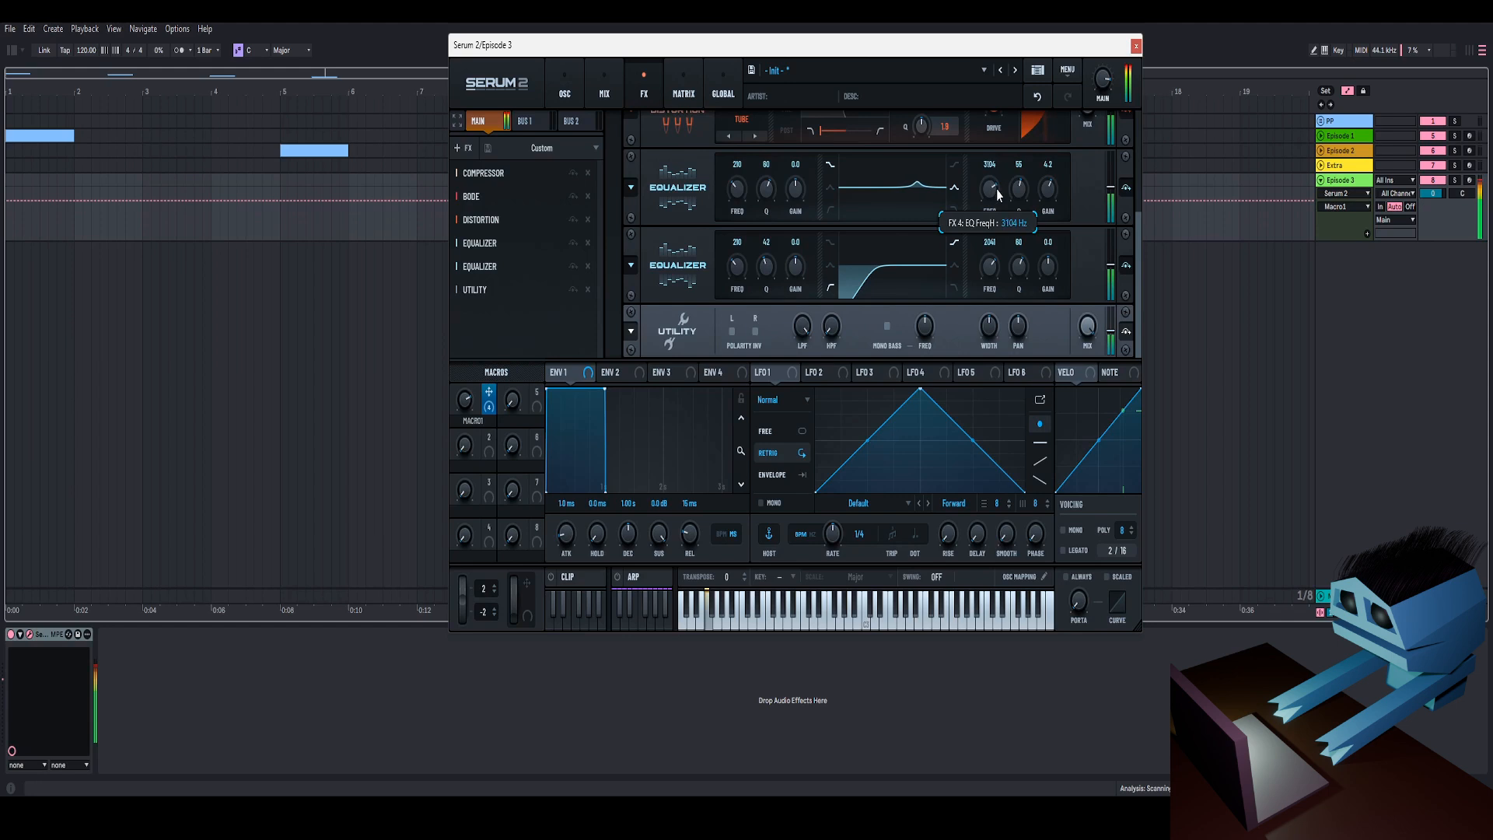
# Adjust the synth's main volume and audition the bass with Macro 1 sweeps.
pyautogui.click(564, 89)
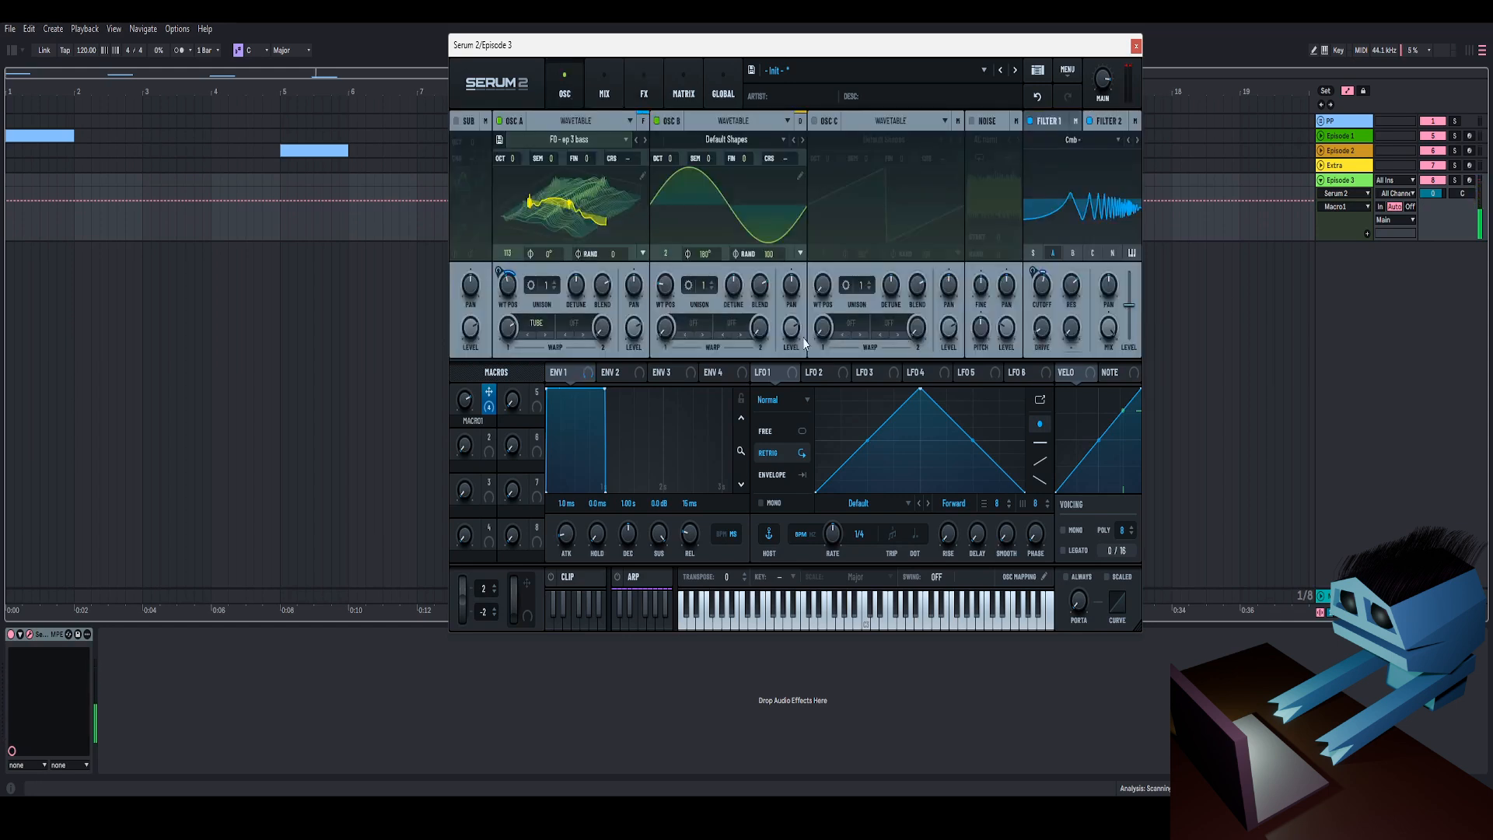
pyautogui.click(604, 90)
pyautogui.click(644, 89)
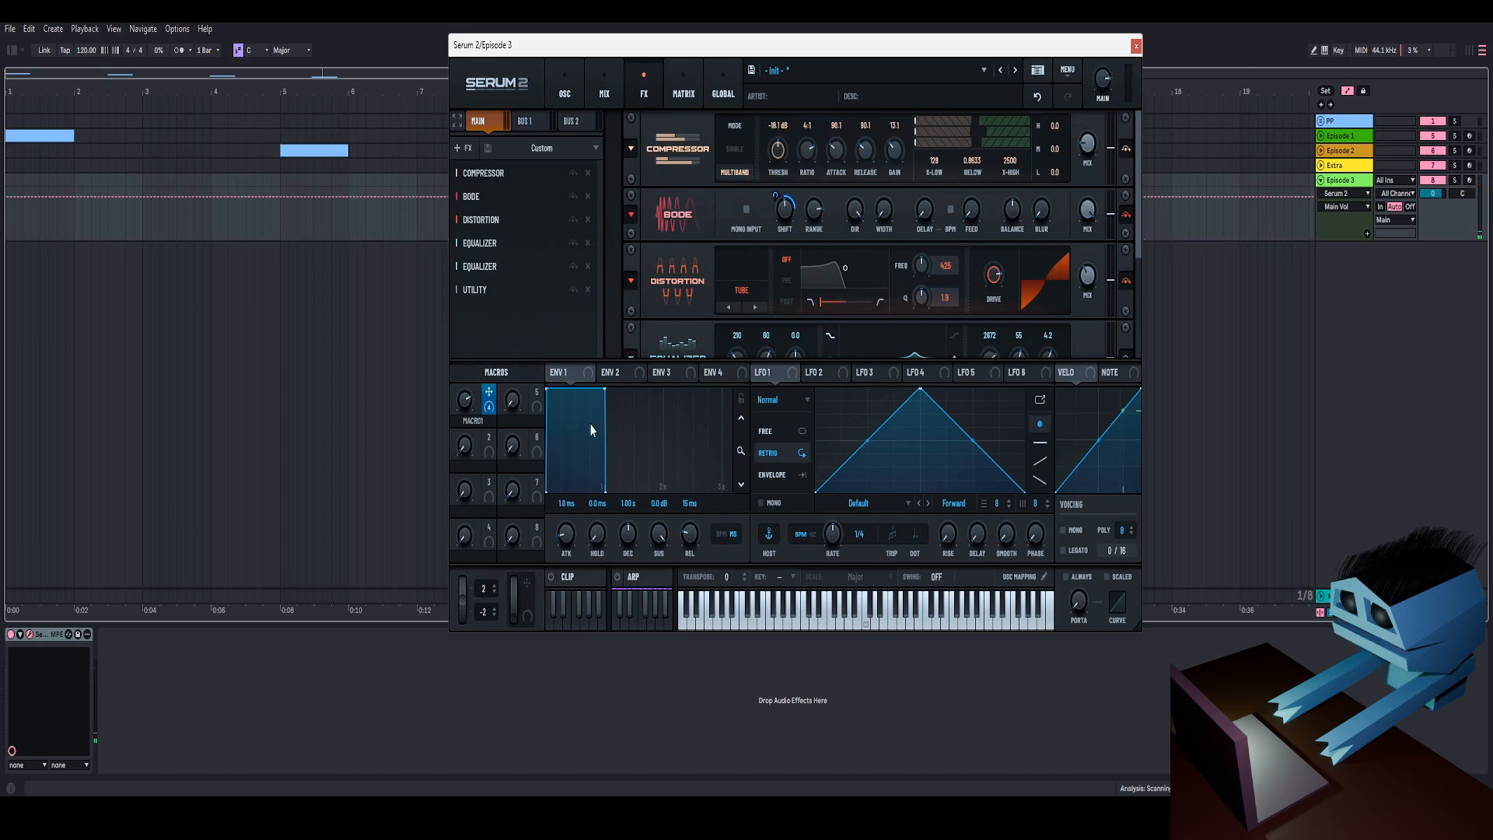
pyautogui.moveTo(471, 404)
pyautogui.mouseDown()
pyautogui.moveTo(473, 442)
pyautogui.moveTo(485, 388)
pyautogui.mouseUp()
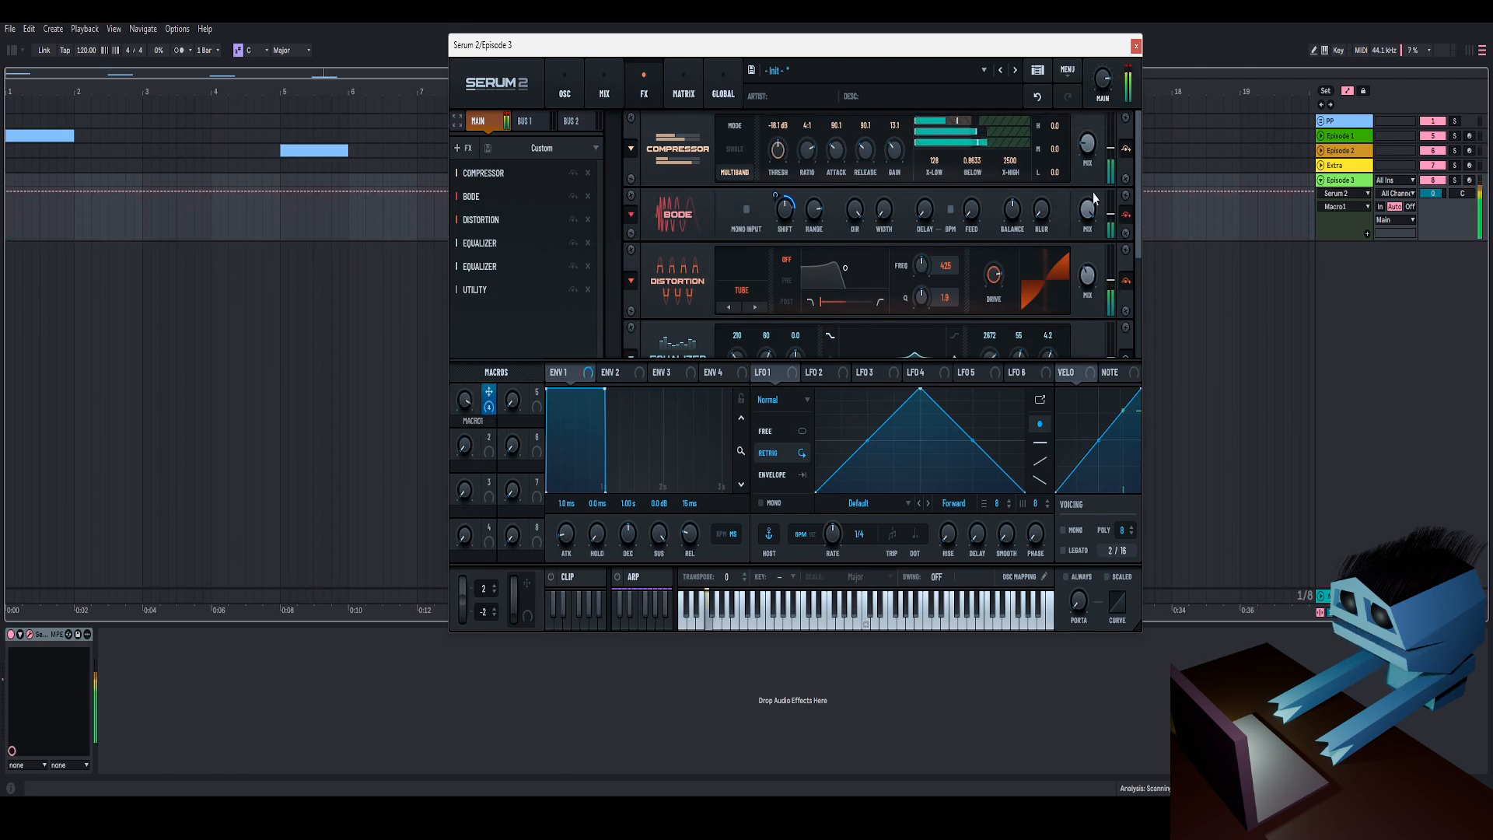
# Assign Macro 1 to the new Equalizer's high-band frequency from a base of 348 Hz and adjust the modulation depth.
pyautogui.click(488, 267)
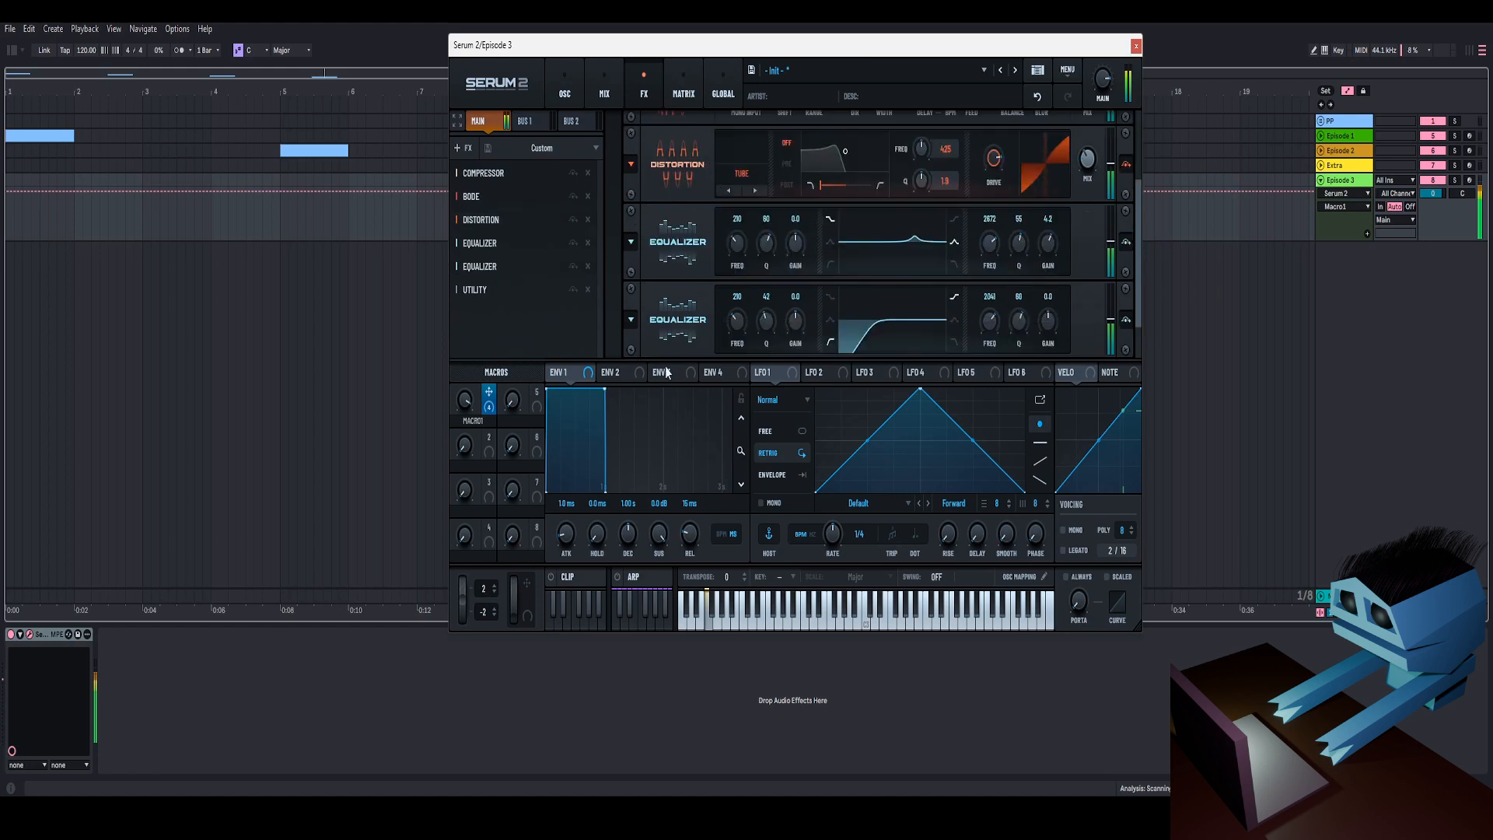
pyautogui.moveTo(489, 400); pyautogui.dragTo(984, 266)
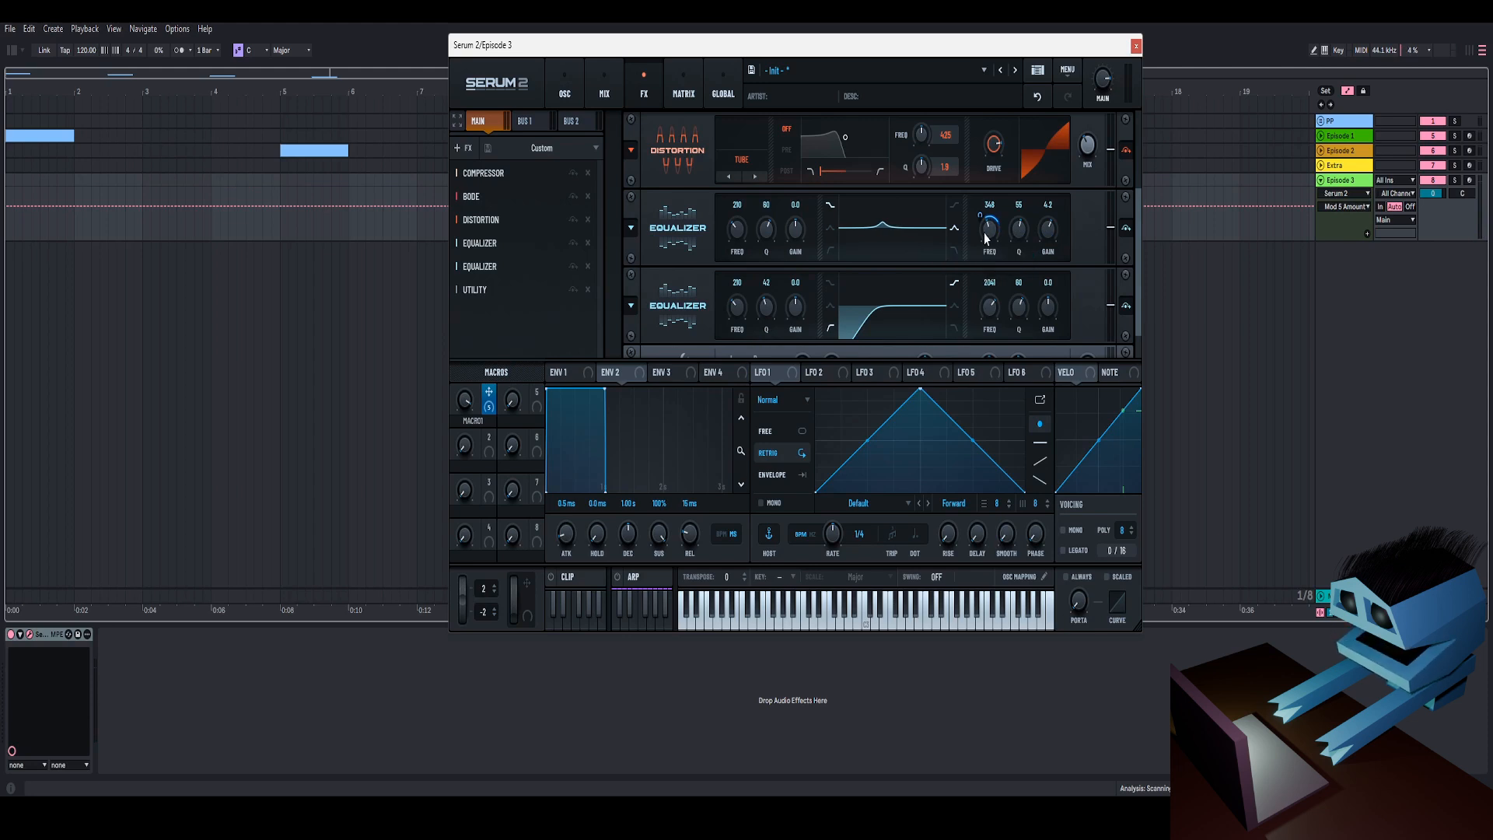
pyautogui.moveTo(462, 402); pyautogui.dragTo(478, 555)
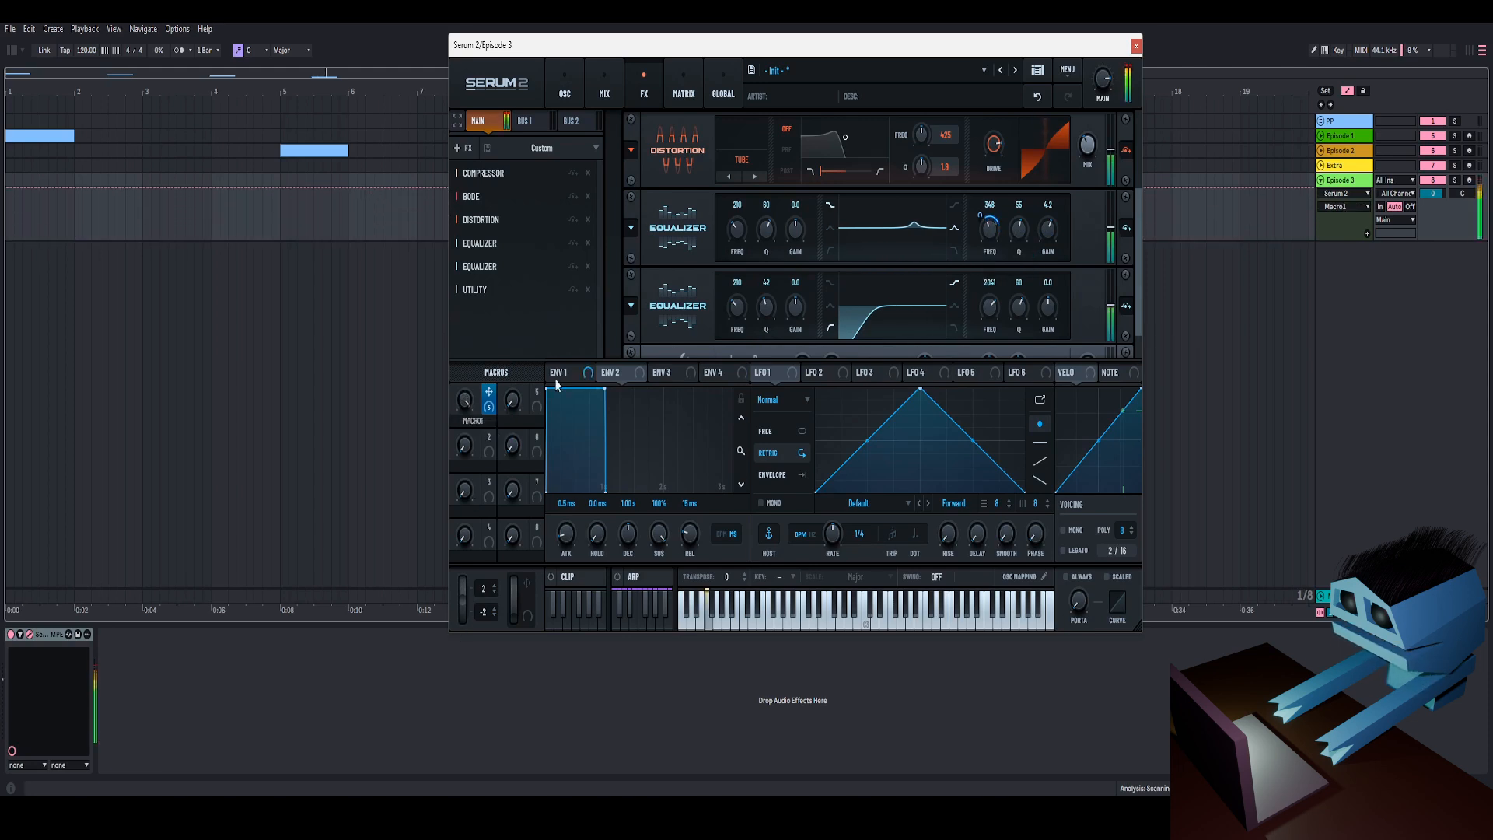
pyautogui.moveTo(981, 216); pyautogui.dragTo(982, 211)
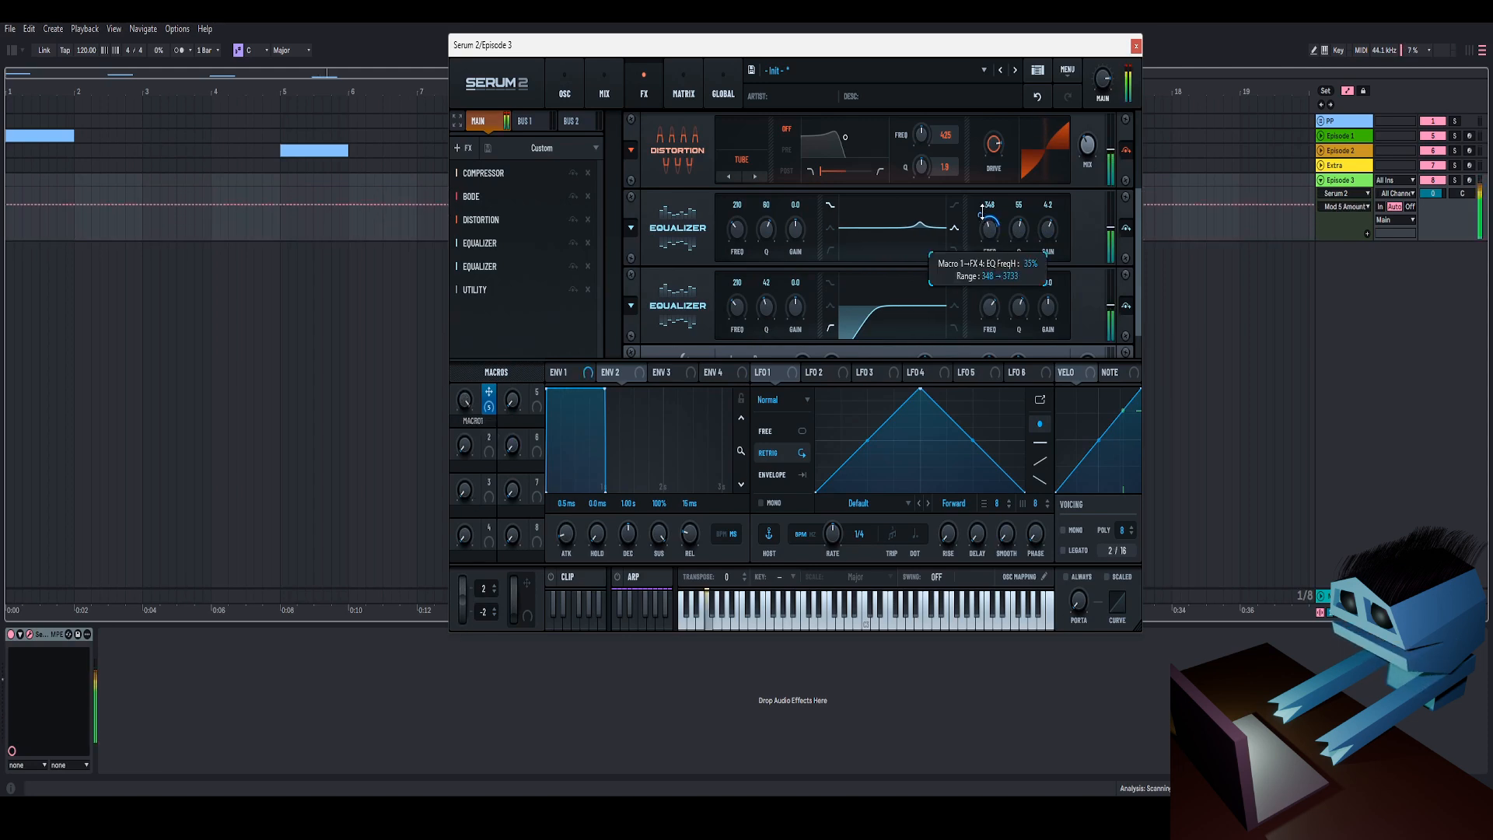
pyautogui.moveTo(467, 401); pyautogui.dragTo(568, 458)
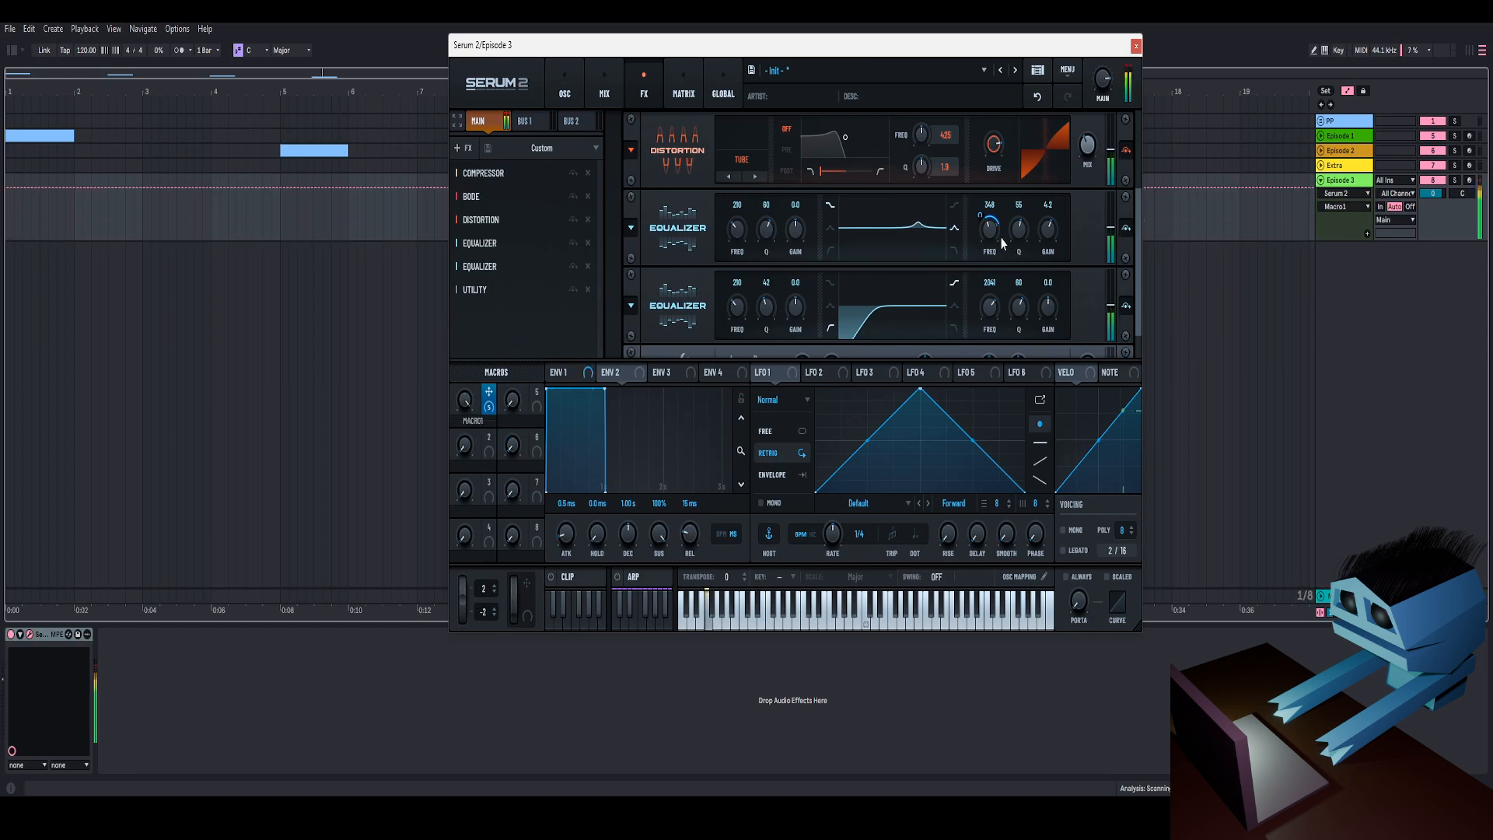
# Set the Equalizer peak's base frequency to 579 Hz with 31% Macro 1 depth, Q 48 and gain 2.8.
pyautogui.moveTo(994, 233); pyautogui.dragTo(981, 221)
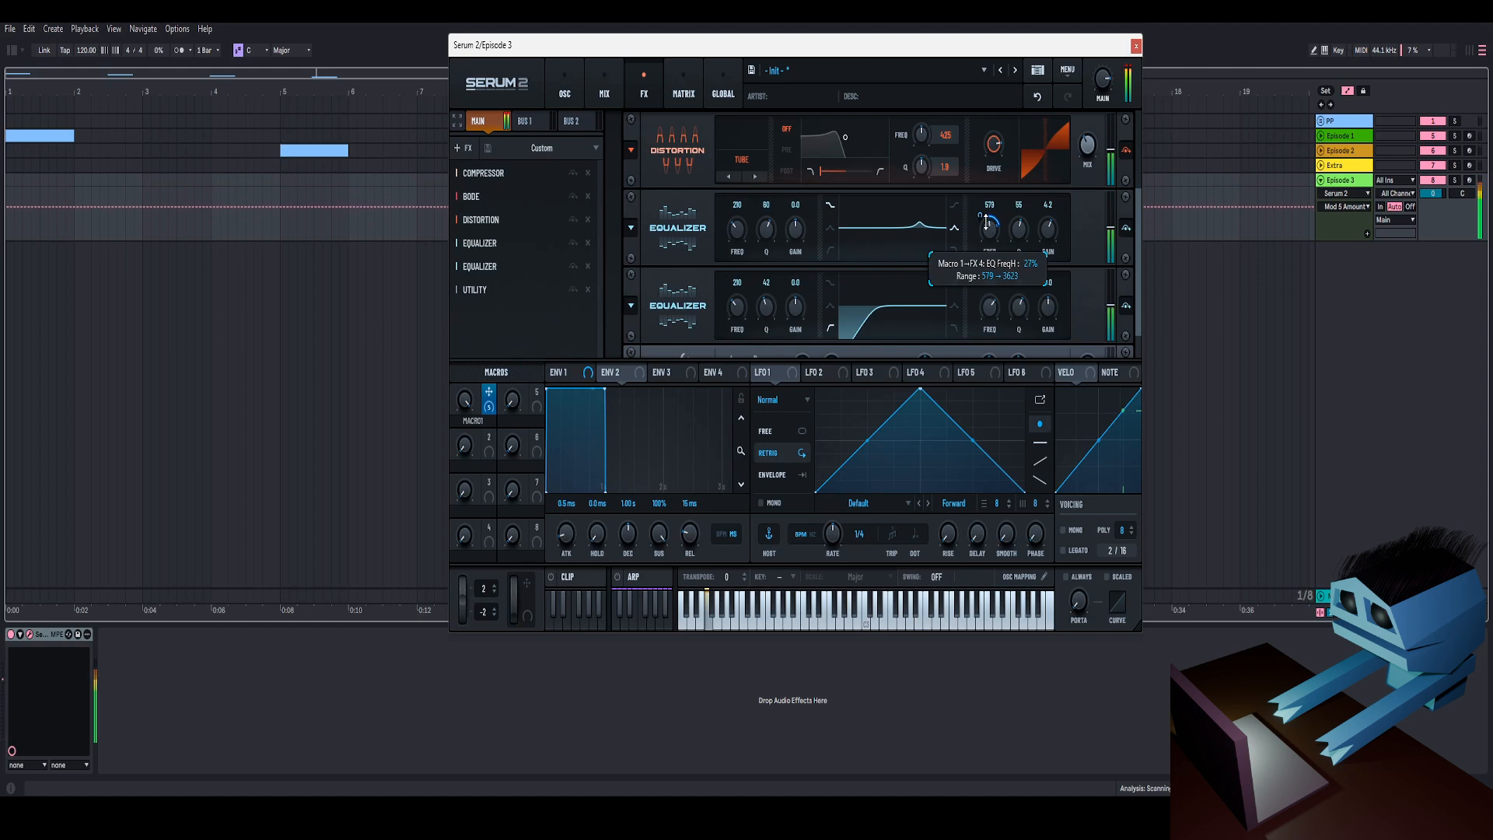
pyautogui.moveTo(461, 399); pyautogui.dragTo(536, 405)
pyautogui.moveTo(980, 217); pyautogui.dragTo(979, 214)
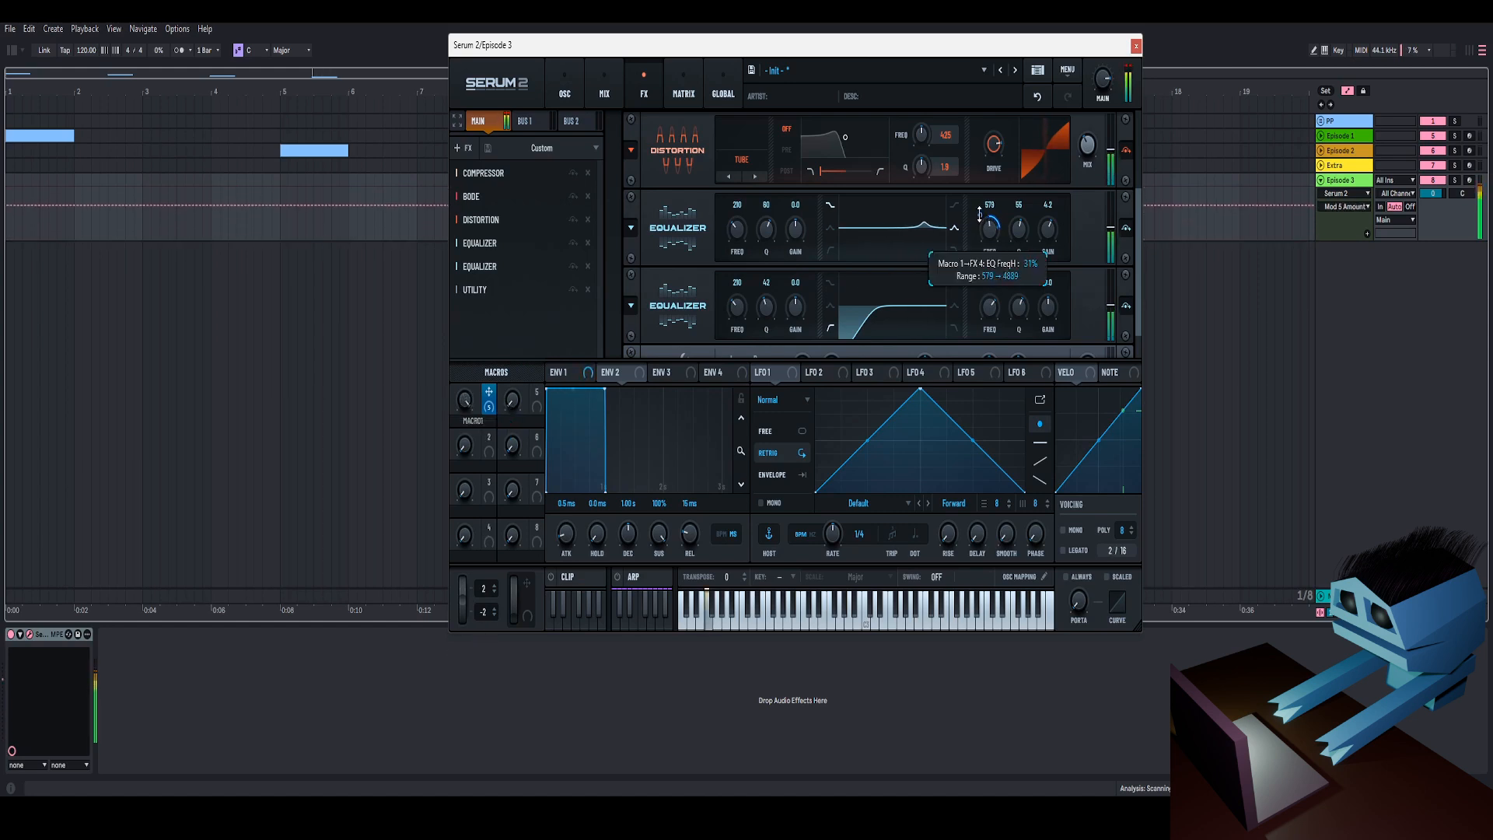
pyautogui.moveTo(468, 402); pyautogui.dragTo(518, 407)
pyautogui.moveTo(1025, 230)
pyautogui.mouseDown()
pyautogui.moveTo(1023, 243)
pyautogui.moveTo(1049, 234)
pyautogui.mouseUp()
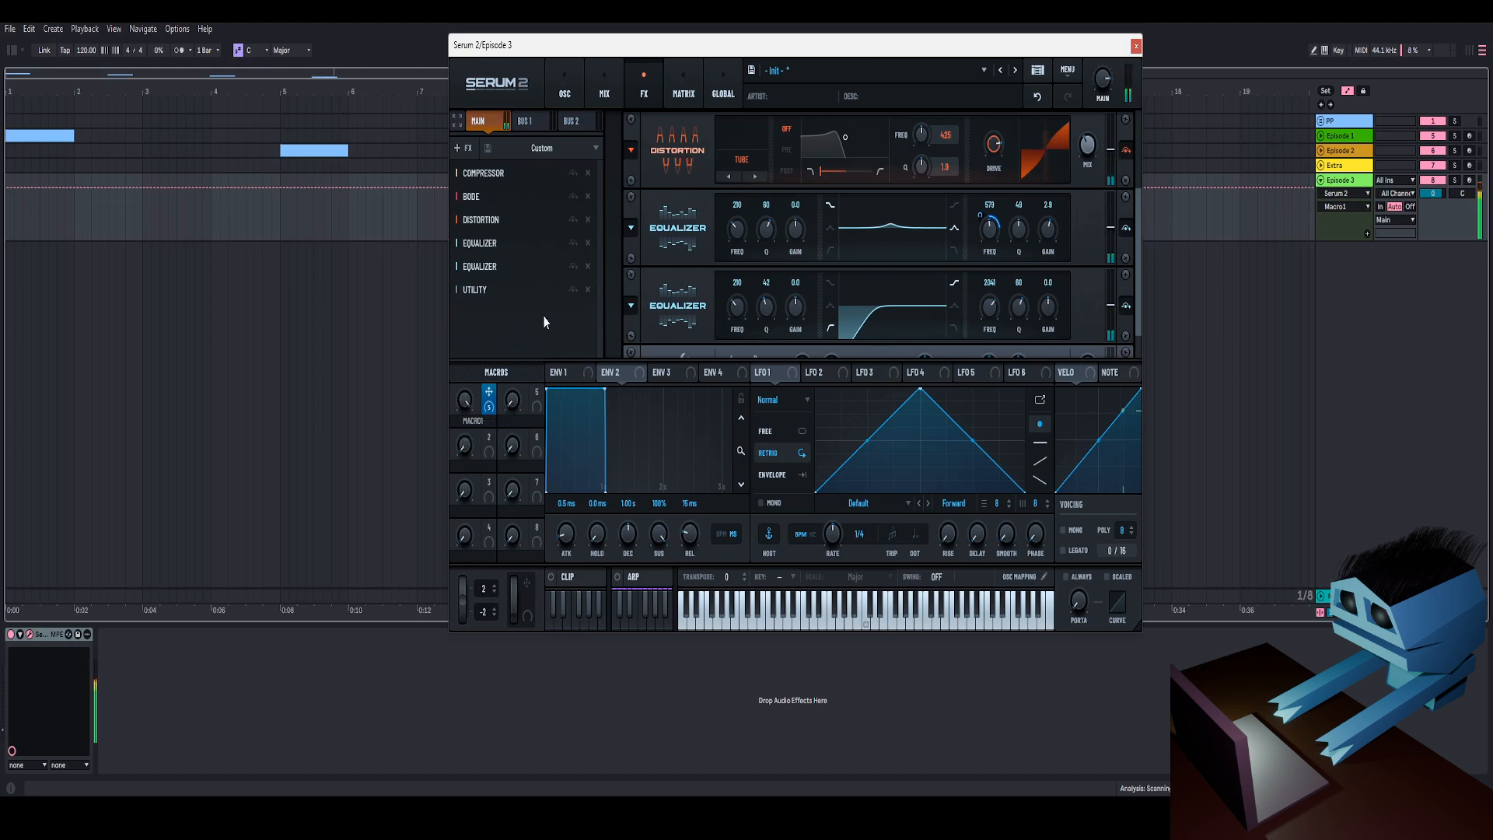
# Add a Compressor between the two Equalizers, set the last Equalizer's low-cut frequency to 220 Hz and audition a Macro 1 sweep.
pyautogui.click(467, 147)
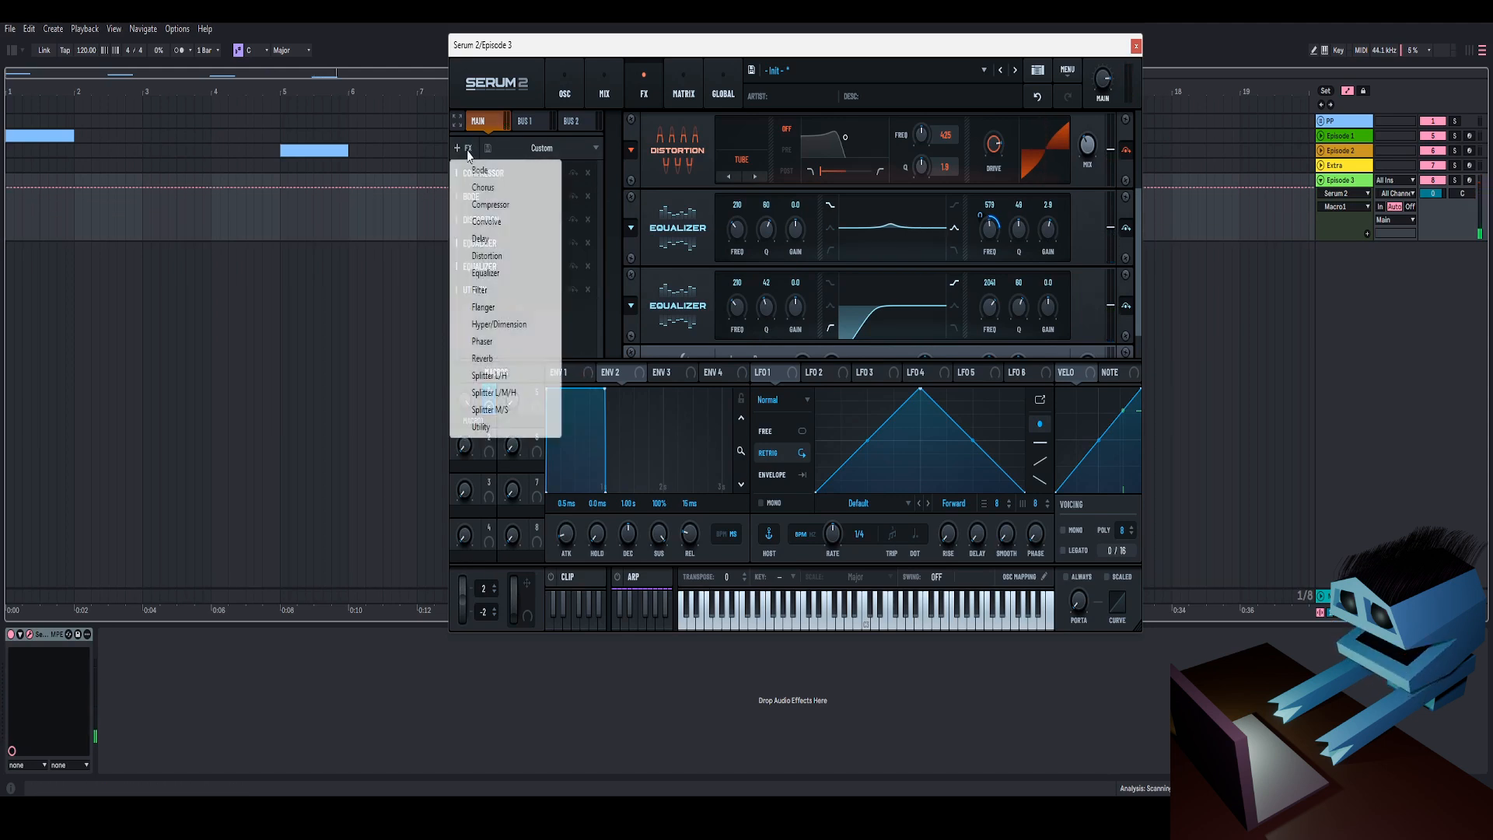
pyautogui.click(483, 205)
pyautogui.moveTo(476, 310); pyautogui.dragTo(484, 267)
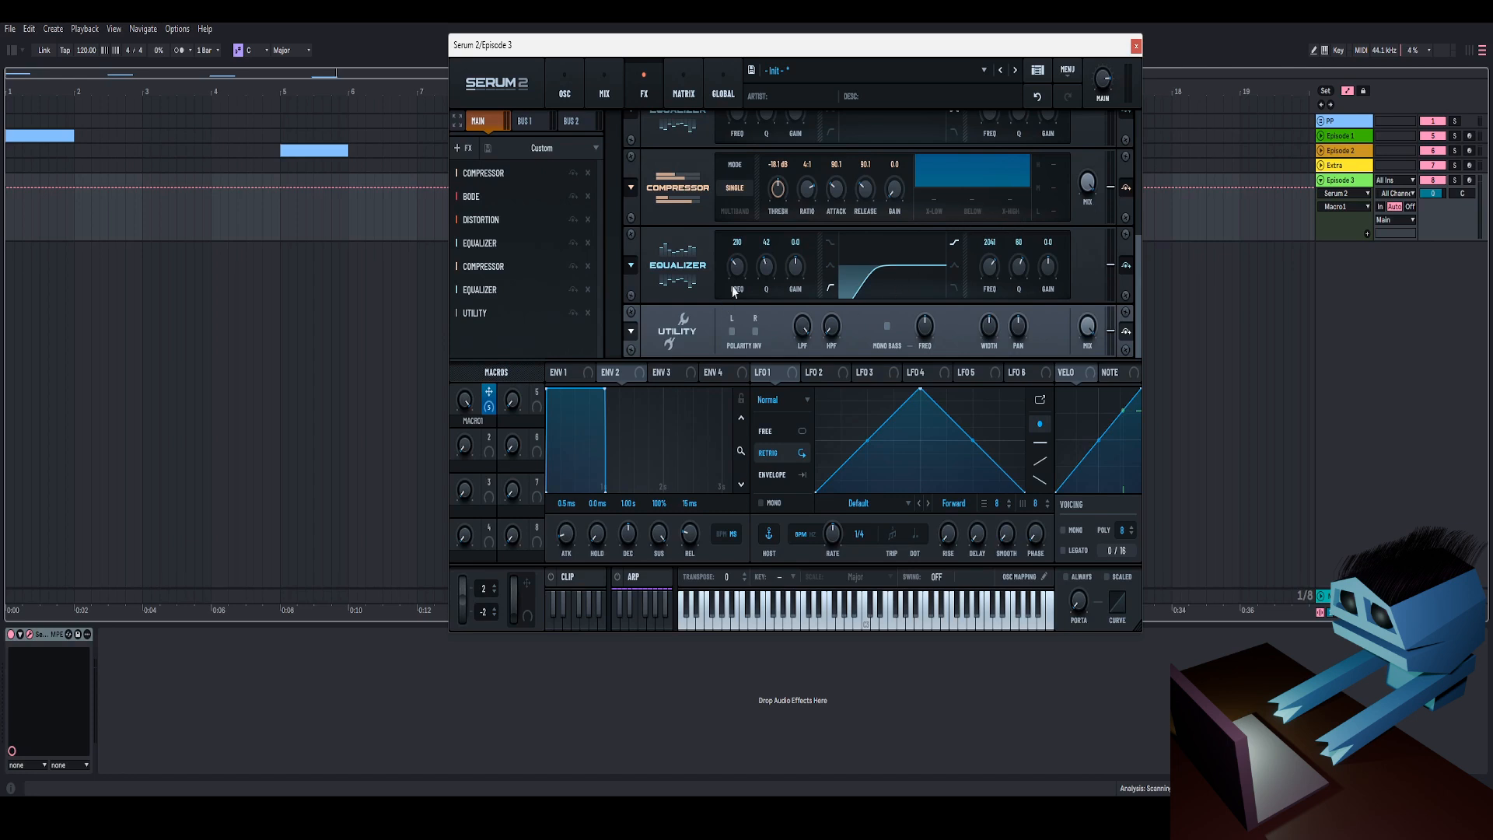
pyautogui.doubleClick(745, 266)
pyautogui.moveTo(483, 432); pyautogui.dragTo(489, 506)
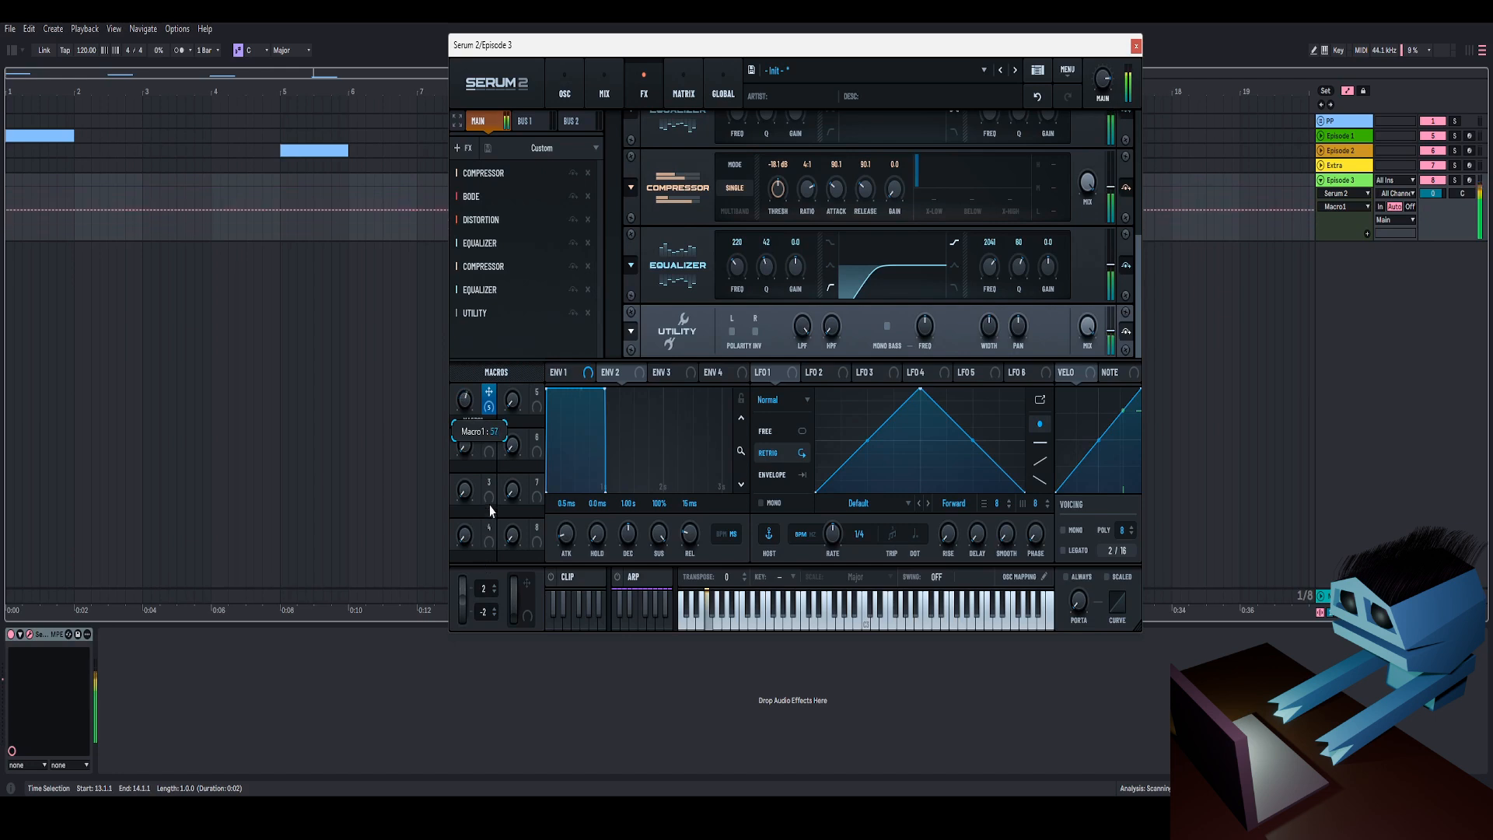
# Set the new Compressor's threshold to -20 dB and its gain to 1.0, auditioning with Macro 1 sweeps.
pyautogui.doubleClick(780, 192)
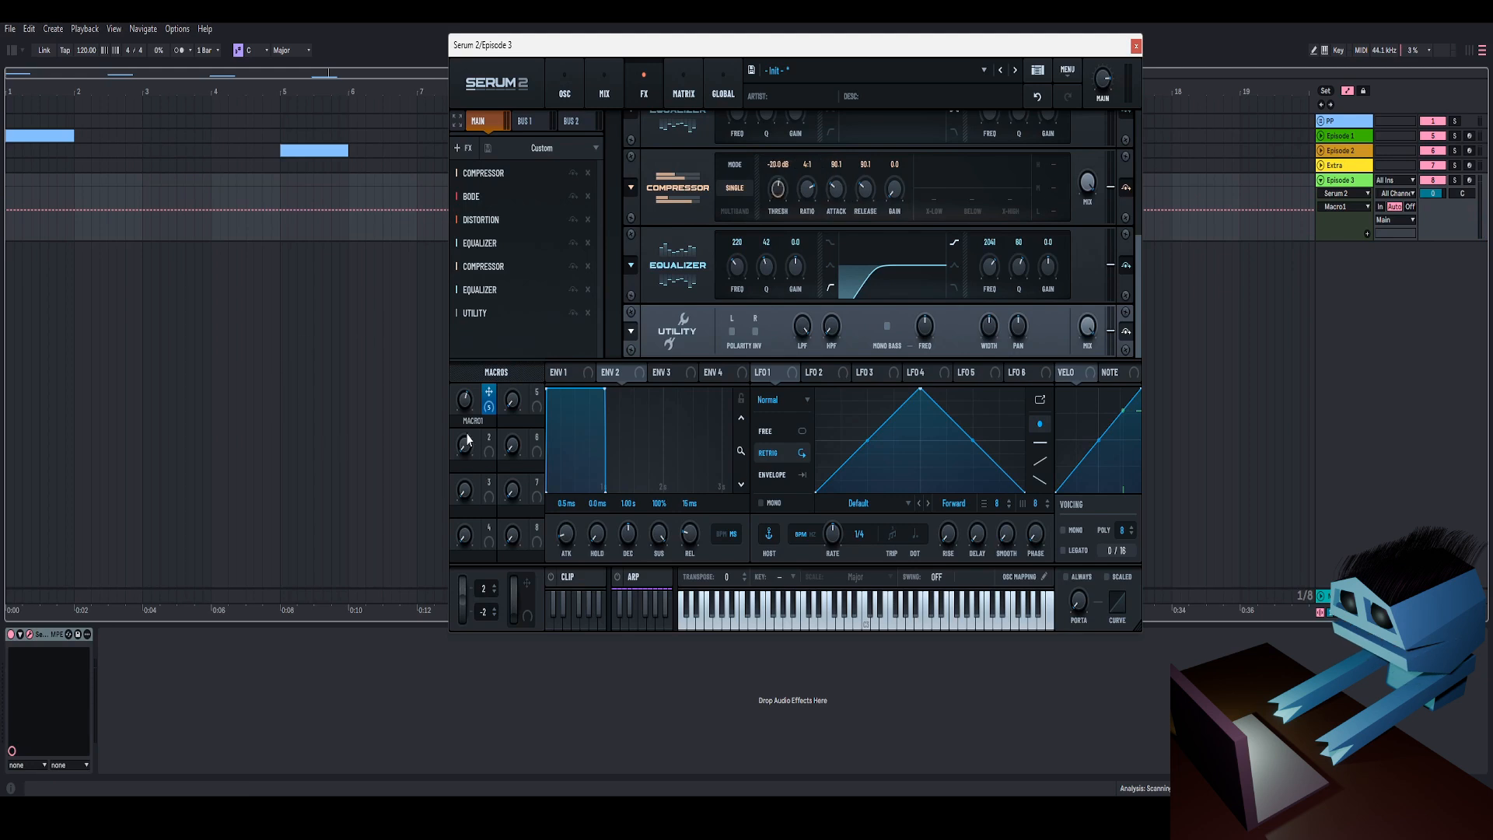
pyautogui.moveTo(467, 435); pyautogui.dragTo(484, 379)
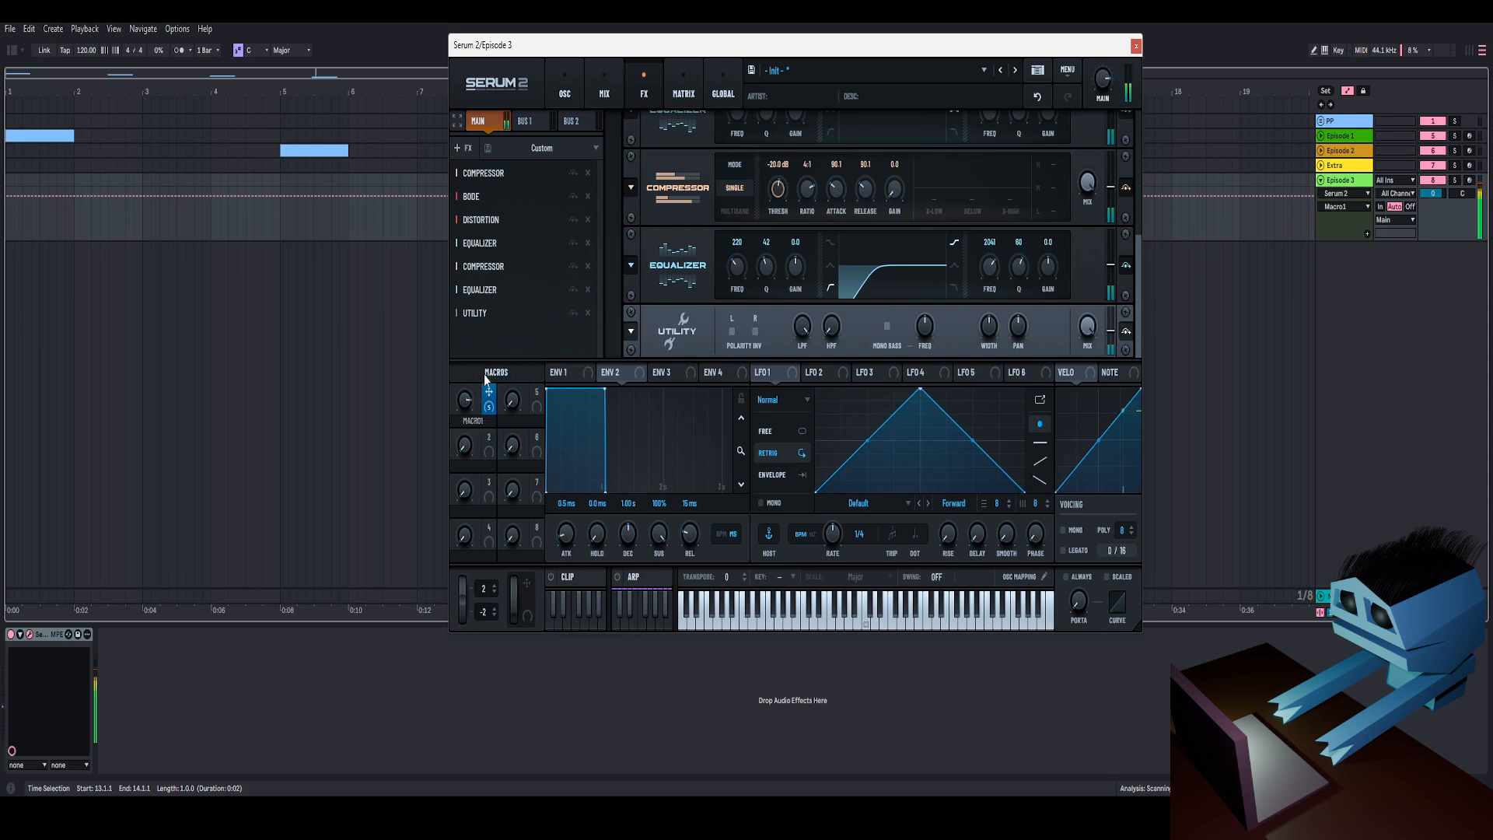
pyautogui.doubleClick(895, 191)
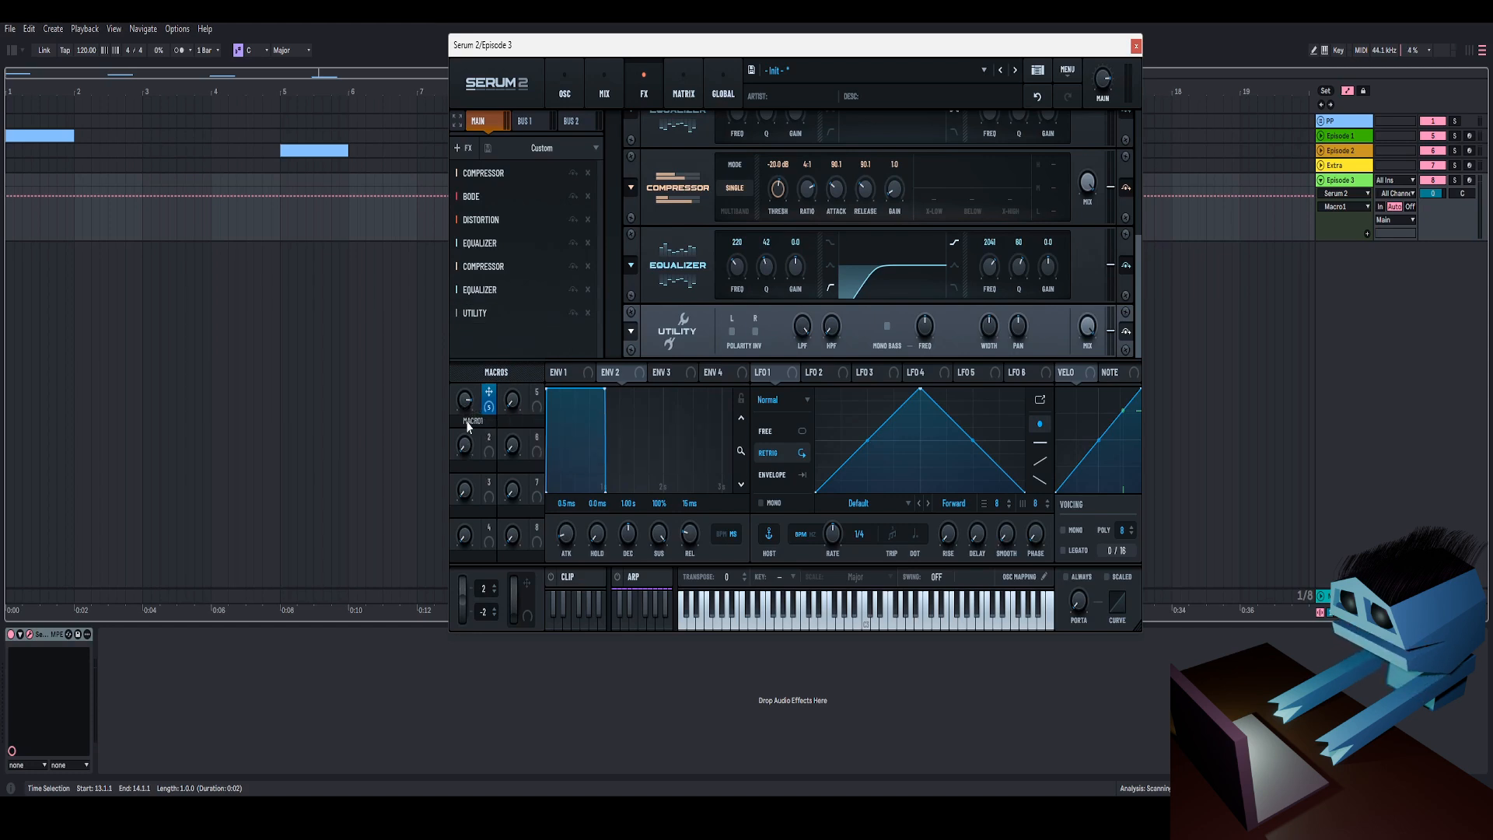
pyautogui.moveTo(465, 407); pyautogui.dragTo(444, 492)
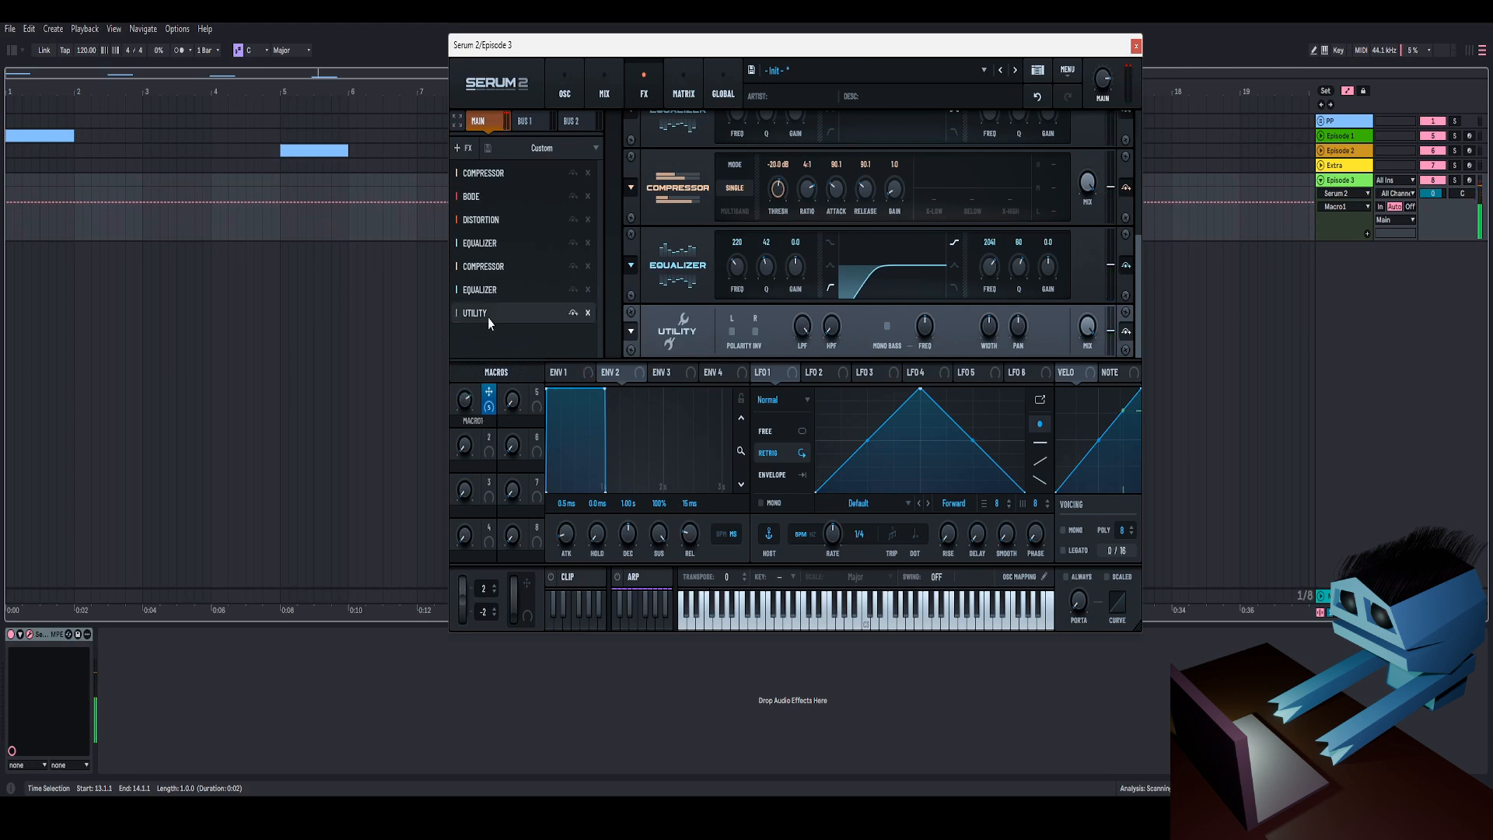
# Adjust the synth's main volume and balance the output level of the Utility effect at the end of the chain.
pyautogui.moveTo(1103, 84)
pyautogui.mouseDown()
pyautogui.moveTo(1100, 124)
pyautogui.moveTo(1105, 95)
pyautogui.mouseUp()
pyautogui.moveTo(1112, 333); pyautogui.dragTo(1107, 408)
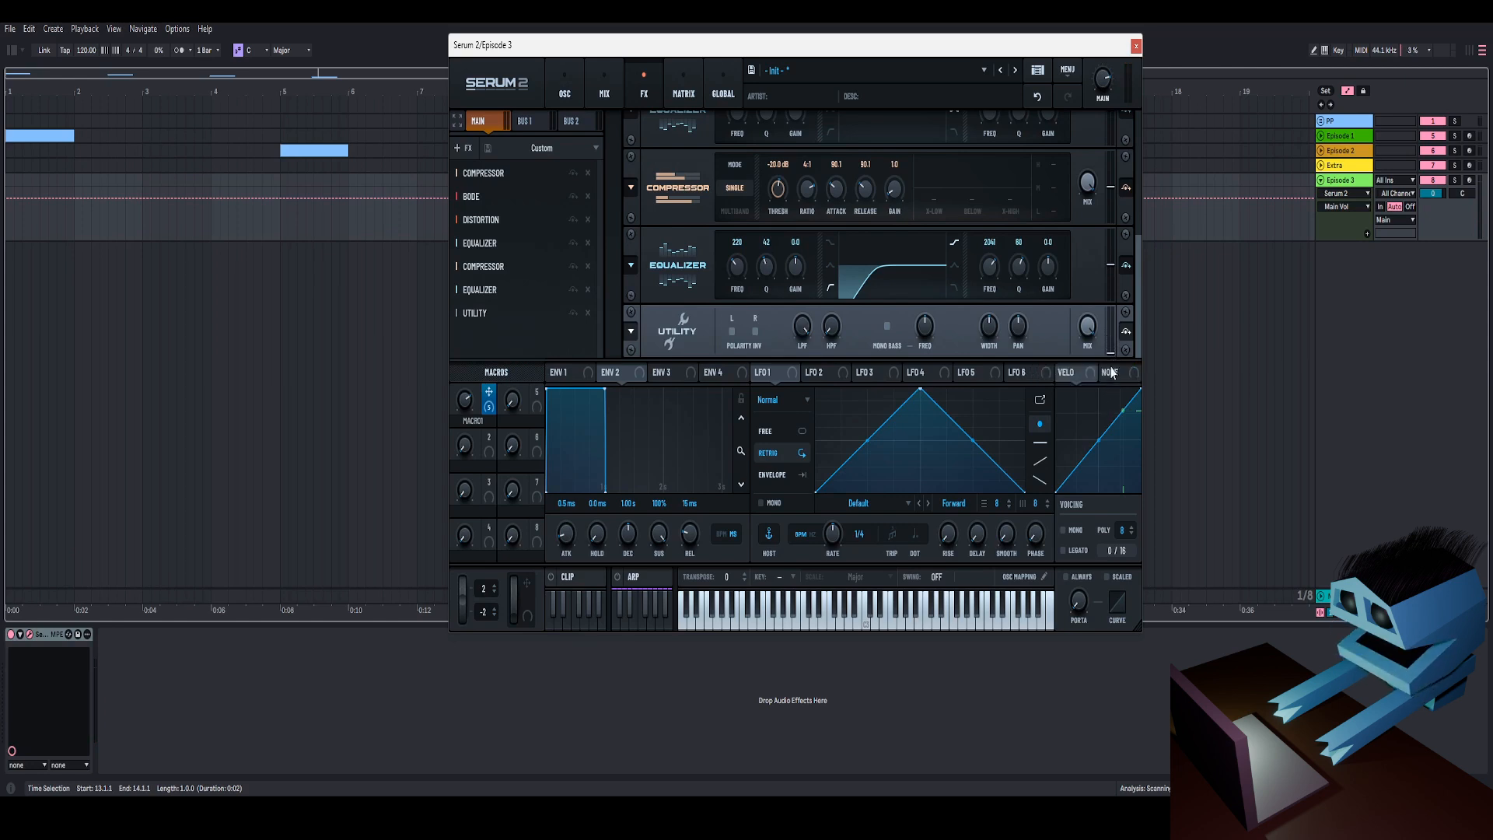
pyautogui.moveTo(1109, 354)
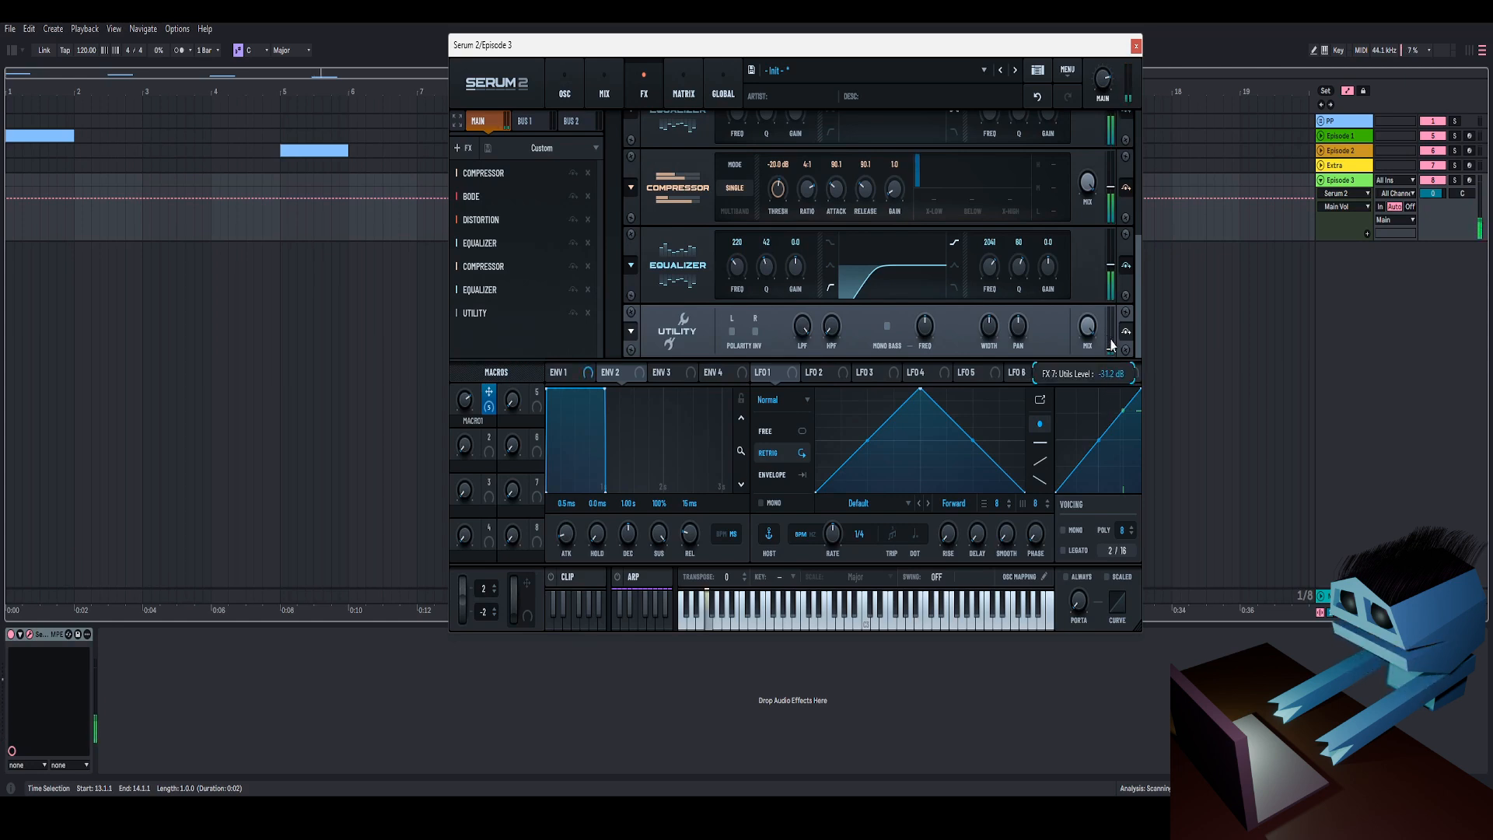
pyautogui.moveTo(1112, 346)
pyautogui.mouseDown()
pyautogui.moveTo(1111, 357)
pyautogui.moveTo(1115, 318)
pyautogui.mouseUp()
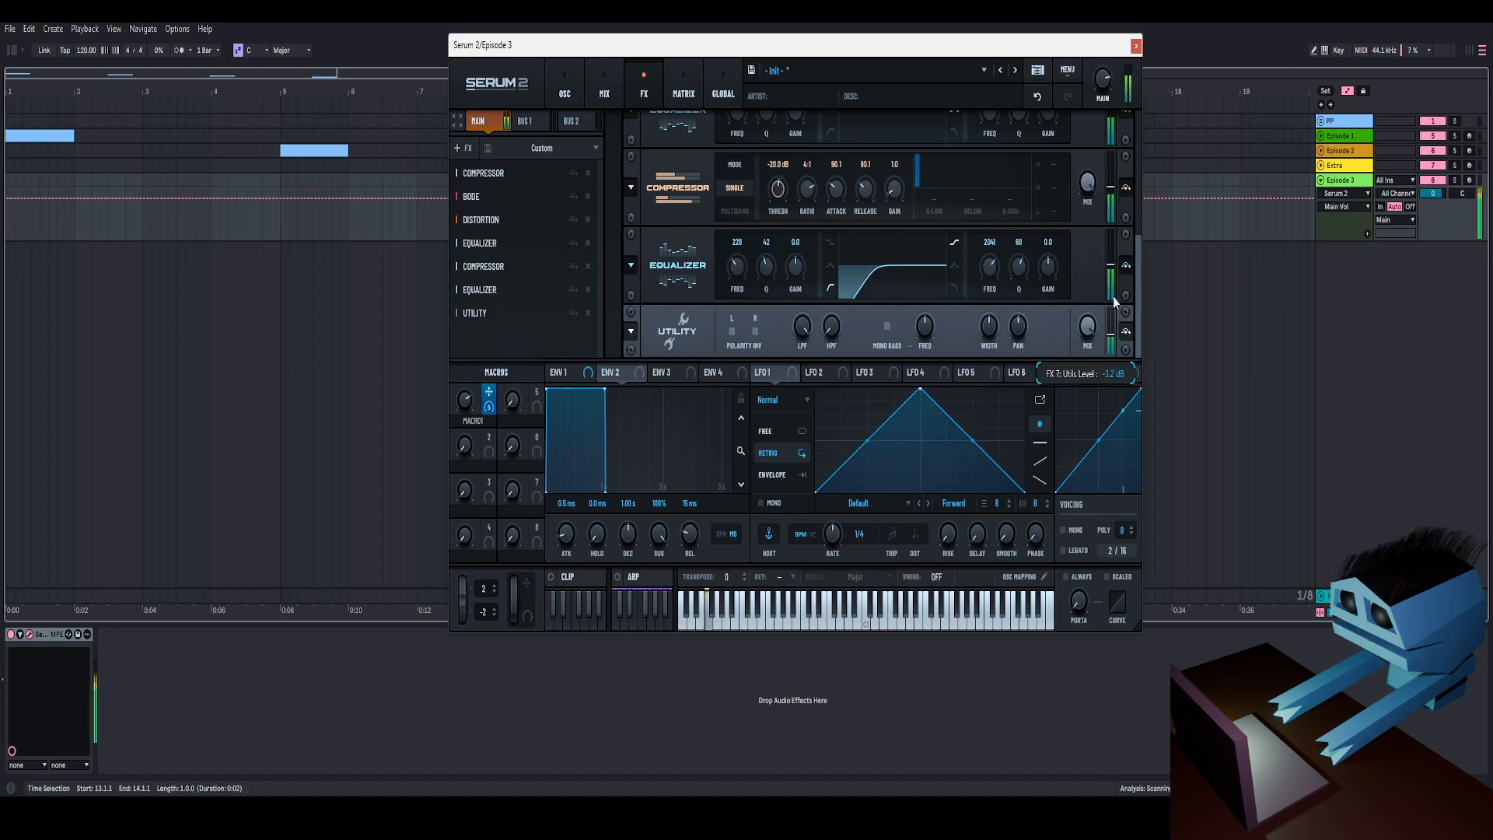
pyautogui.moveTo(1113, 296); pyautogui.dragTo(1113, 313)
pyautogui.moveTo(1109, 79)
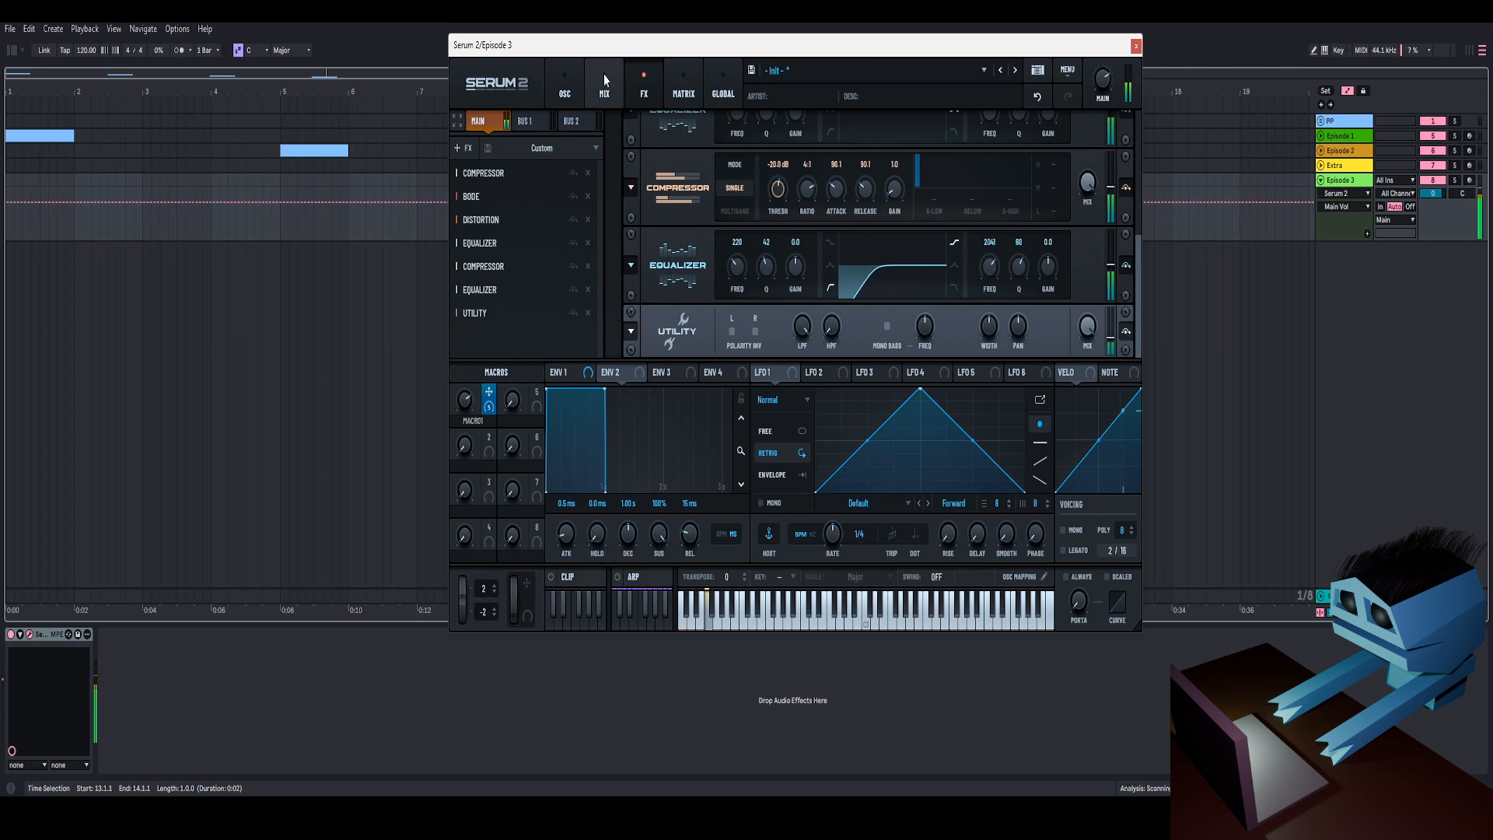
# Add a small fourth harmonic to oscillator B's sine frame in the wavetable editor and shift its phase to about 27%.
pyautogui.click(562, 75)
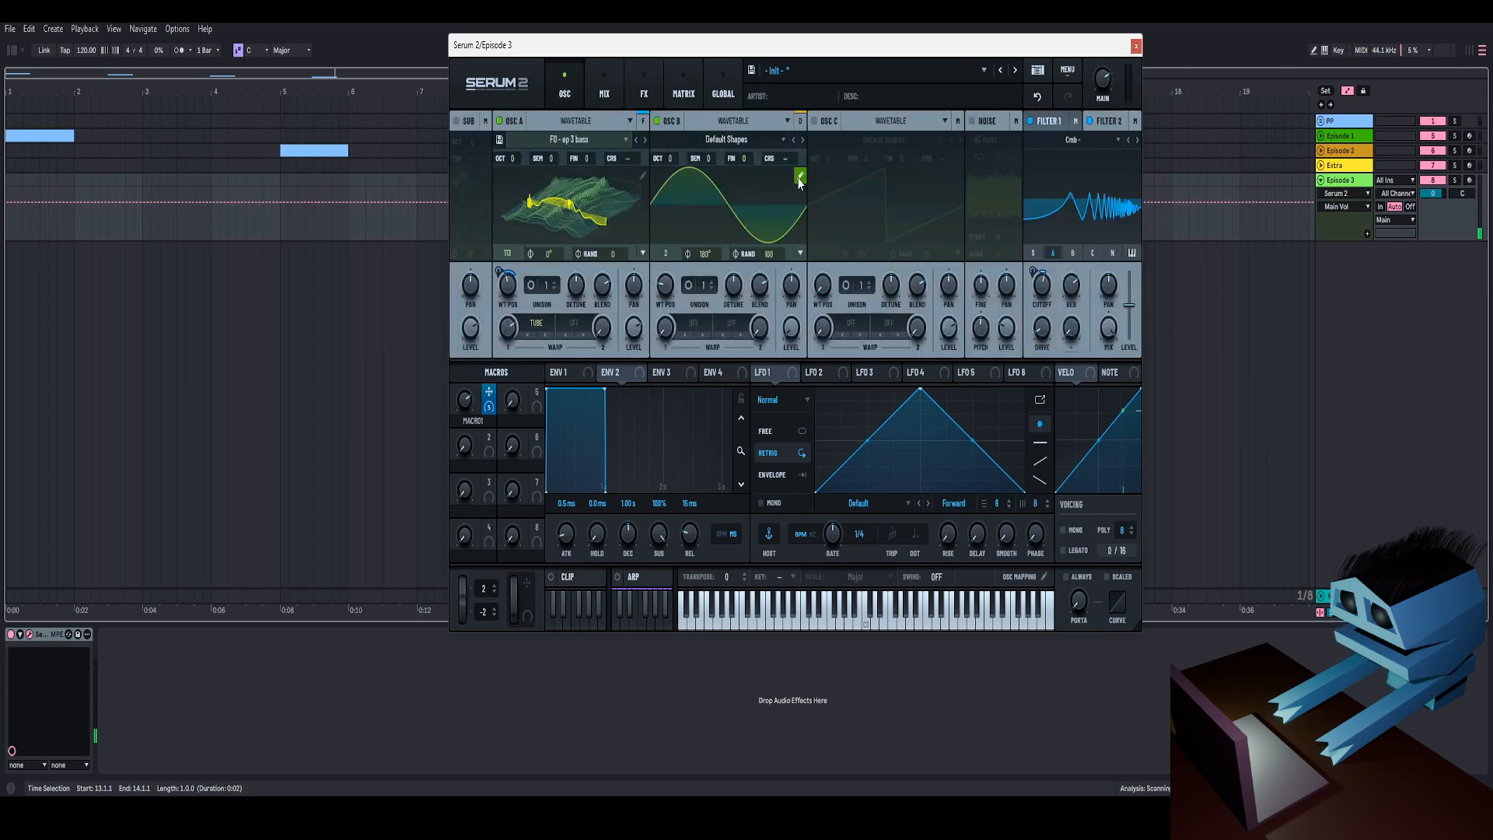
pyautogui.click(788, 330)
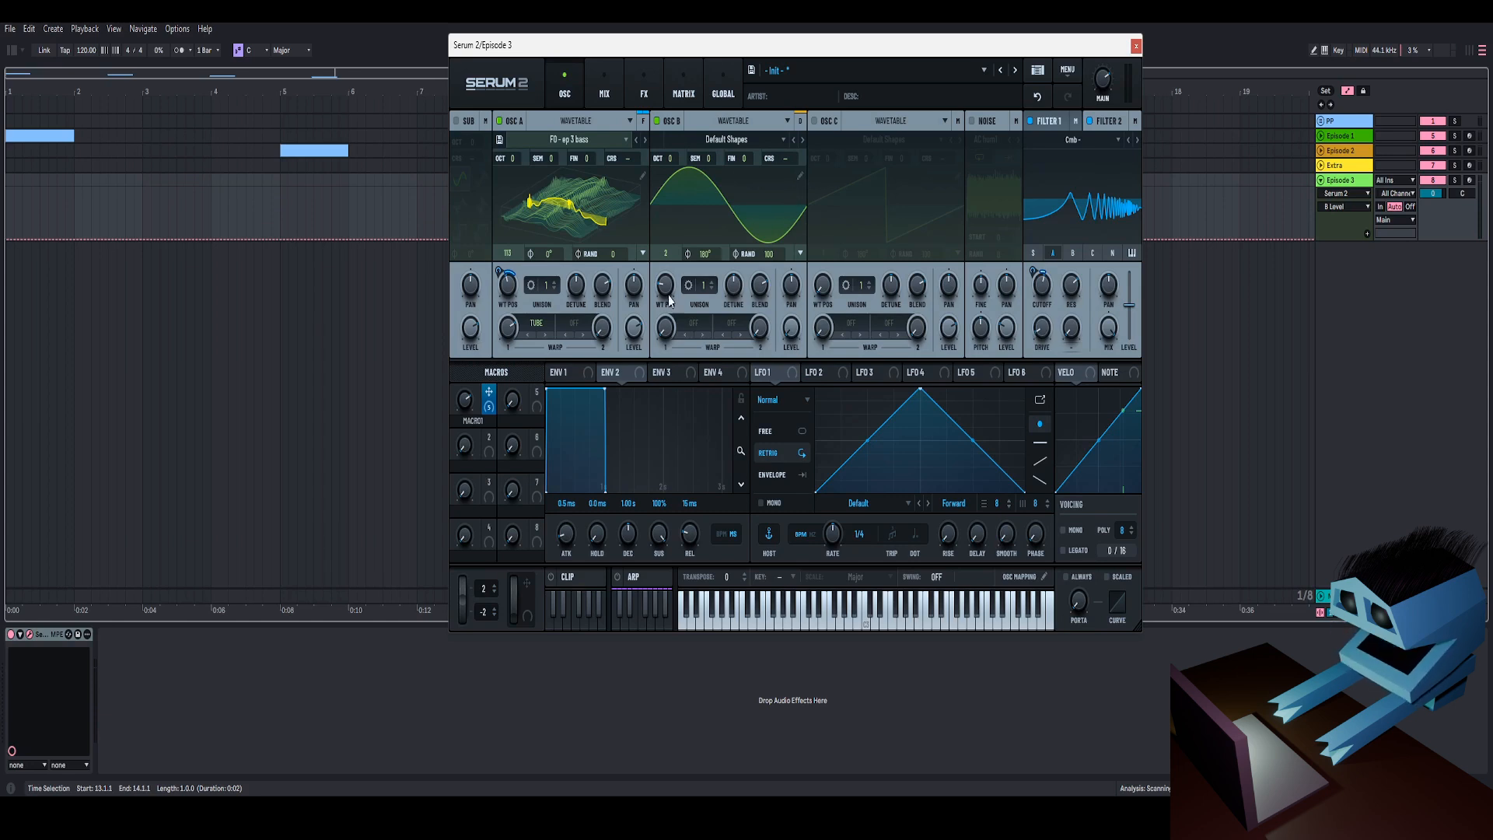
pyautogui.click(799, 178)
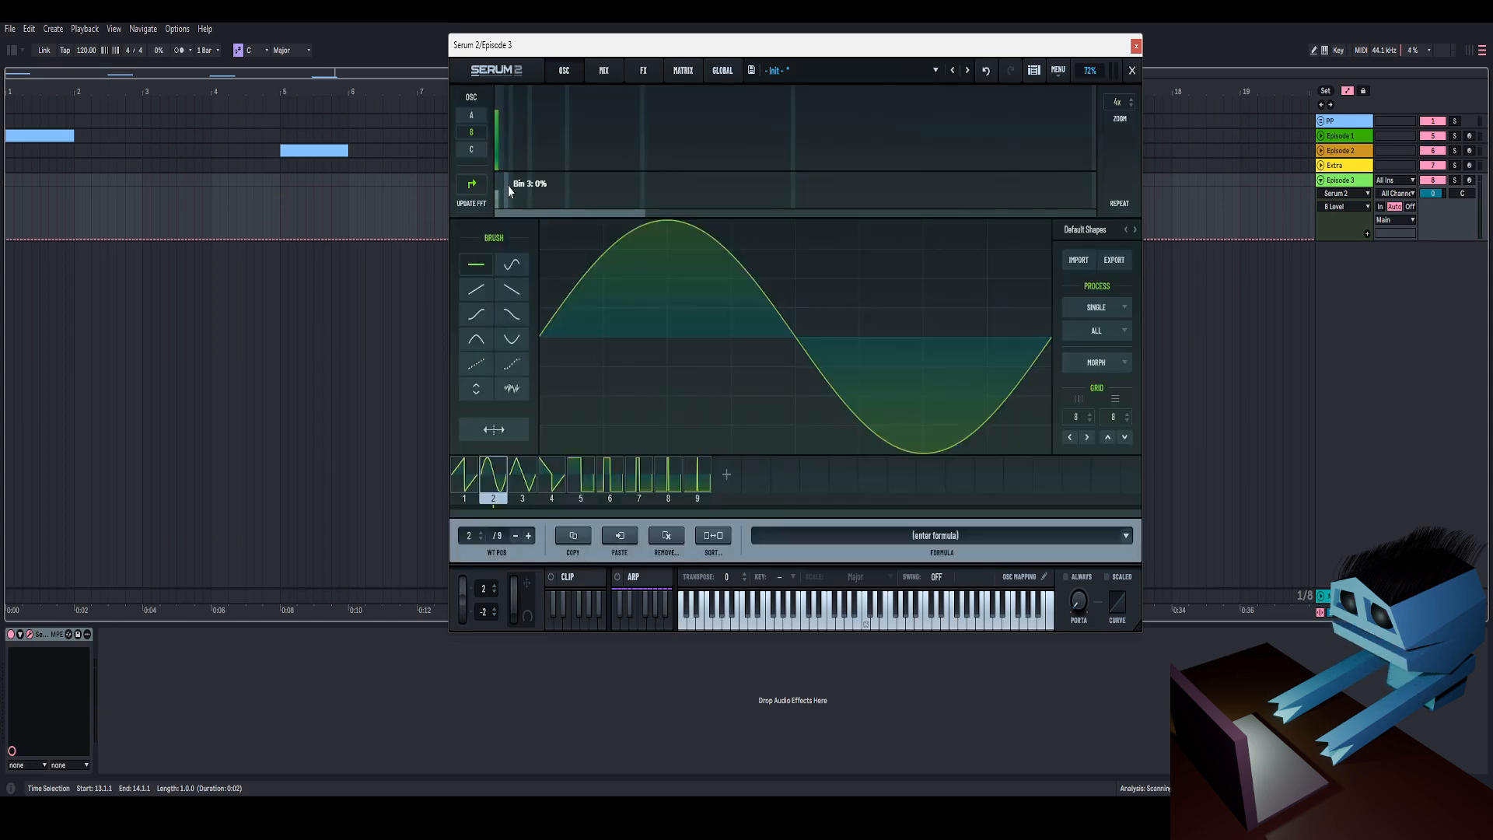
pyautogui.moveTo(509, 190); pyautogui.dragTo(498, 105)
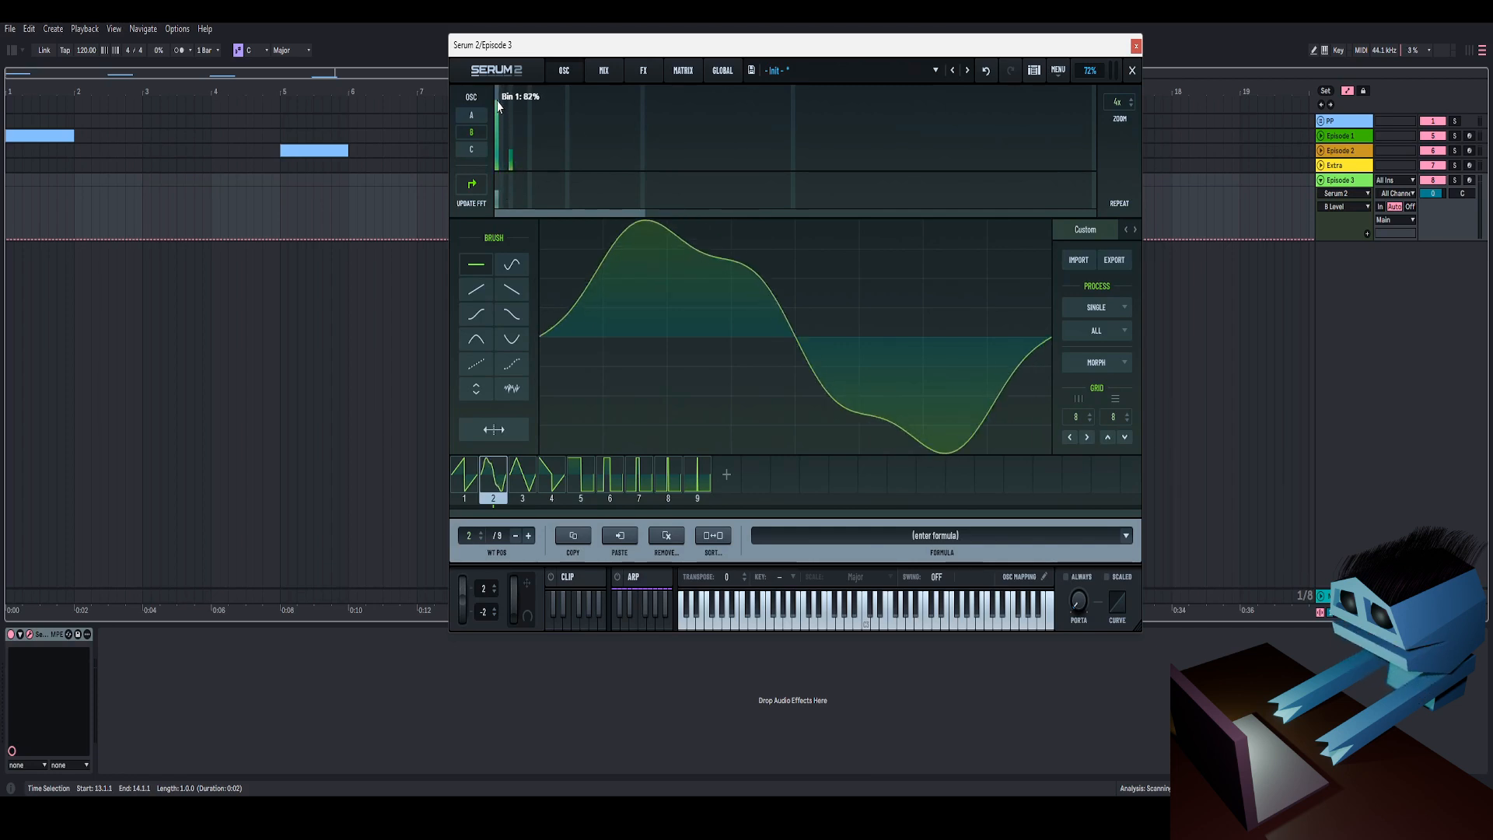
pyautogui.click(506, 160)
pyautogui.moveTo(507, 161); pyautogui.dragTo(512, 200)
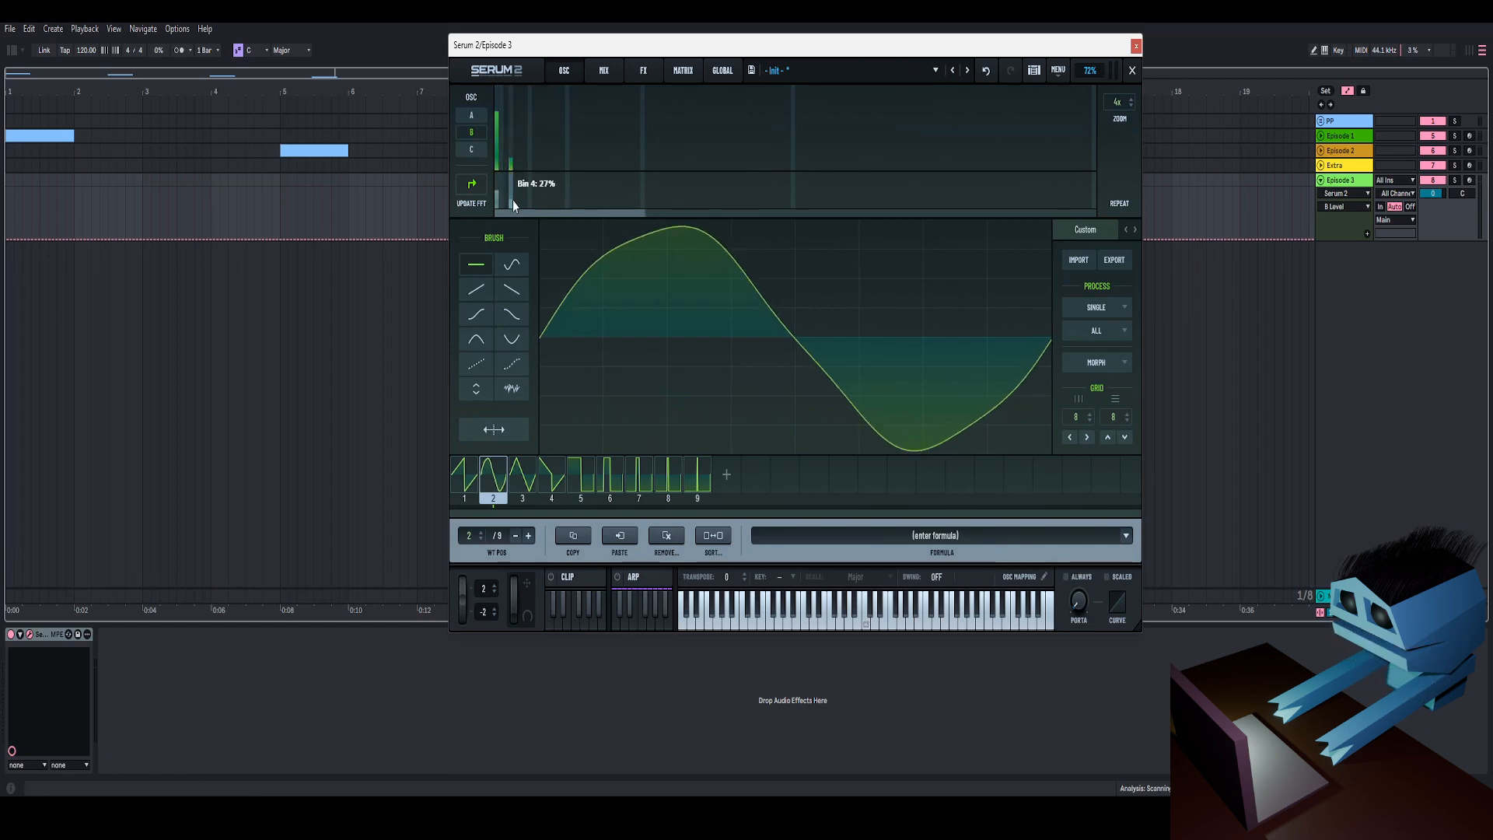
pyautogui.click(1132, 71)
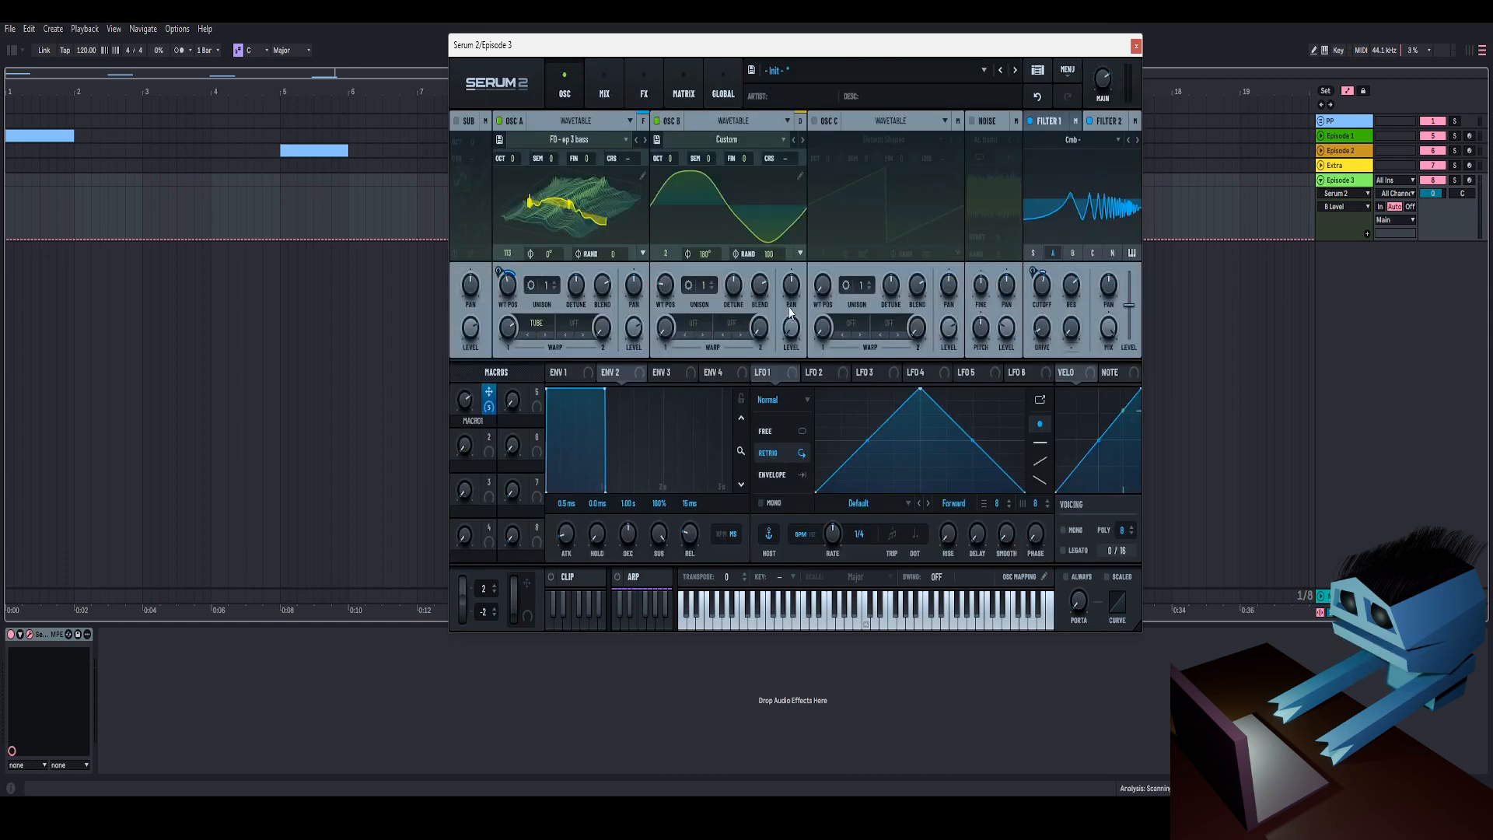
# Adjust oscillator B's level and audition the blend with a Macro 1 sweep.
pyautogui.moveTo(795, 325)
pyautogui.moveTo(795, 325); pyautogui.dragTo(819, 284)
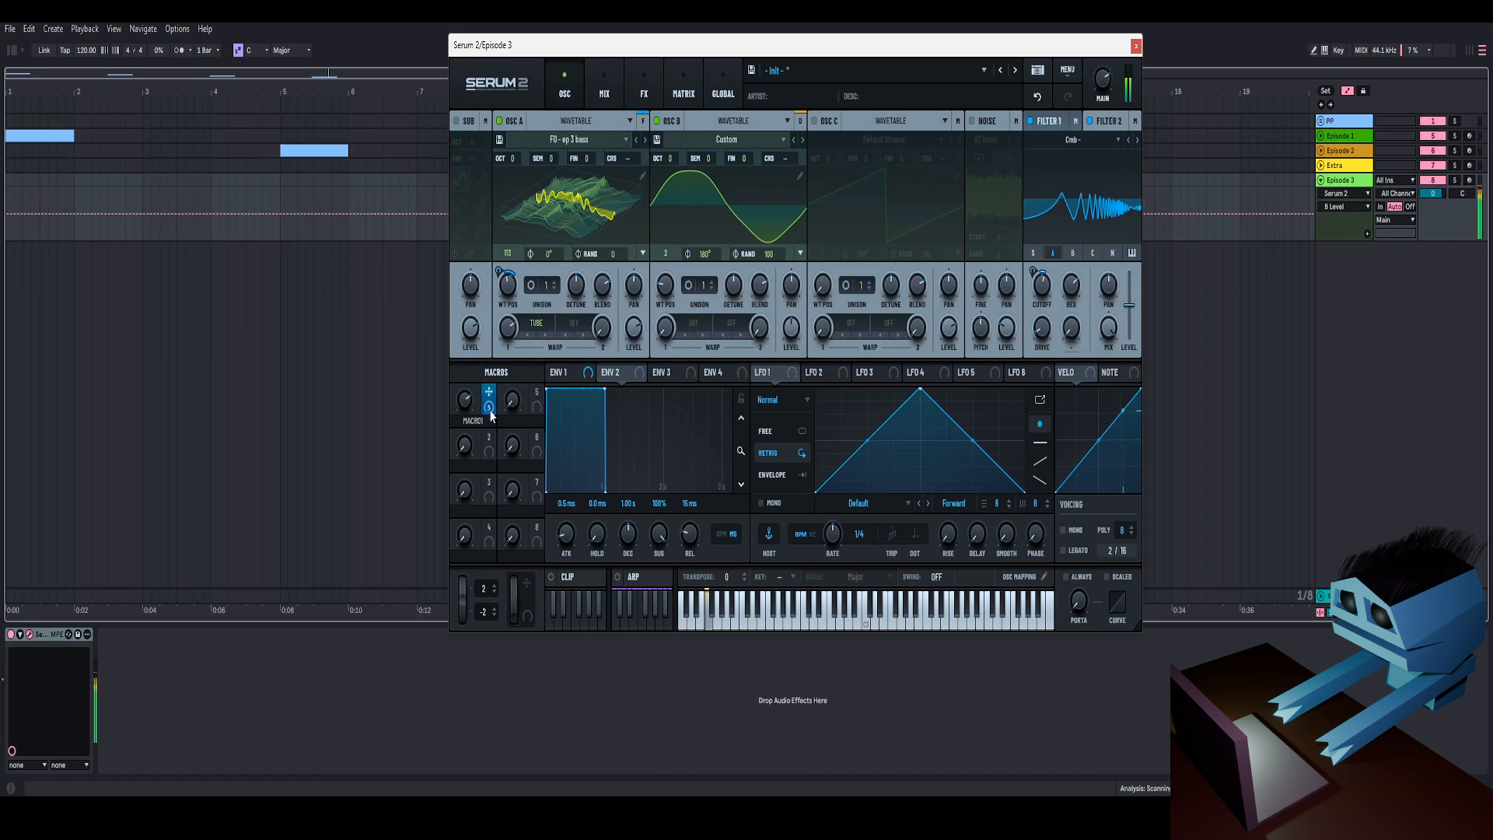
pyautogui.moveTo(469, 395); pyautogui.dragTo(463, 587)
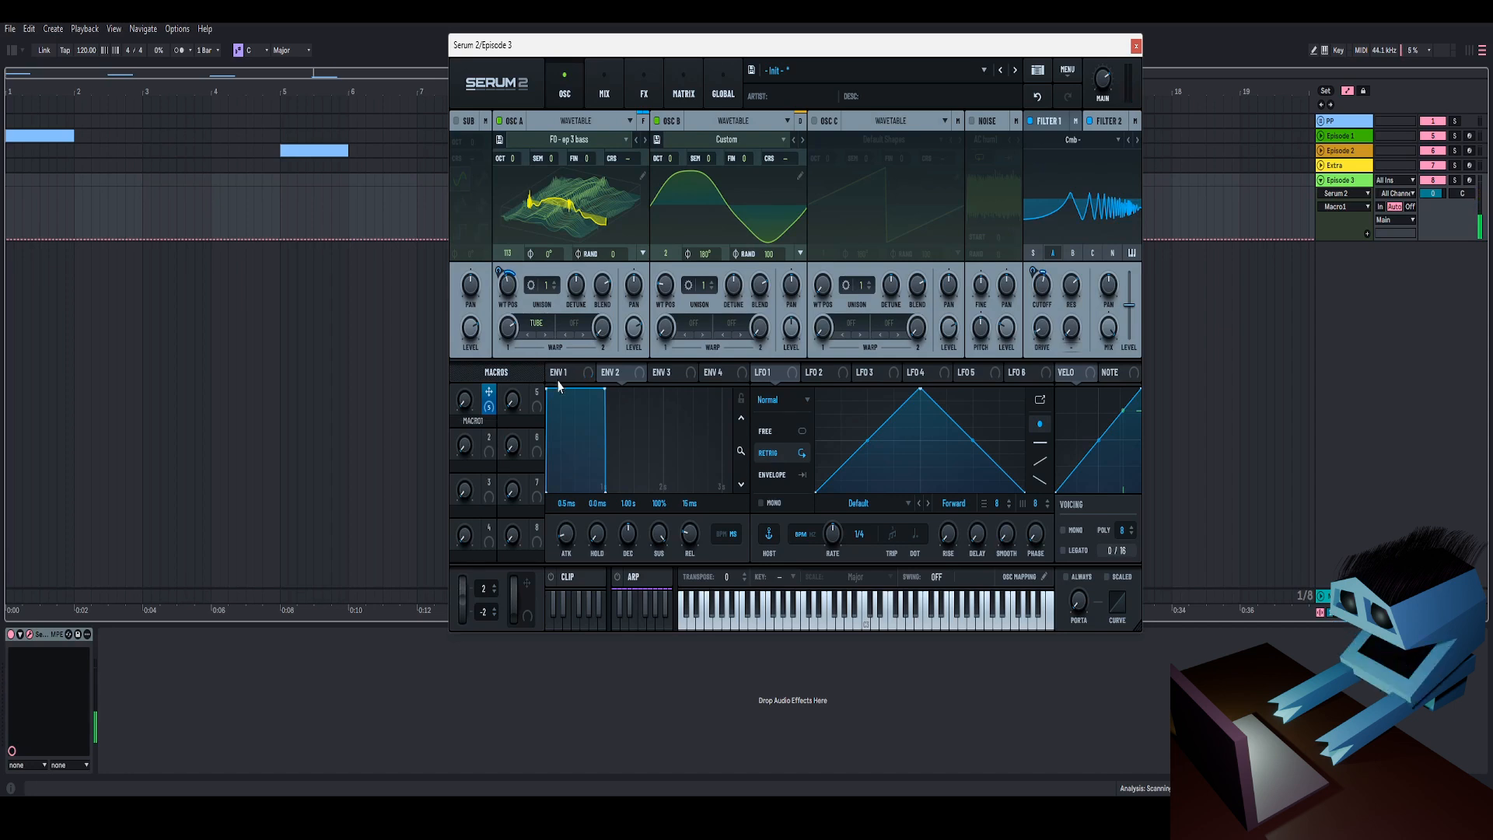
# Assign Macro 1 to the fine tuning of oscillators A and B, set both modulation amounts to 20 and audition a sweep.
pyautogui.moveTo(488, 391); pyautogui.dragTo(588, 159)
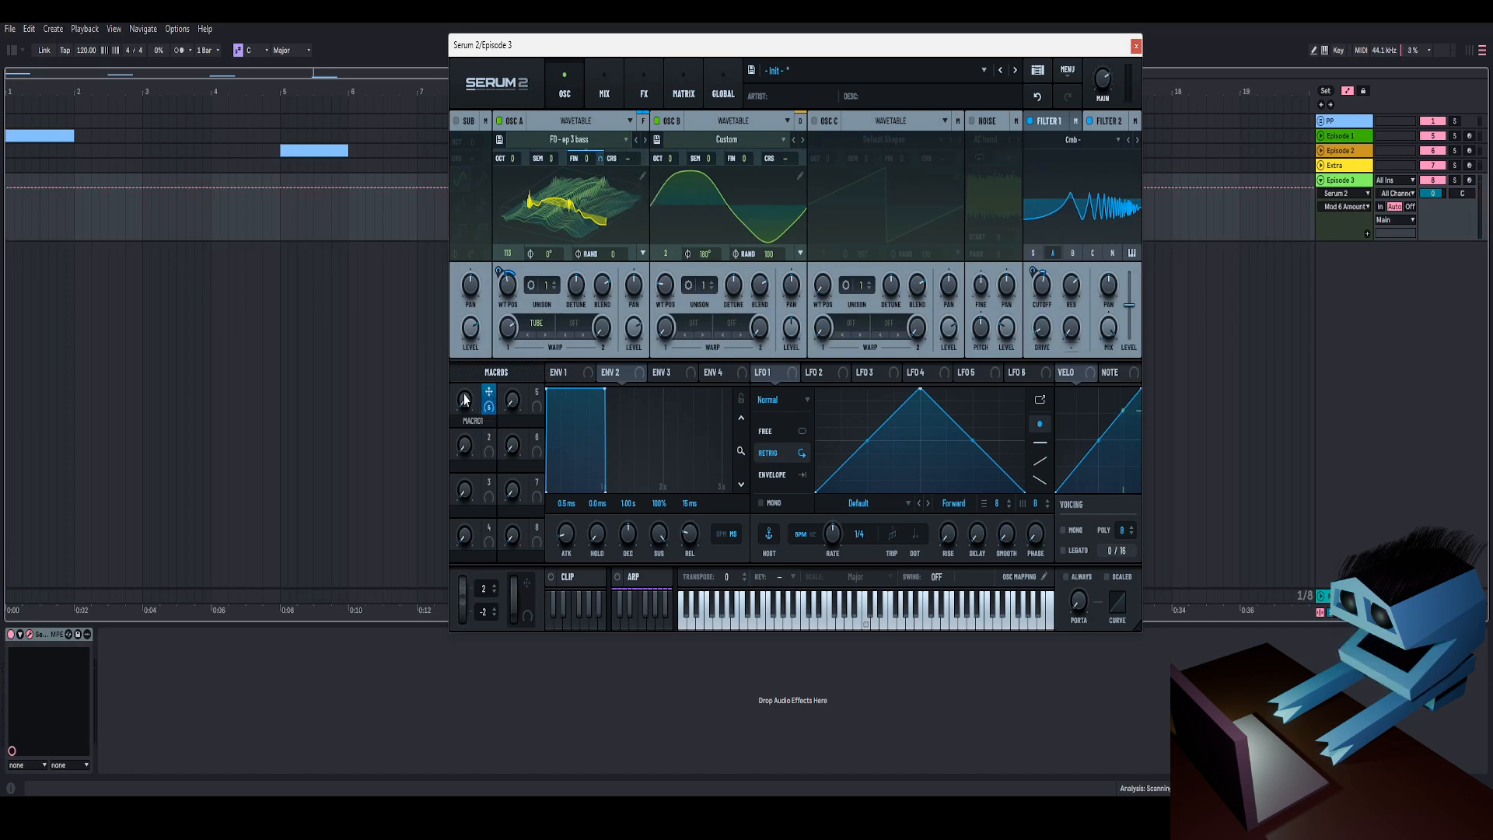
pyautogui.moveTo(489, 400); pyautogui.dragTo(743, 159)
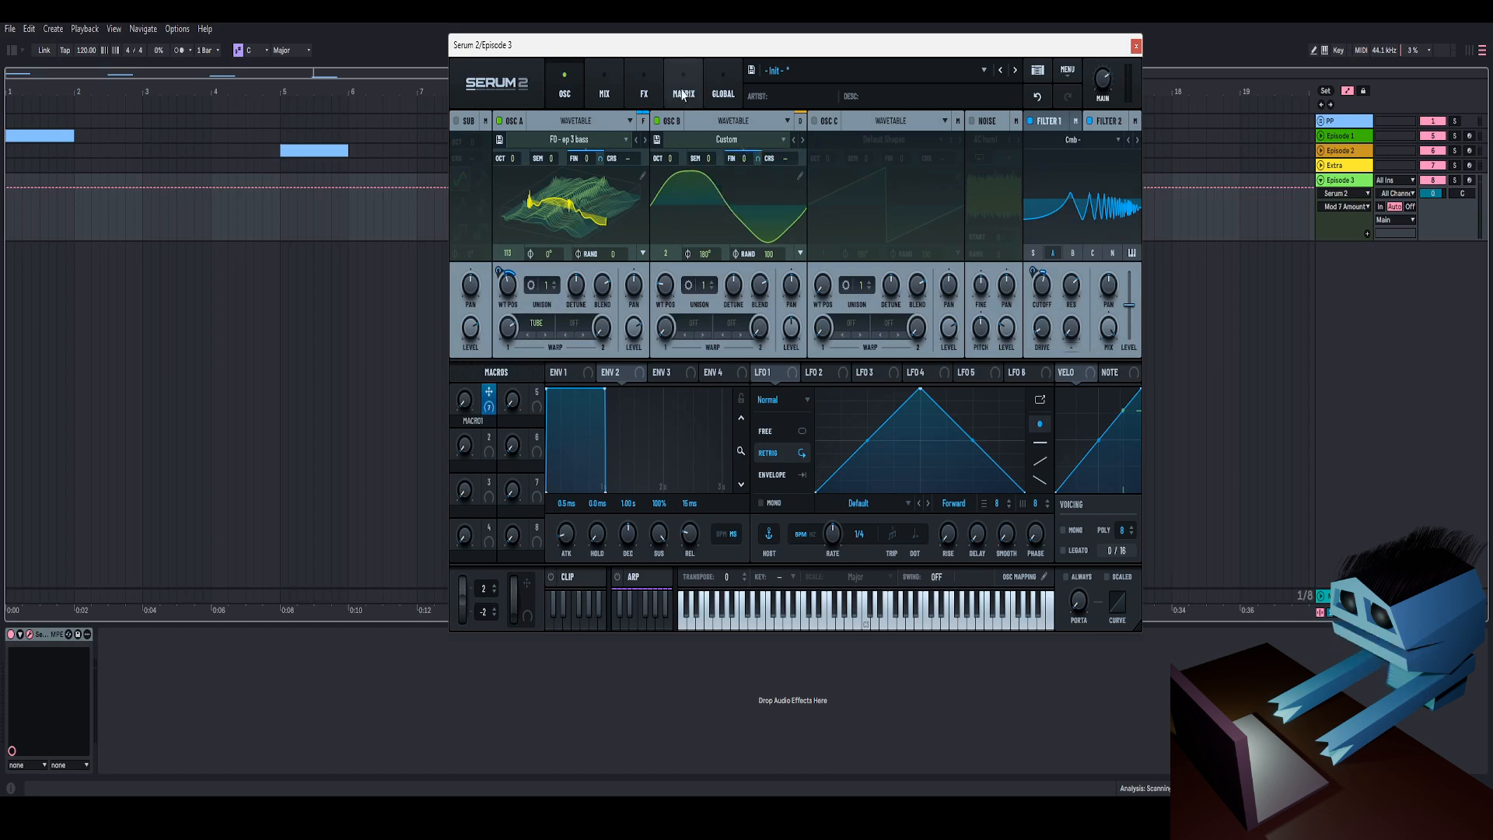
pyautogui.click(684, 89)
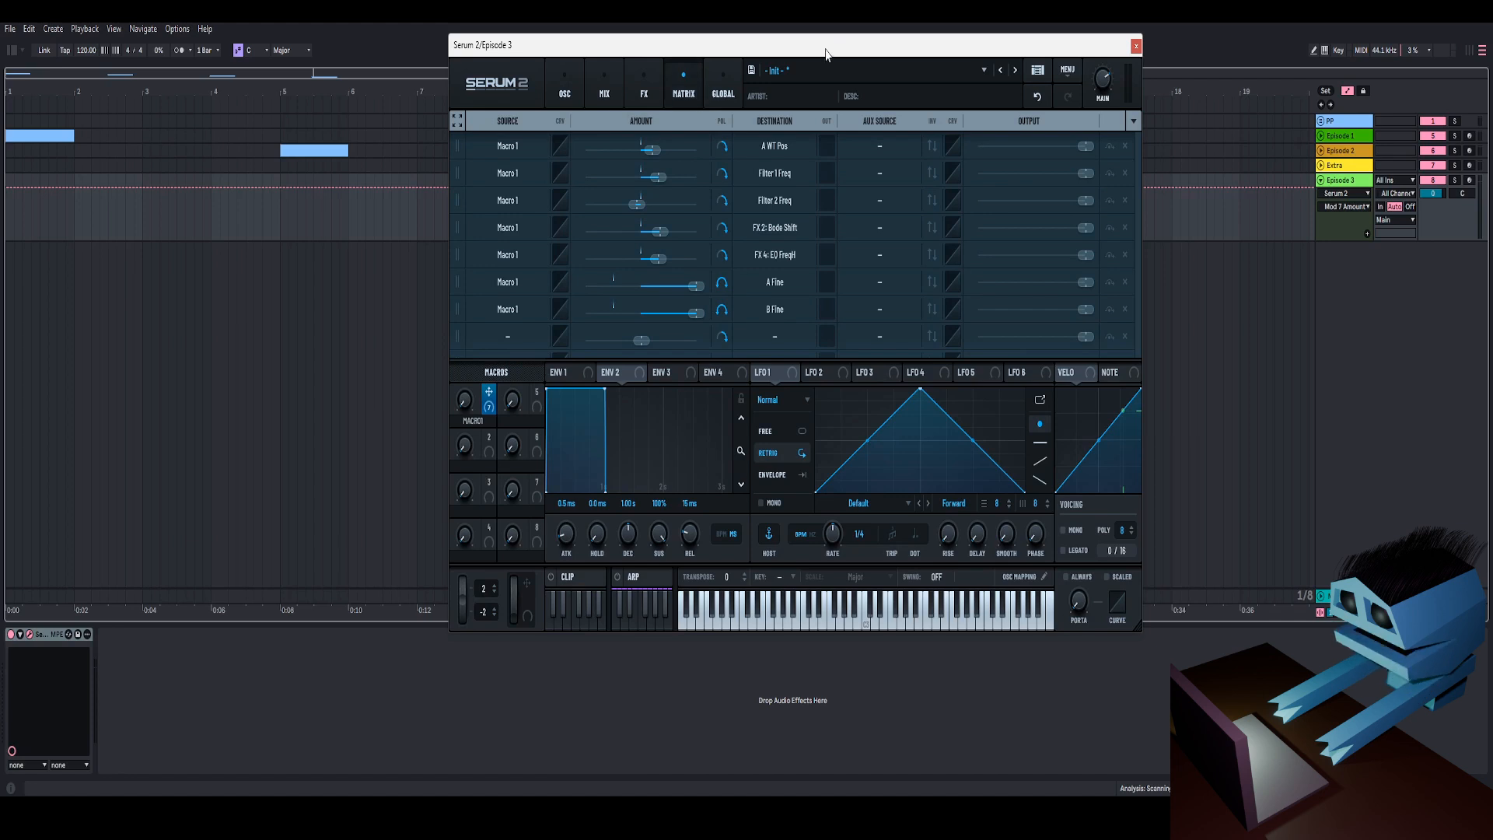
pyautogui.moveTo(827, 53); pyautogui.dragTo(818, 53)
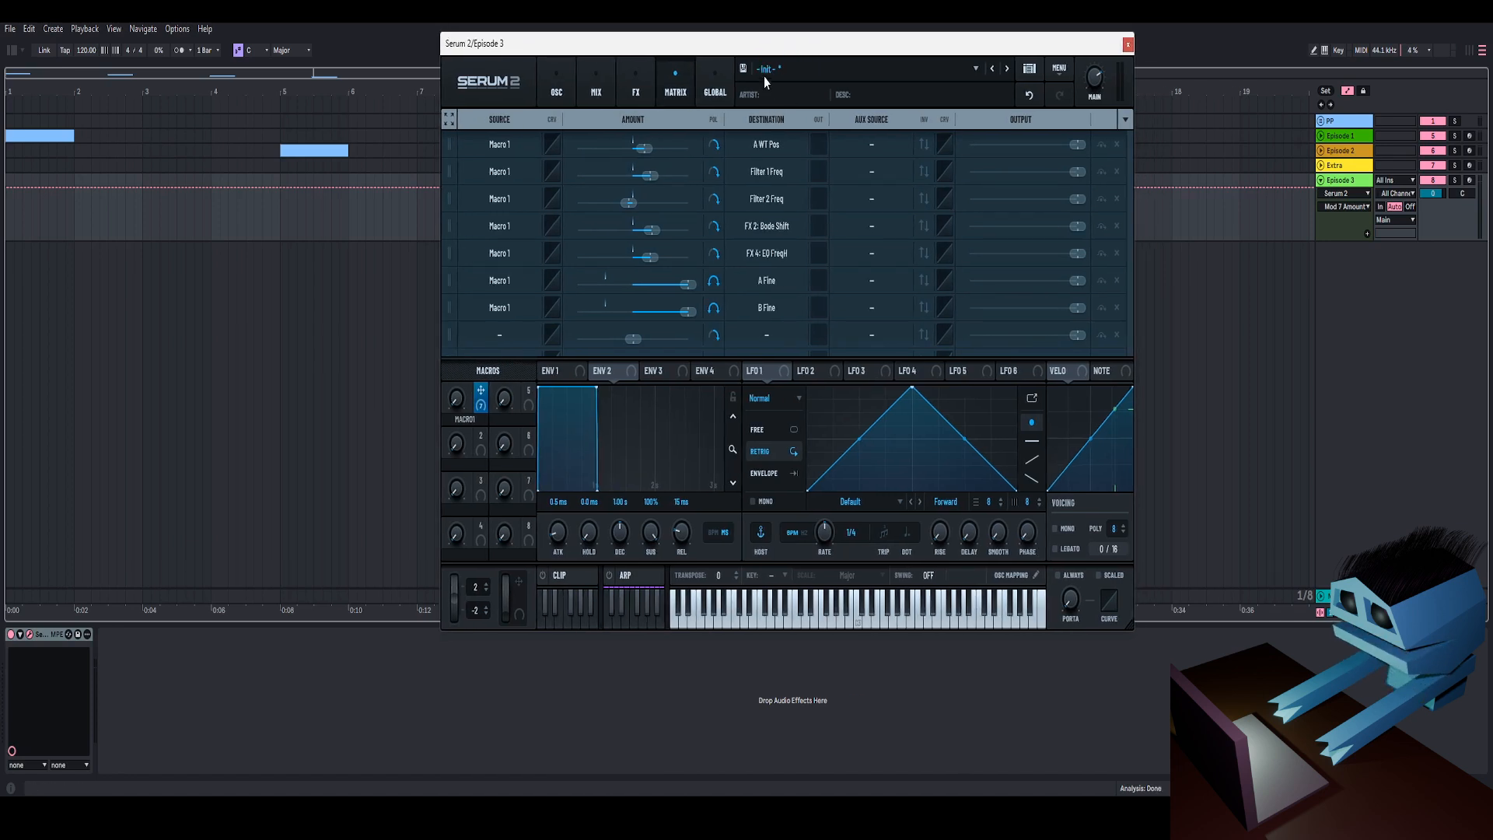
pyautogui.click(688, 284)
pyautogui.write('20')
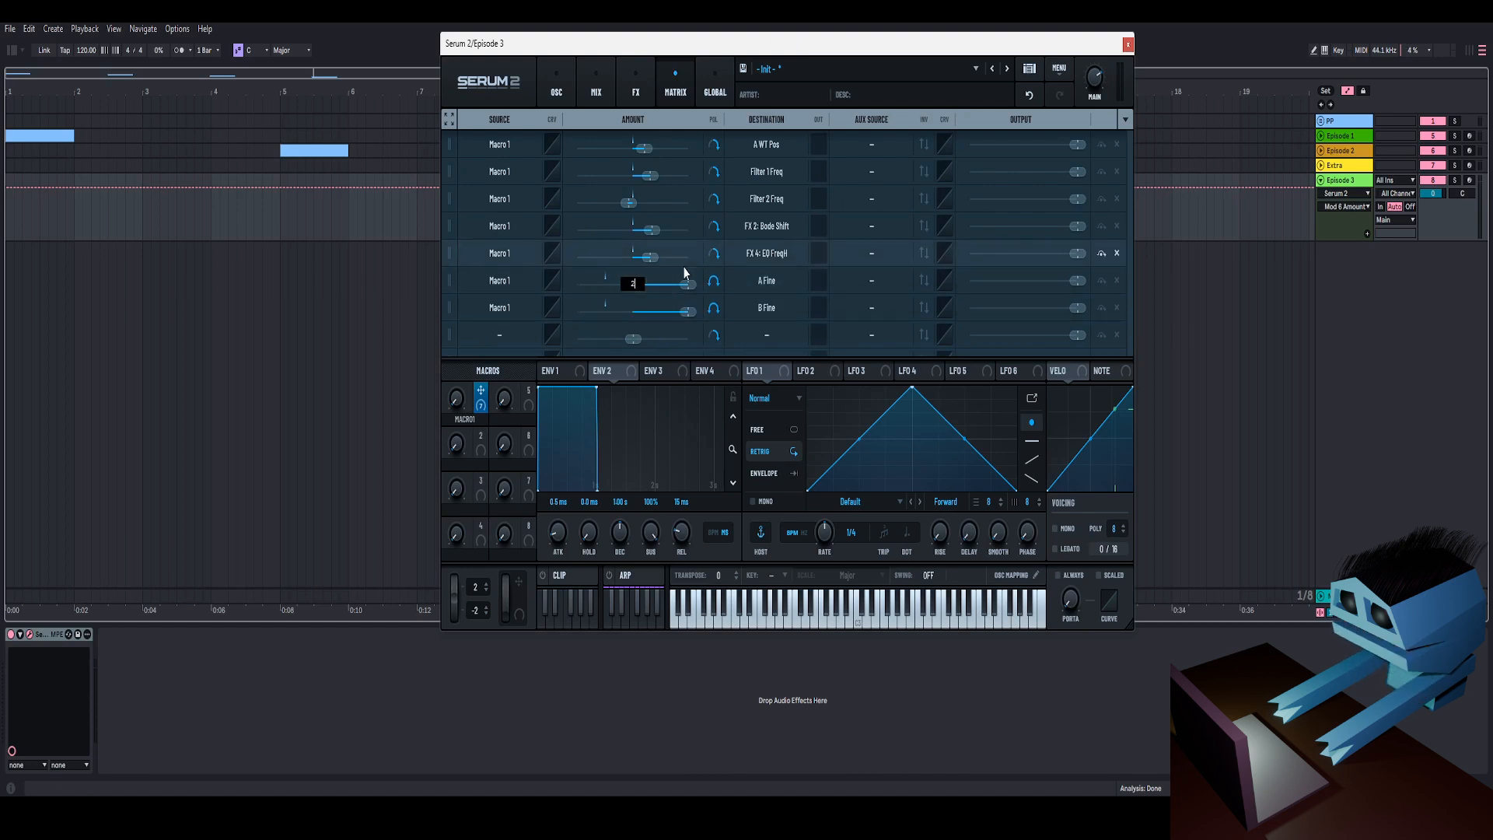
pyautogui.press('Return')
pyautogui.doubleClick(686, 310)
pyautogui.write('20')
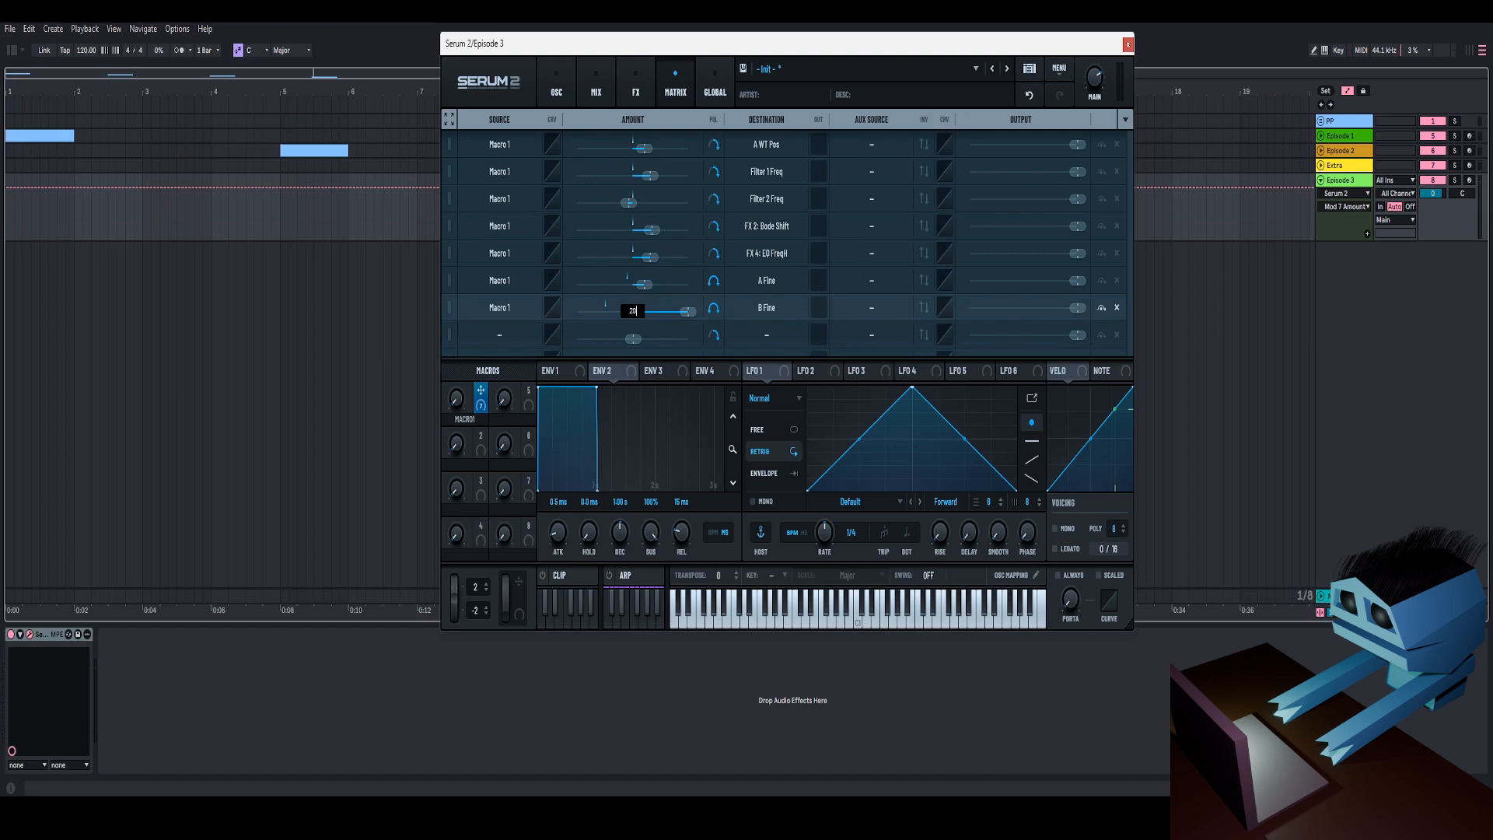
pyautogui.press('Return')
pyautogui.click(558, 87)
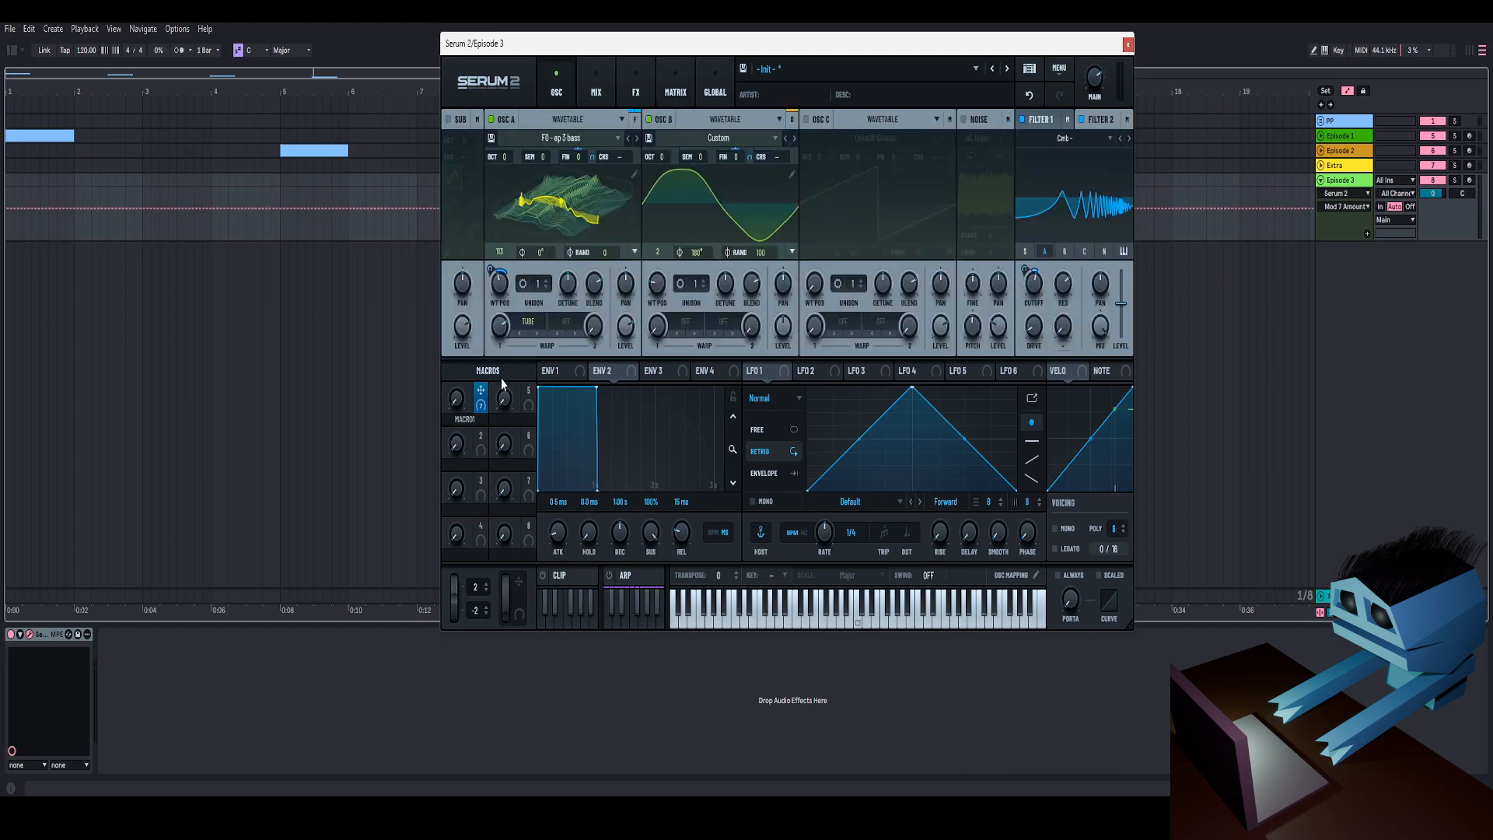
pyautogui.moveTo(459, 401); pyautogui.dragTo(500, 329)
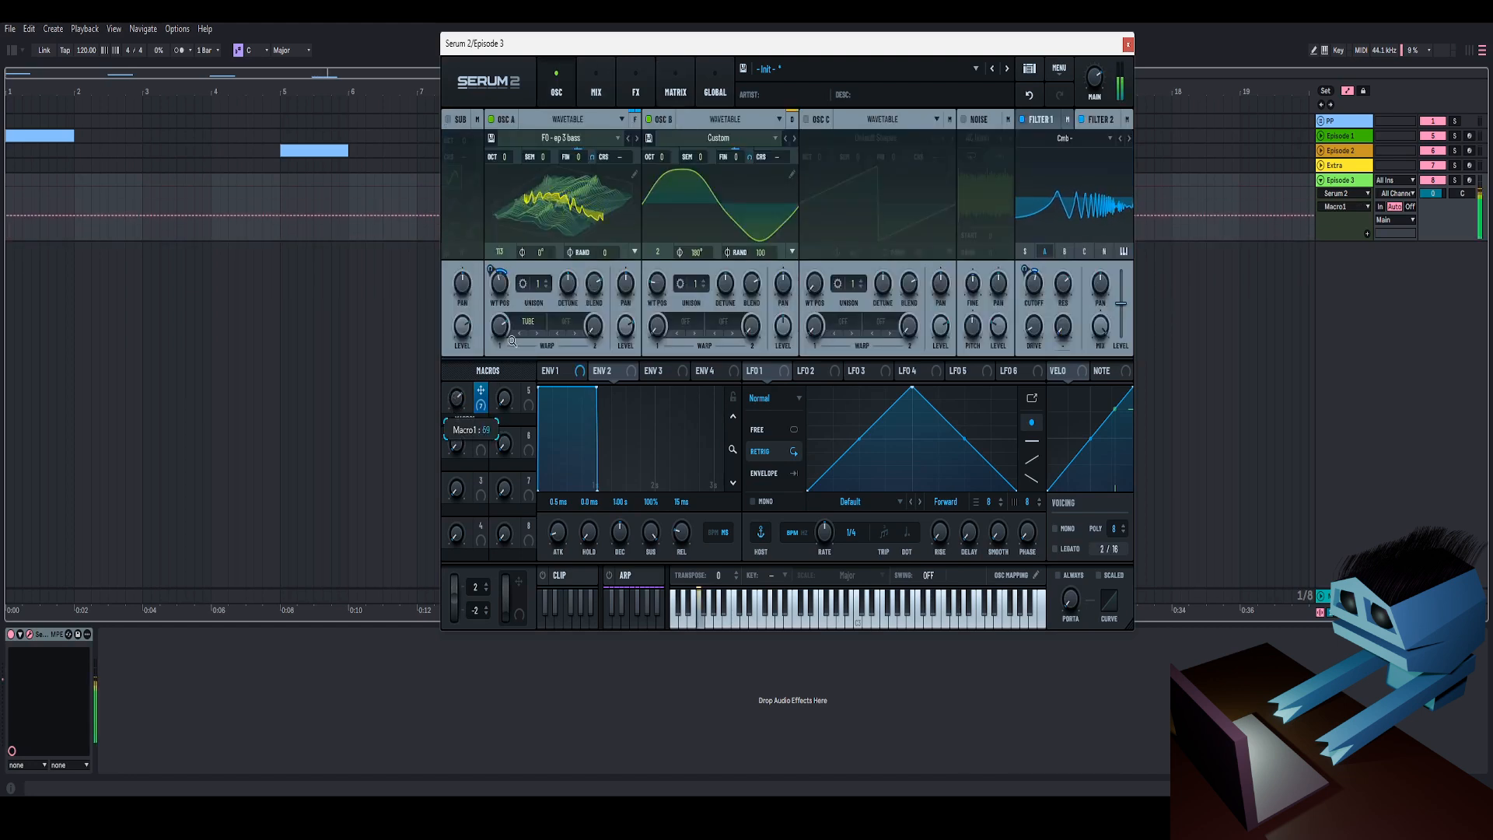
# Rebalance the harmonics of oscillator B's wave, keeping bin 1 near 80% and the upper bins low, with bin 3 at about 15%.
pyautogui.click(791, 175)
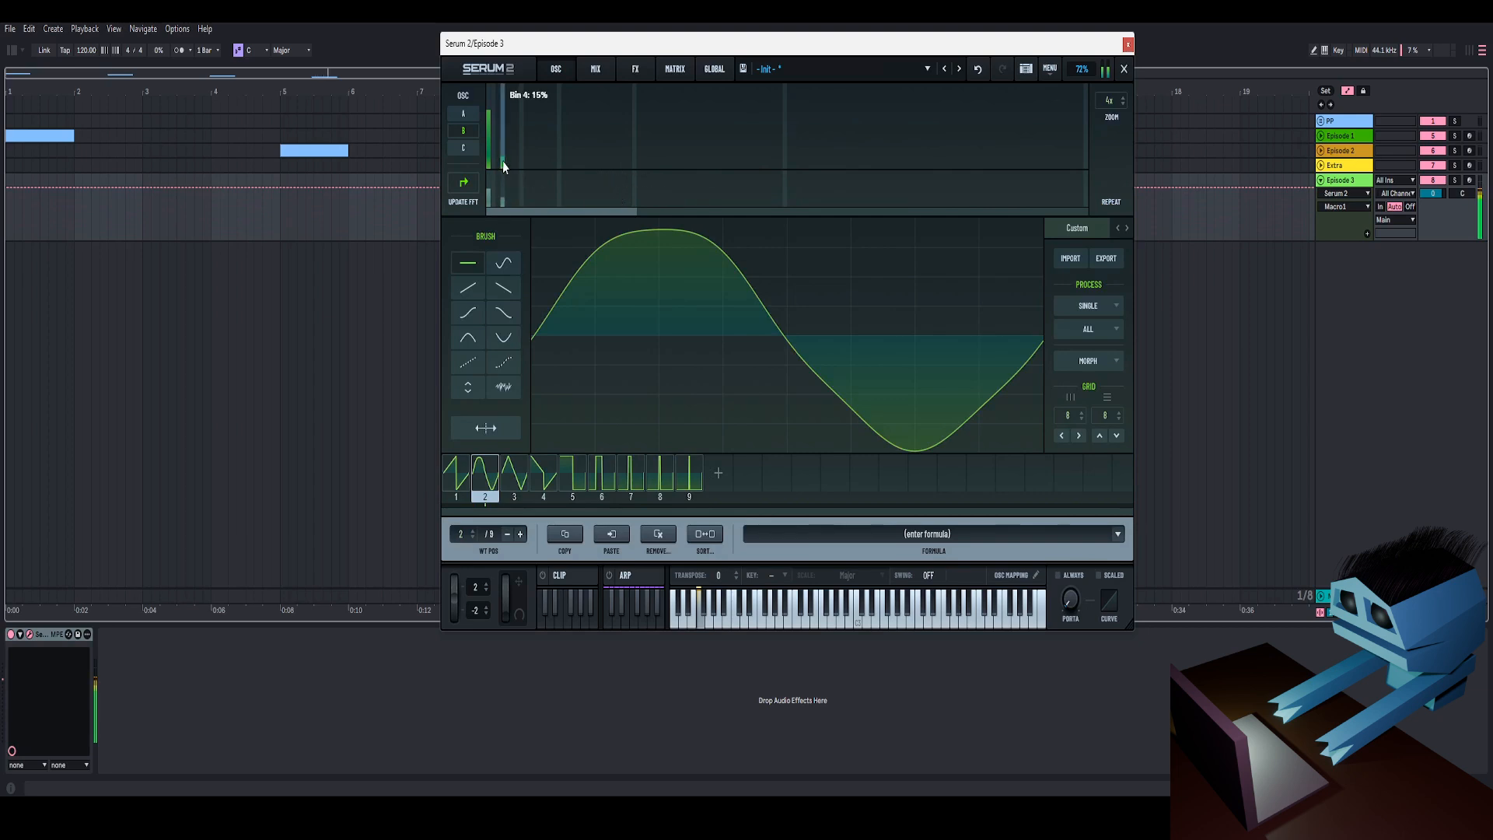
pyautogui.moveTo(504, 176); pyautogui.dragTo(503, 165)
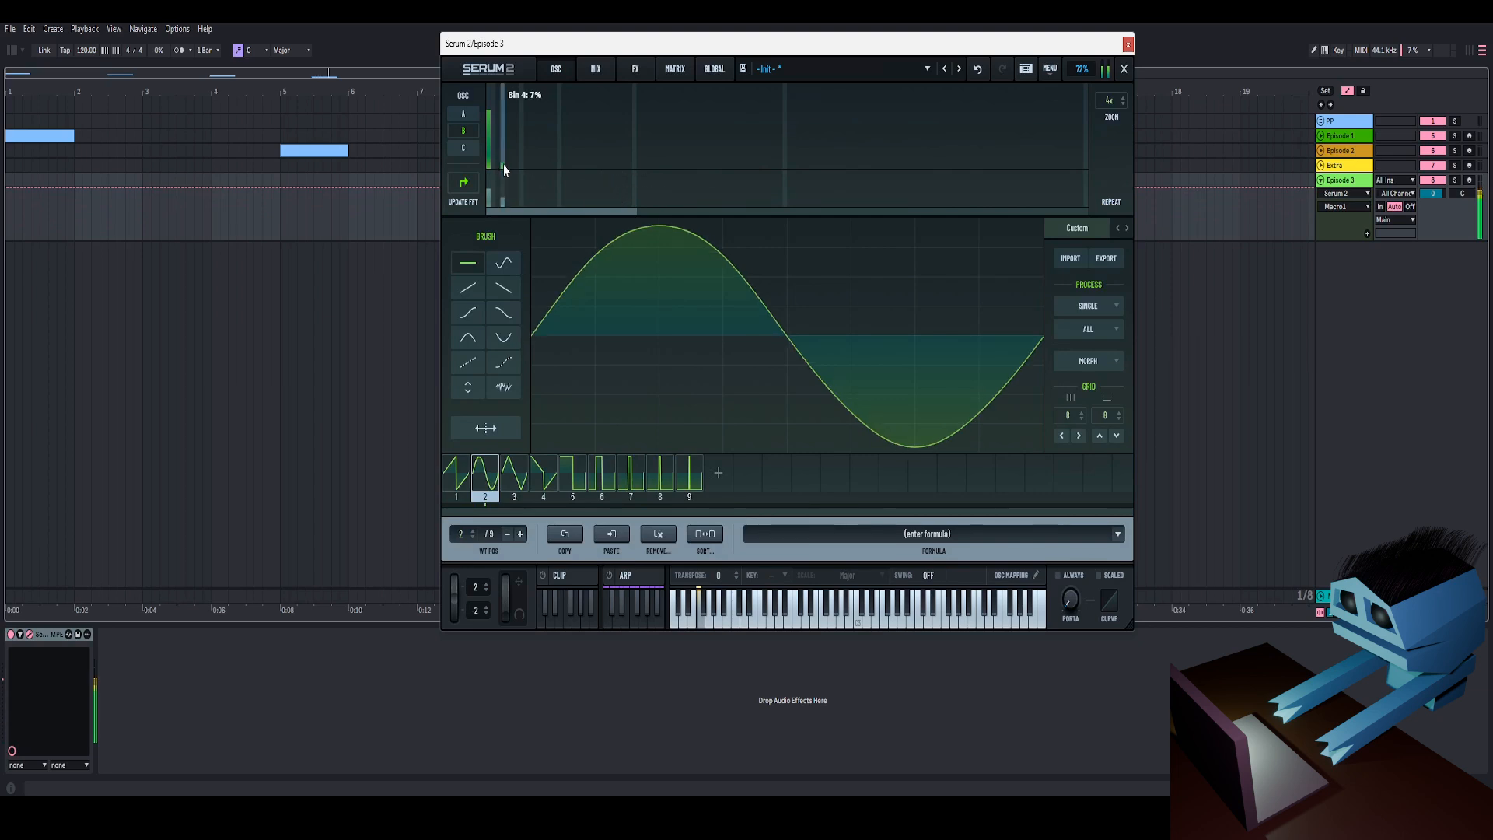
pyautogui.click(491, 162)
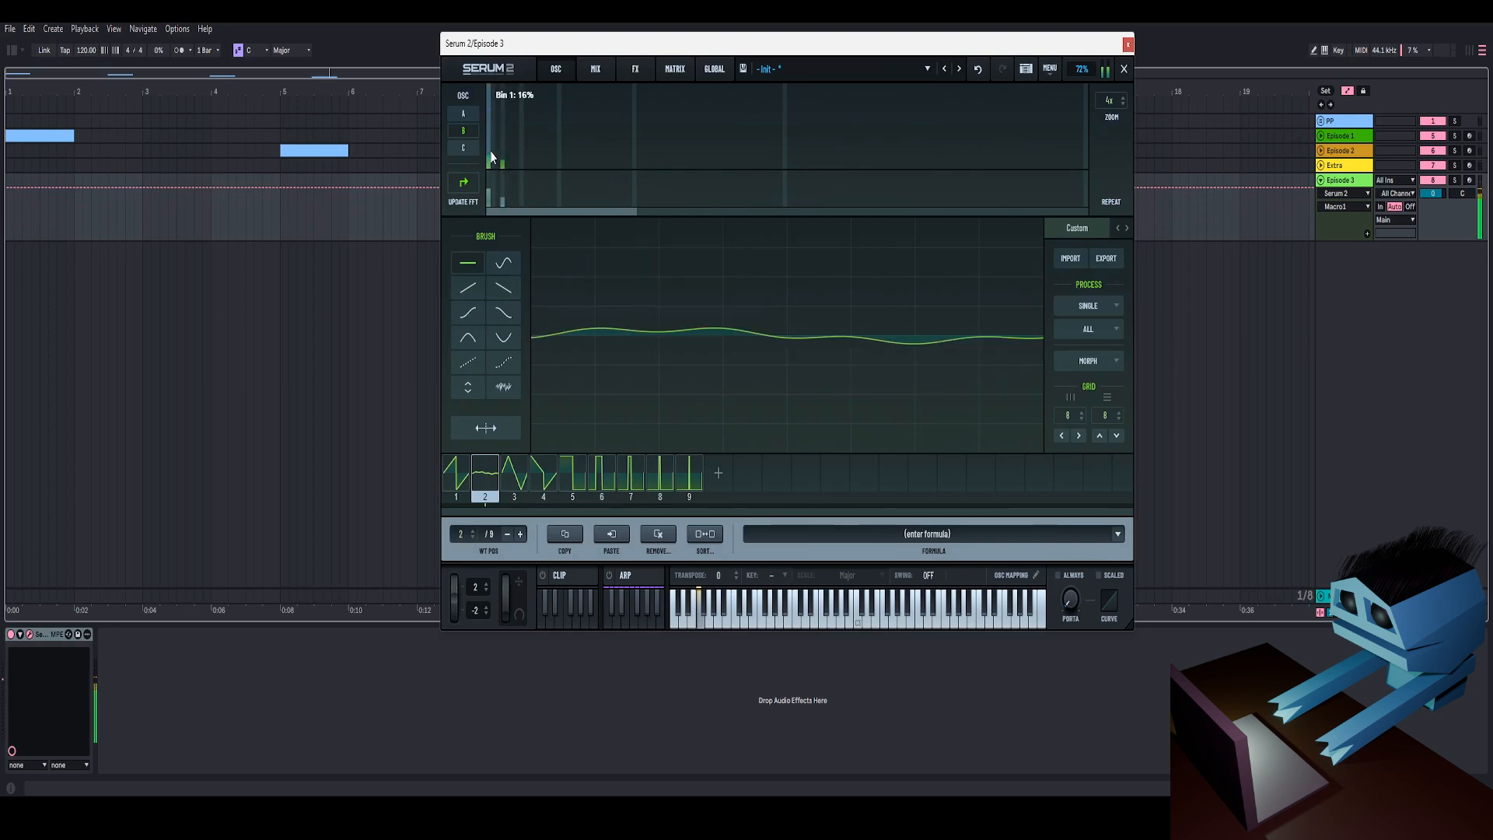
pyautogui.moveTo(491, 100); pyautogui.dragTo(493, 150)
pyautogui.click(491, 102)
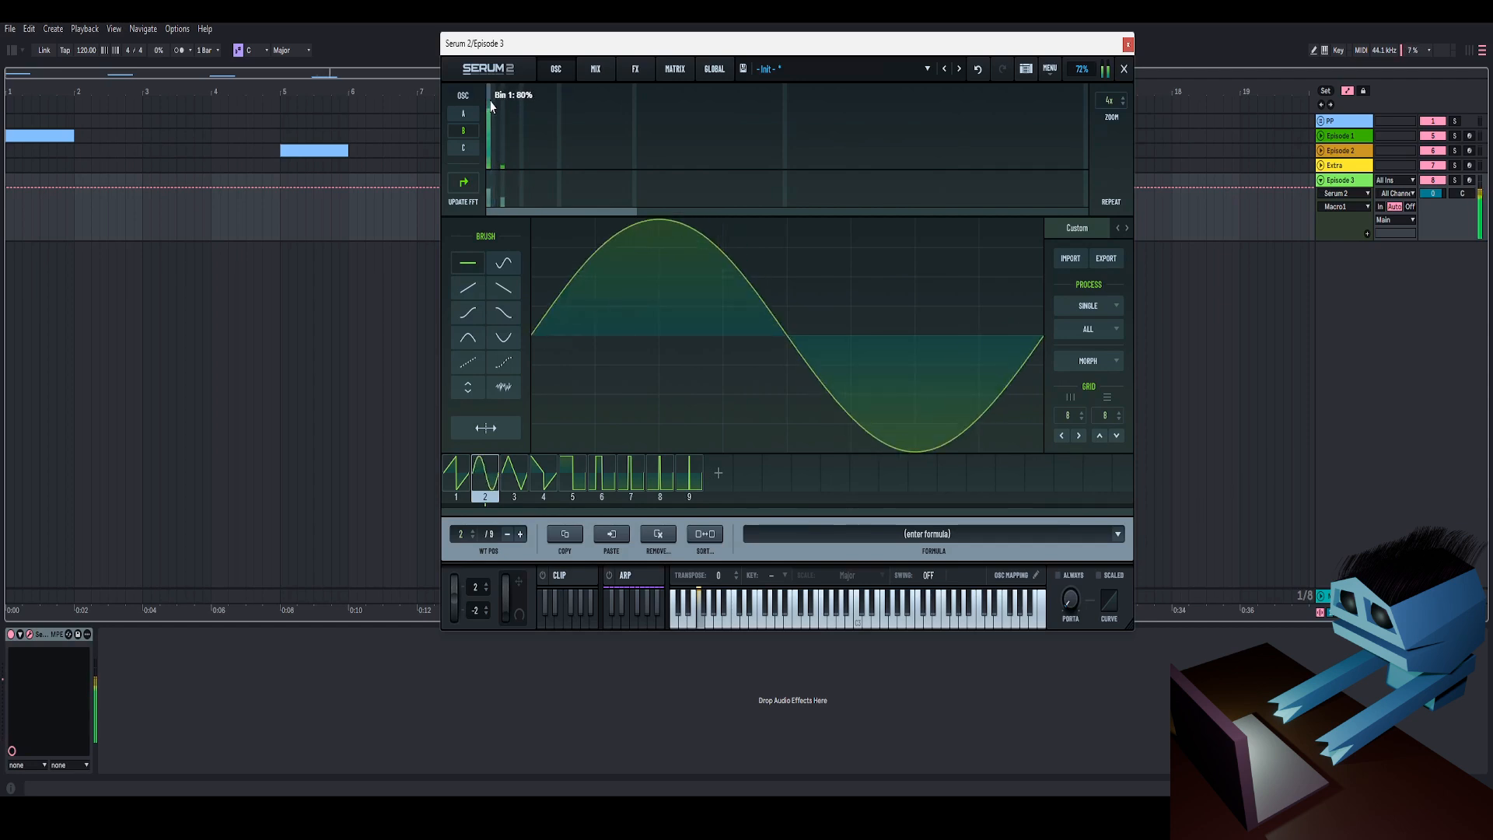
pyautogui.moveTo(493, 154); pyautogui.dragTo(500, 159)
pyautogui.click(488, 101)
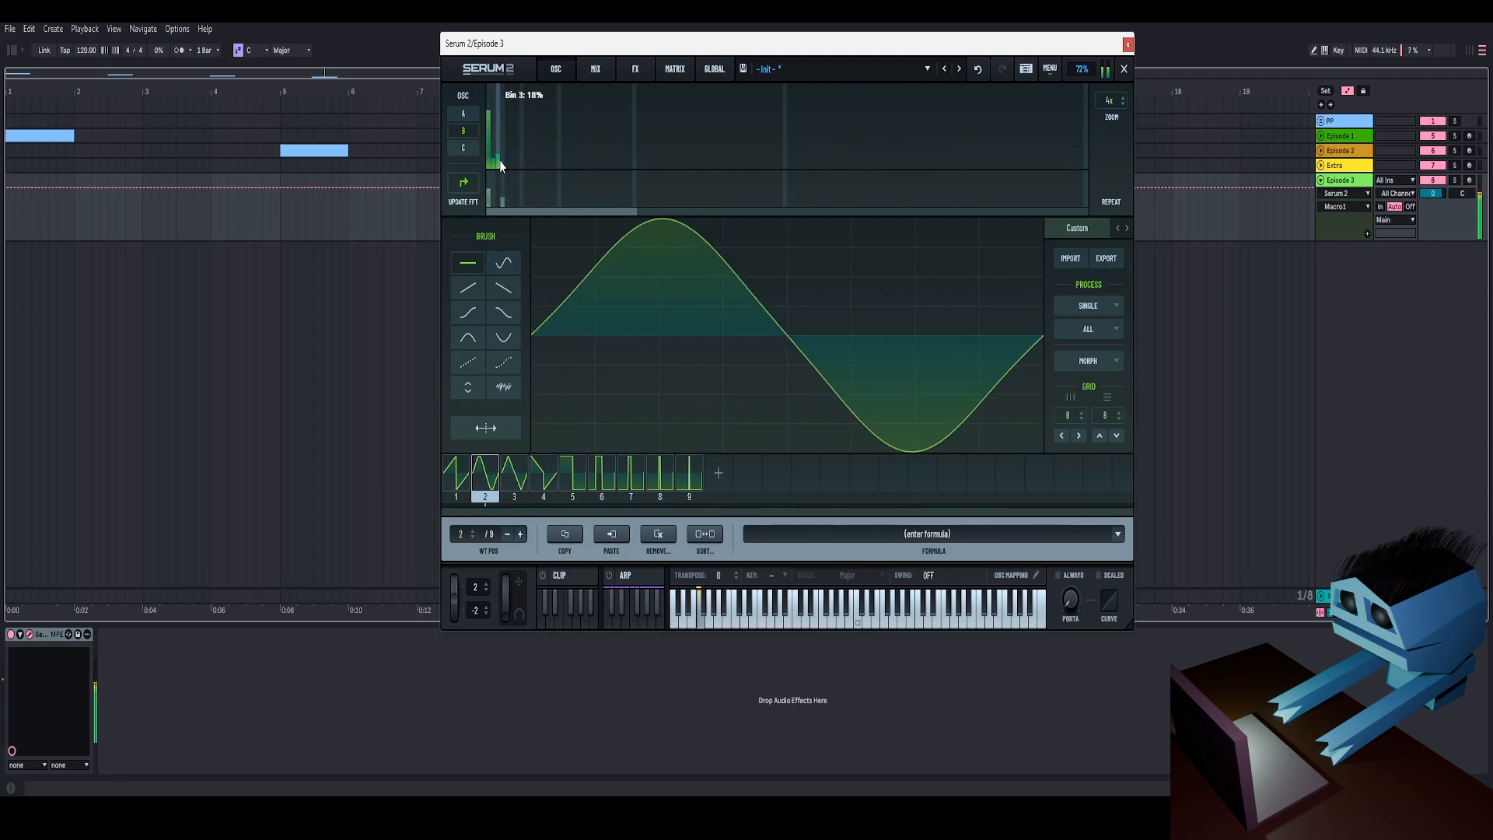
pyautogui.moveTo(498, 157); pyautogui.dragTo(499, 165)
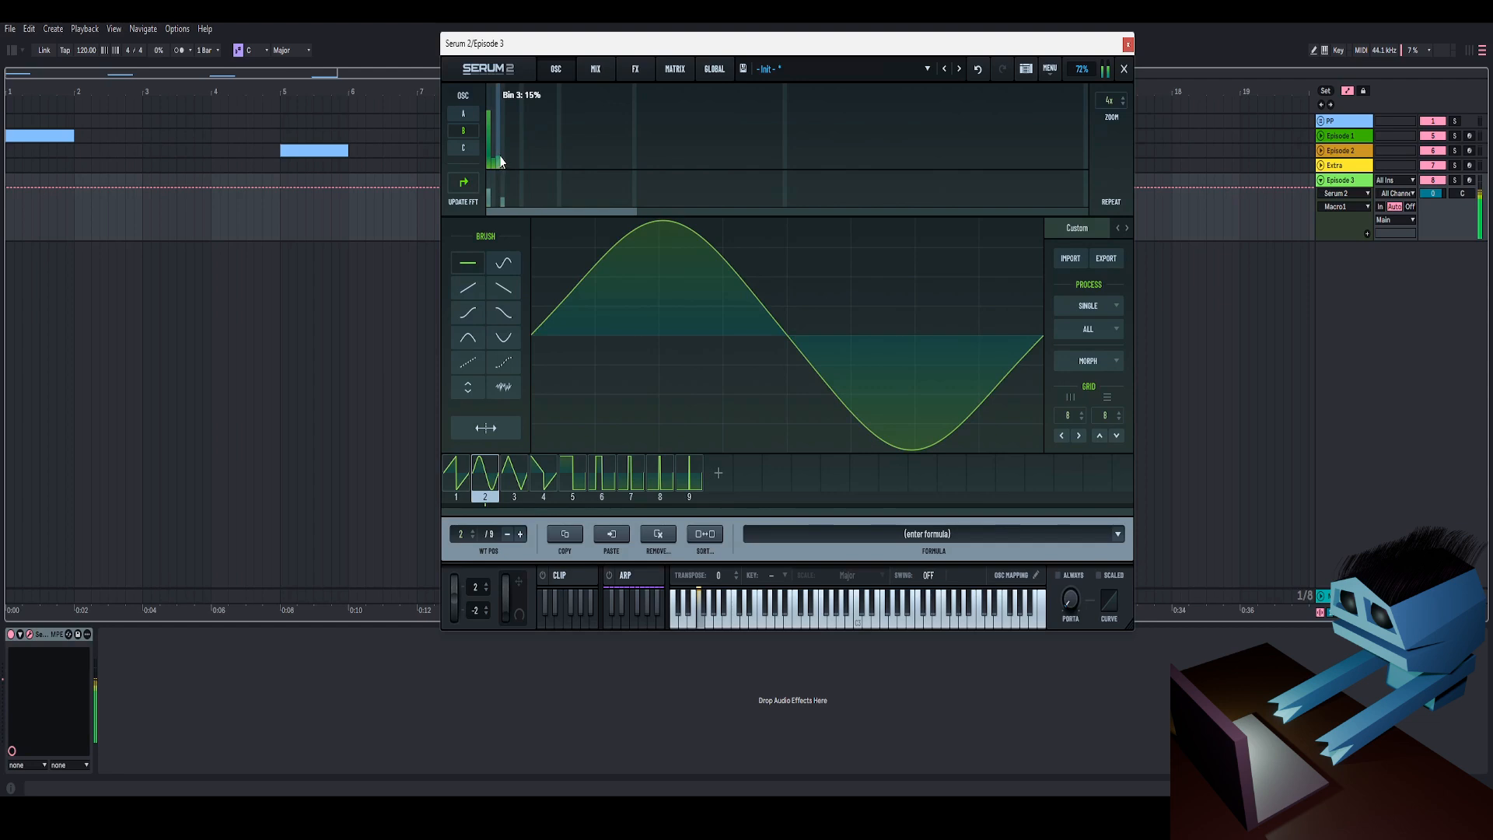
pyautogui.click(1125, 70)
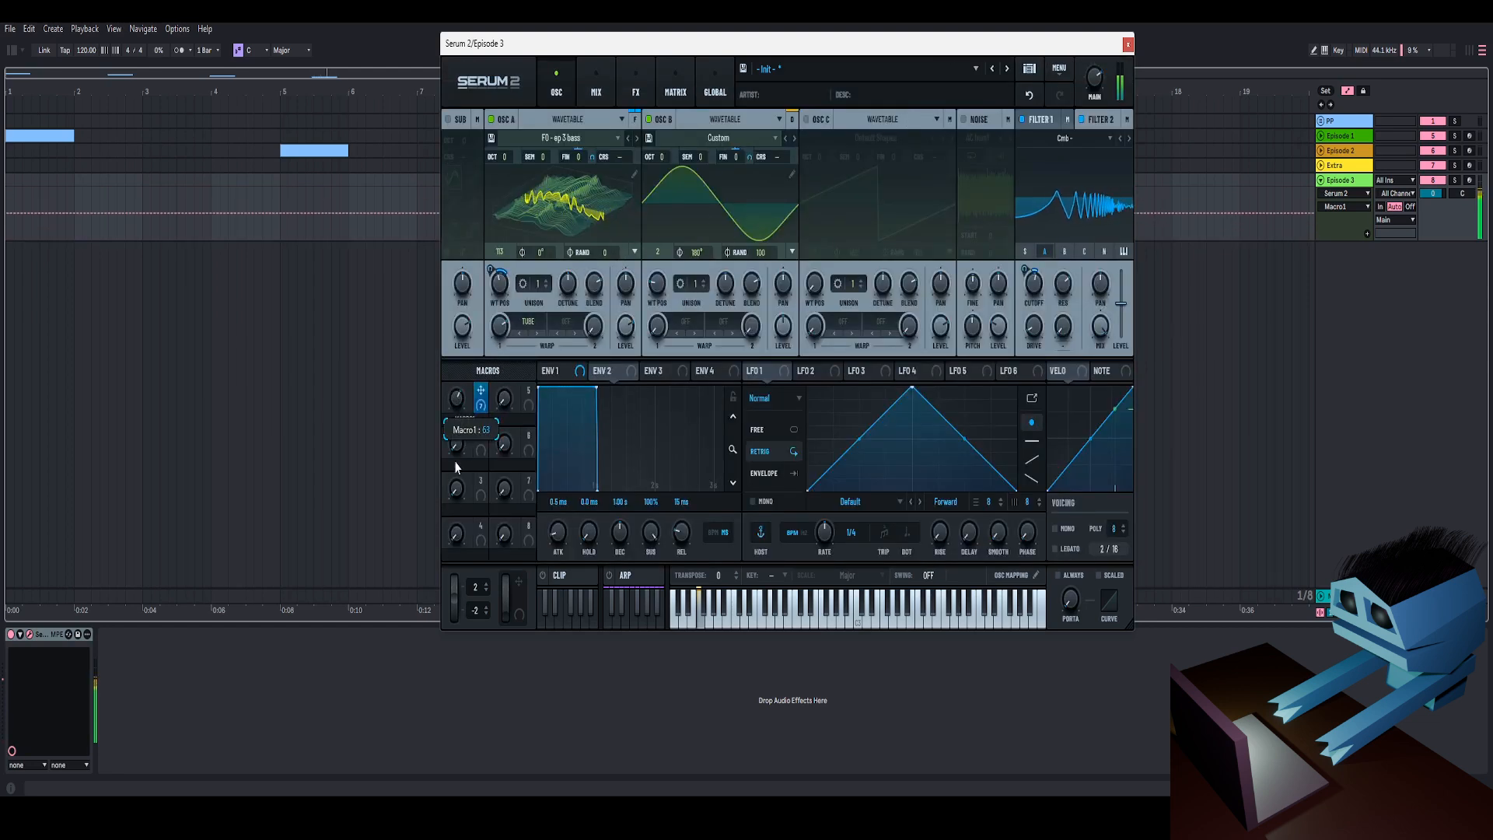
# Fine-adjust oscillator B's level and reset its octave to 0.
pyautogui.moveTo(785, 325)
pyautogui.mouseDown()
pyautogui.moveTo(782, 364)
pyautogui.moveTo(785, 334)
pyautogui.mouseUp()
pyautogui.doubleClick(659, 158)
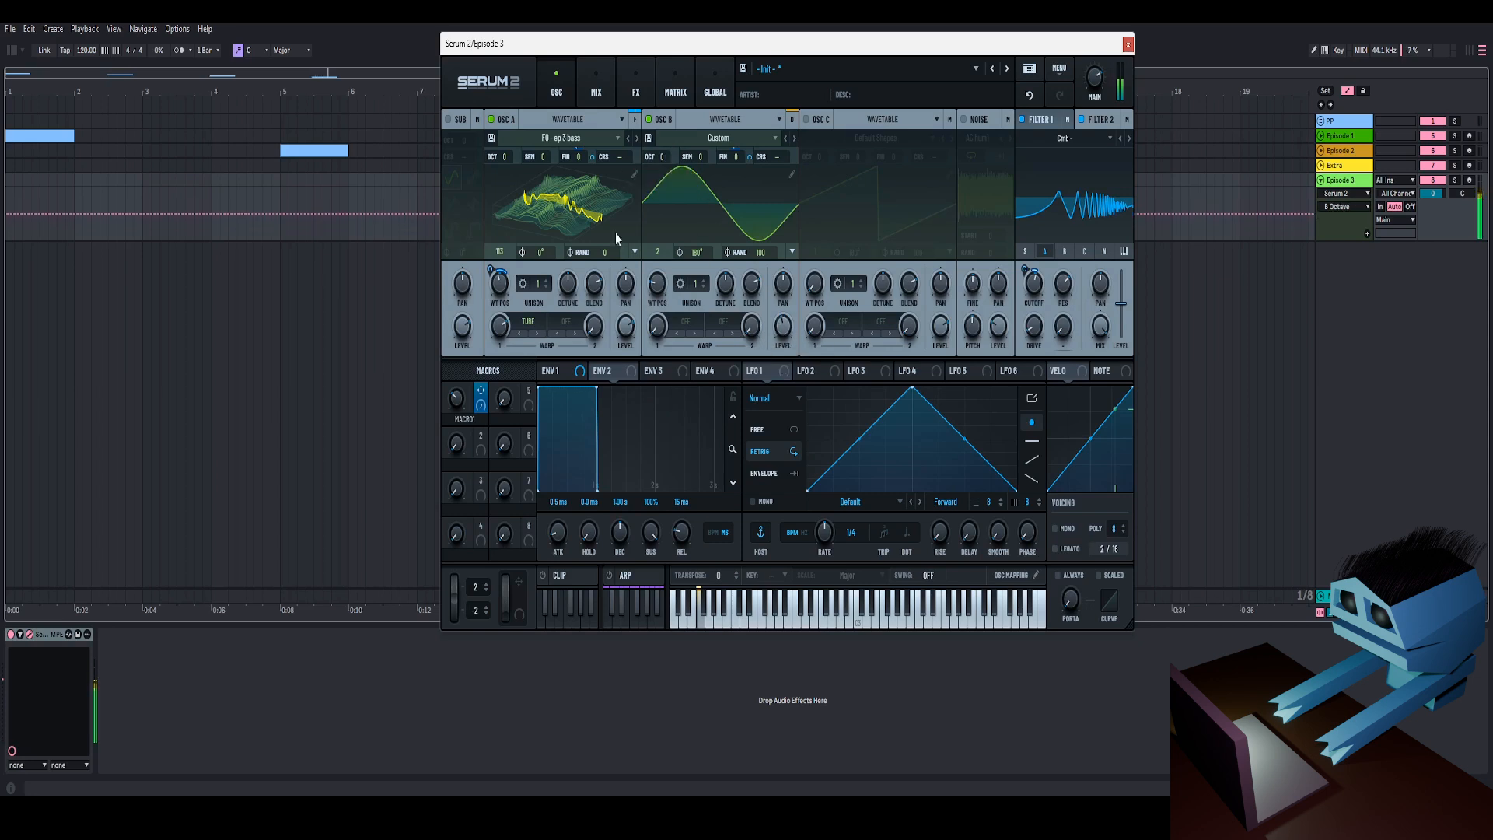
# Compare Macro 1 sweeps with oscillator A muted and re-enabled to judge how the two layers blend.
pyautogui.moveTo(457, 398); pyautogui.dragTo(472, 380)
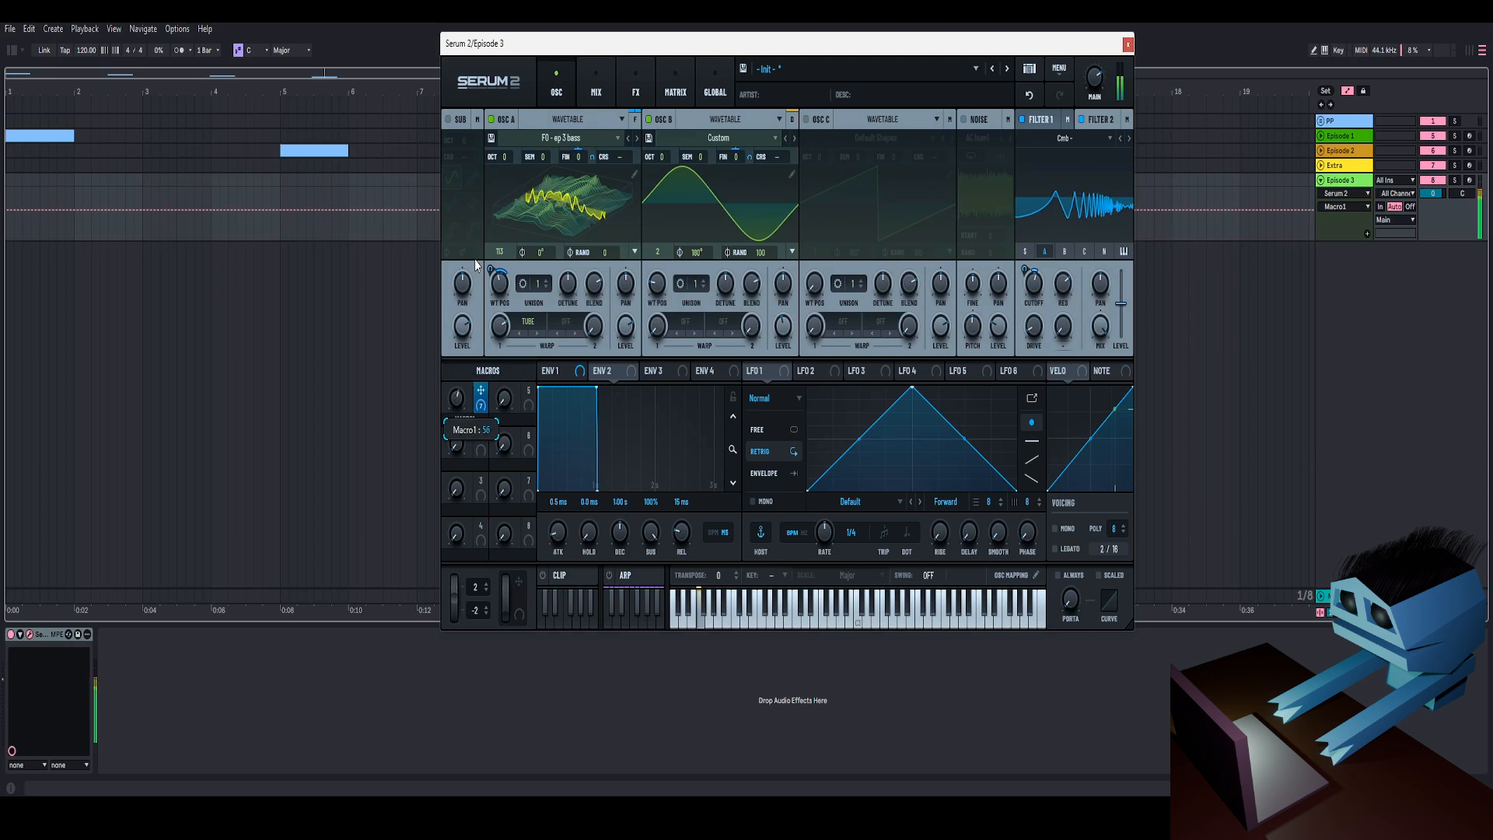
pyautogui.click(492, 120)
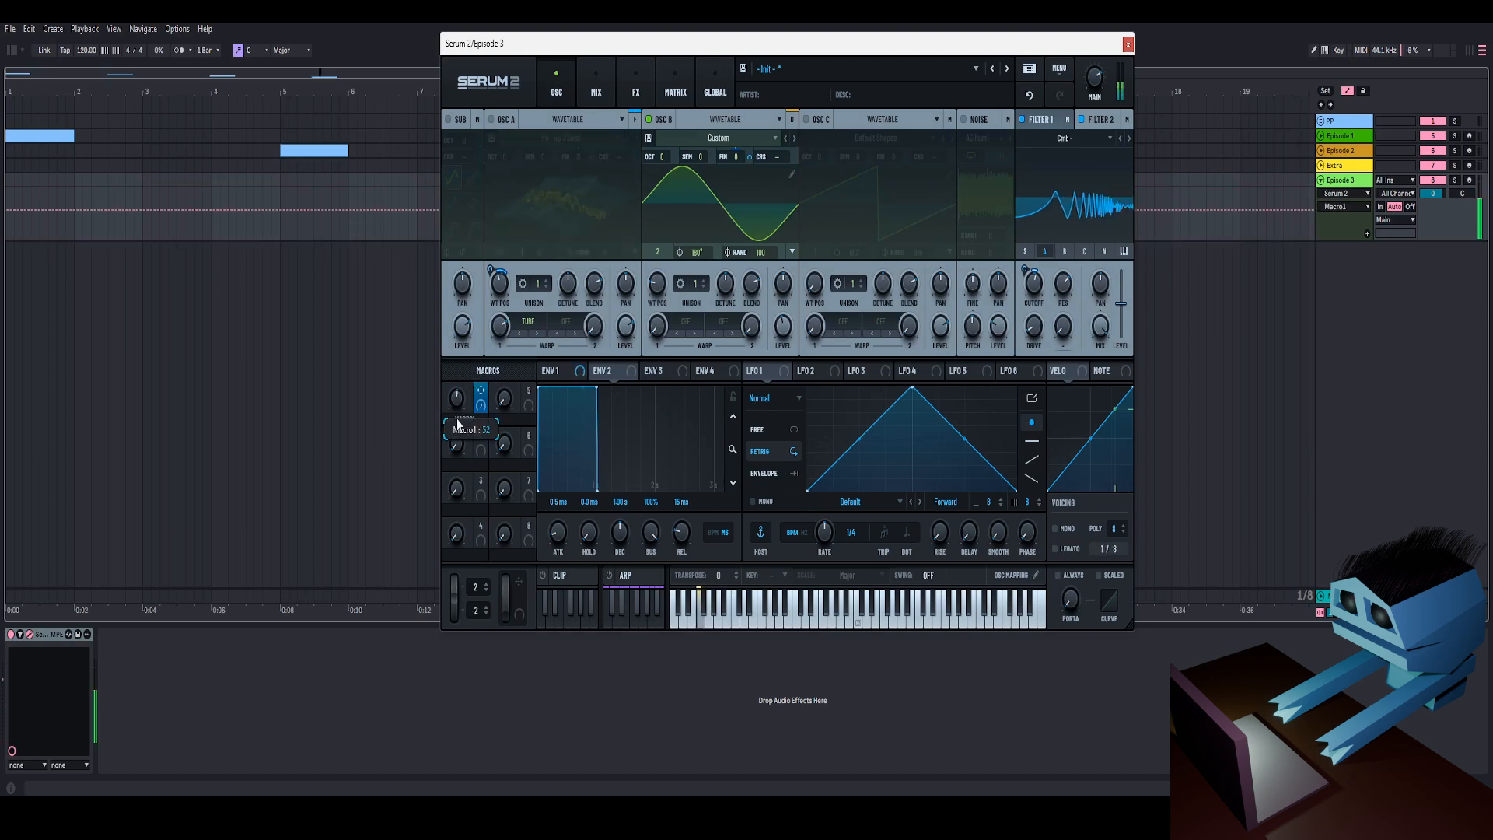
pyautogui.moveTo(469, 404); pyautogui.dragTo(439, 543)
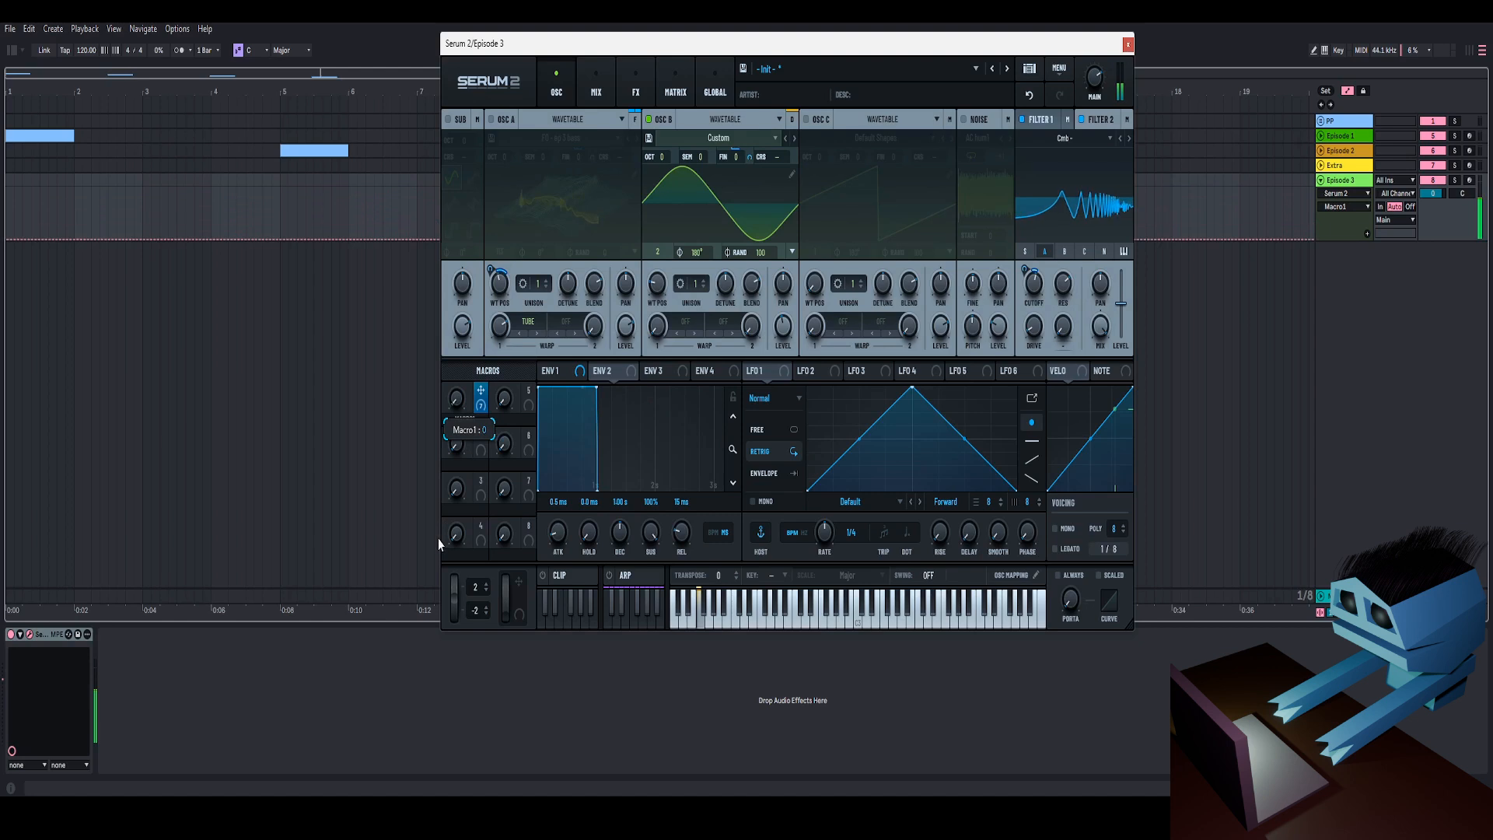
pyautogui.click(492, 120)
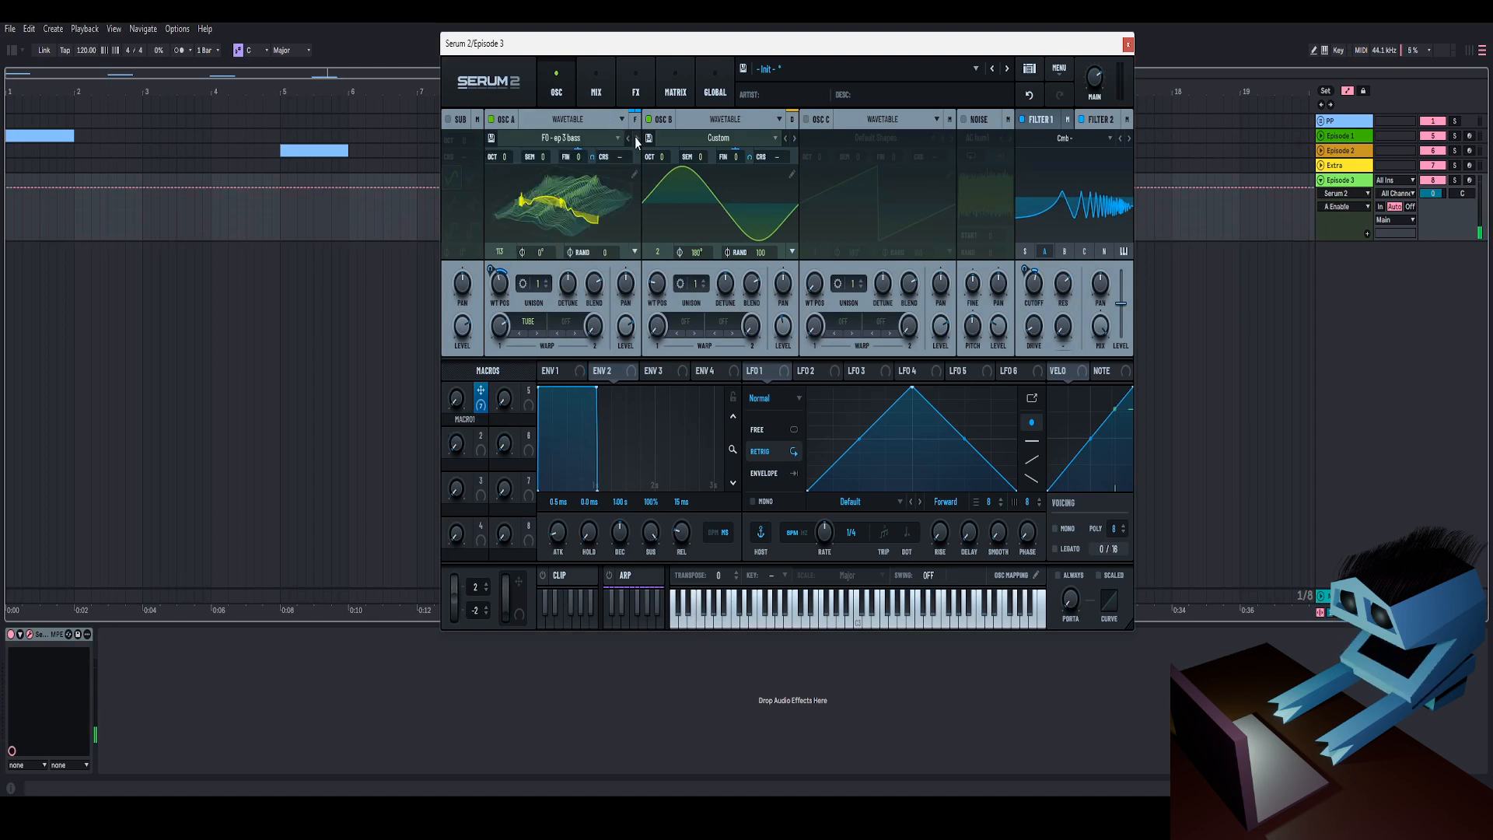
pyautogui.moveTo(458, 400); pyautogui.dragTo(495, 299)
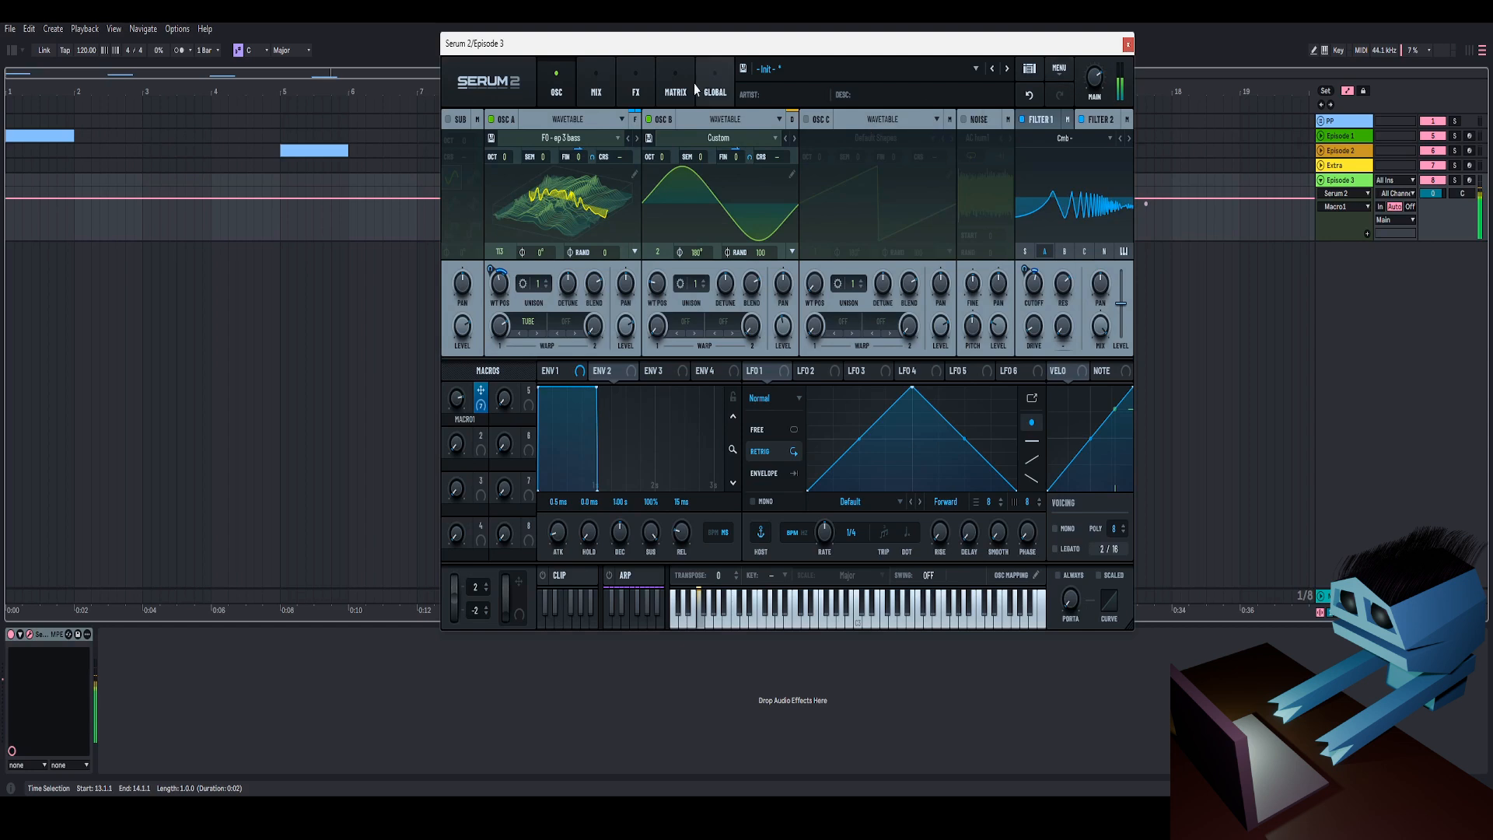
# Add another Compressor to the main effects chain and place it directly before the last Equalizer.
pyautogui.click(608, 86)
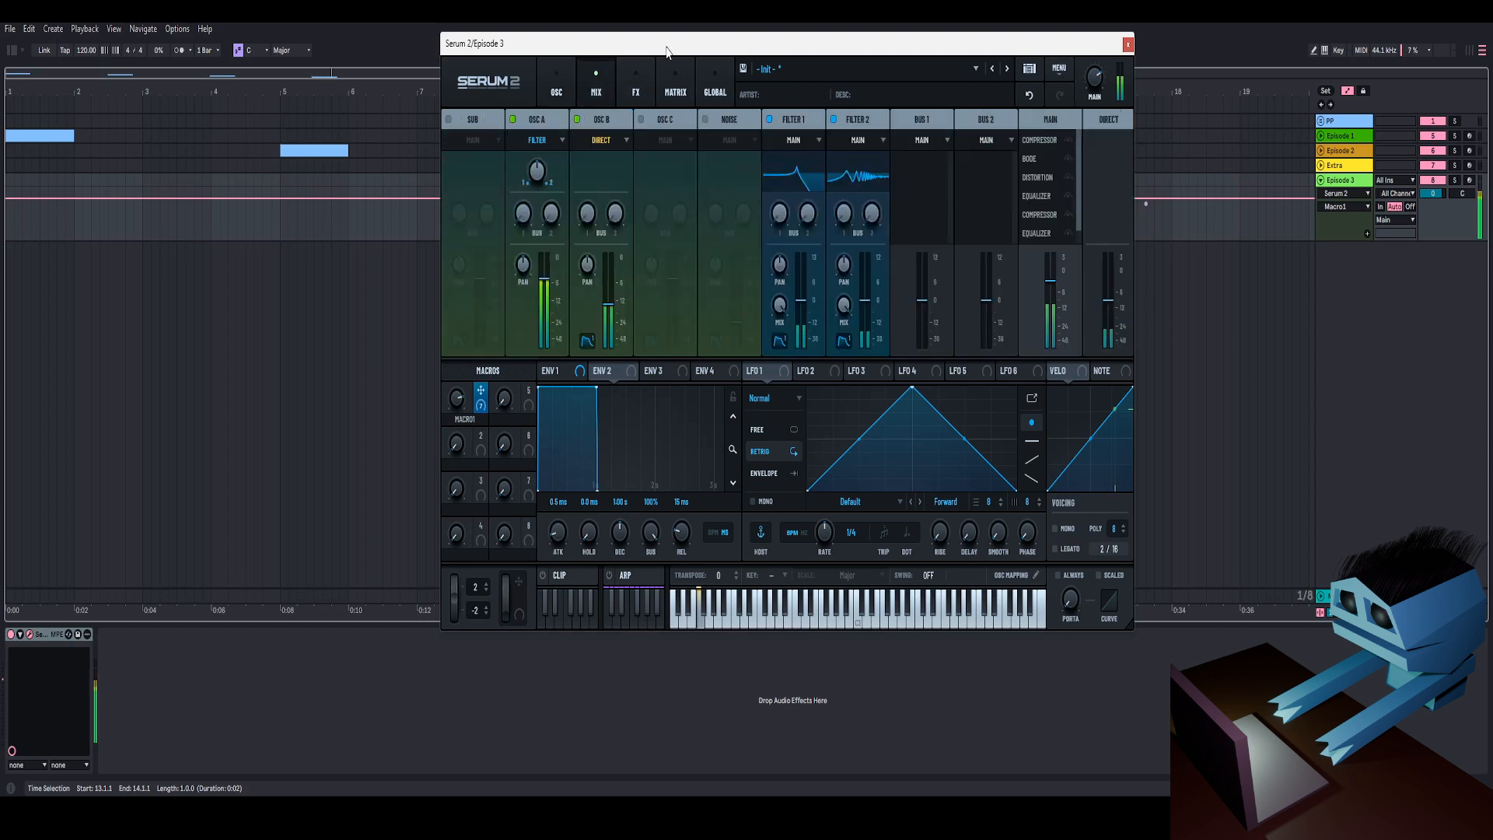
pyautogui.click(634, 95)
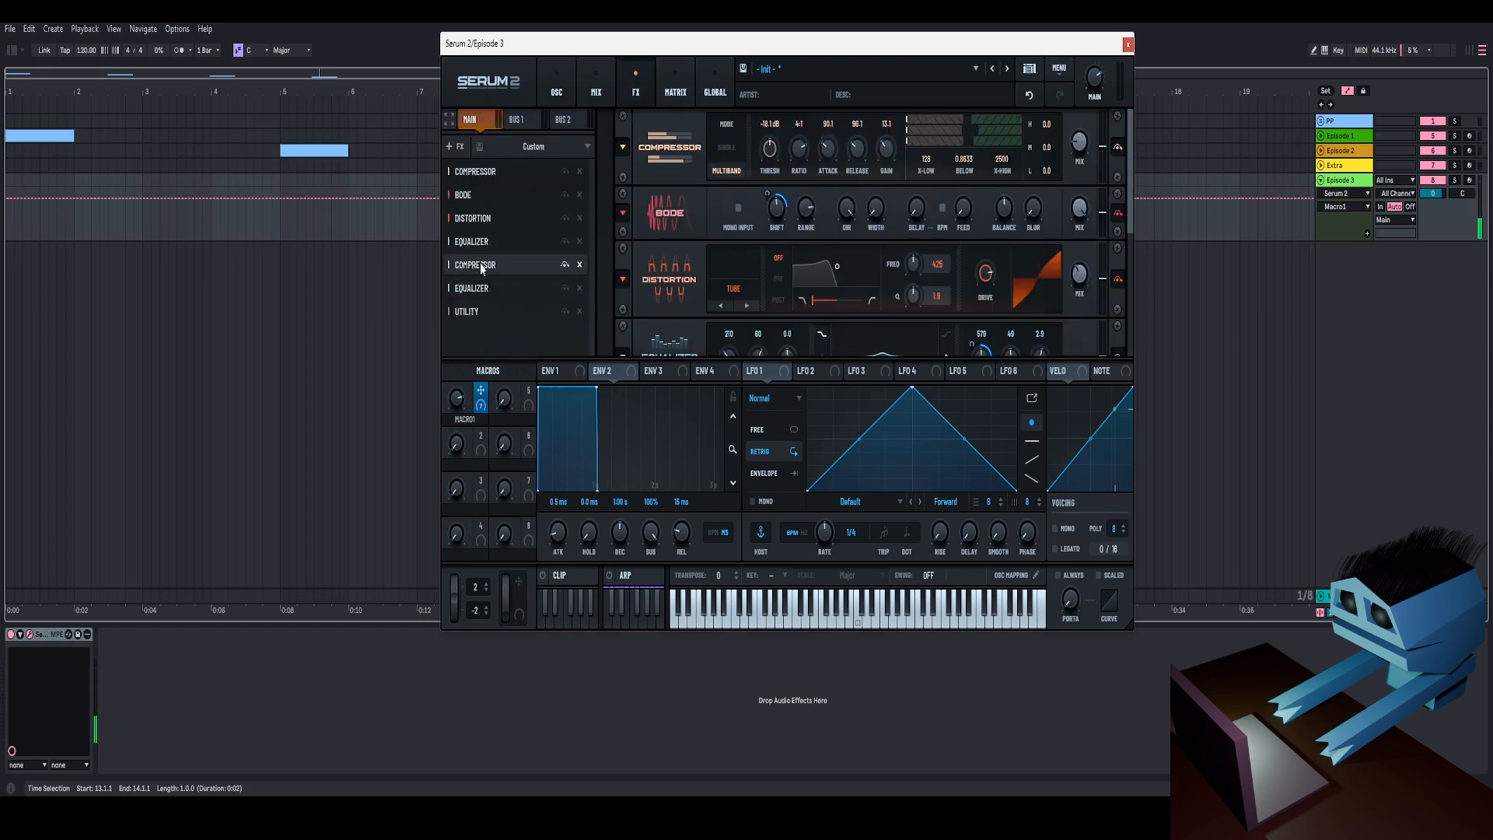
pyautogui.click(460, 146)
pyautogui.click(464, 143)
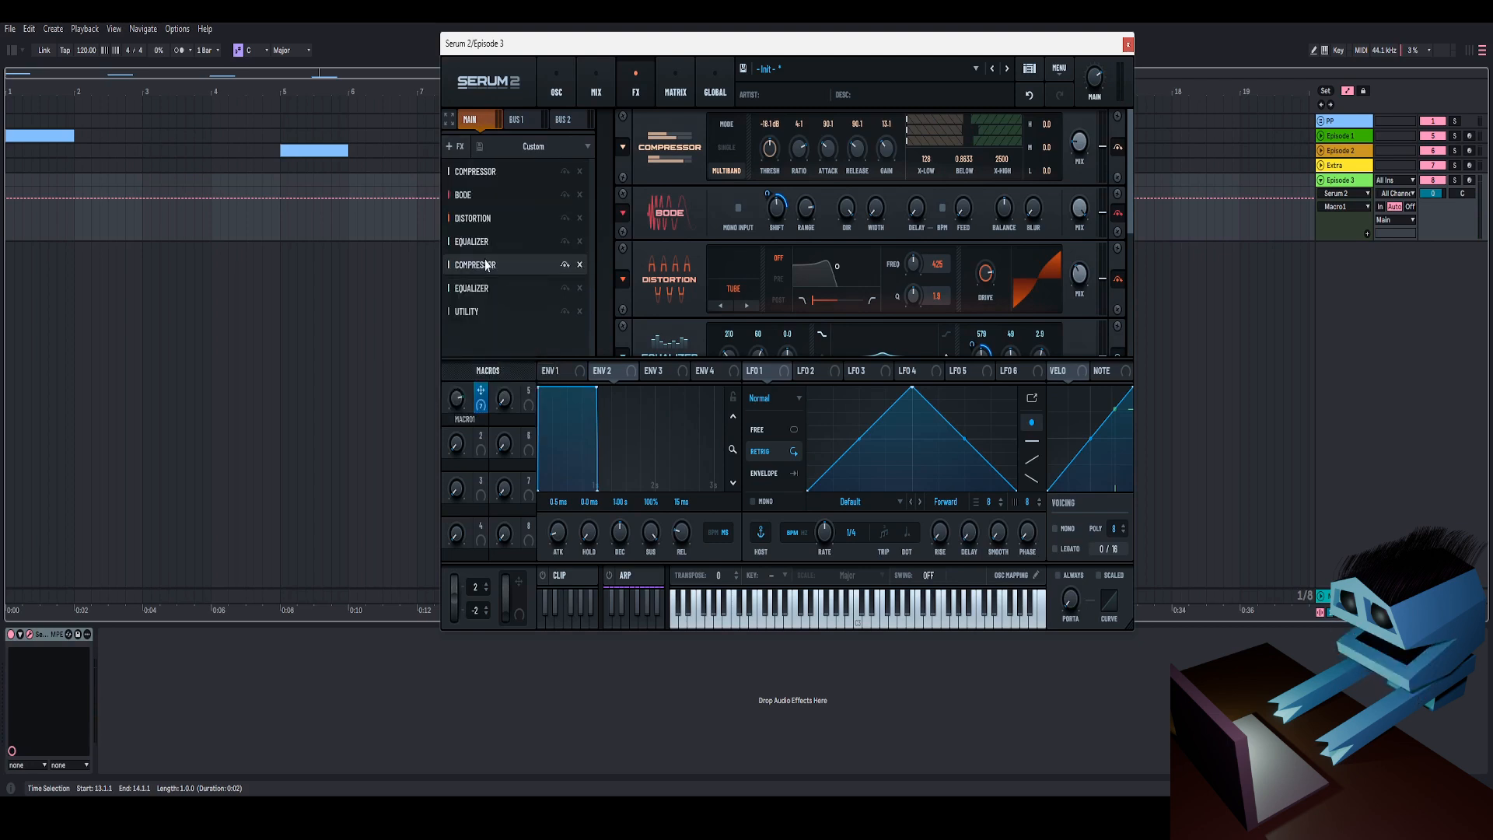
pyautogui.click(448, 147)
pyautogui.click(488, 204)
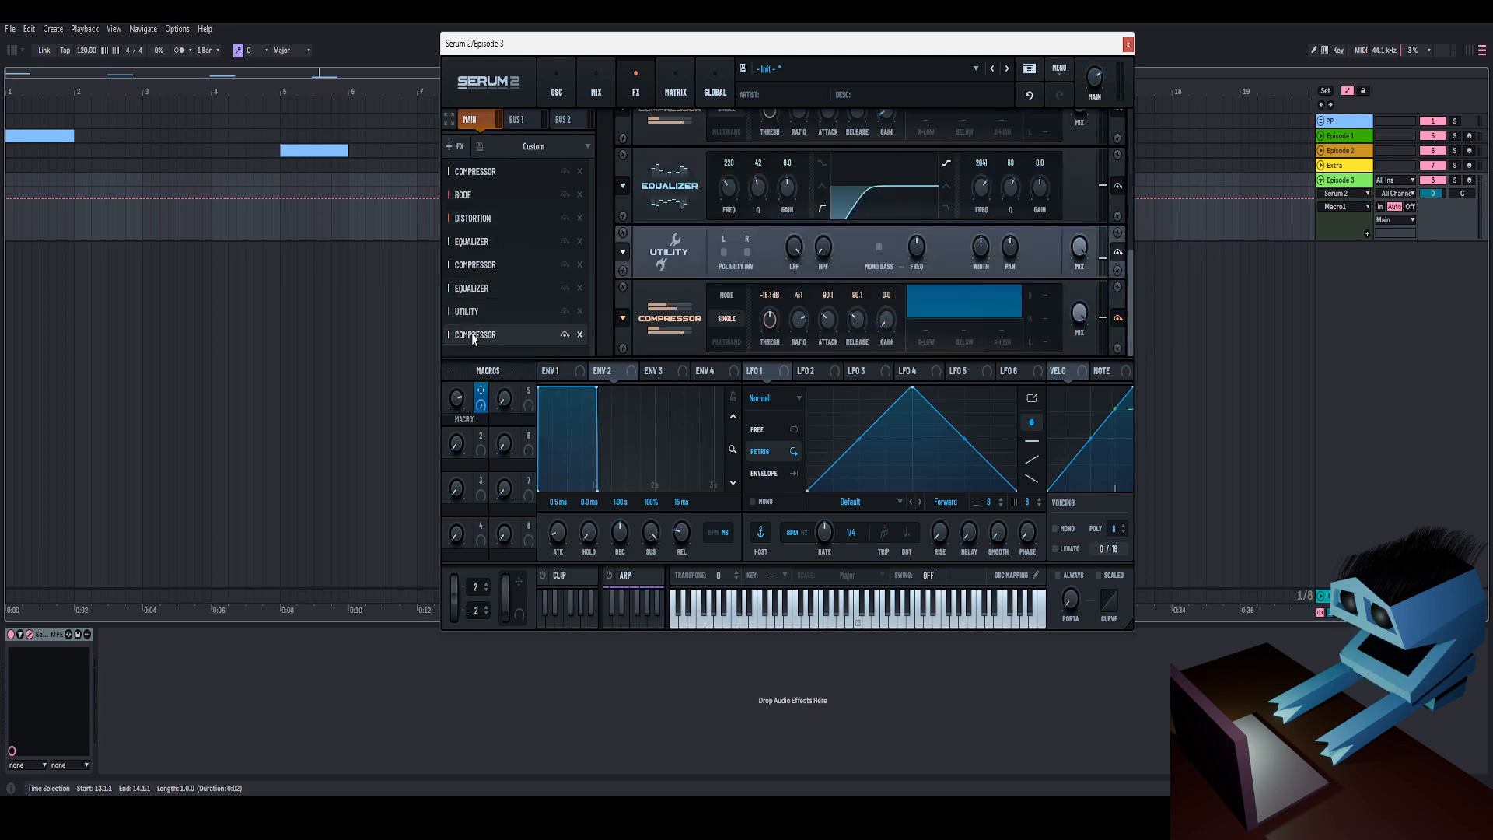
pyautogui.moveTo(474, 336); pyautogui.dragTo(483, 288)
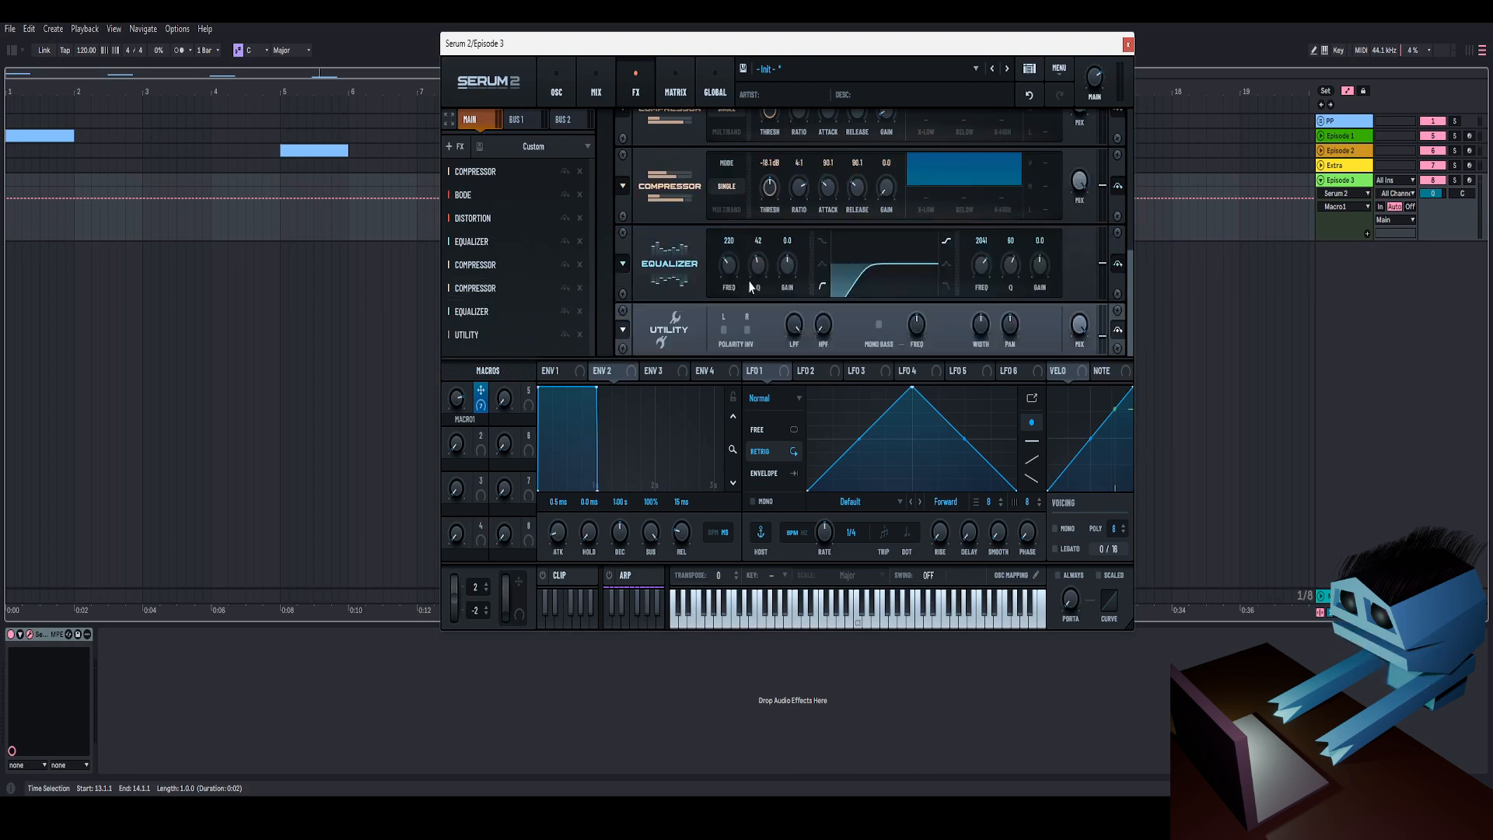
# Switch the new compressor to Multiband, set threshold -14.2 dB, release 19.1, gain 11.6 and below 1.0000, and audition a Macro 1 sweep.
pyautogui.click(737, 210)
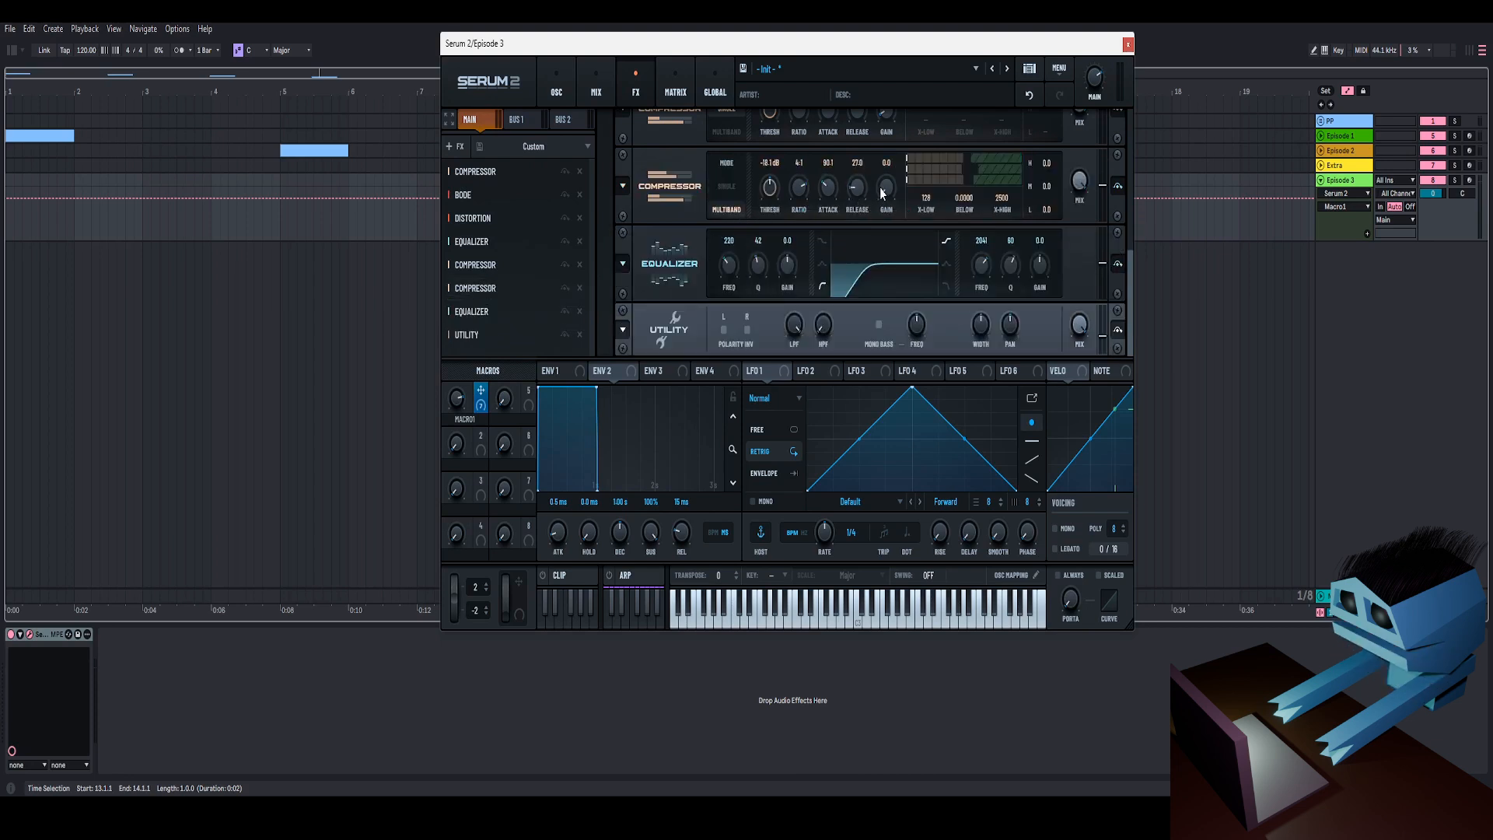
pyautogui.click(968, 202)
pyautogui.moveTo(775, 188); pyautogui.dragTo(896, 168)
pyautogui.moveTo(770, 200); pyautogui.dragTo(771, 202)
pyautogui.moveTo(457, 400); pyautogui.dragTo(552, 350)
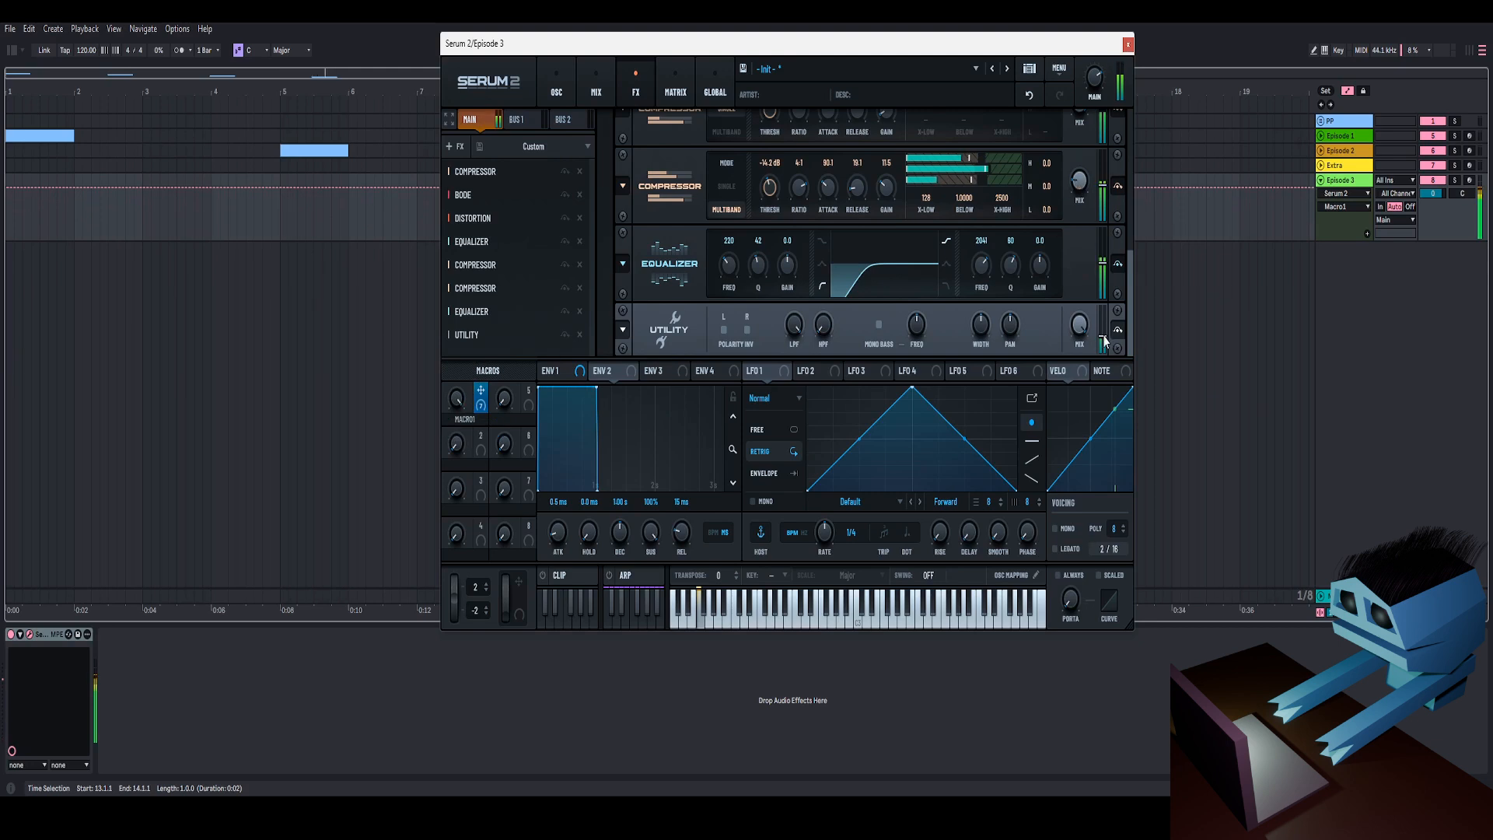
# Sweep Macro 1 across its full range and bypass Filter 2.
pyautogui.click(556, 84)
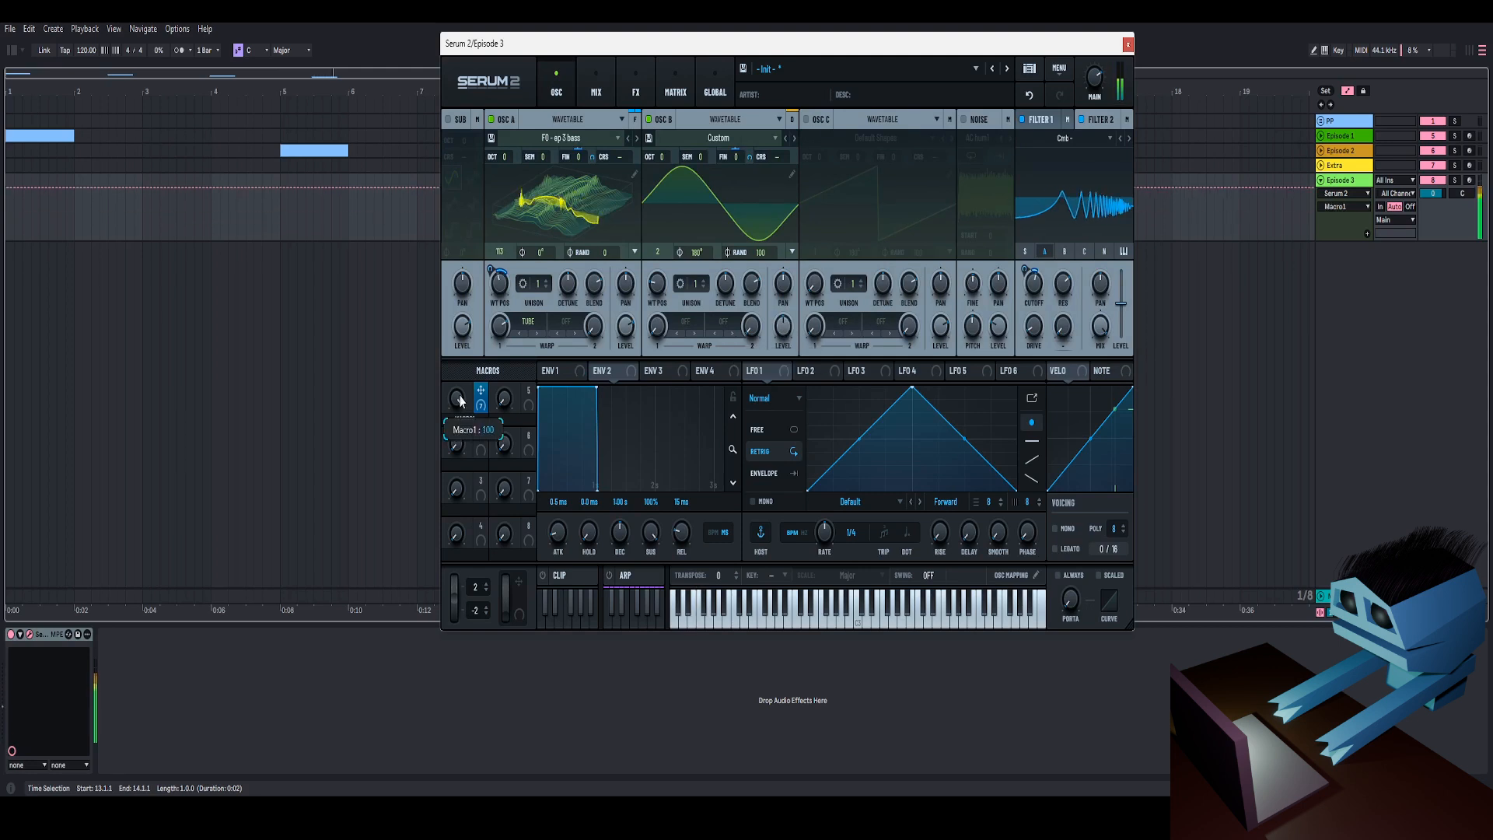
pyautogui.moveTo(461, 400); pyautogui.dragTo(455, 532)
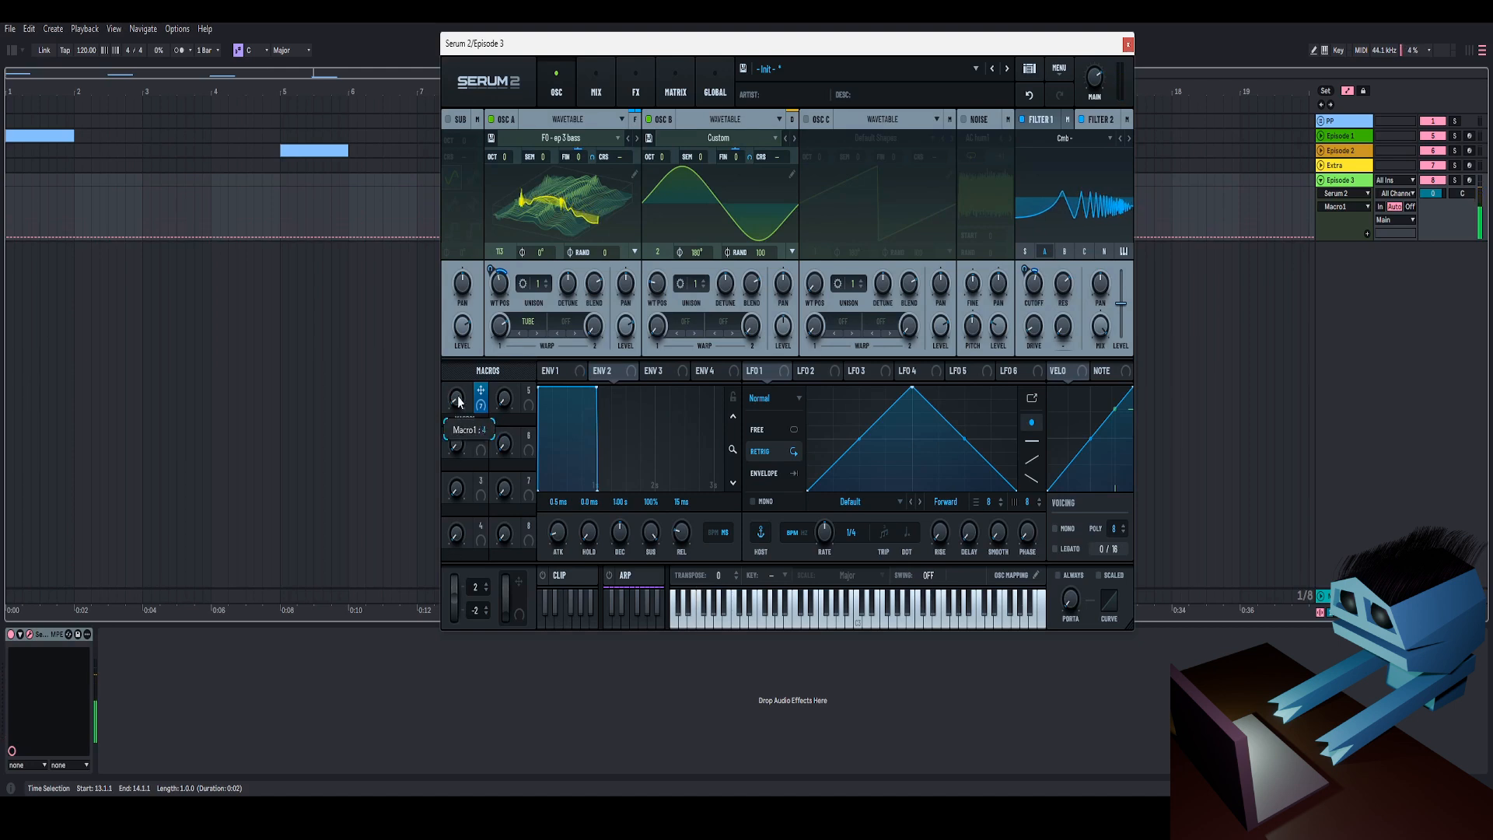
pyautogui.moveTo(458, 401); pyautogui.dragTo(490, 356)
pyautogui.click(1081, 119)
# Audition Macro 1 while checking the levels along the effects chain down to the Utility effect's output.
pyautogui.click(634, 90)
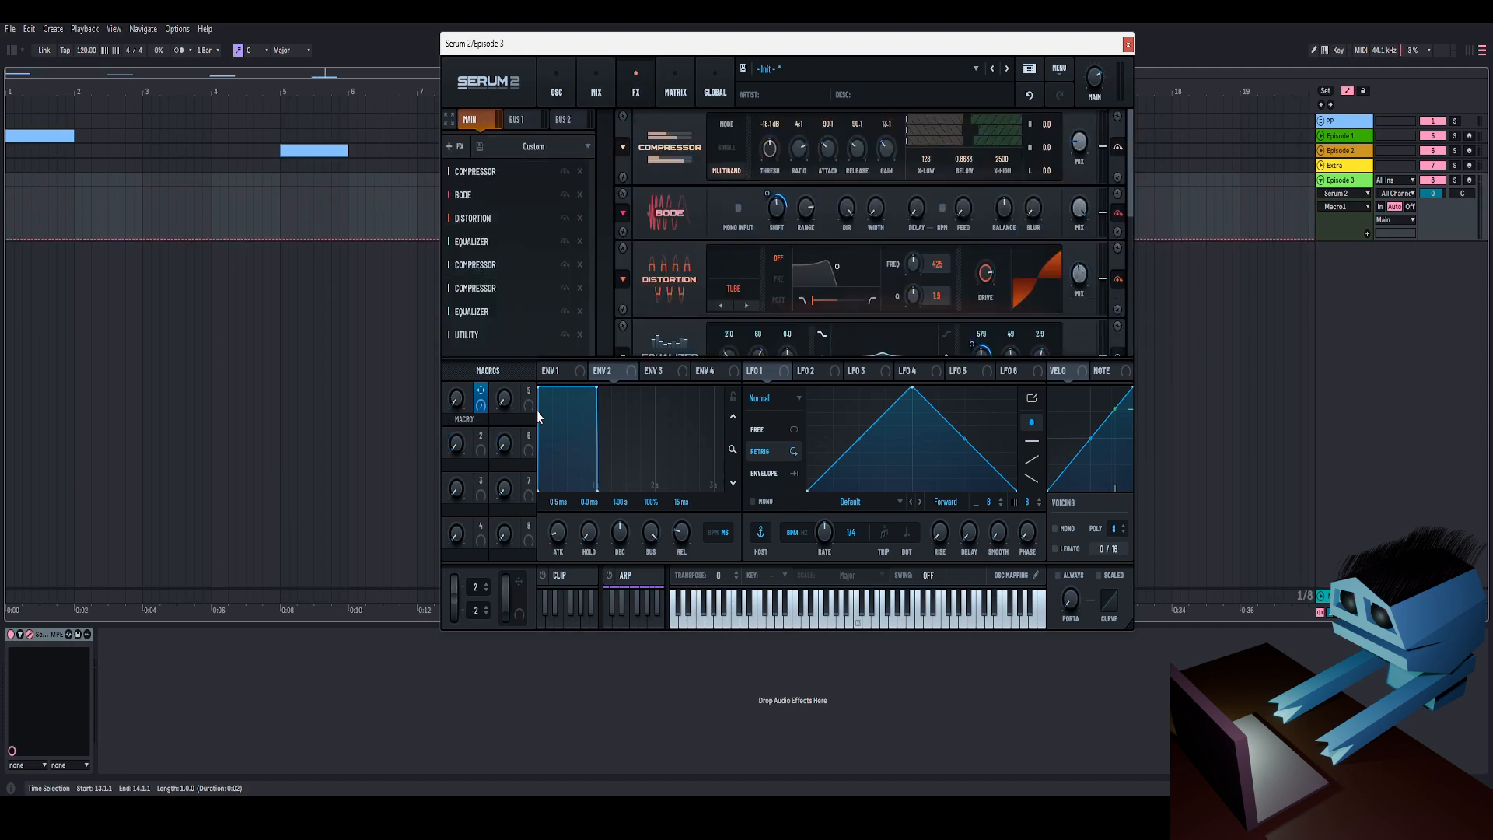
pyautogui.moveTo(457, 401)
pyautogui.mouseDown()
pyautogui.moveTo(481, 333)
pyautogui.moveTo(459, 421)
pyautogui.moveTo(467, 373)
pyautogui.mouseUp()
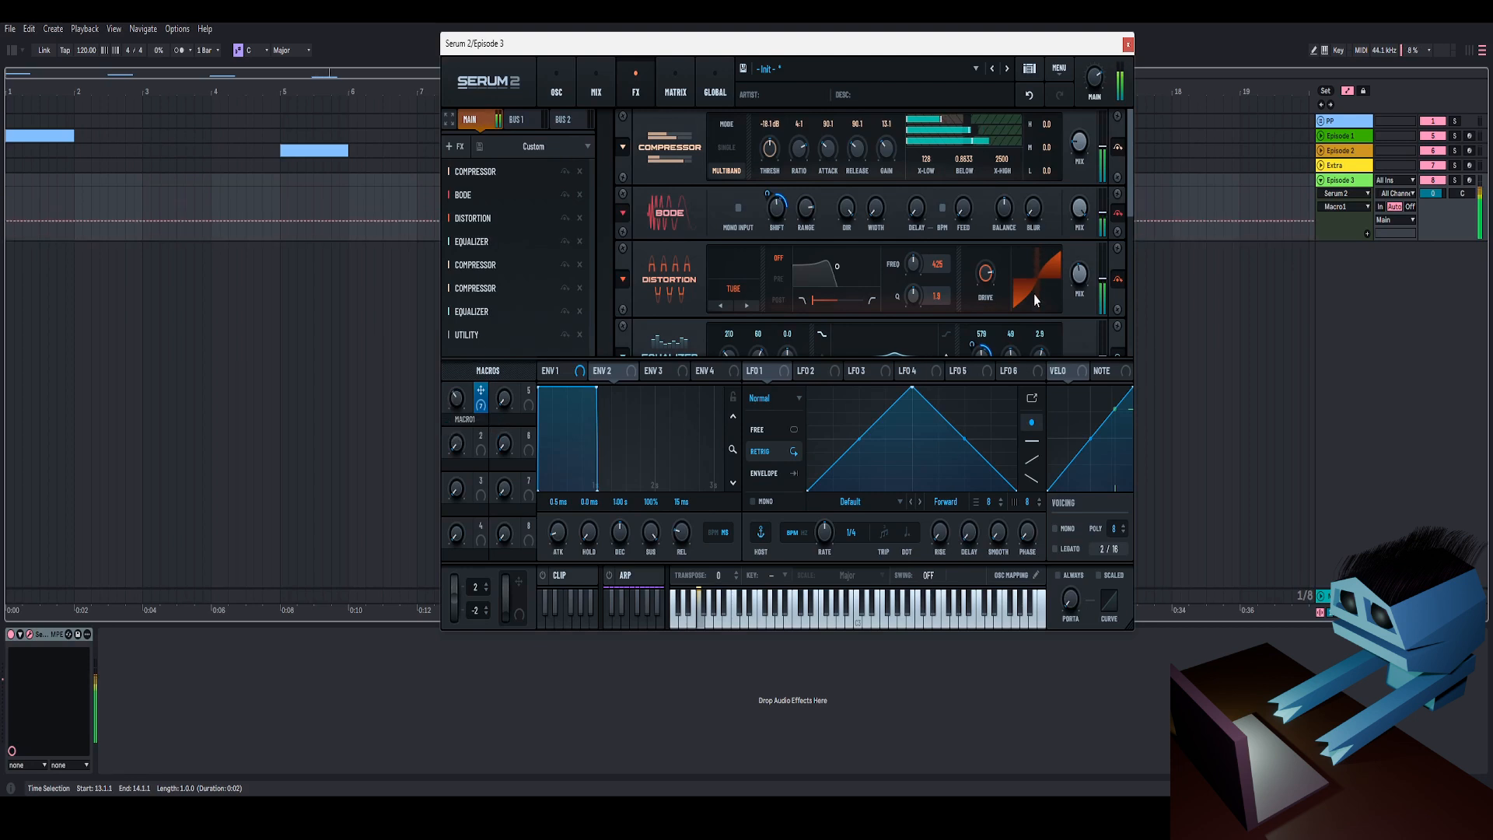
pyautogui.moveTo(1083, 273)
pyautogui.scroll(-5, 1088, 319)
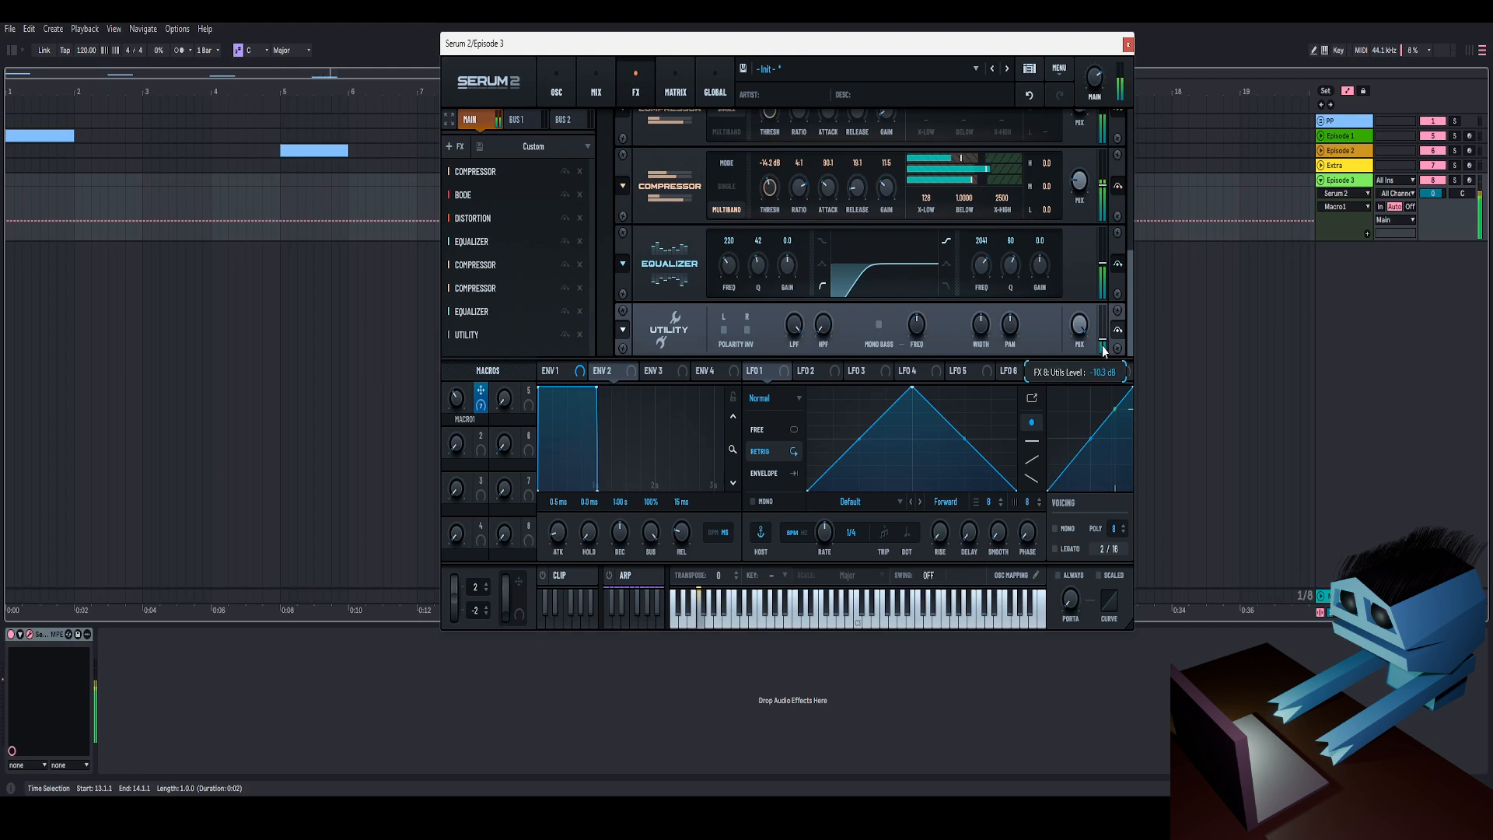
# Fine-adjust oscillator B's level, return its octave to 0 and audition the blend with Macro 1.
pyautogui.click(557, 90)
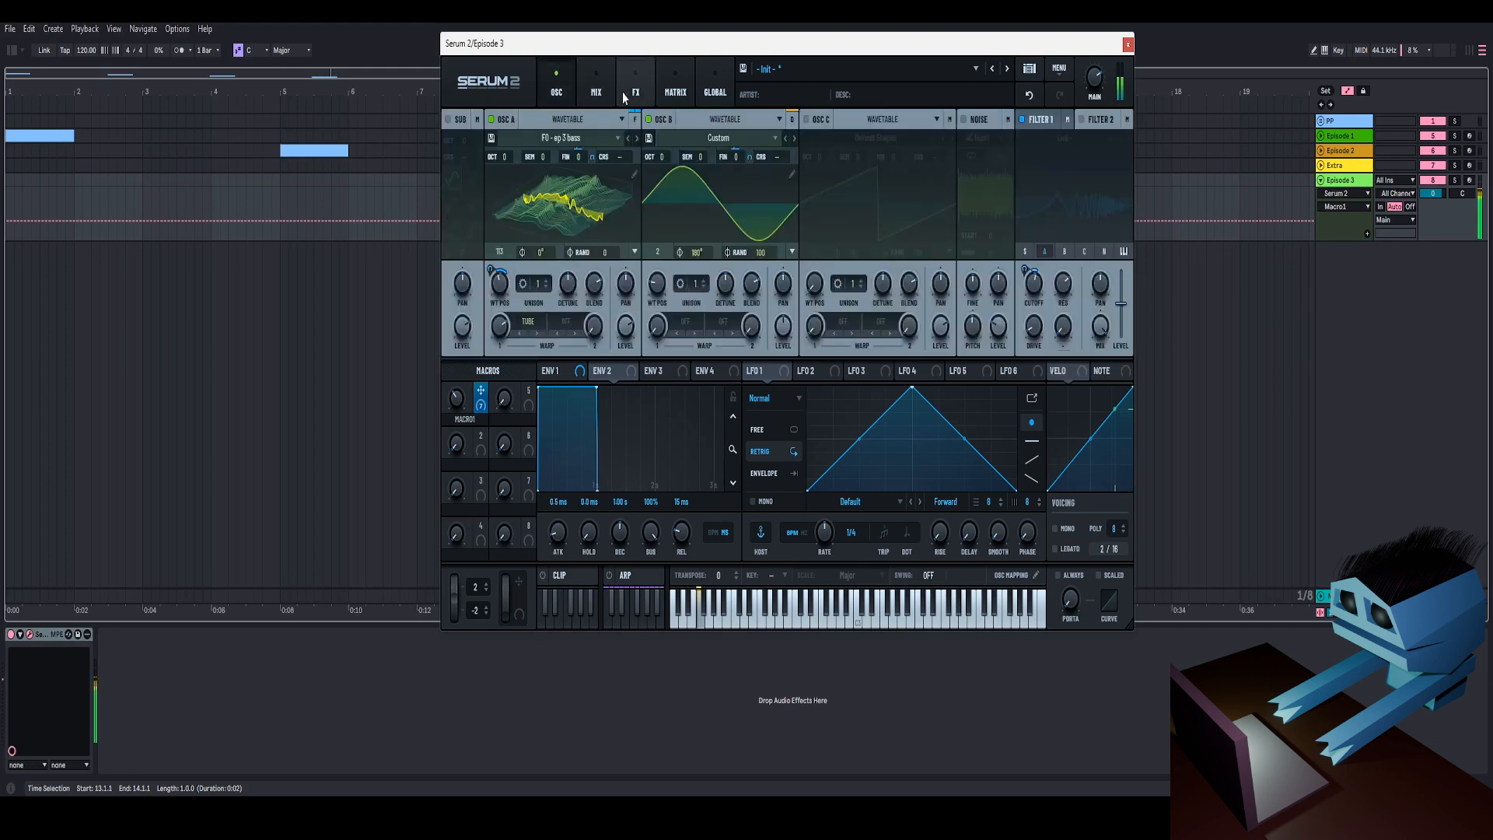
pyautogui.click(783, 327)
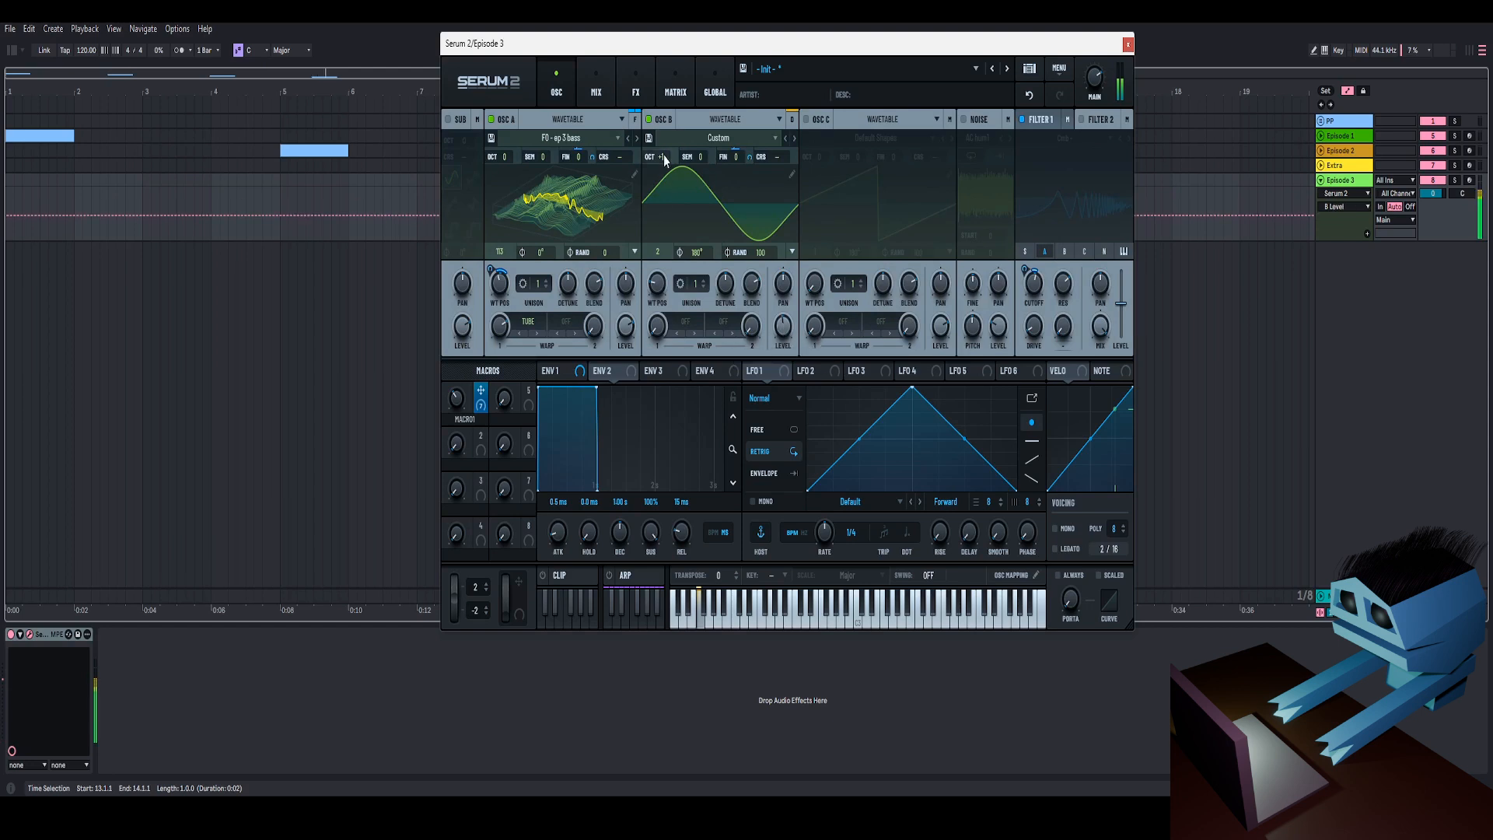
pyautogui.moveTo(664, 157); pyautogui.dragTo(661, 176)
pyautogui.moveTo(459, 396)
pyautogui.mouseDown()
pyautogui.moveTo(456, 480)
pyautogui.moveTo(473, 382)
pyautogui.mouseUp()
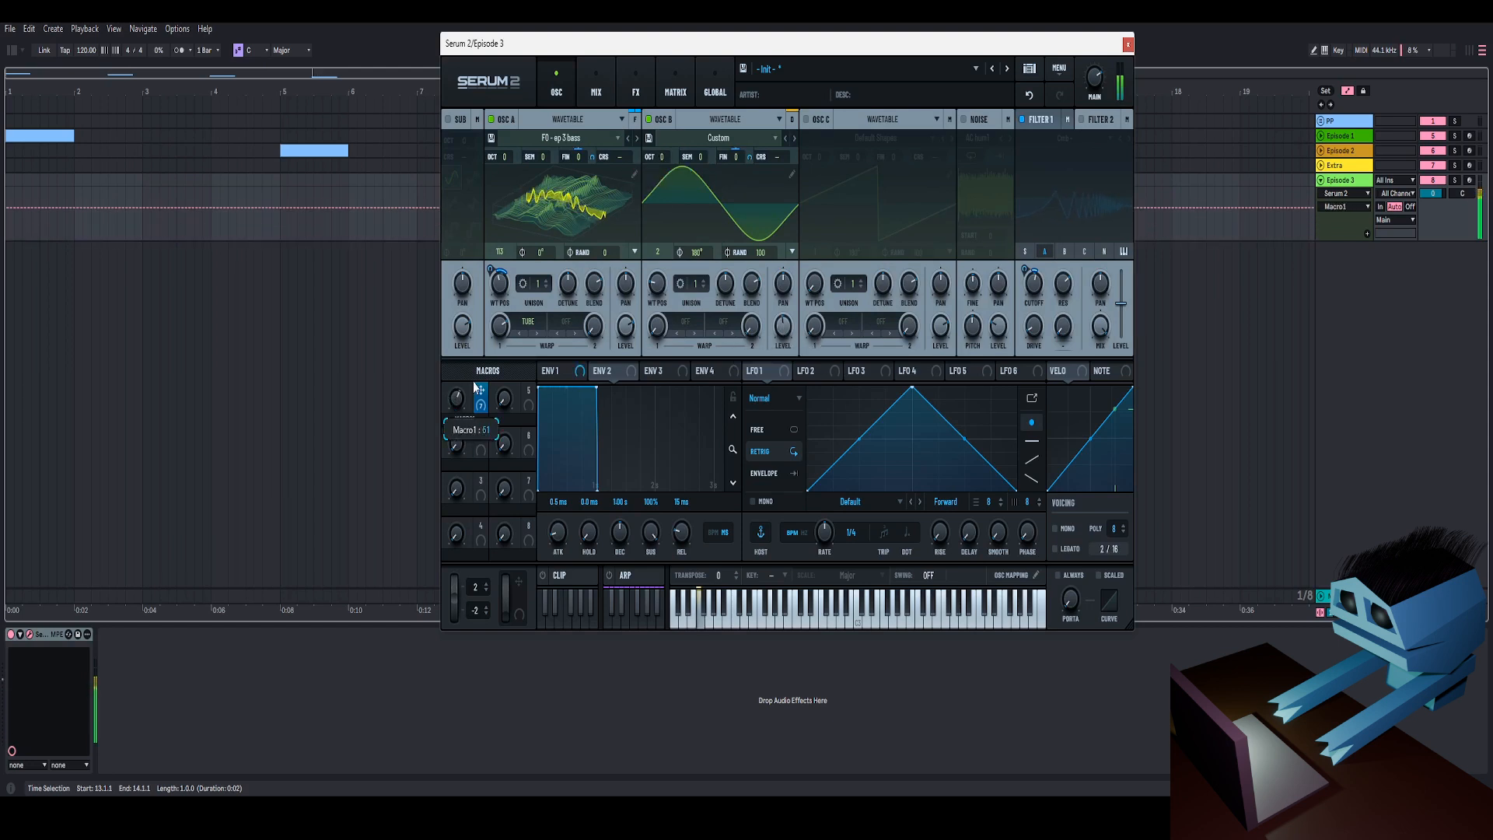
# Raise the main output volume and audition Macro 1 through the later compressors and equalizer.
pyautogui.click(636, 88)
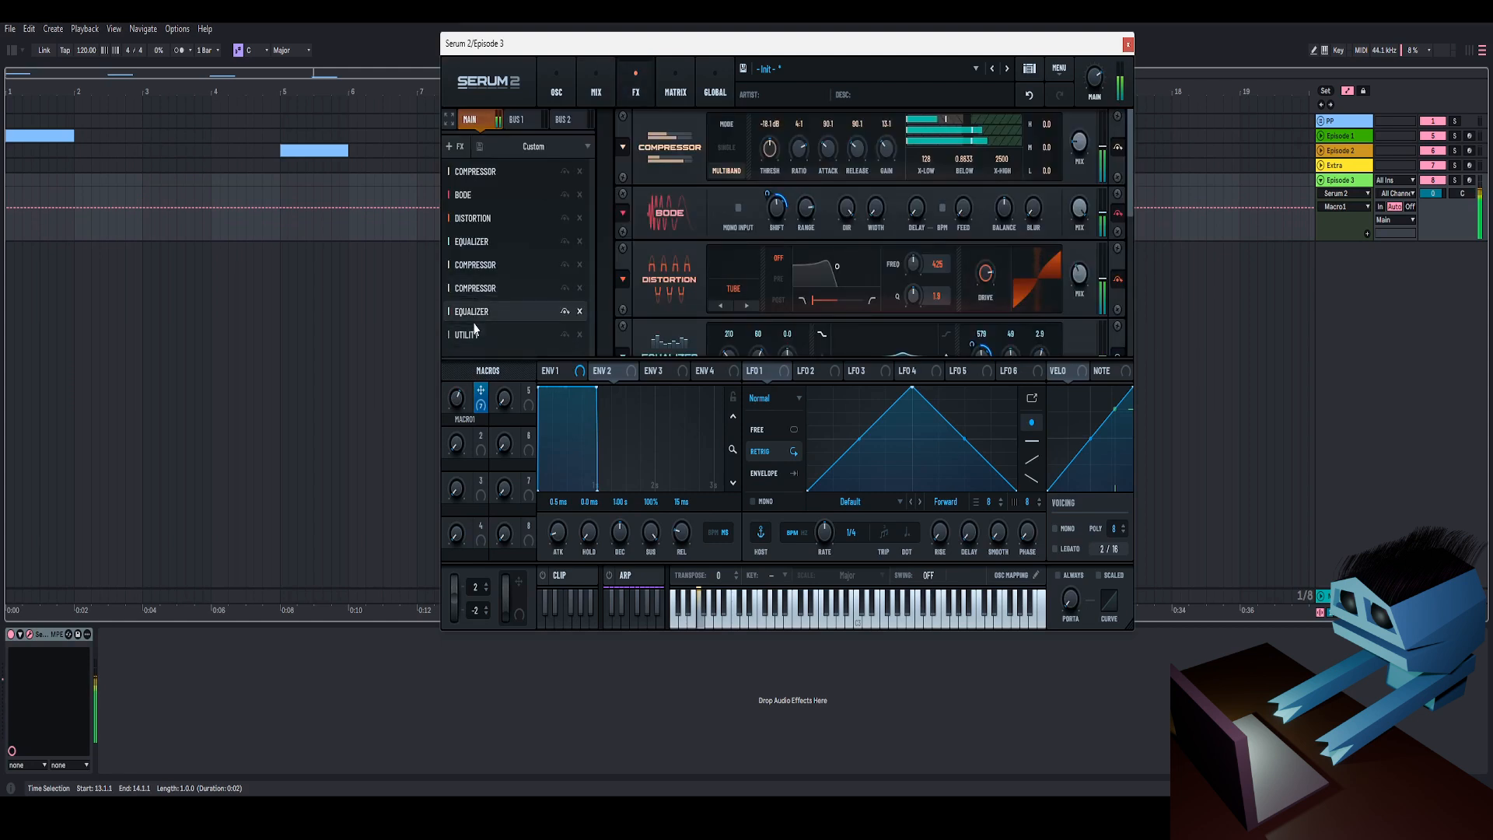
pyautogui.click(521, 312)
pyautogui.moveTo(459, 404)
pyautogui.mouseDown()
pyautogui.moveTo(458, 436)
pyautogui.moveTo(478, 384)
pyautogui.moveTo(469, 423)
pyautogui.mouseUp()
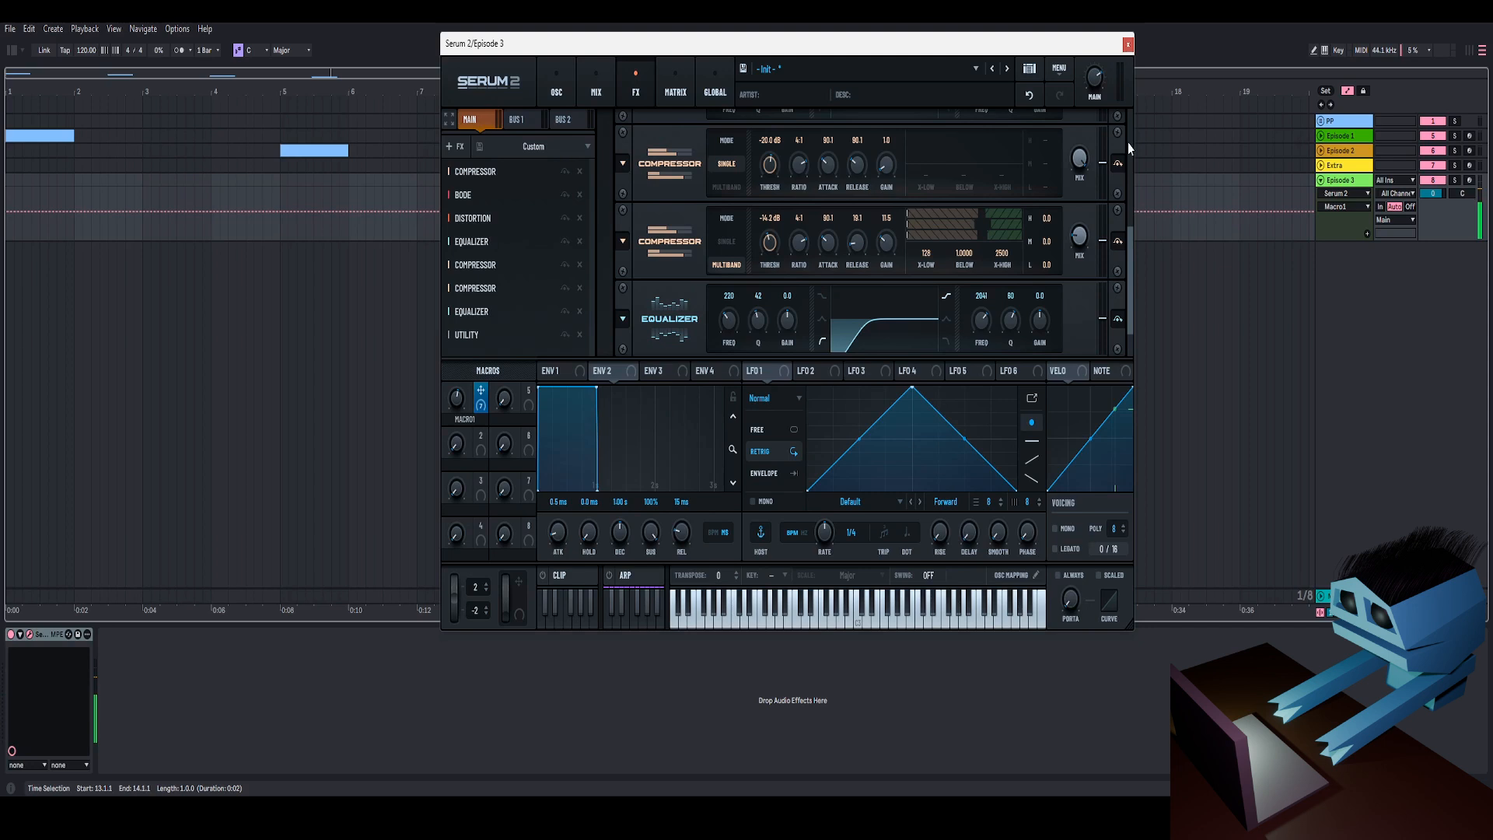
pyautogui.moveTo(1094, 81)
pyautogui.mouseDown()
pyautogui.moveTo(1104, 55)
pyautogui.moveTo(1105, 69)
pyautogui.mouseUp()
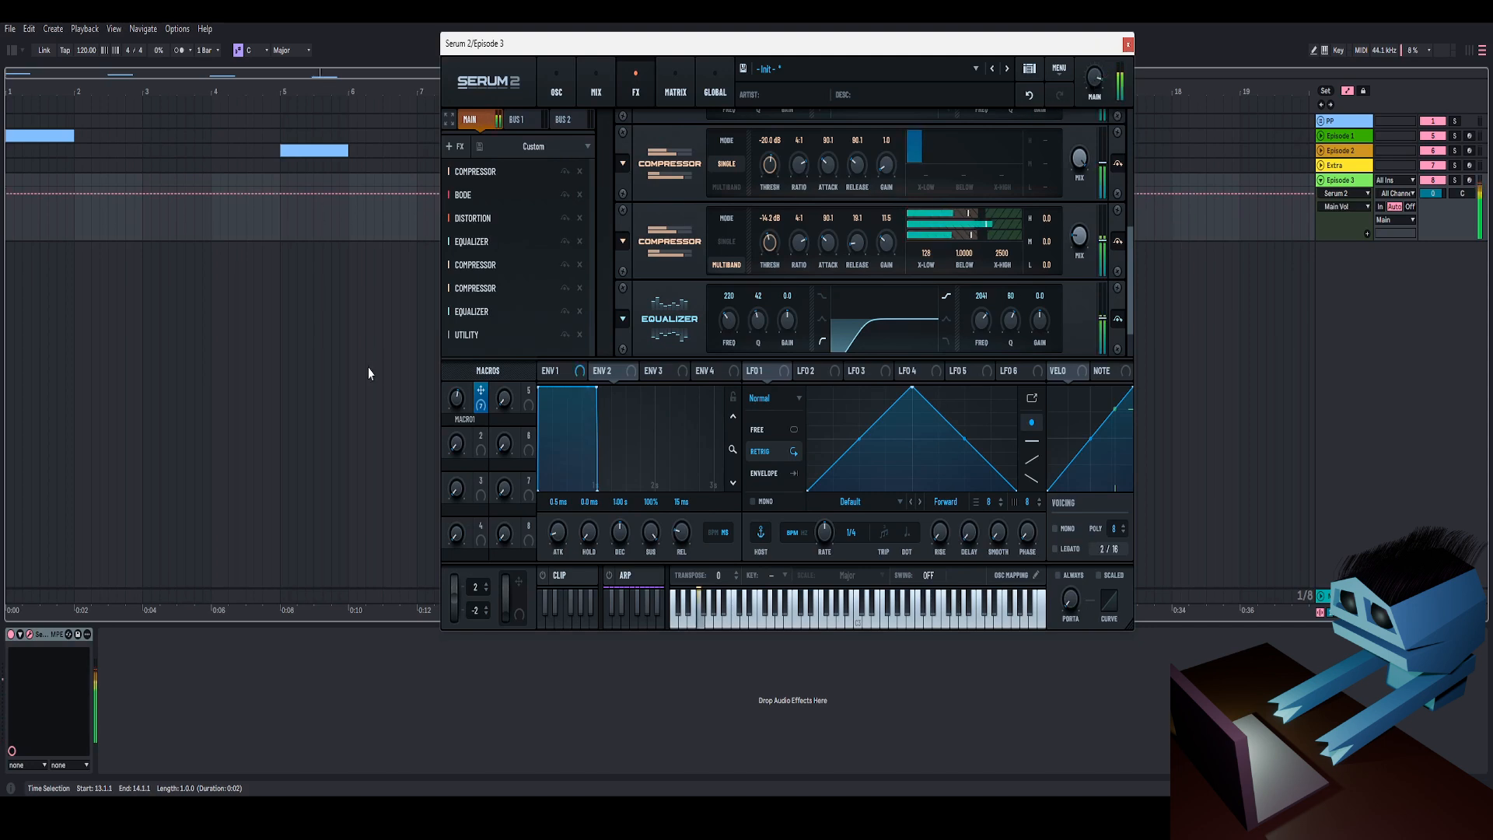
pyautogui.click(476, 402)
pyautogui.moveTo(474, 406)
pyautogui.mouseDown()
pyautogui.moveTo(473, 388)
pyautogui.moveTo(470, 423)
pyautogui.mouseUp()
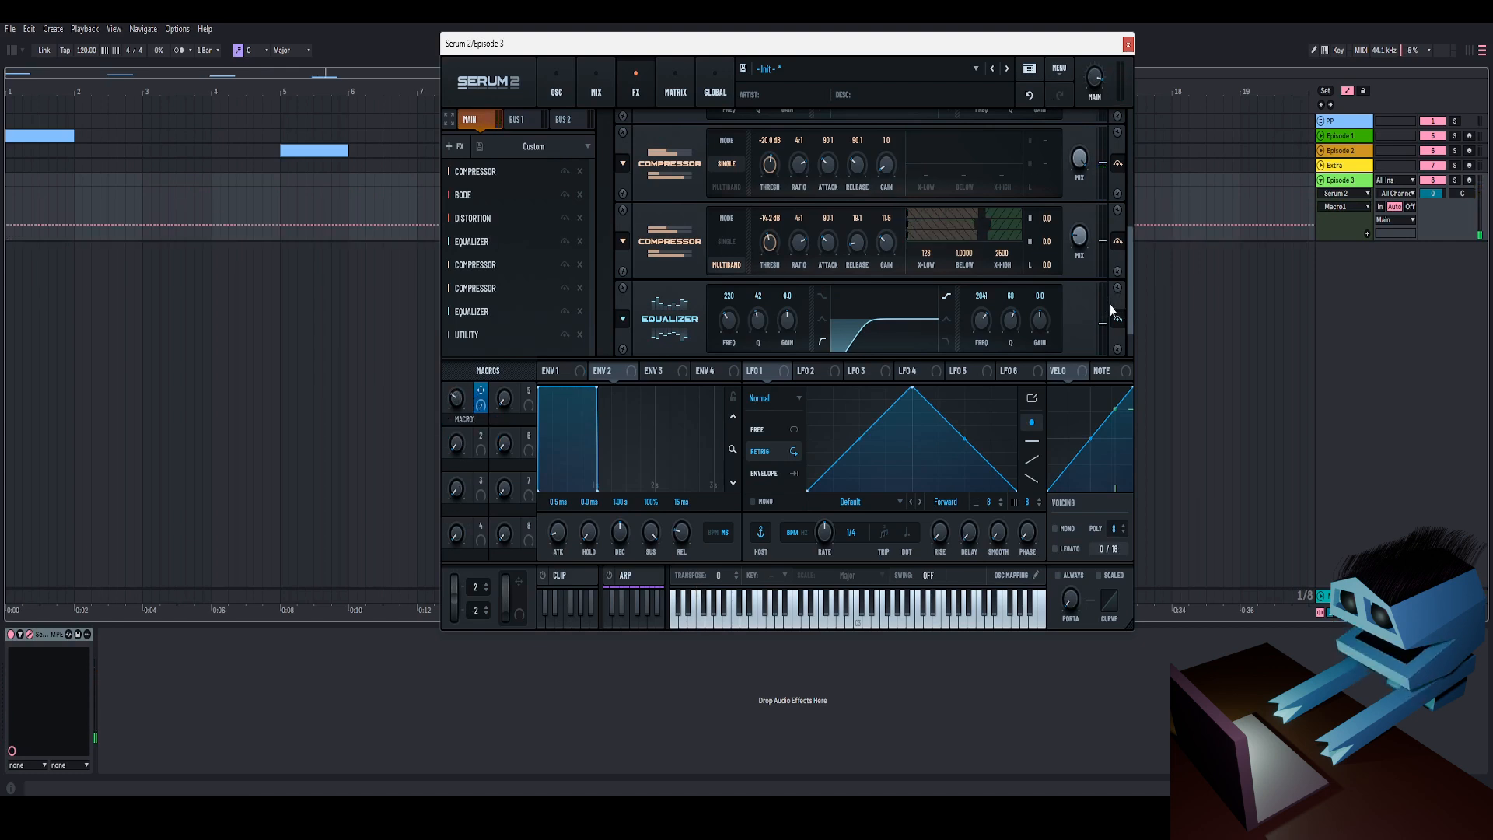
# Undo the last level change in the effects chain and inspect the Utility effect's output level.
pyautogui.click(1031, 96)
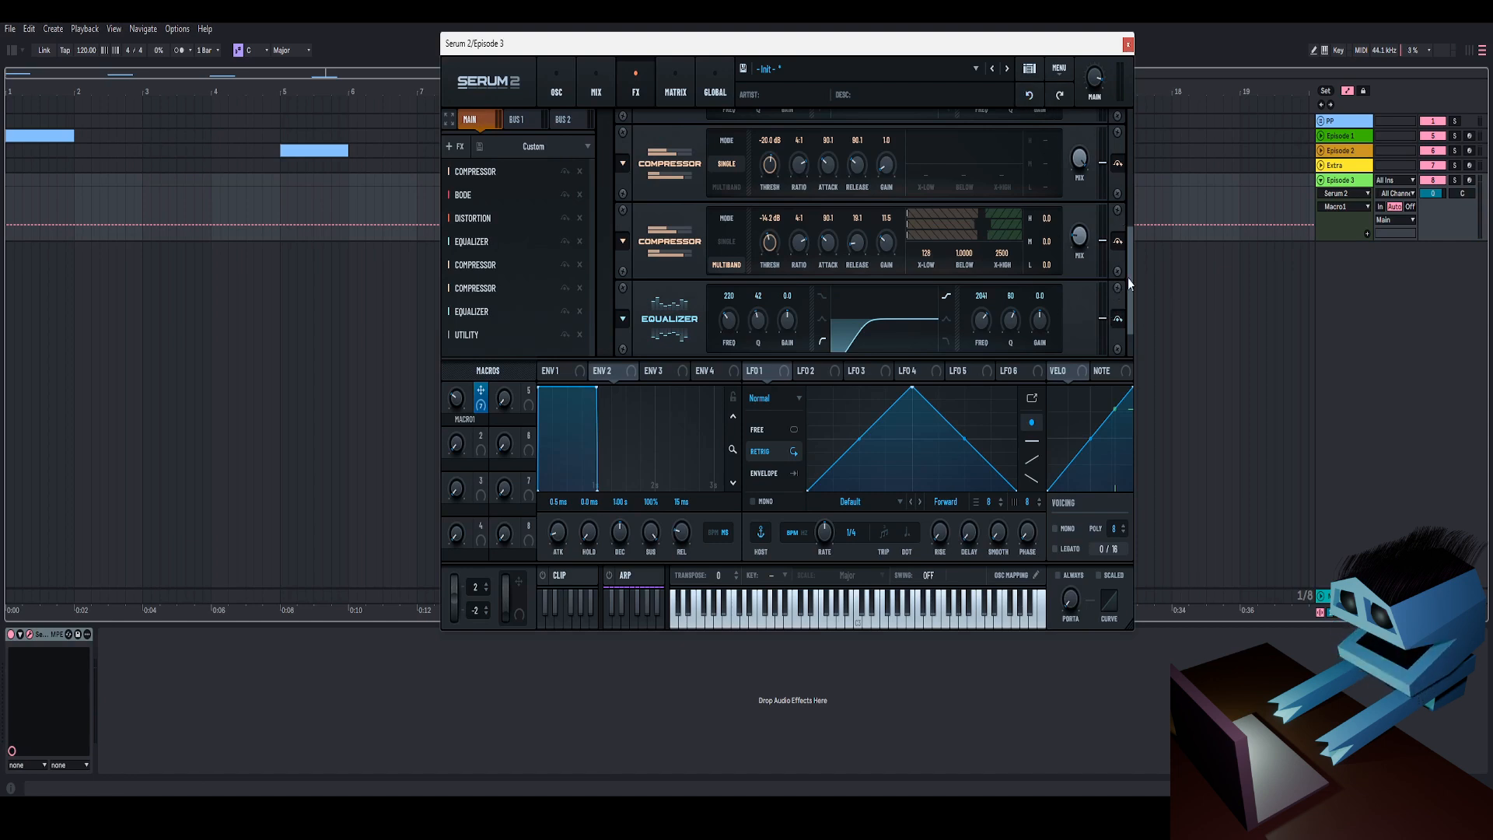
pyautogui.moveTo(1130, 274); pyautogui.dragTo(1113, 345)
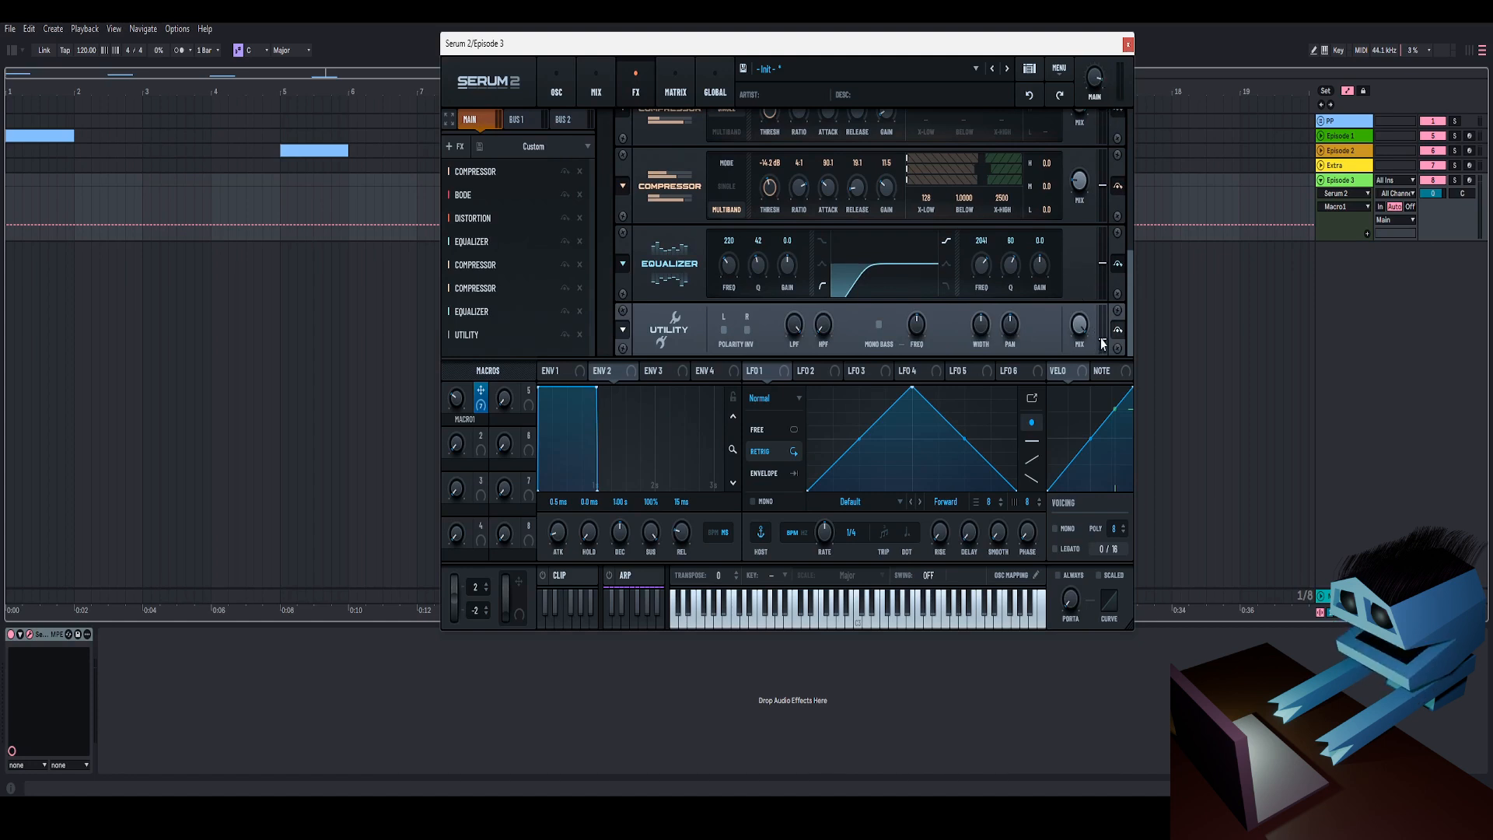
pyautogui.moveTo(1102, 337)
# Set the main volume to about 79% and oscillator B's level to about 52% while auditioning Macro 1.
pyautogui.click(596, 83)
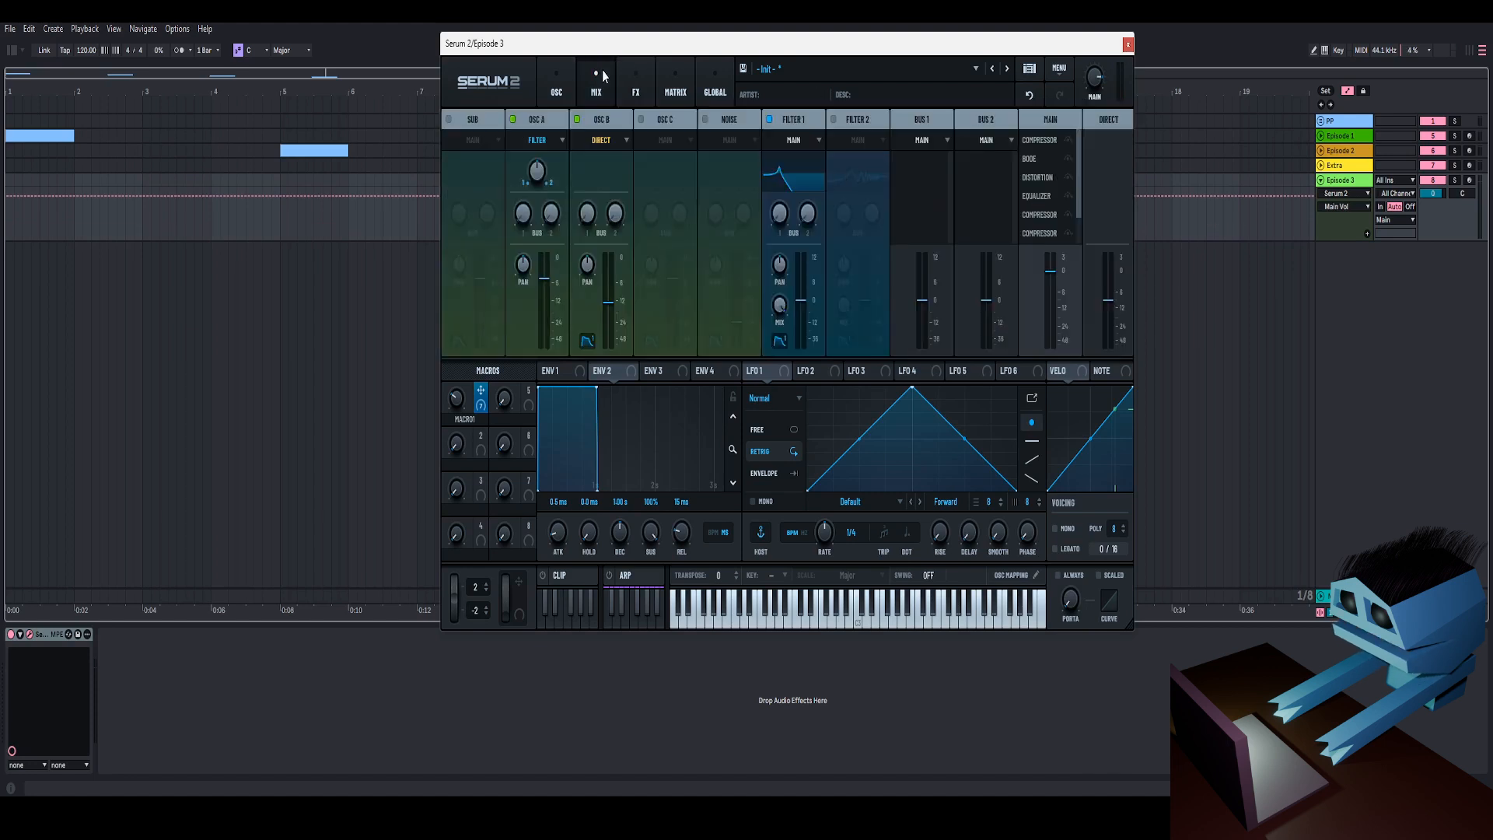
pyautogui.click(545, 88)
pyautogui.moveTo(785, 336)
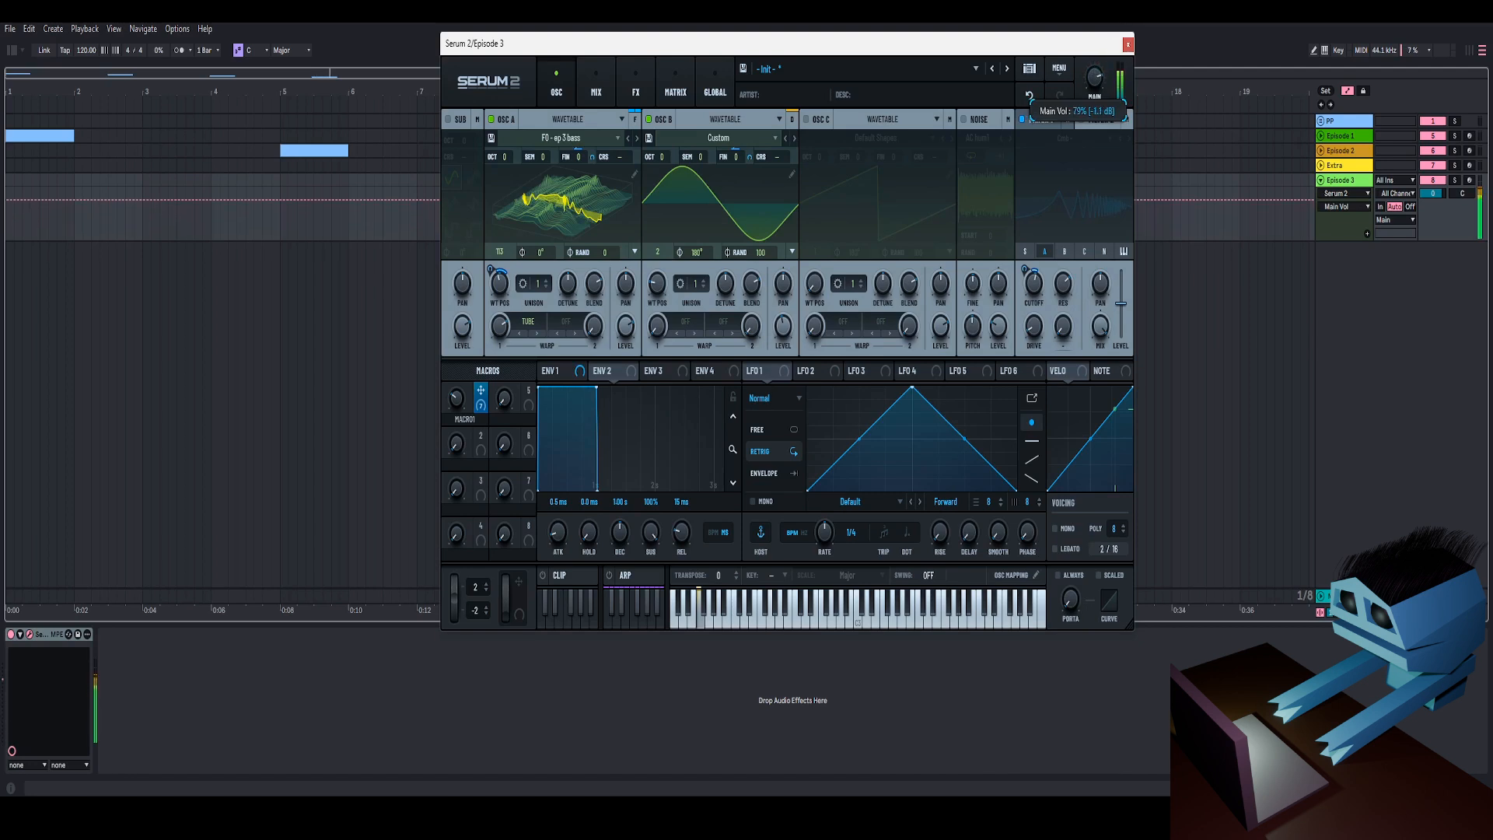
pyautogui.moveTo(1097, 19); pyautogui.dragTo(1096, 15)
pyautogui.moveTo(461, 399); pyautogui.dragTo(491, 352)
pyautogui.moveTo(787, 329); pyautogui.dragTo(788, 322)
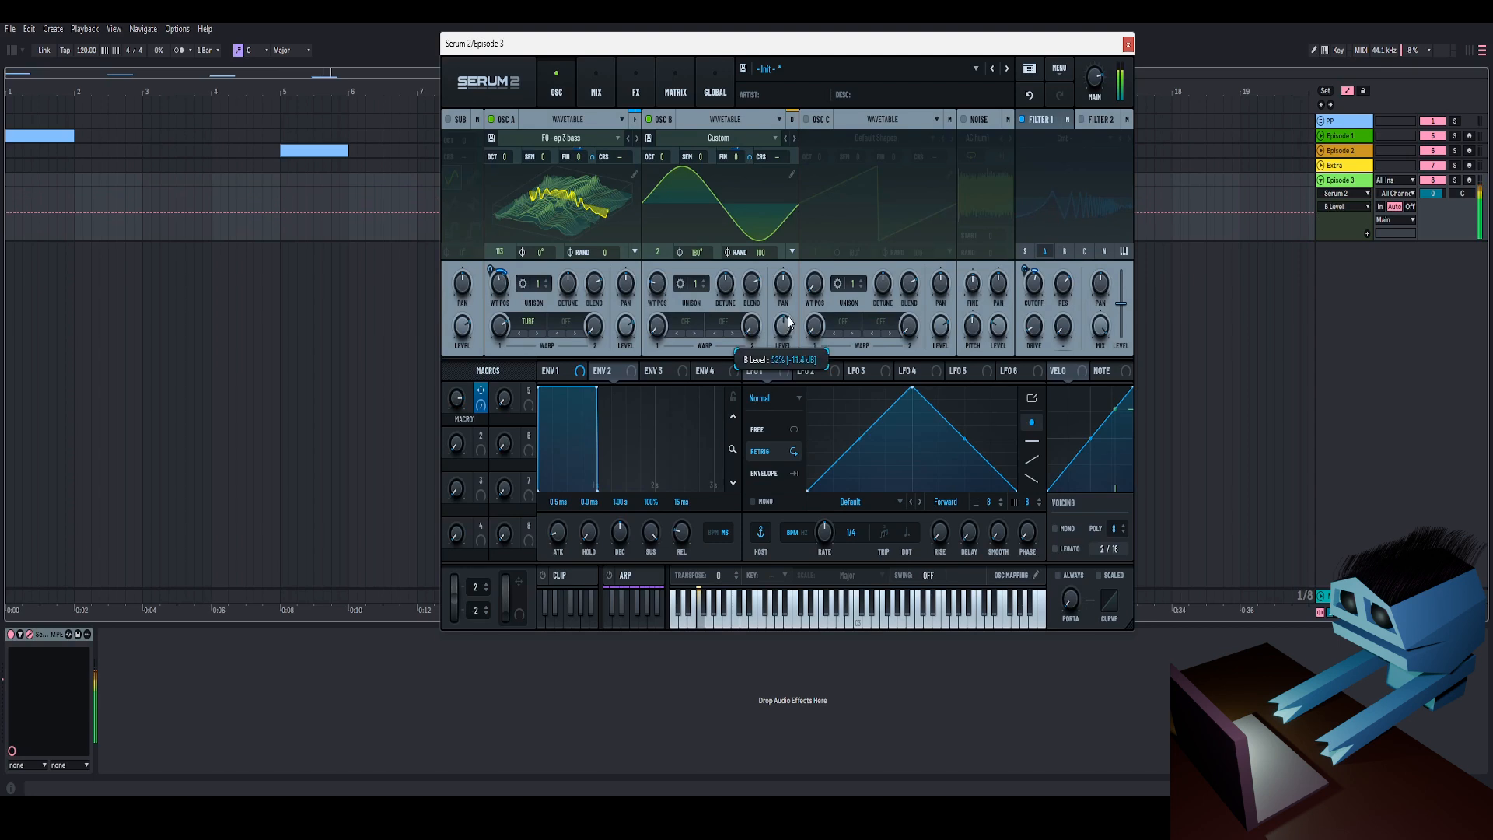
# Try oscillator B an octave higher, restore it to 0, trim its level and sweep Macro 1 up to 100.
pyautogui.moveTo(663, 157); pyautogui.dragTo(663, 150)
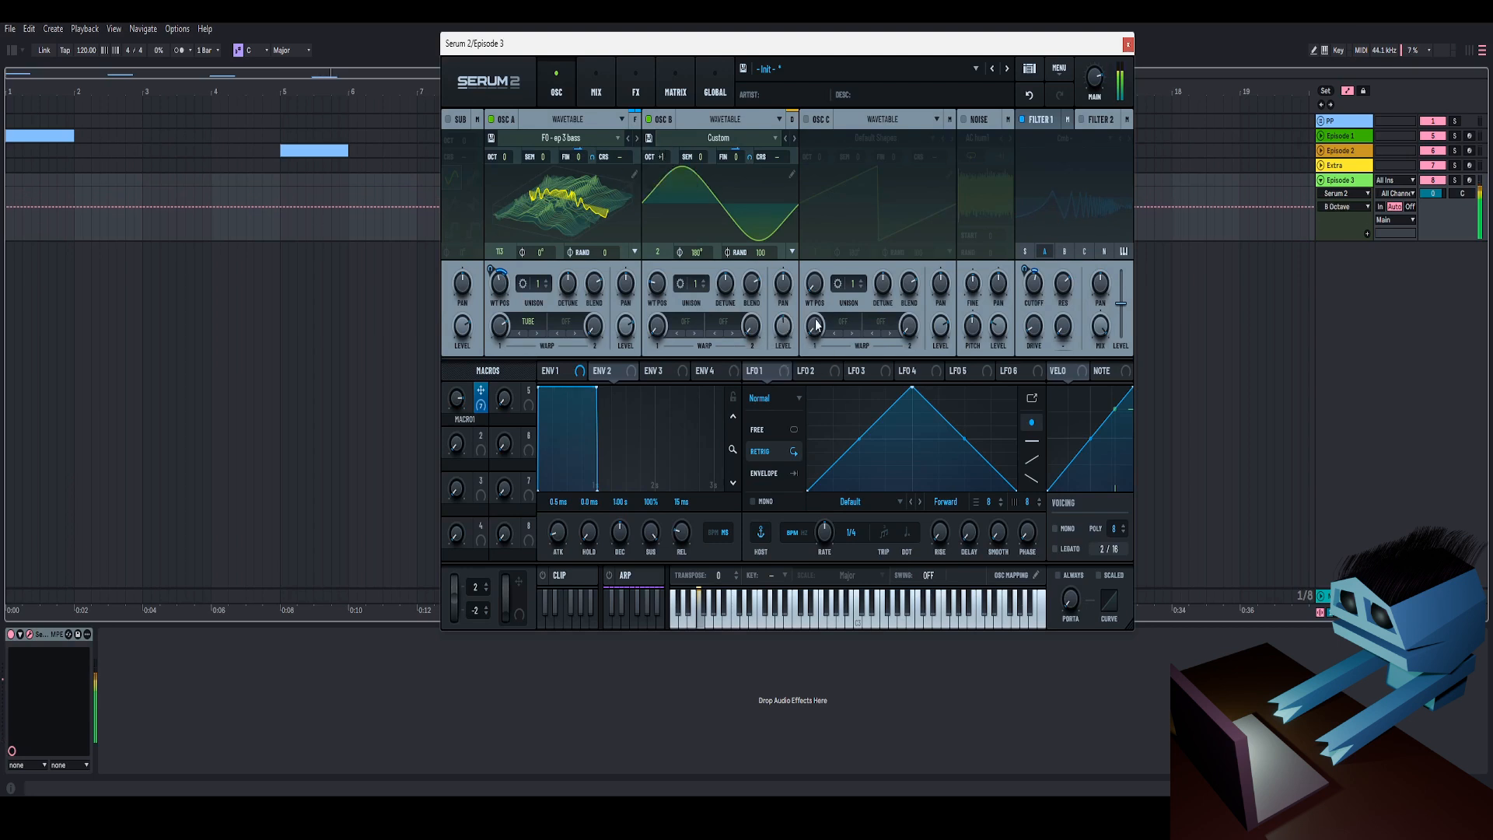
pyautogui.moveTo(784, 328); pyautogui.dragTo(783, 335)
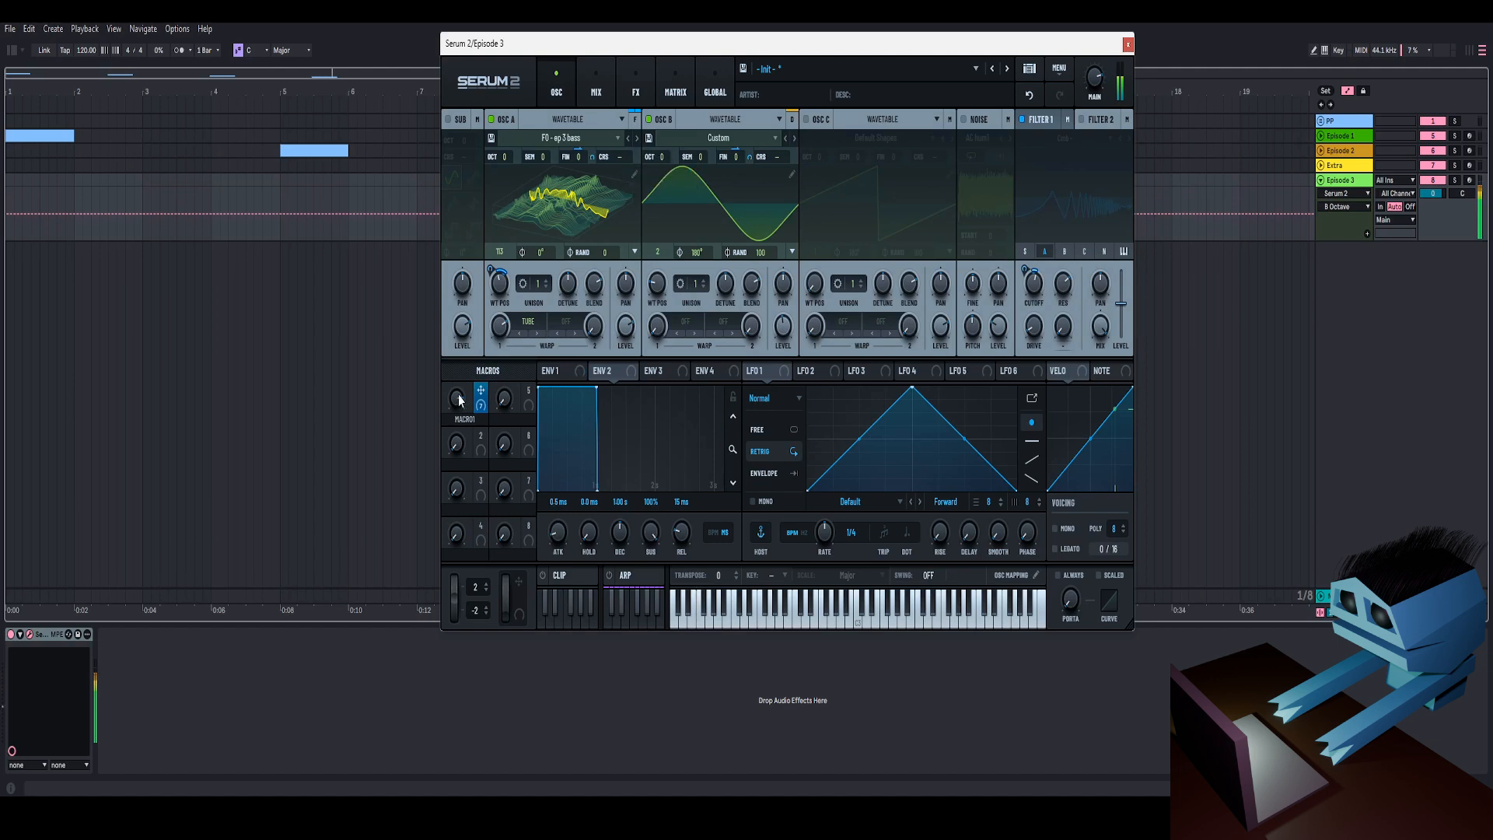
pyautogui.moveTo(459, 399); pyautogui.dragTo(482, 342)
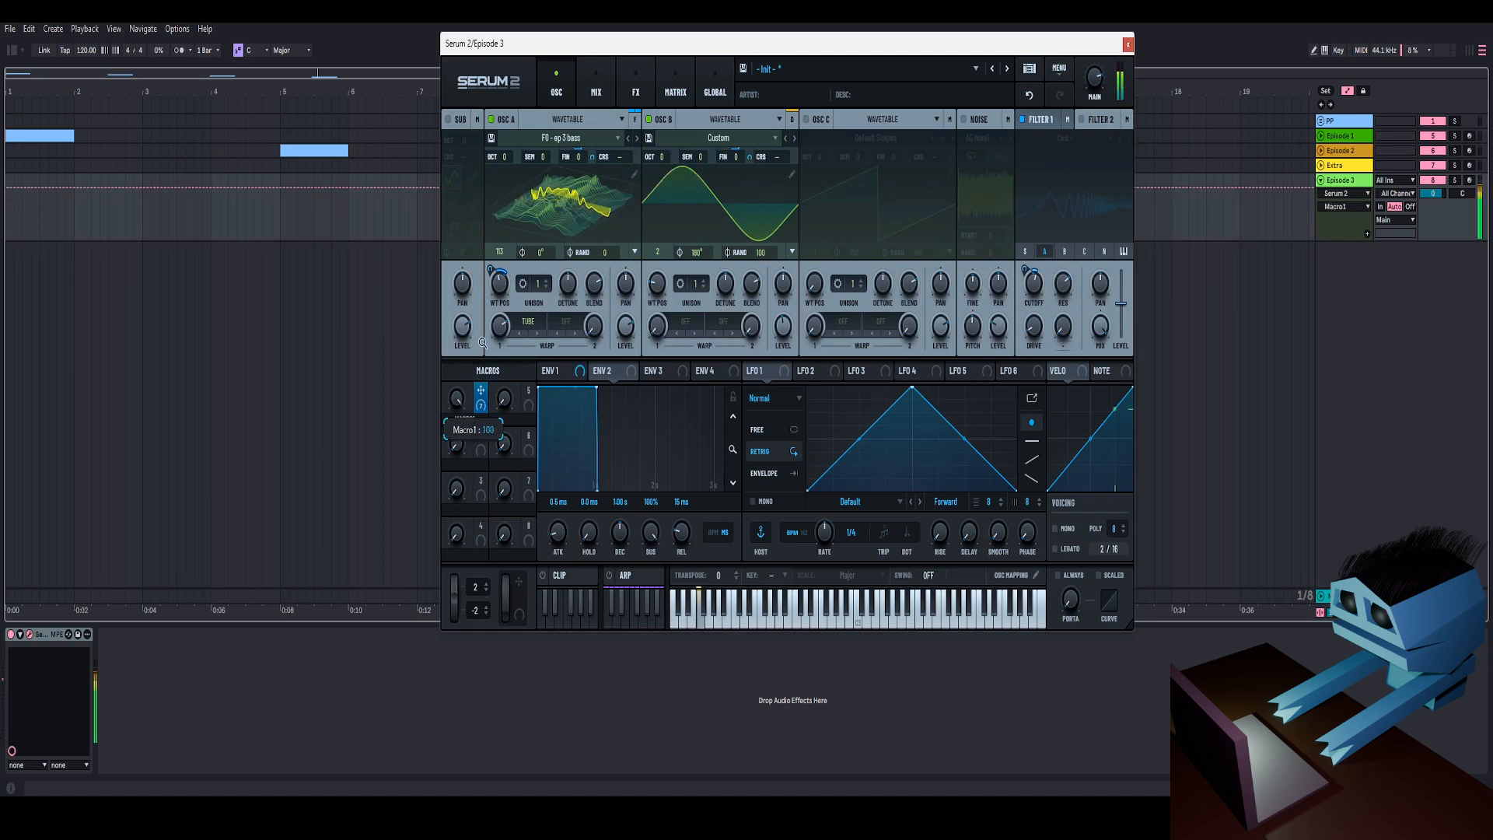
# Re-enable Filter 2, sweep Macro 1 down to 0, and try Filter 2 at 0% wet and at a lower level.
pyautogui.click(1081, 119)
pyautogui.moveTo(458, 400); pyautogui.dragTo(451, 562)
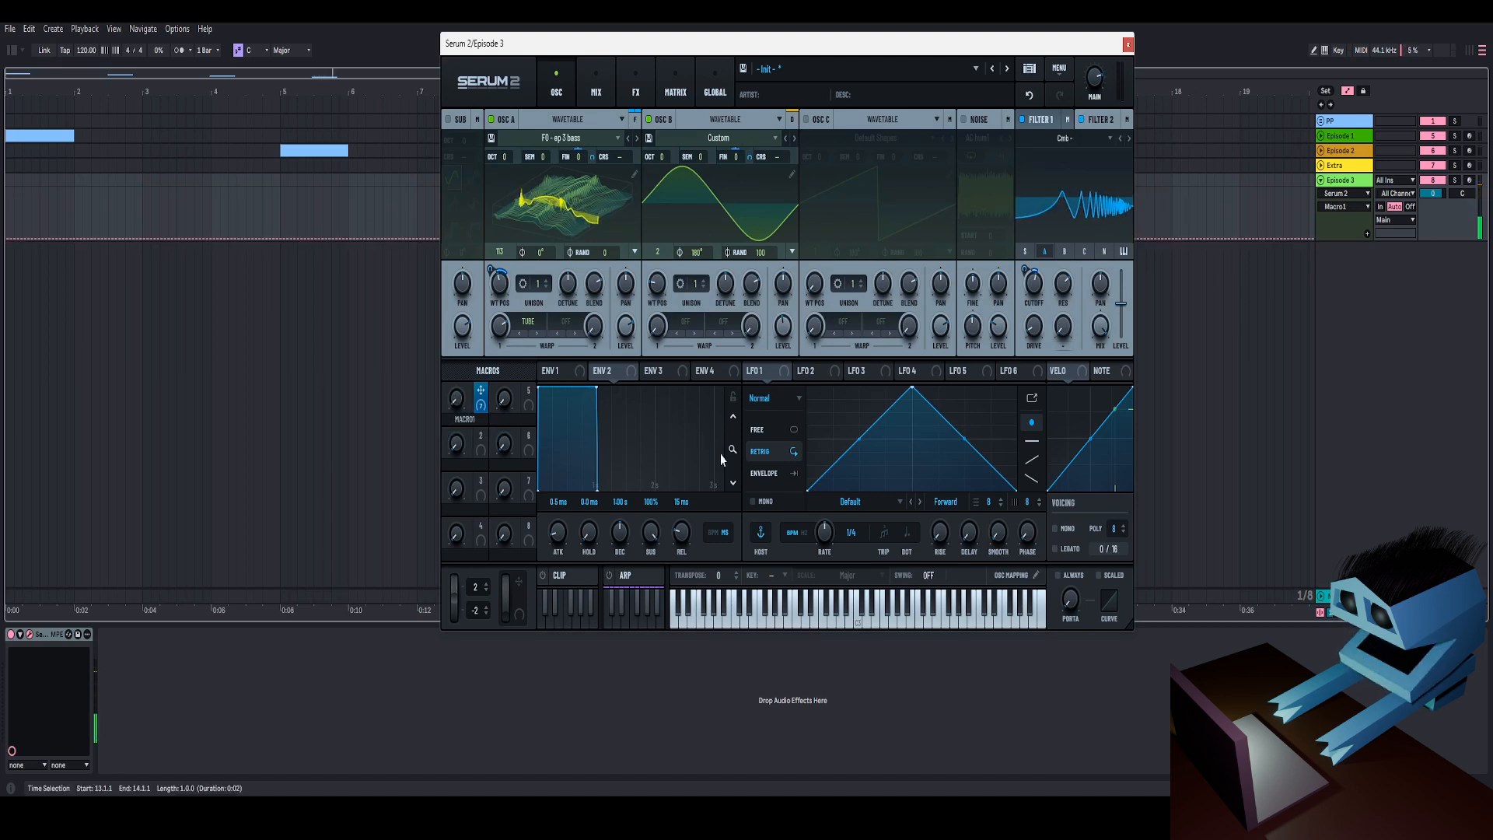
pyautogui.click(1100, 325)
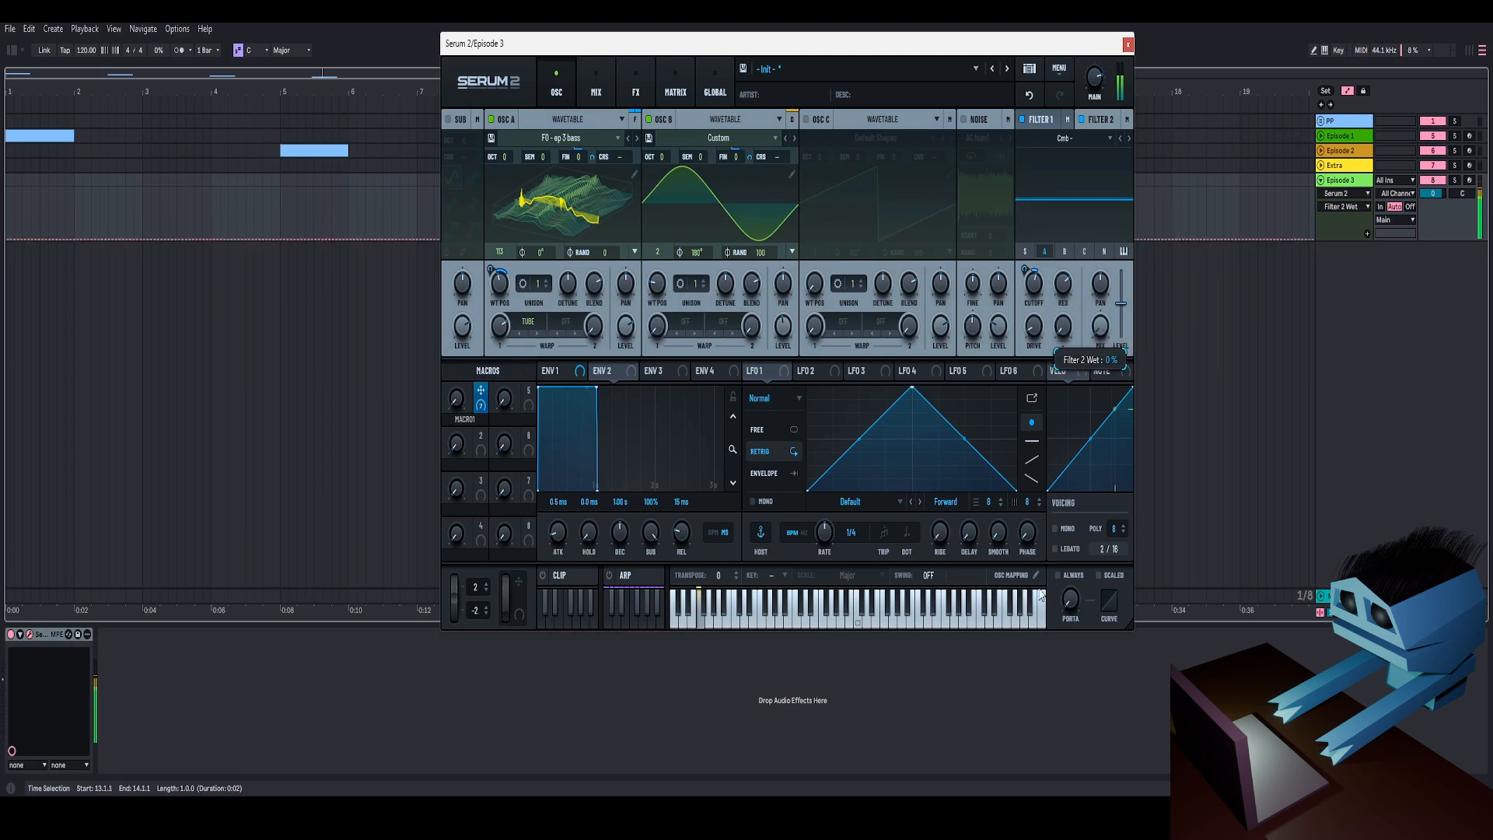
pyautogui.moveTo(1121, 303); pyautogui.dragTo(1114, 430)
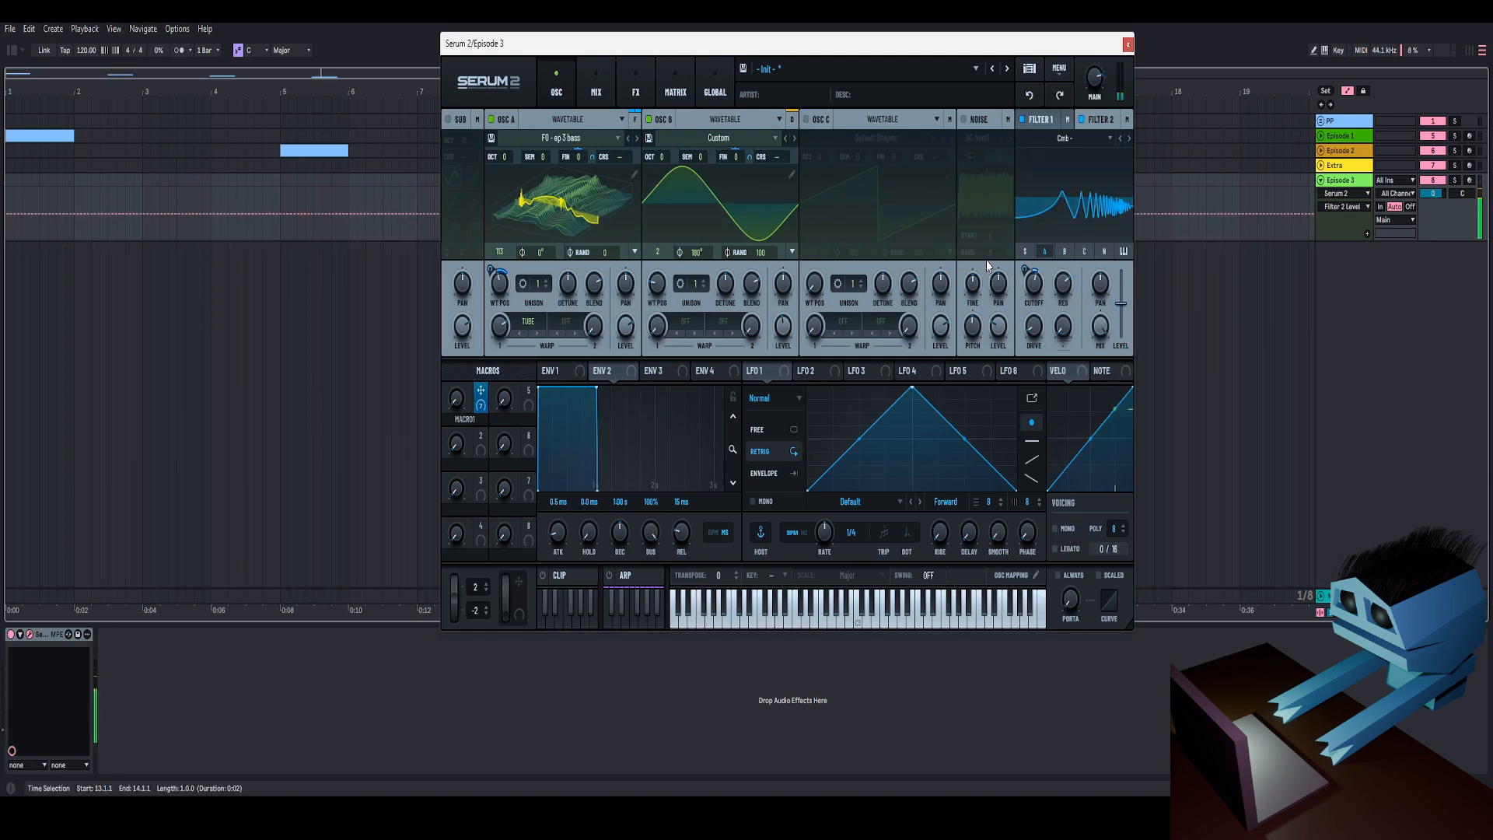
# Turn off Filter 2, check the main volume, and sweep Macro 1 to audition the bass without it.
pyautogui.moveTo(456, 398); pyautogui.dragTo(525, 286)
pyautogui.moveTo(525, 344); pyautogui.dragTo(484, 467)
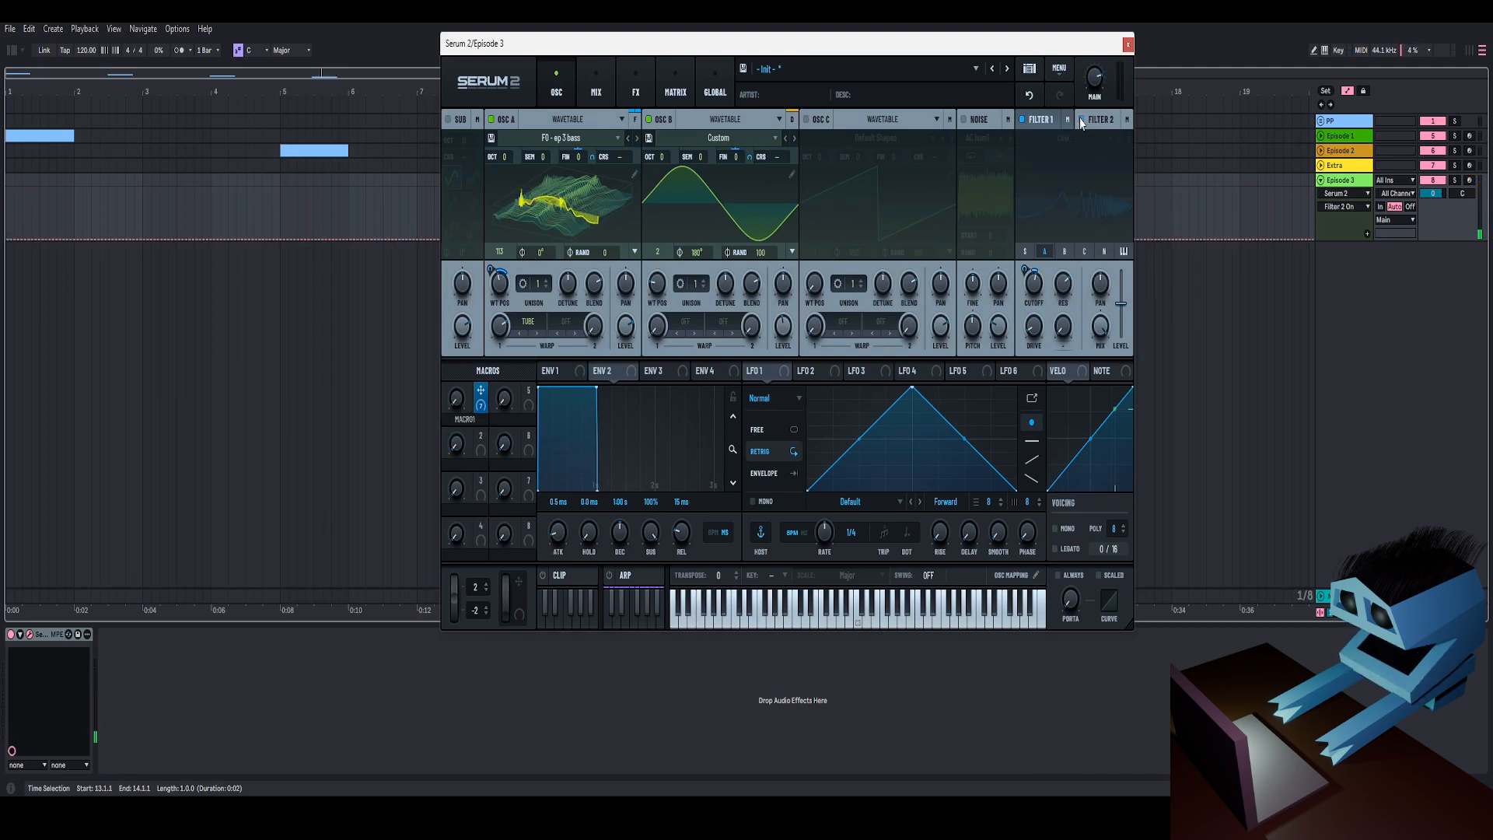
pyautogui.moveTo(460, 398)
pyautogui.mouseDown()
pyautogui.moveTo(496, 295)
pyautogui.moveTo(472, 388)
pyautogui.mouseUp()
pyautogui.click(1098, 79)
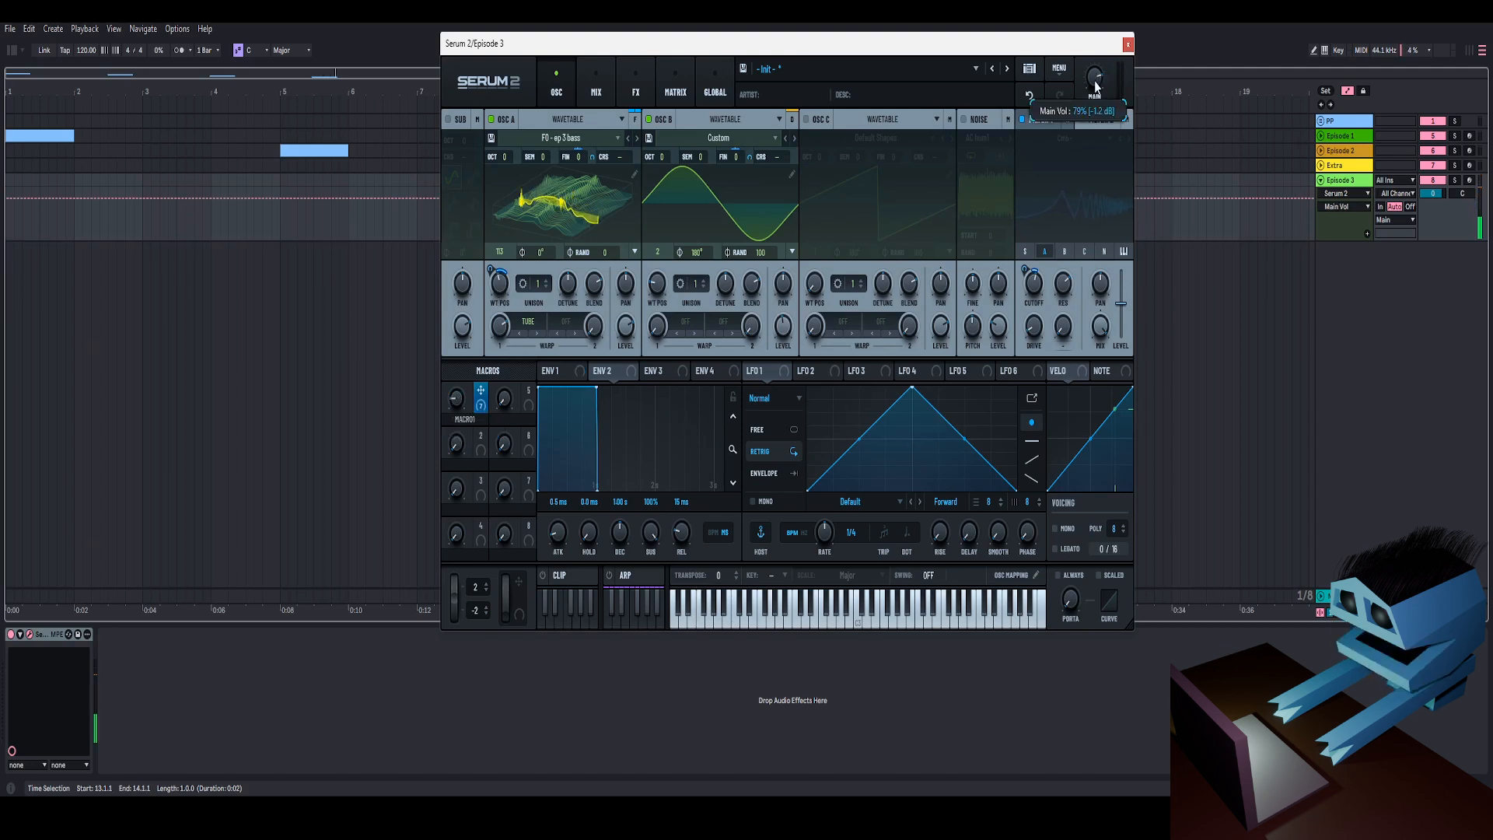
pyautogui.moveTo(456, 379); pyautogui.dragTo(483, 348)
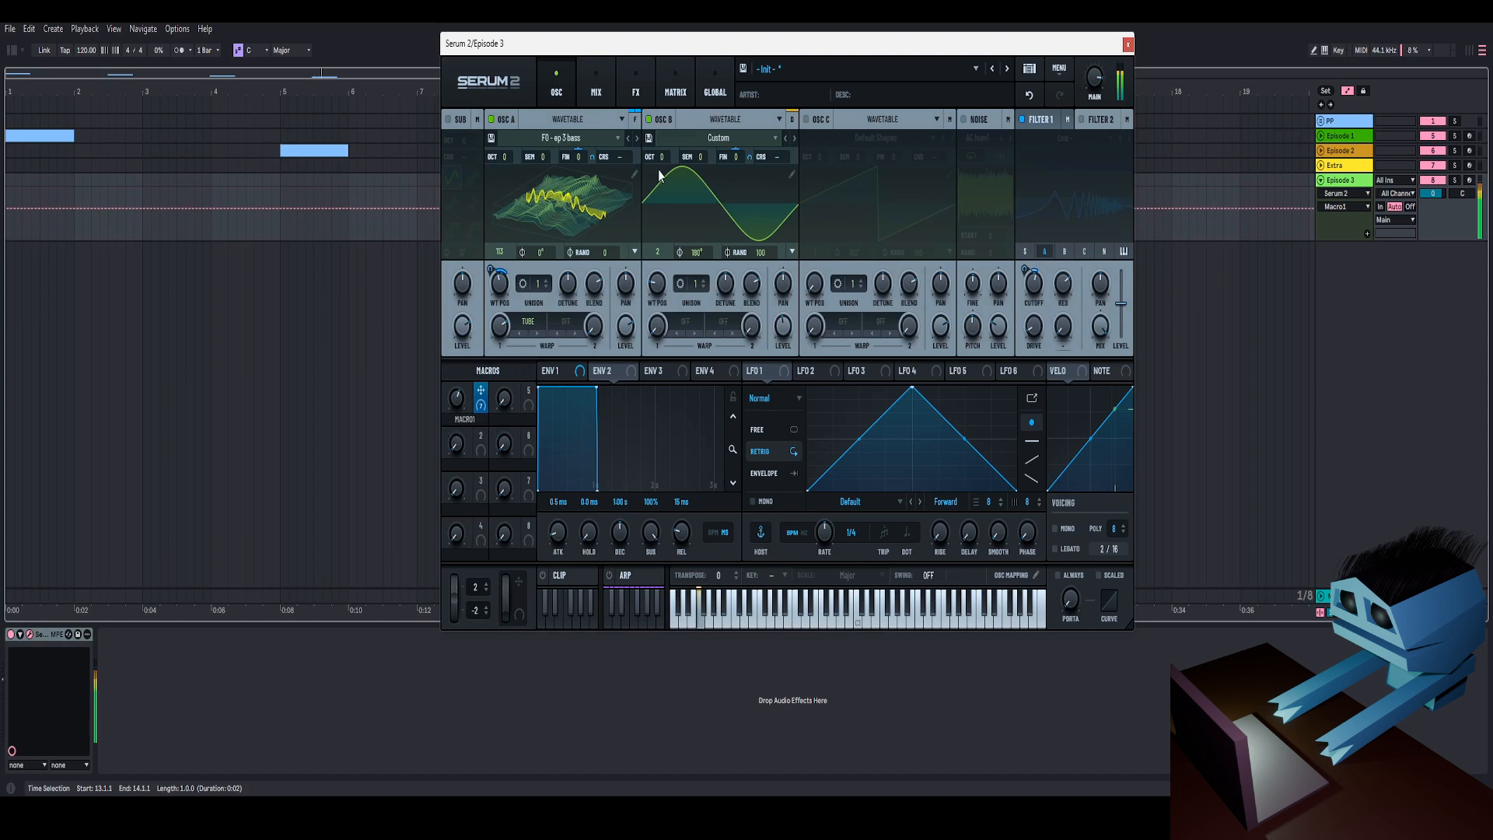
# Open the MIDI clip's note view, lower the long note to E0, and audition it with Macro 1.
pyautogui.click(1388, 787)
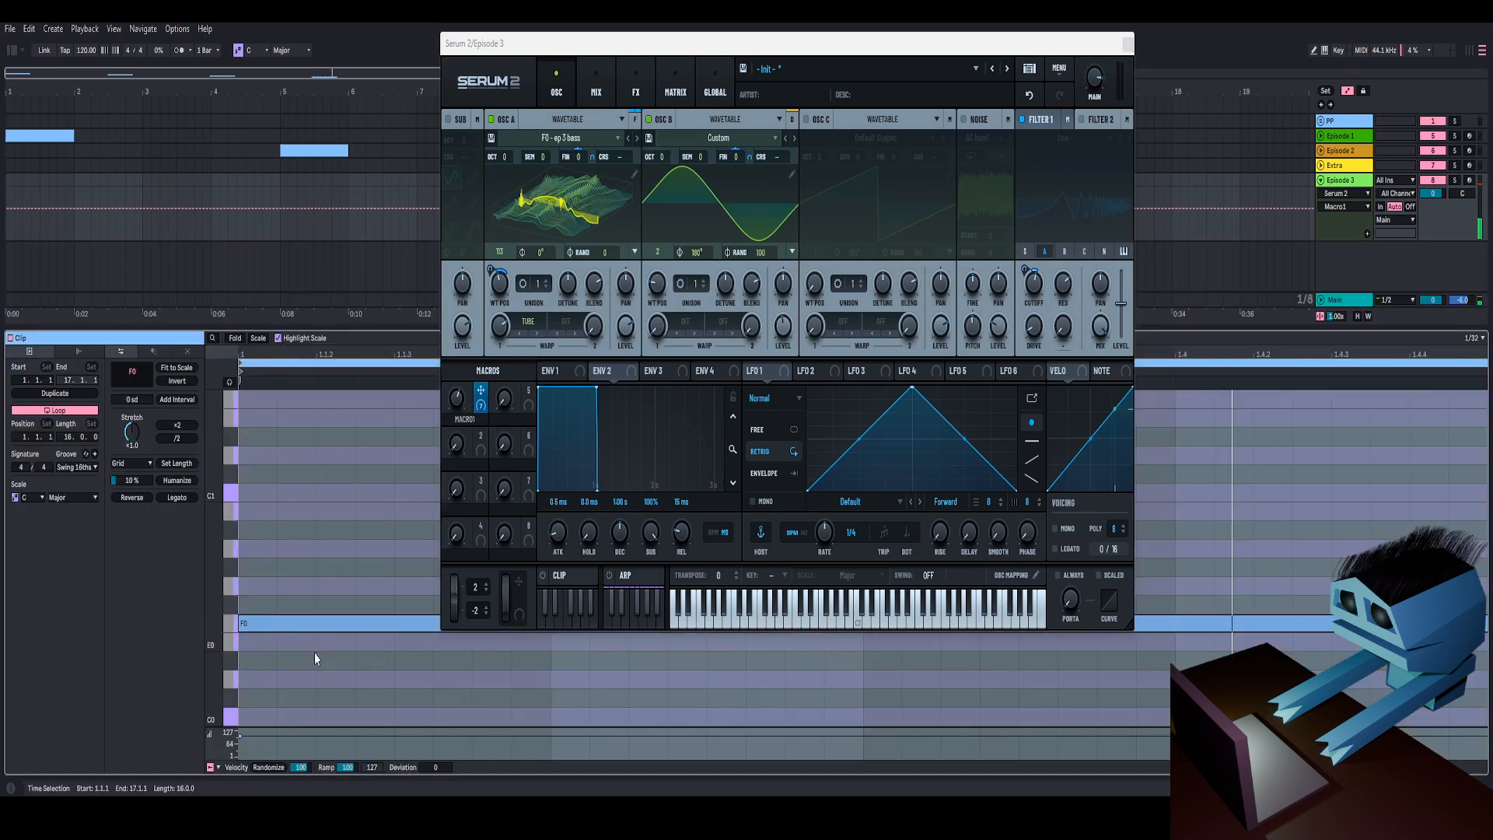
pyautogui.click(336, 623)
pyautogui.press('Down')
pyautogui.moveTo(456, 394); pyautogui.dragTo(458, 435)
pyautogui.press('space')
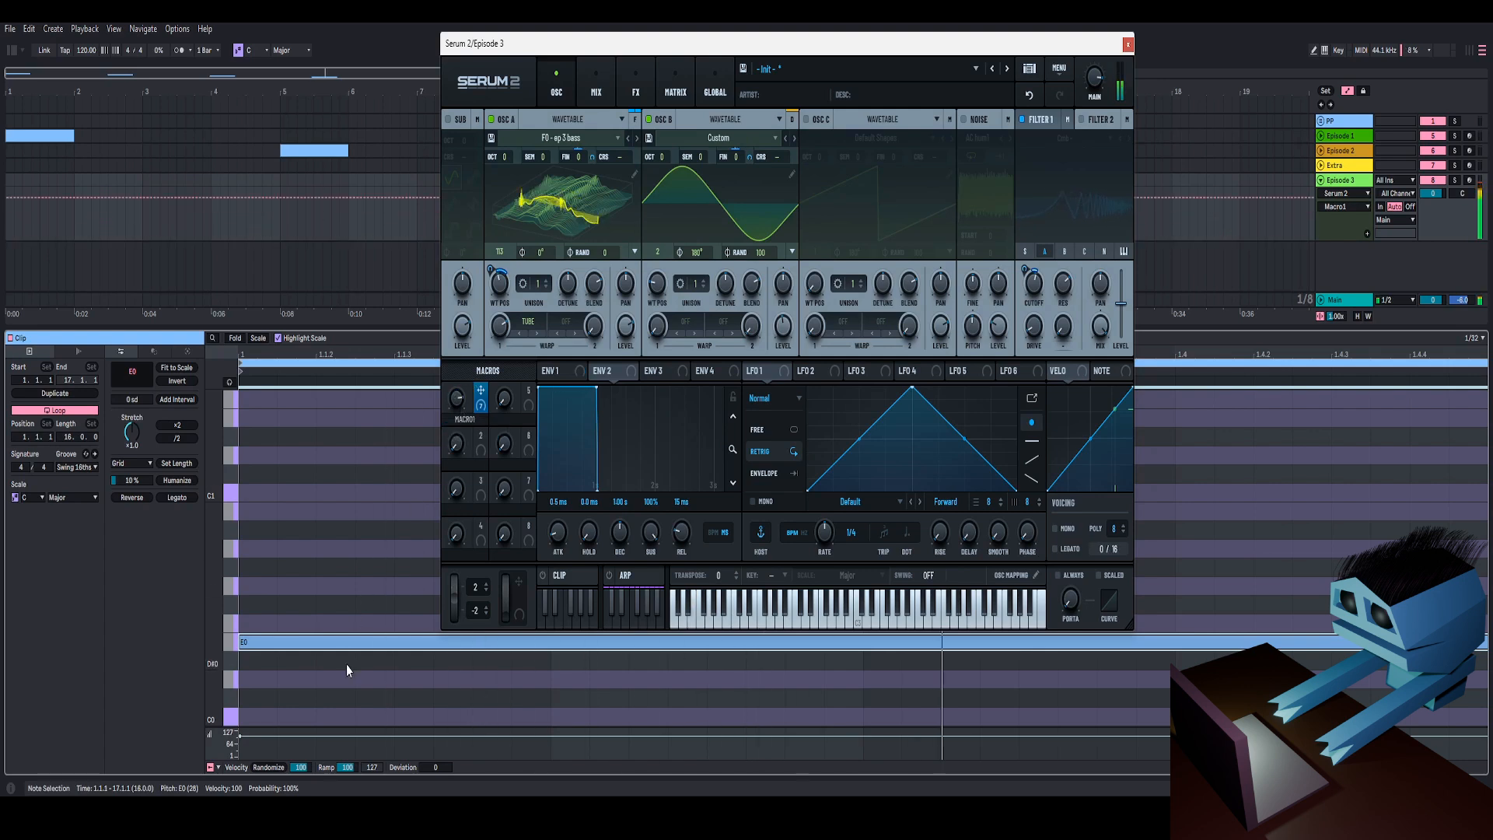
# Review the final Equalizer in the effects chain and play the E0 note while sweeping Macro 1.
pyautogui.click(628, 91)
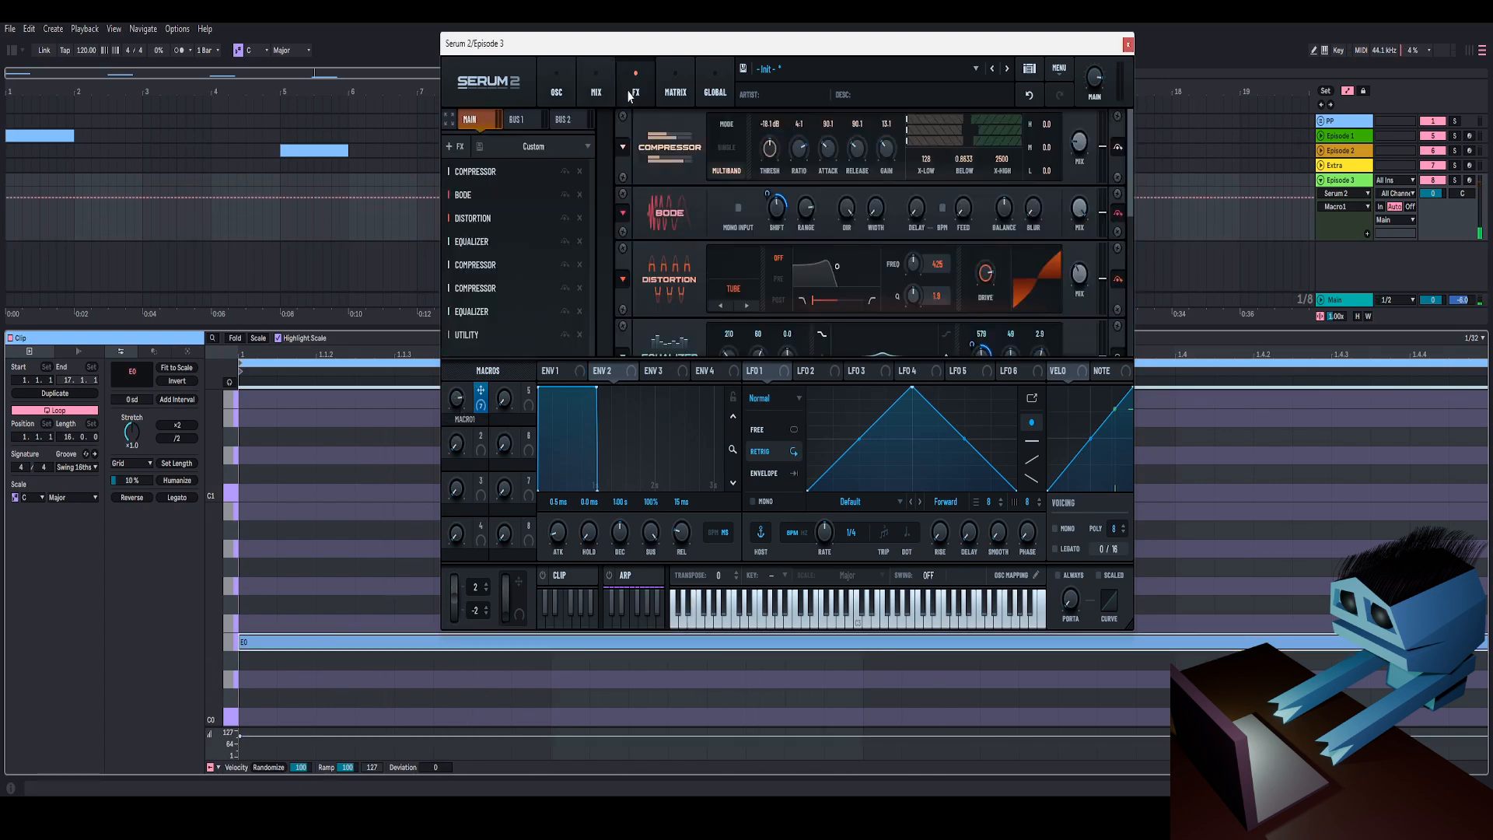
pyautogui.click(477, 315)
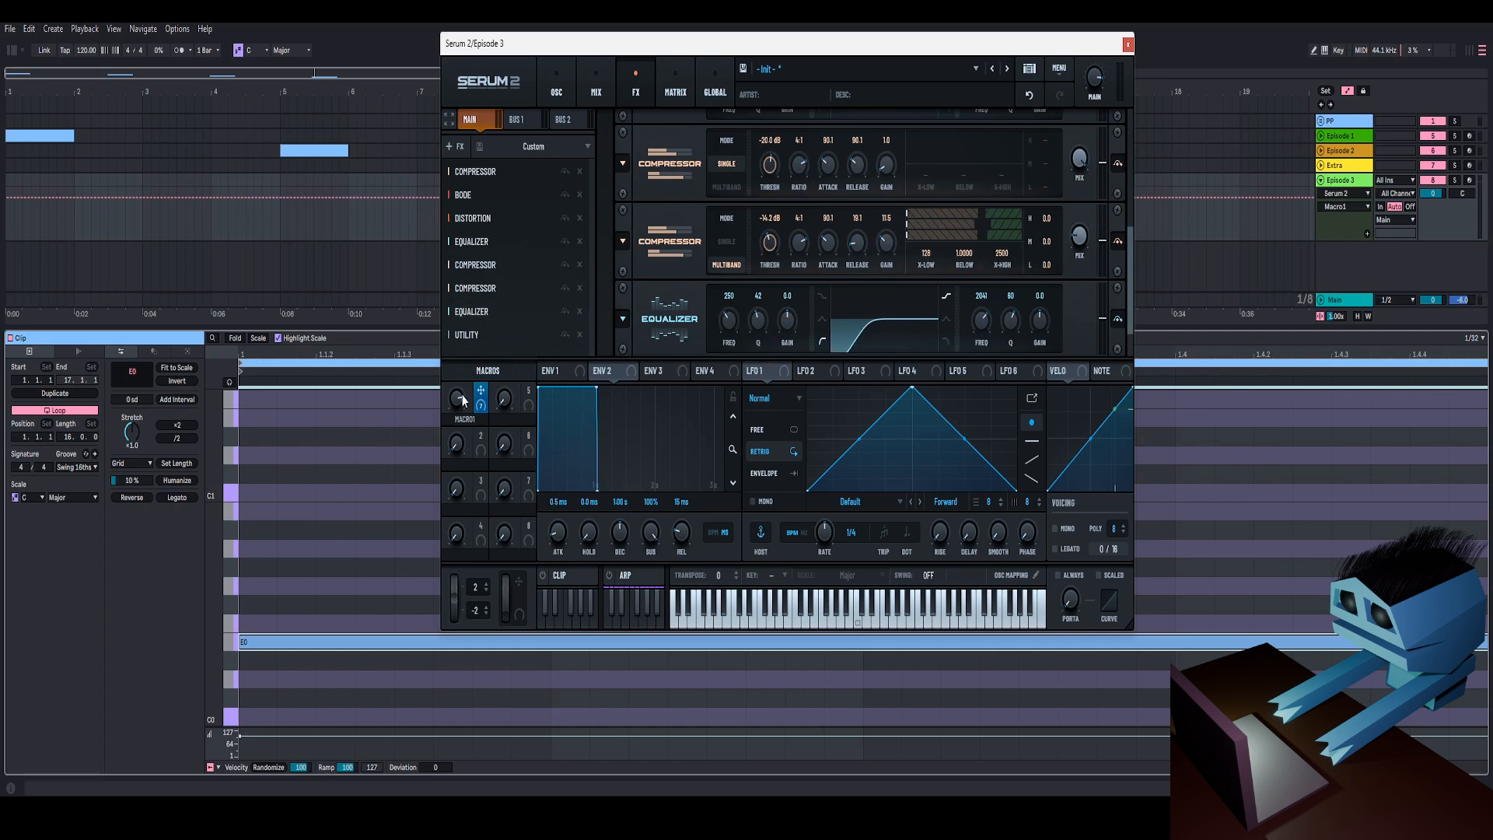
pyautogui.press('space')
pyautogui.moveTo(463, 401)
pyautogui.mouseDown()
pyautogui.moveTo(461, 415)
pyautogui.moveTo(479, 356)
pyautogui.moveTo(470, 417)
pyautogui.mouseUp()
pyautogui.press('space')
pyautogui.press('space')
# Adjust oscillator B's level, raise the long note to F0, and audition it with Macro 1 around 52.
pyautogui.click(556, 85)
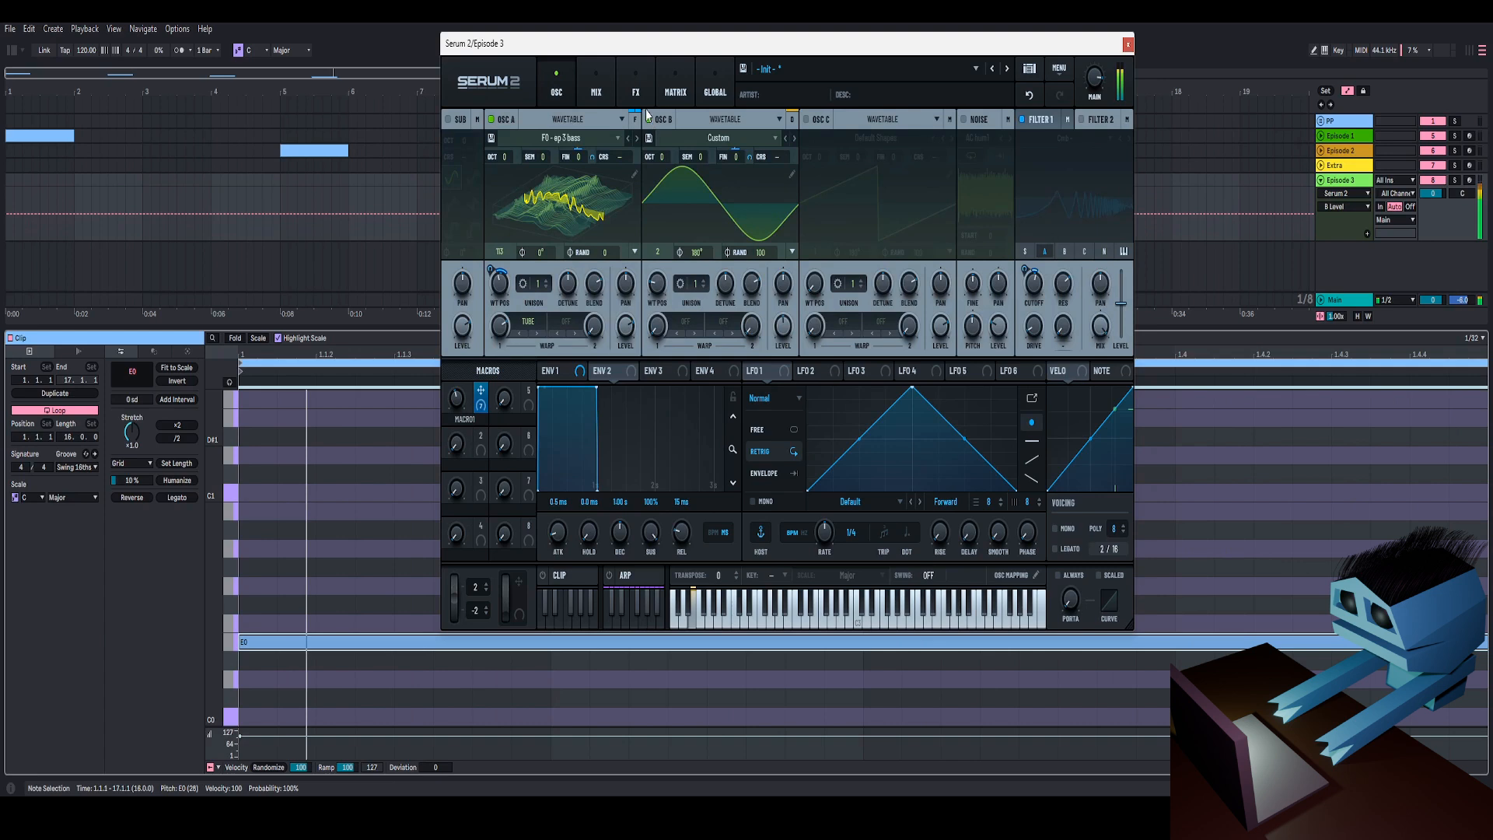
pyautogui.click(610, 91)
pyautogui.press('space')
pyautogui.moveTo(321, 671); pyautogui.dragTo(343, 640)
pyautogui.press('Up')
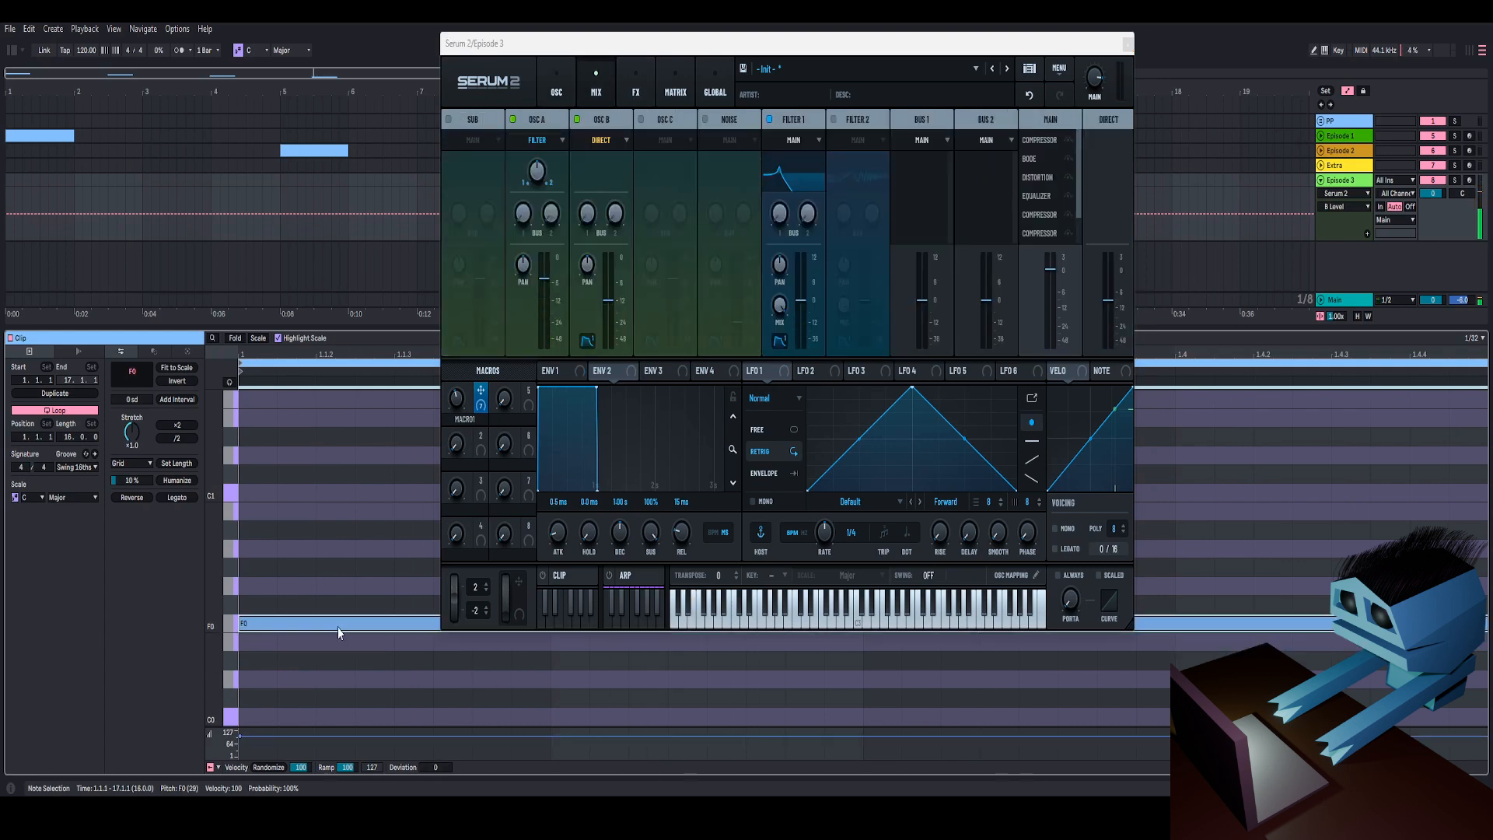
pyautogui.moveTo(459, 412); pyautogui.dragTo(461, 408)
pyautogui.press('space')
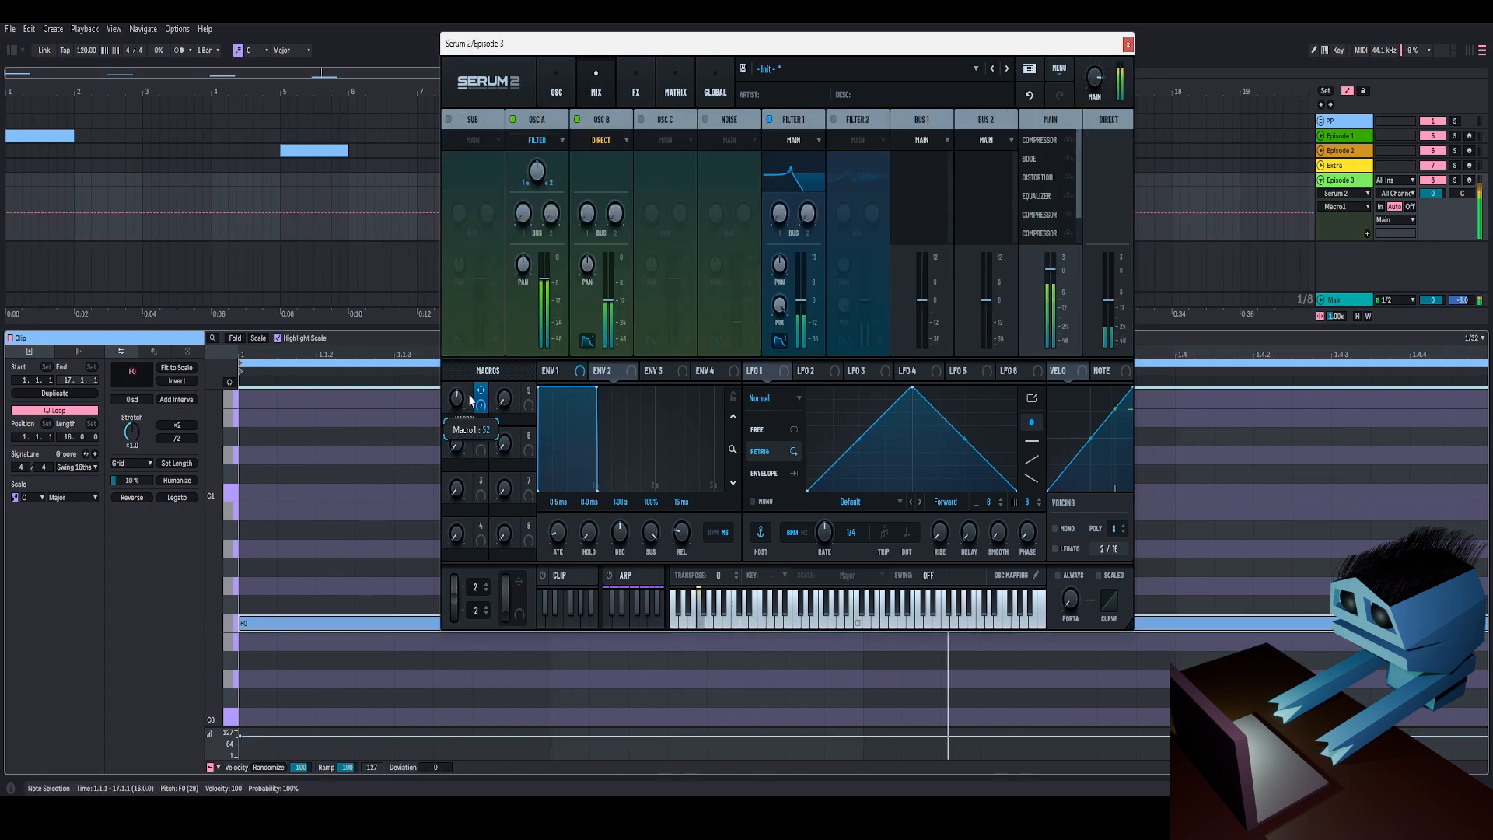
# Compare the oscillator, mixer and effects settings, examining the channel routing, levels and the last Compressor and Equalizer.
pyautogui.click(556, 86)
pyautogui.click(627, 73)
pyautogui.click(610, 78)
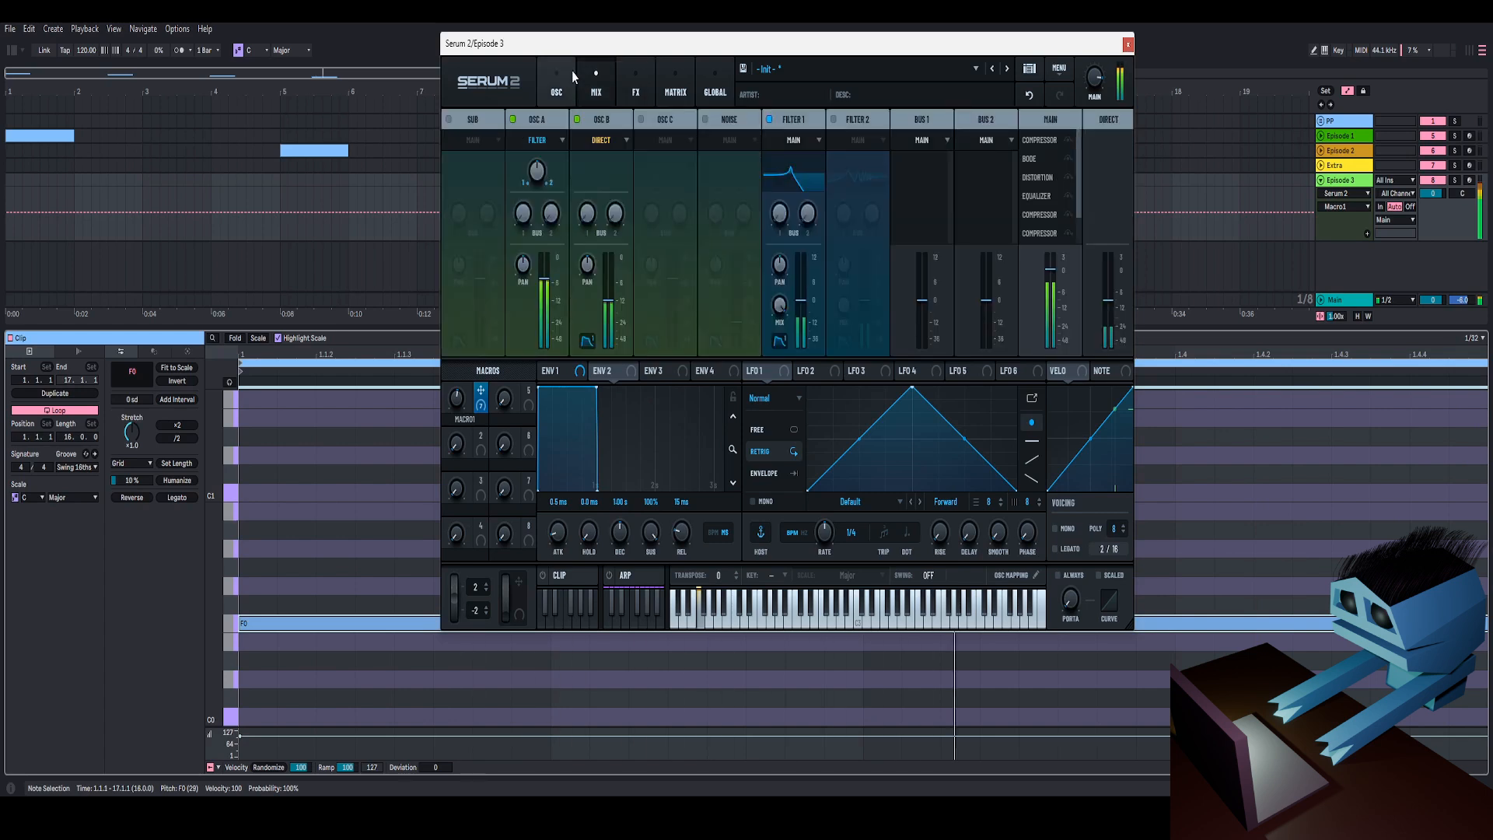
pyautogui.click(556, 82)
pyautogui.click(615, 75)
pyautogui.click(630, 72)
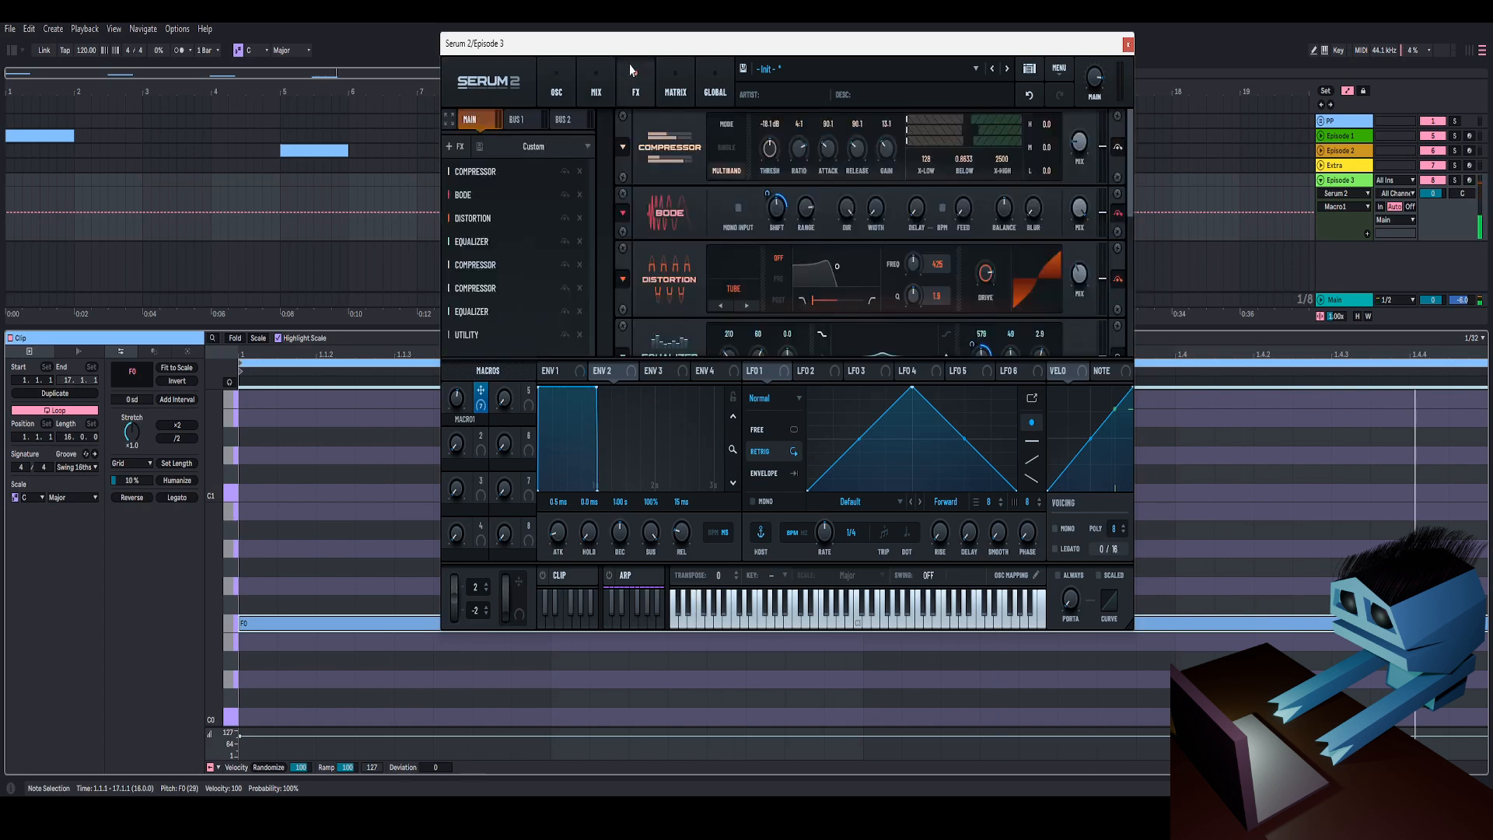
pyautogui.click(603, 82)
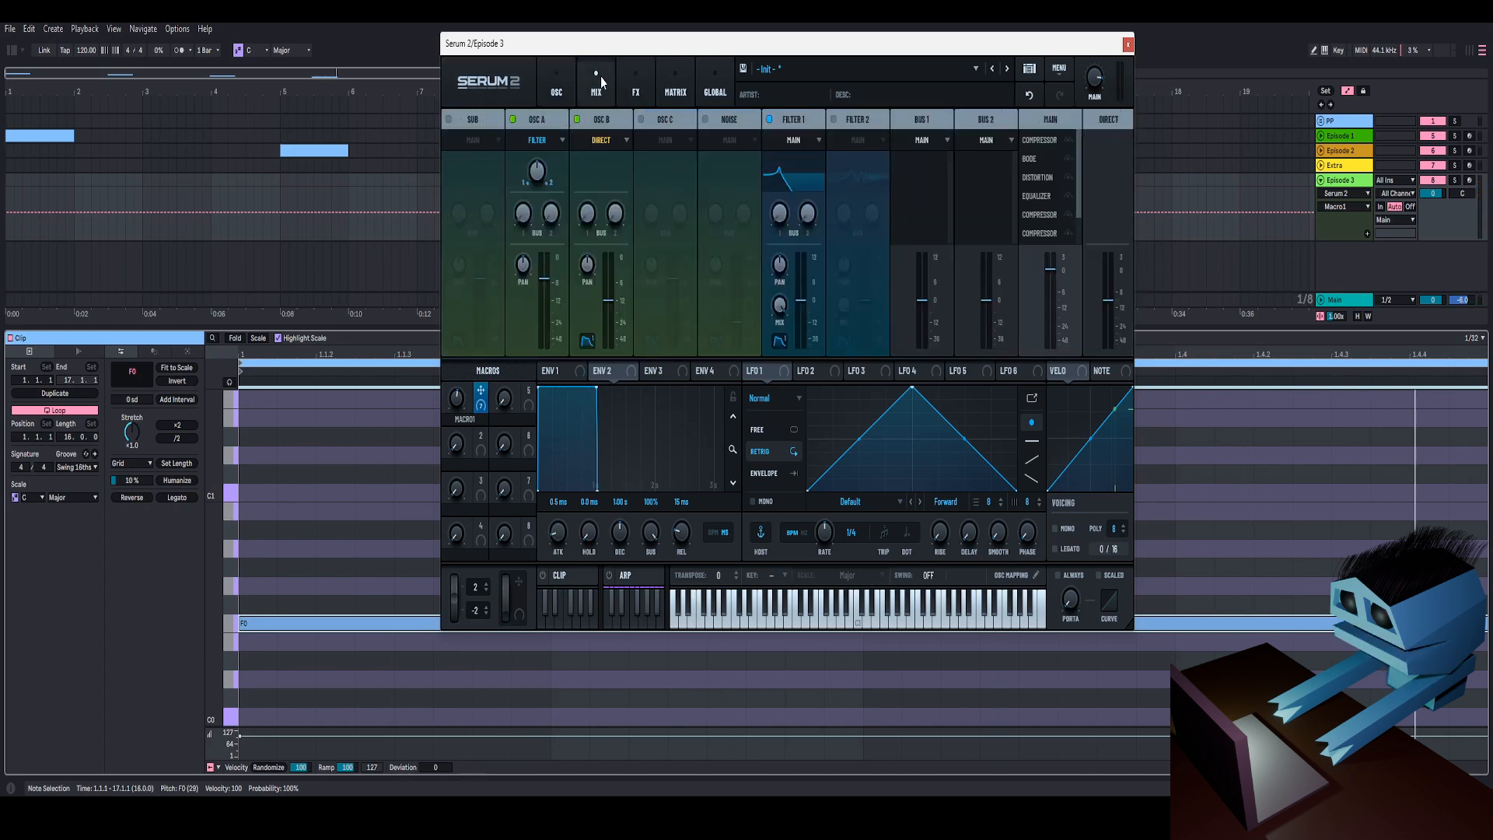
pyautogui.click(650, 82)
pyautogui.click(474, 313)
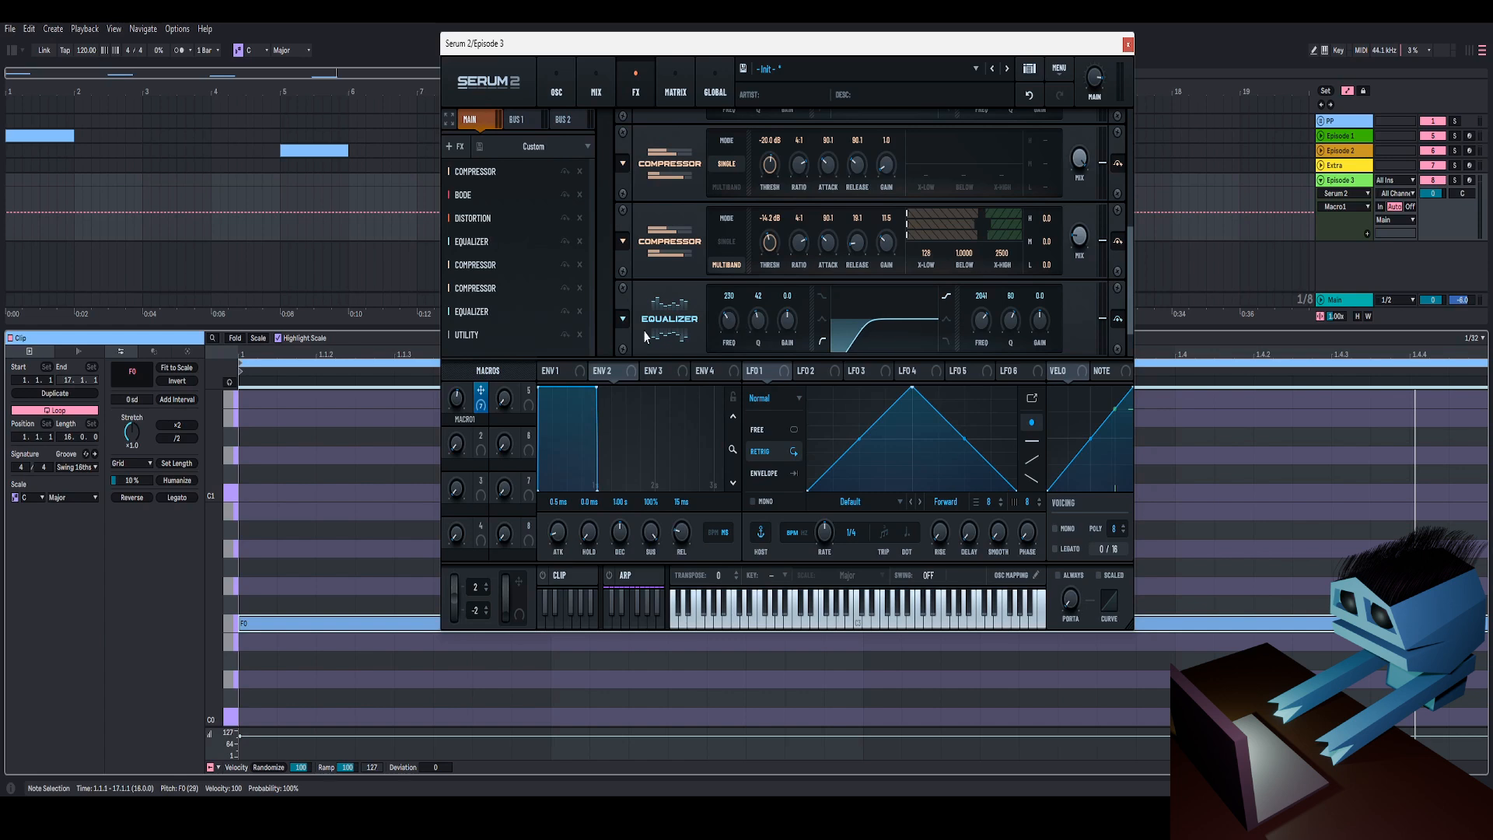
# Audition the F0 note with the oscillator settings in view, sweeping Macro 1 from 0 to about 94.
pyautogui.press('space')
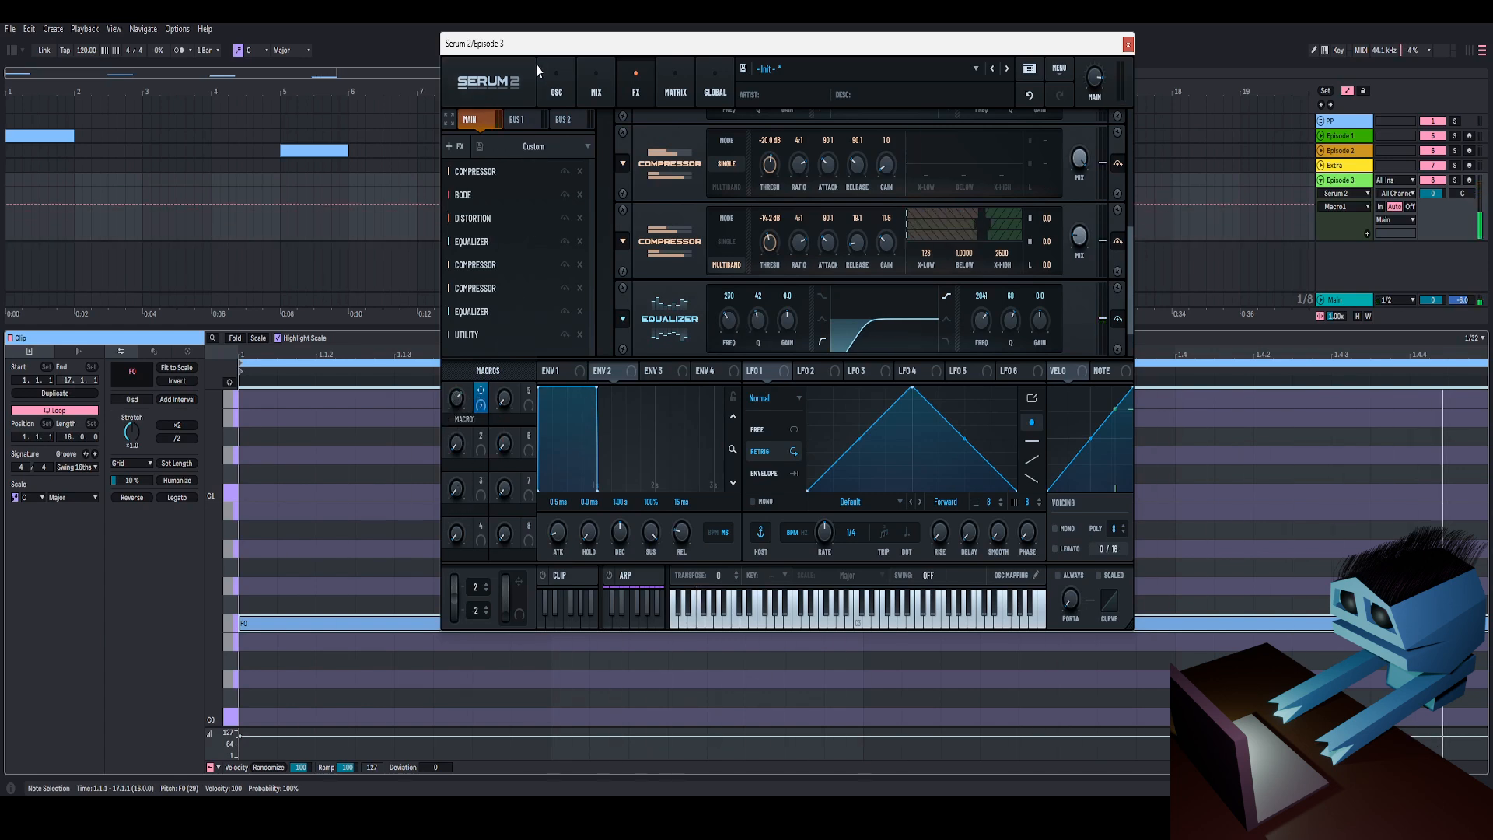
pyautogui.click(556, 84)
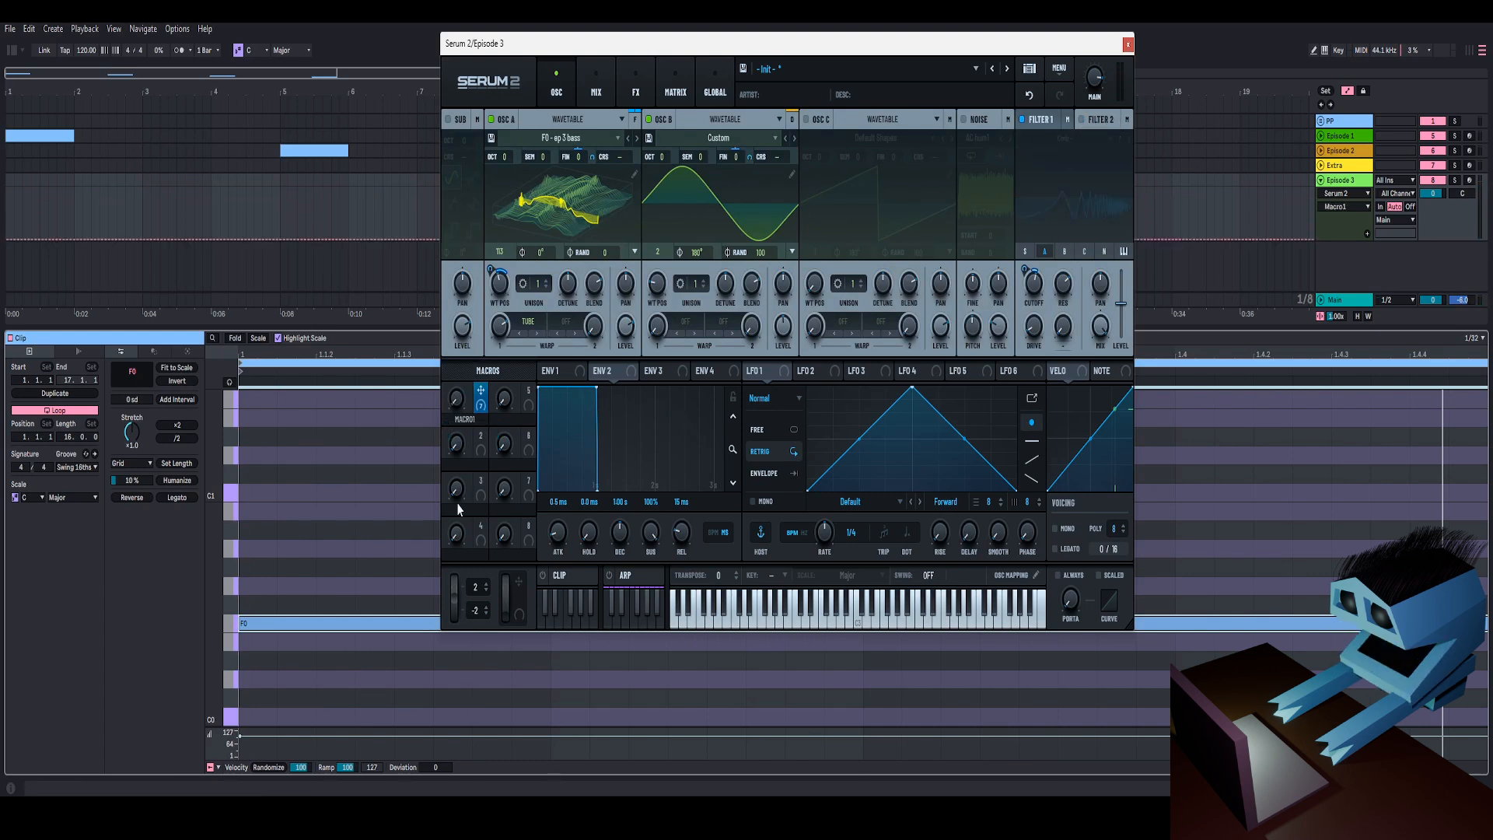
pyautogui.press('space')
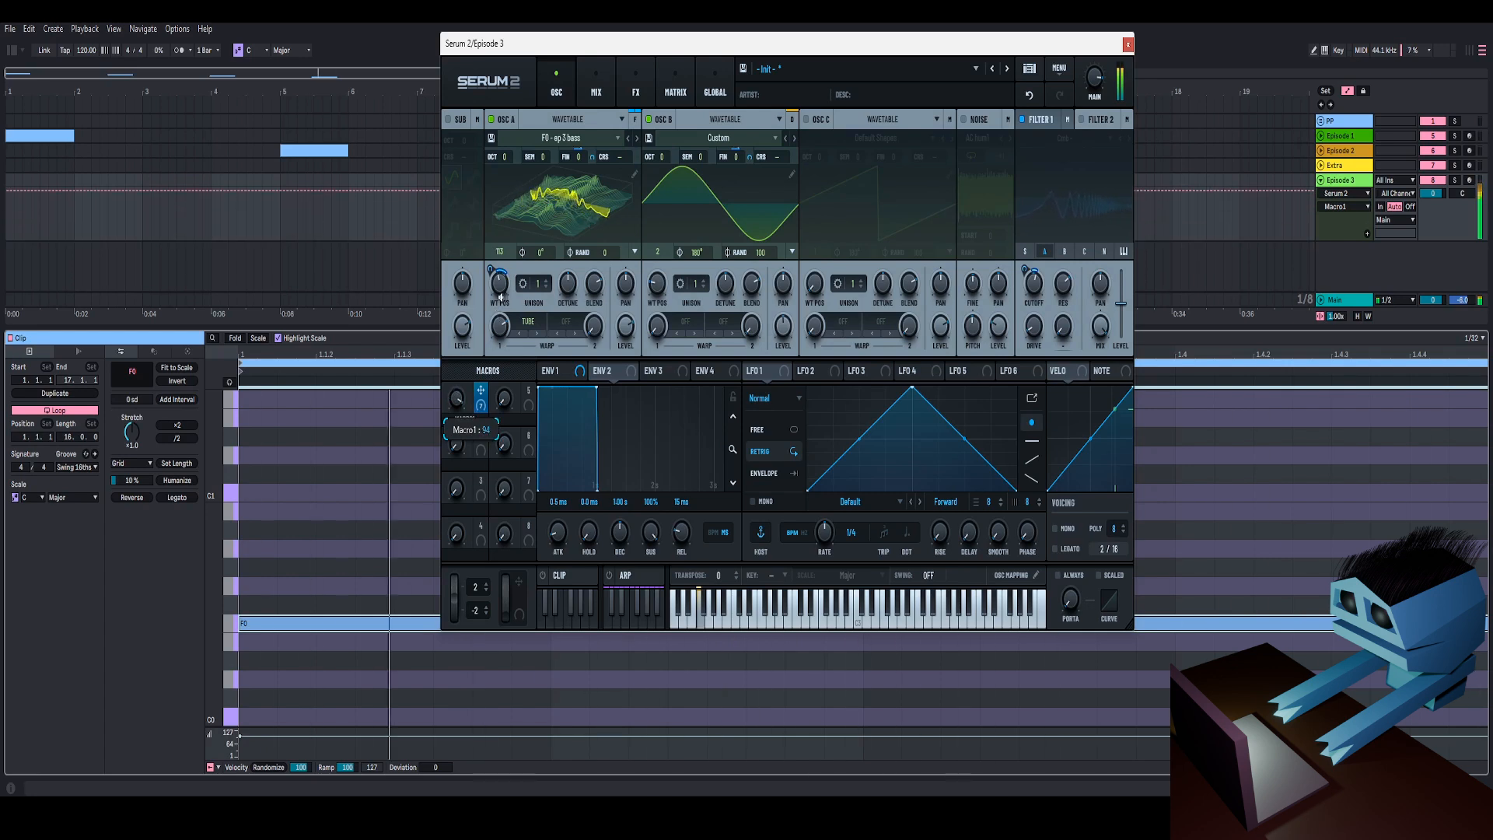
pyautogui.press('space')
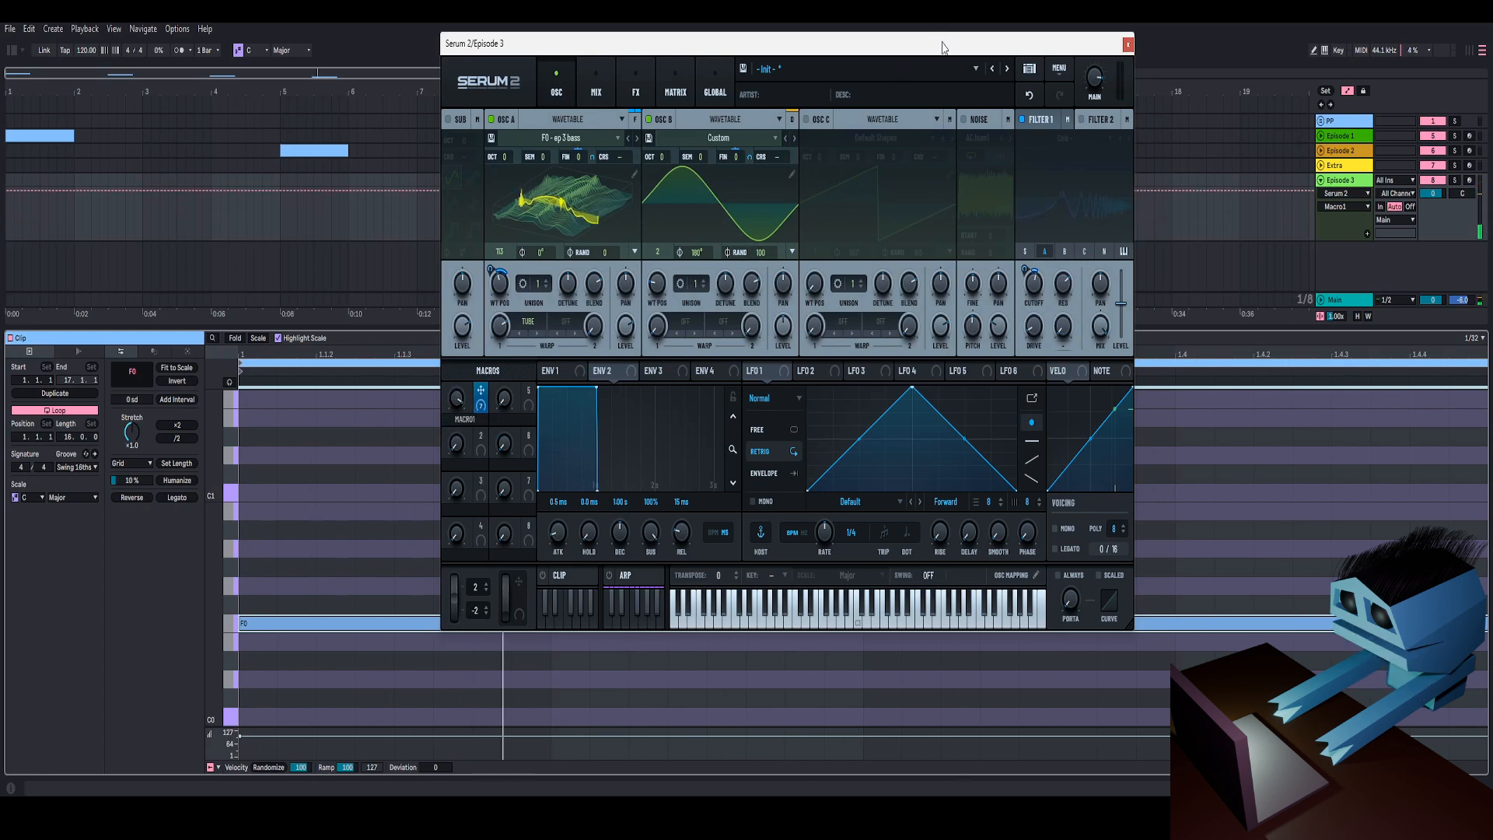
# Move the synth window up slightly and play the F0 note while sweeping Macro 1 to 100, with the effects in view.
pyautogui.moveTo(939, 43); pyautogui.dragTo(948, 28)
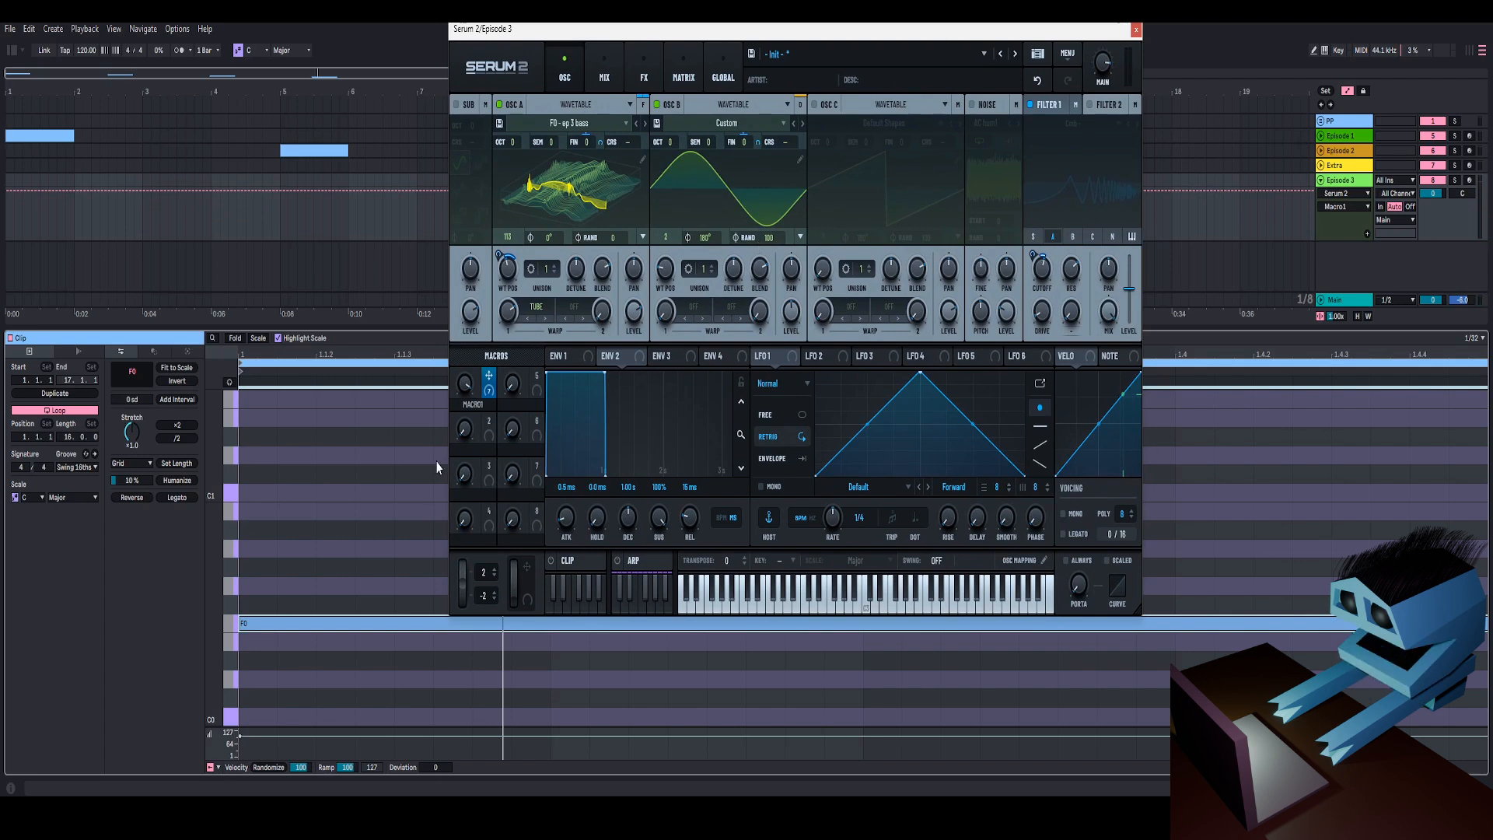
pyautogui.moveTo(466, 384); pyautogui.dragTo(447, 467)
pyautogui.press('space')
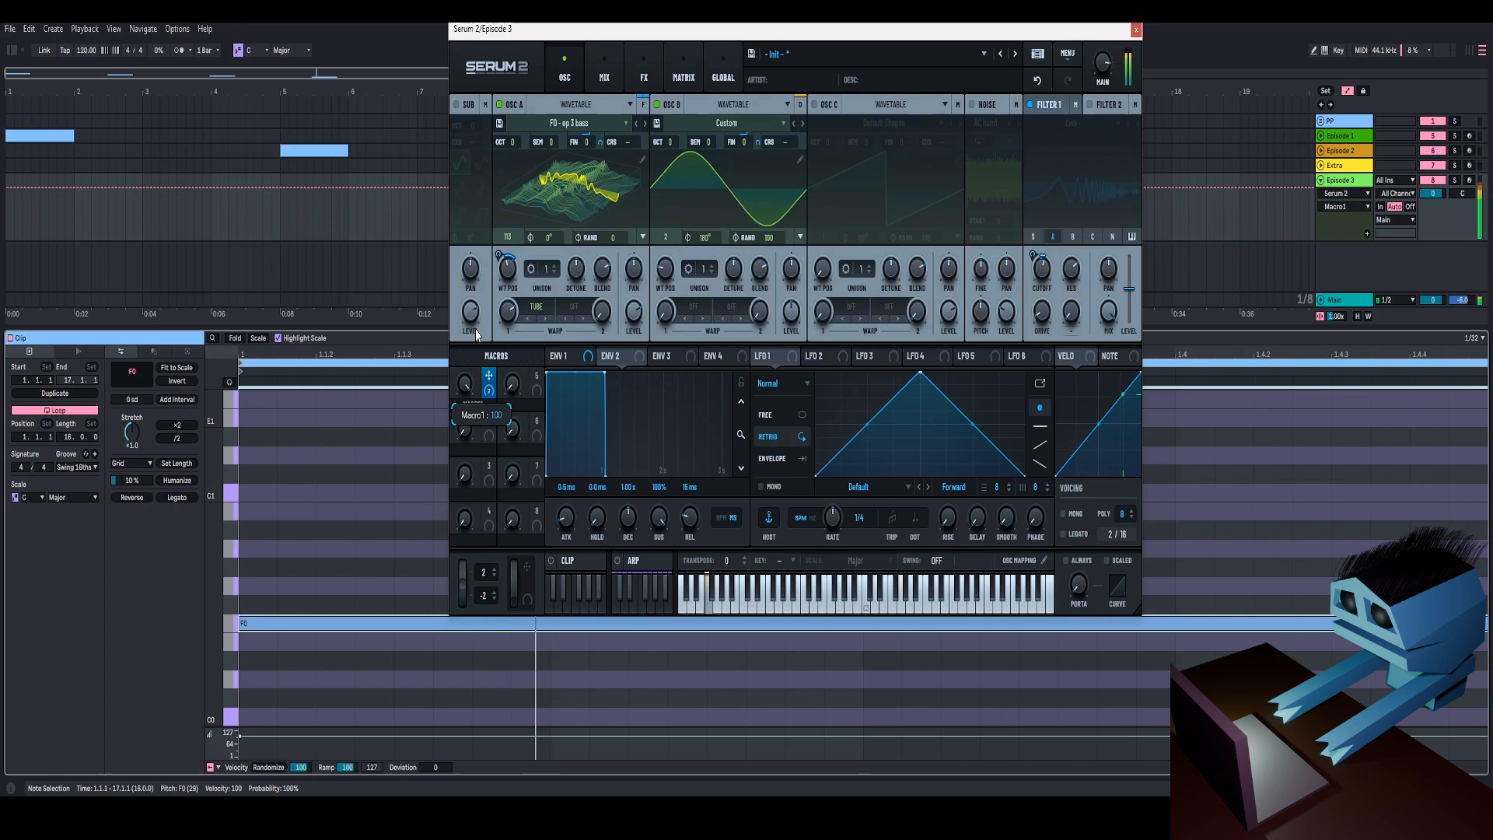
pyautogui.click(645, 73)
pyautogui.moveTo(469, 394)
pyautogui.mouseDown()
pyautogui.moveTo(457, 489)
pyautogui.moveTo(487, 362)
pyautogui.moveTo(484, 396)
pyautogui.mouseUp()
pyautogui.press('space')
# Lower the long note to E0 and play it while sweeping Macro 1 through about 76.
pyautogui.press('Down')
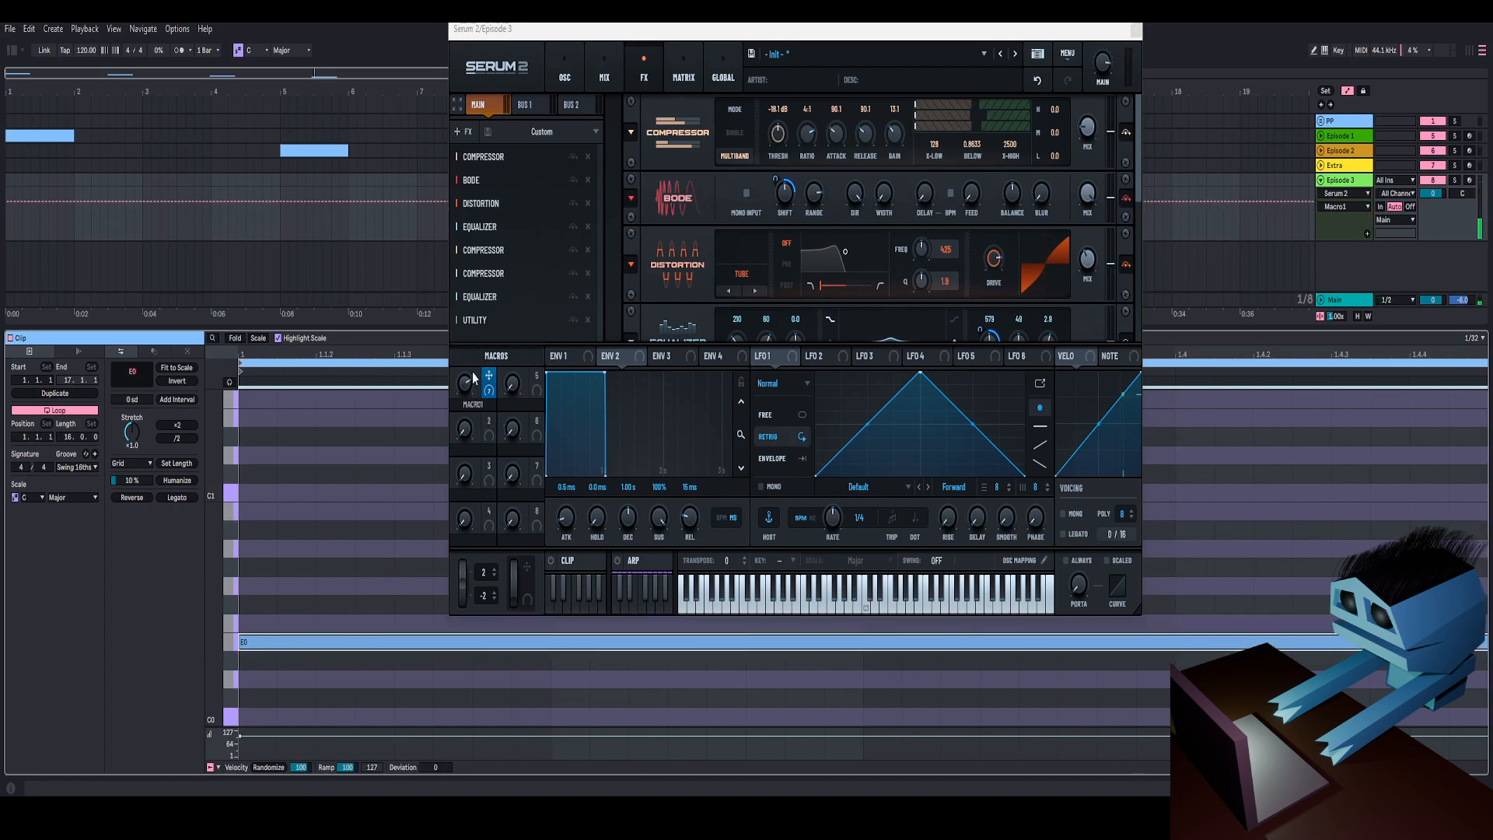
pyautogui.press('space')
pyautogui.moveTo(462, 480); pyautogui.dragTo(476, 395)
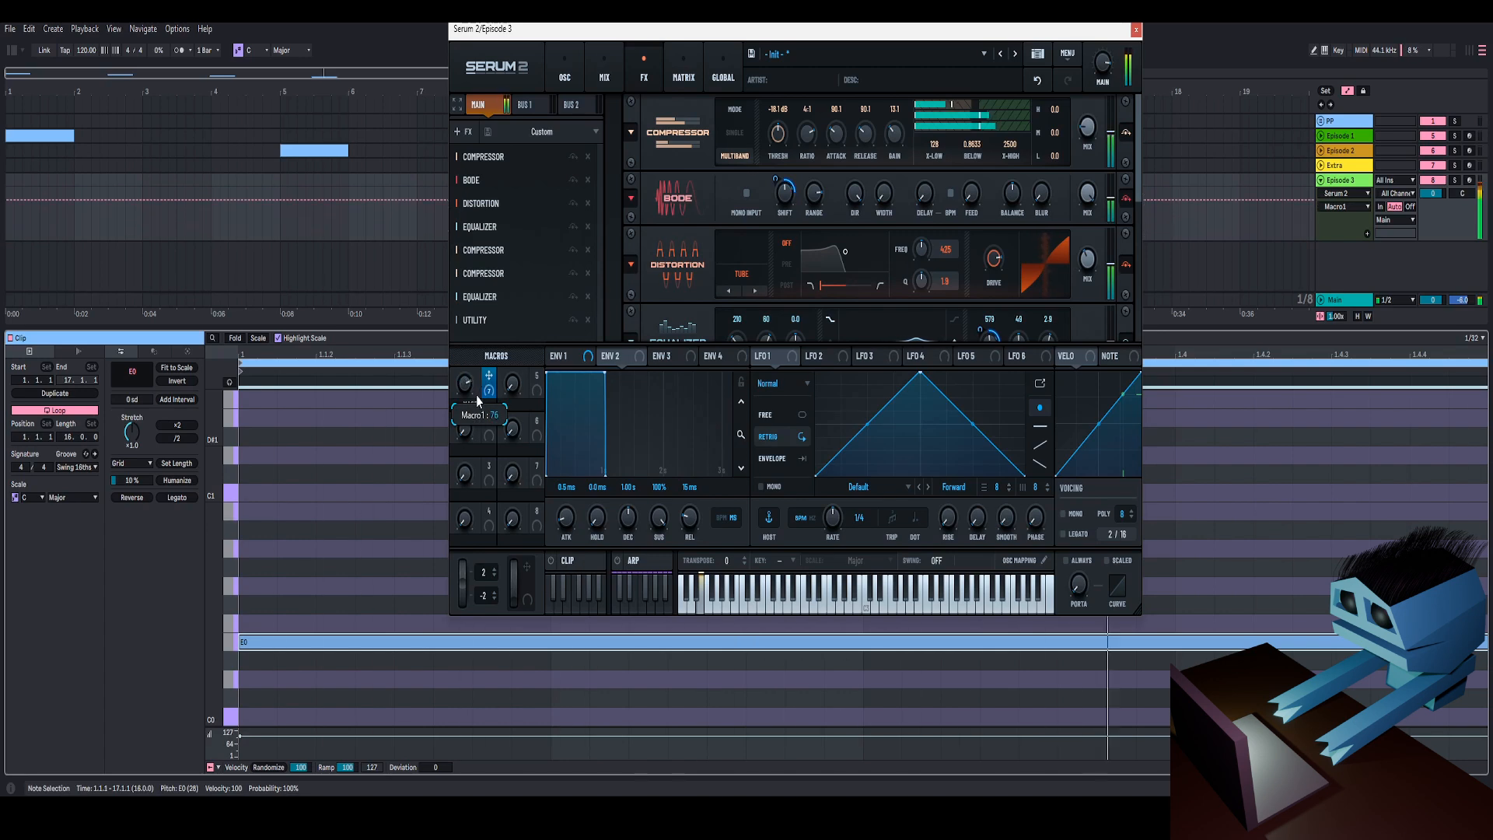
pyautogui.press('space')
# Lower the long note to D0 and play it while sweeping Macro 1.
pyautogui.press('Down')
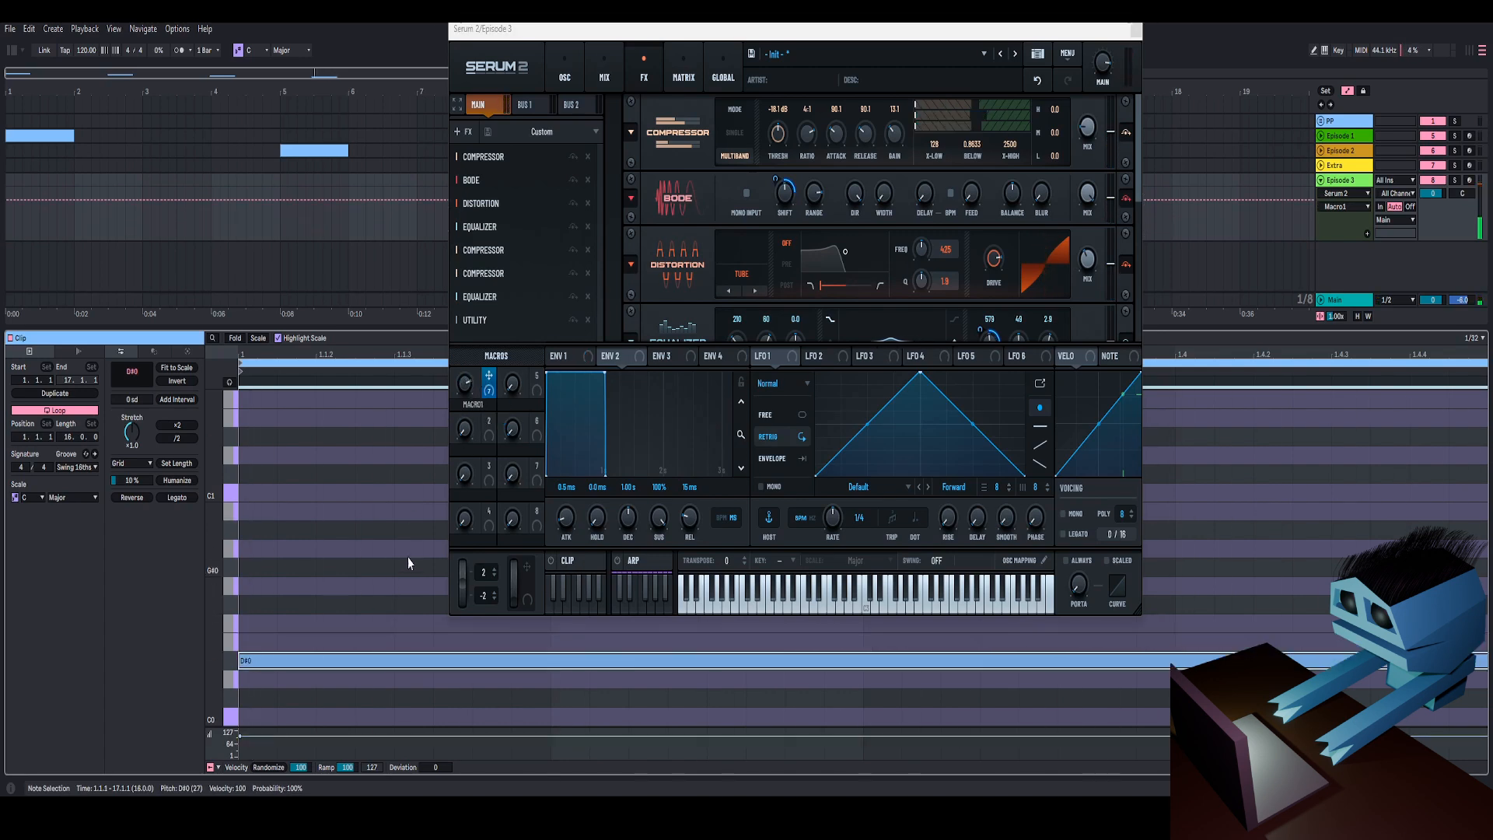
pyautogui.press('Down')
pyautogui.moveTo(464, 385)
pyautogui.mouseDown()
pyautogui.moveTo(440, 519)
pyautogui.moveTo(469, 368)
pyautogui.mouseUp()
pyautogui.press('space')
pyautogui.press('space')
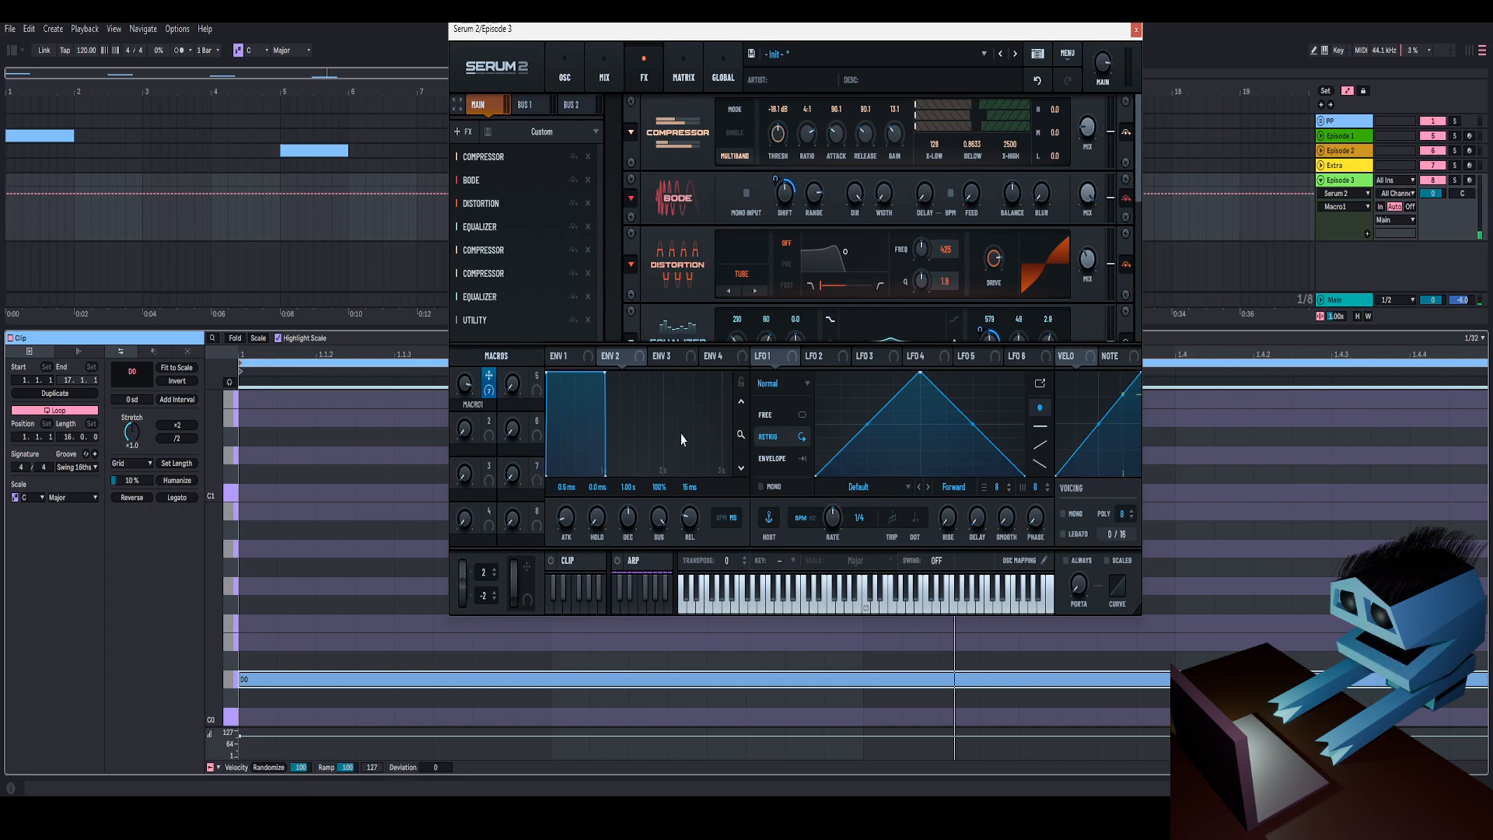